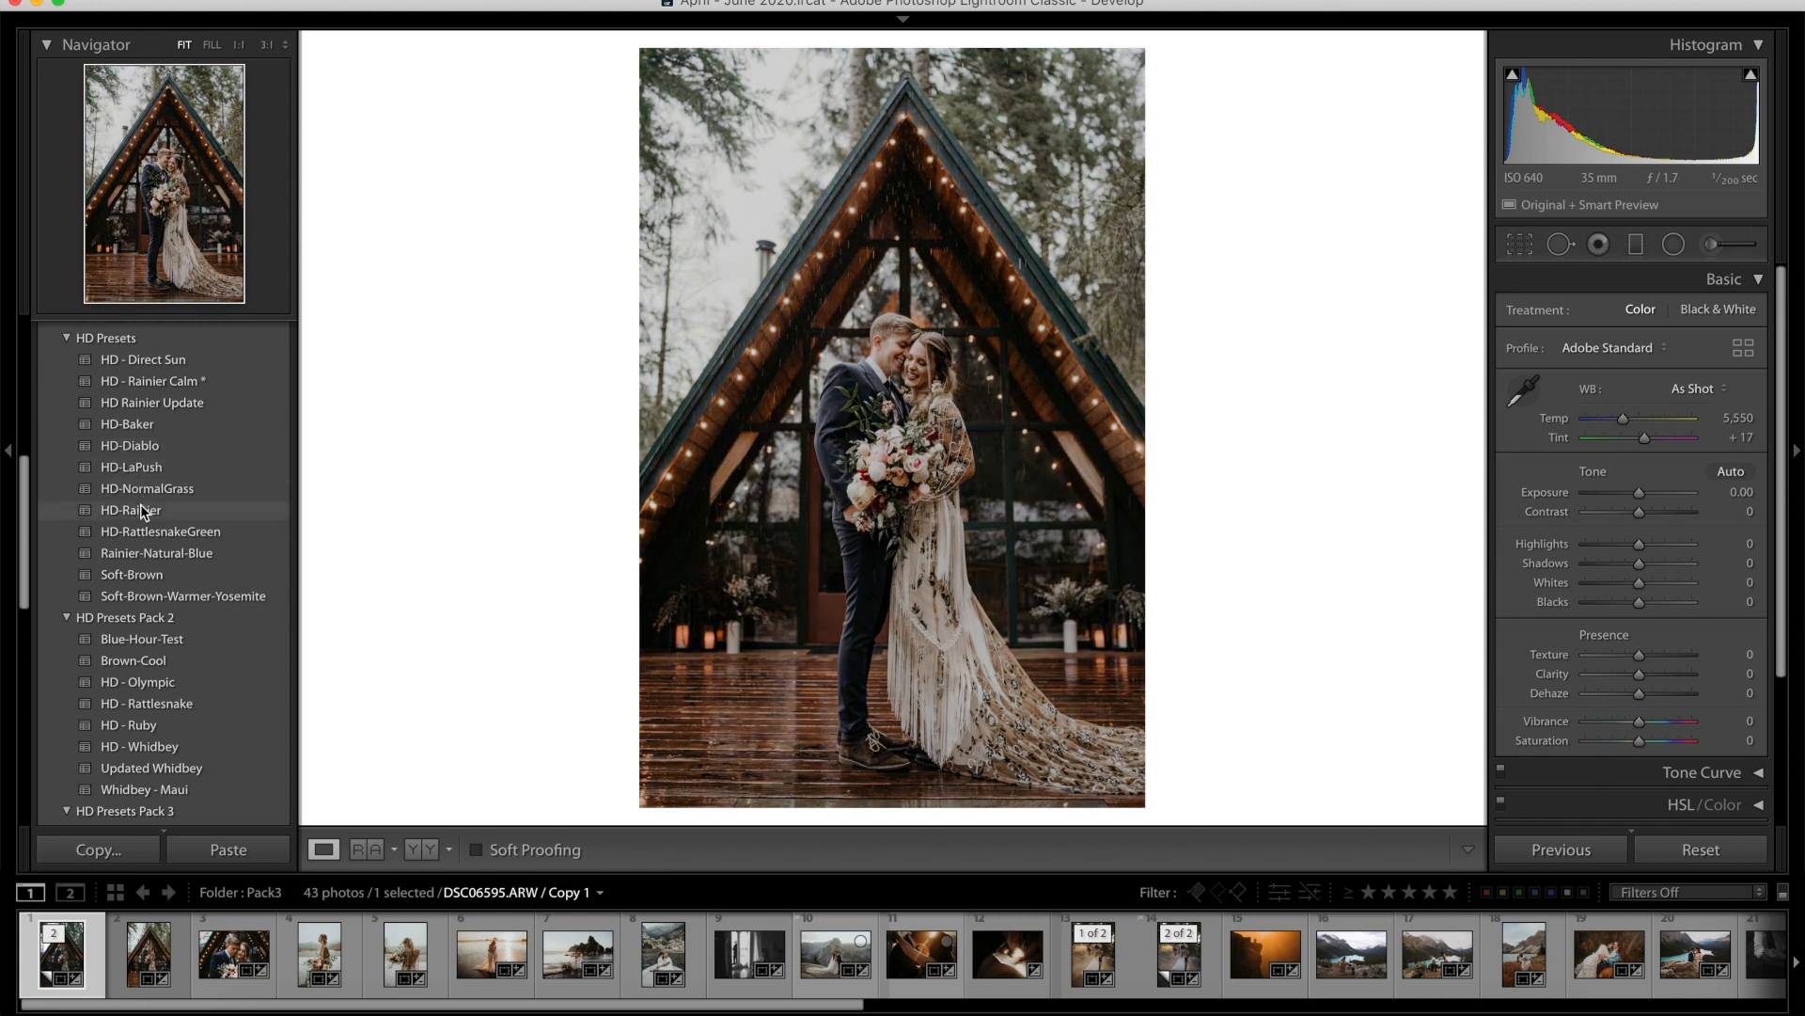
Browse the HD preset packs, previewing their looks on the cabin wedding photo, and check the photo's details.
scroll(140, 508, down, 5)
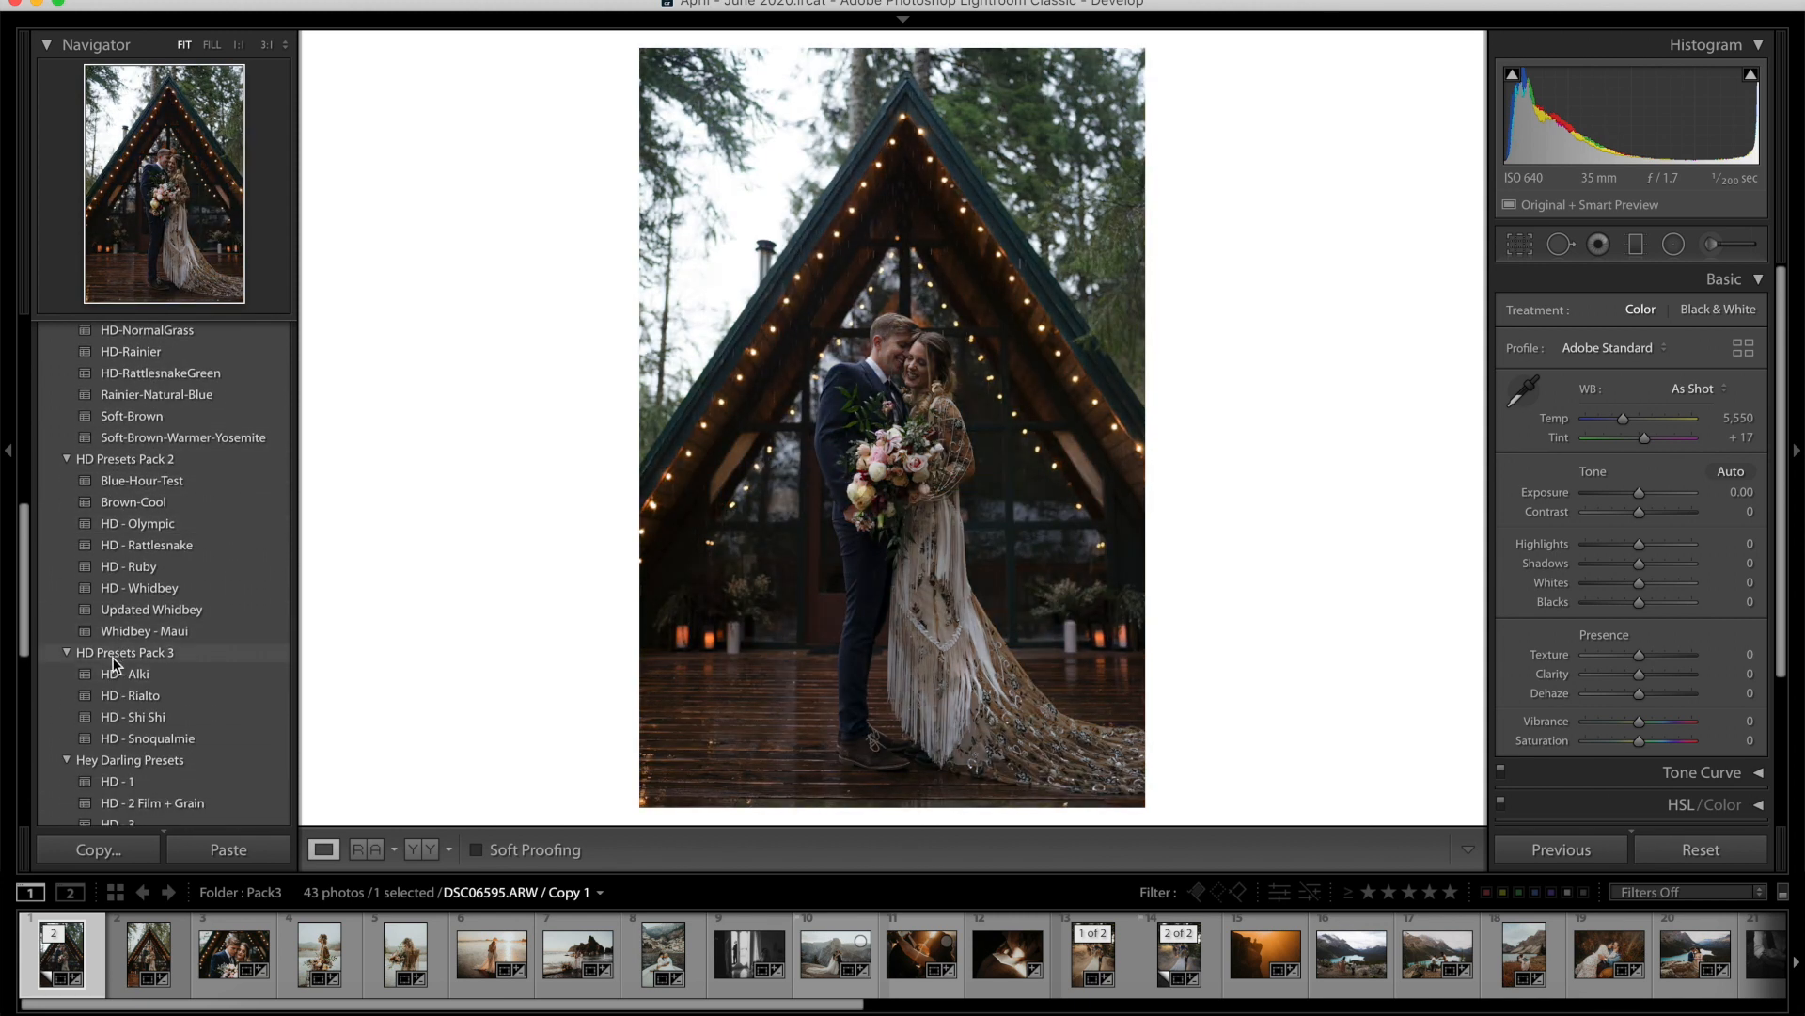
scroll(103, 714, down, 3)
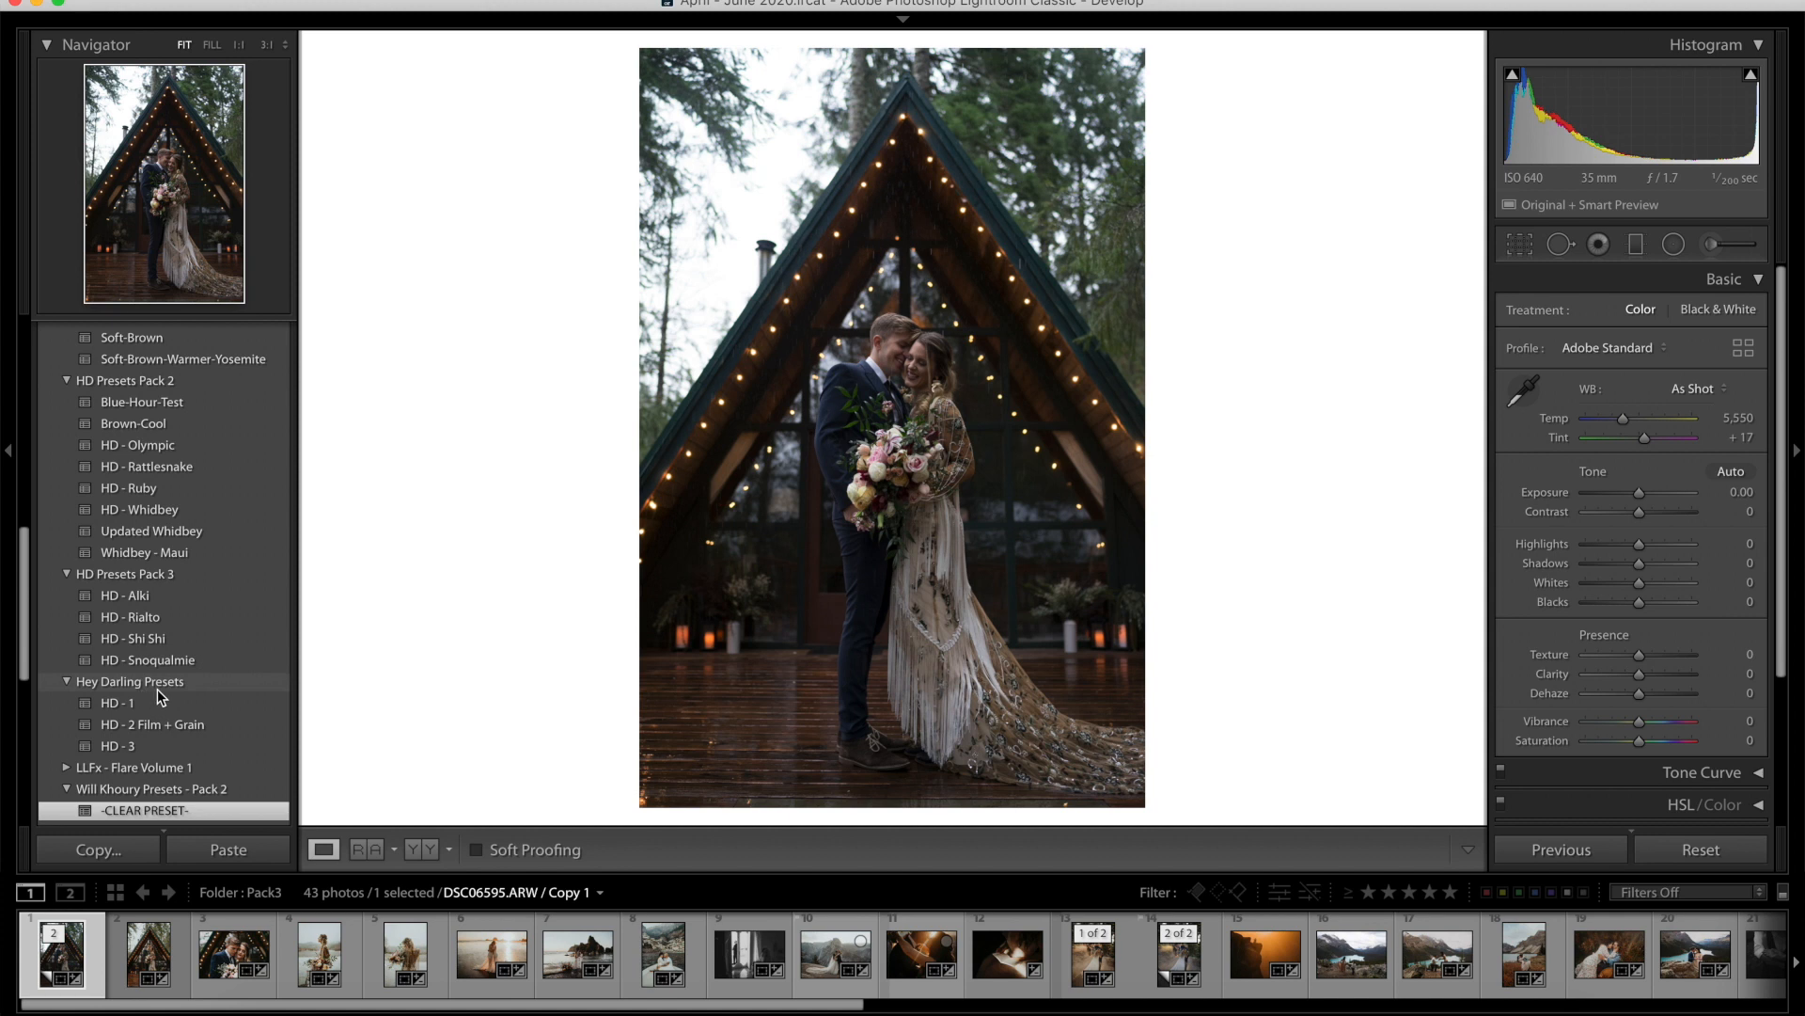
scroll(156, 696, up, 4)
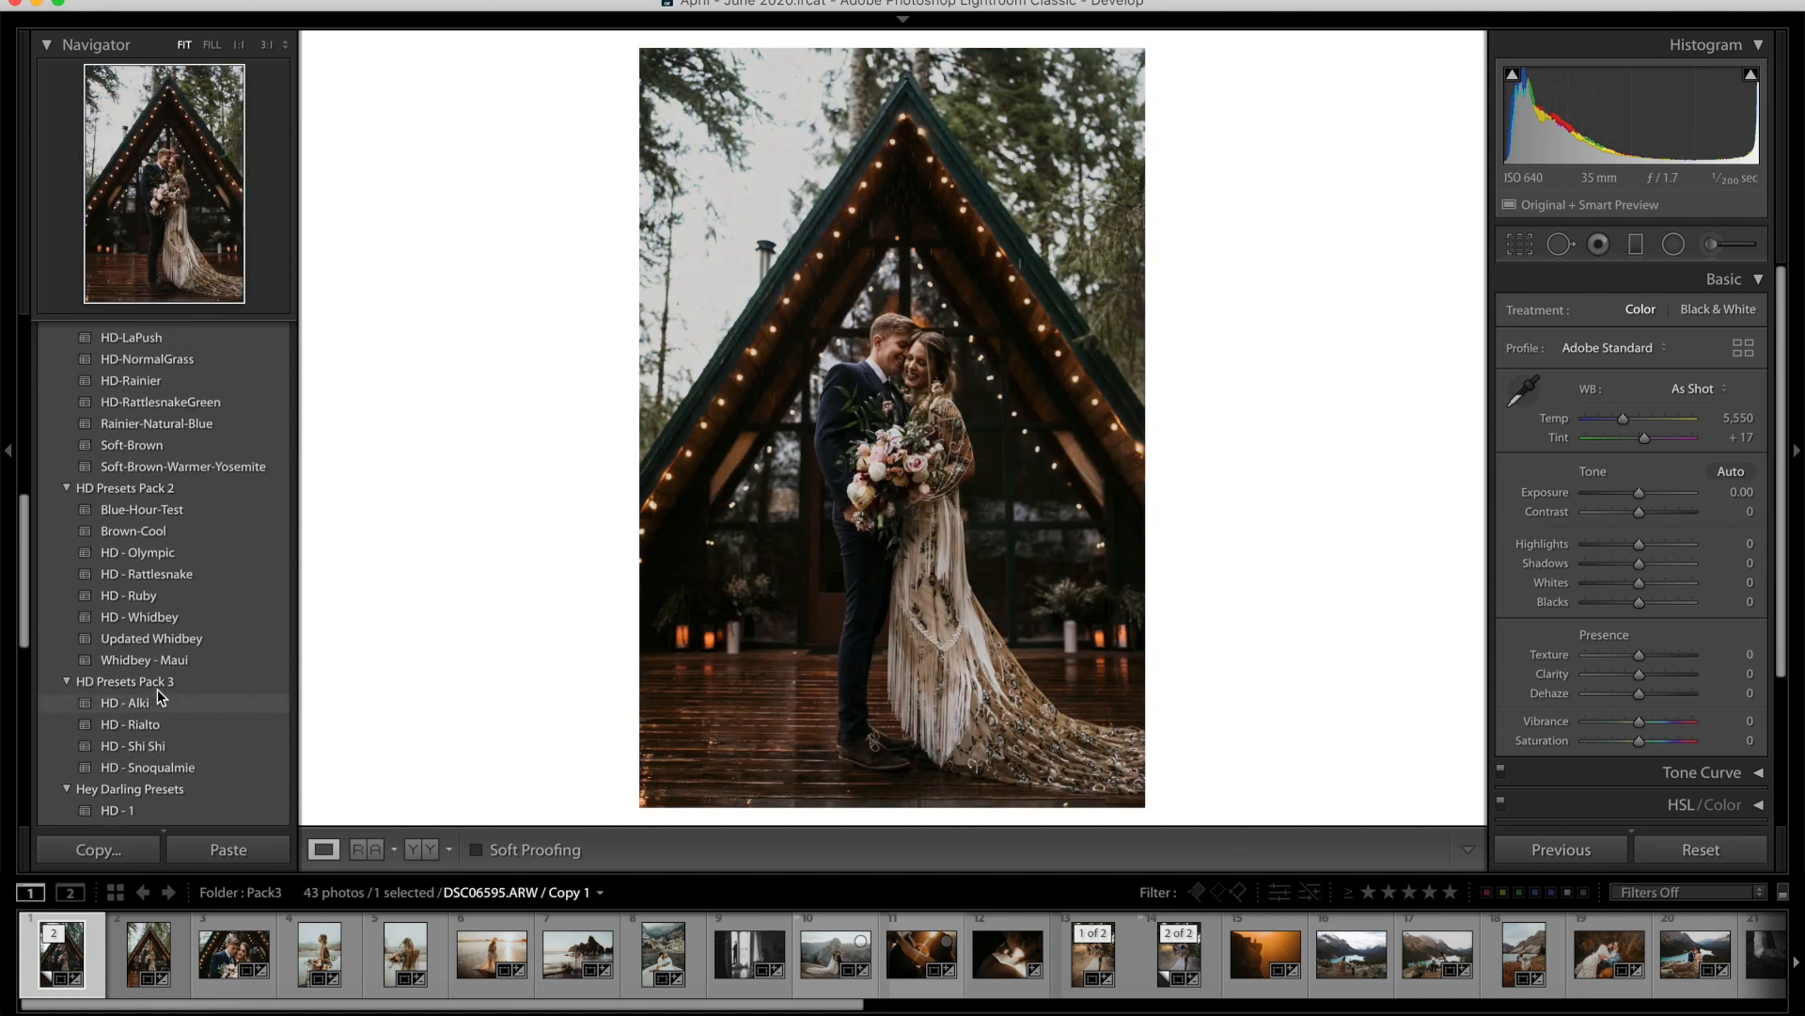
scroll(156, 696, up, 5)
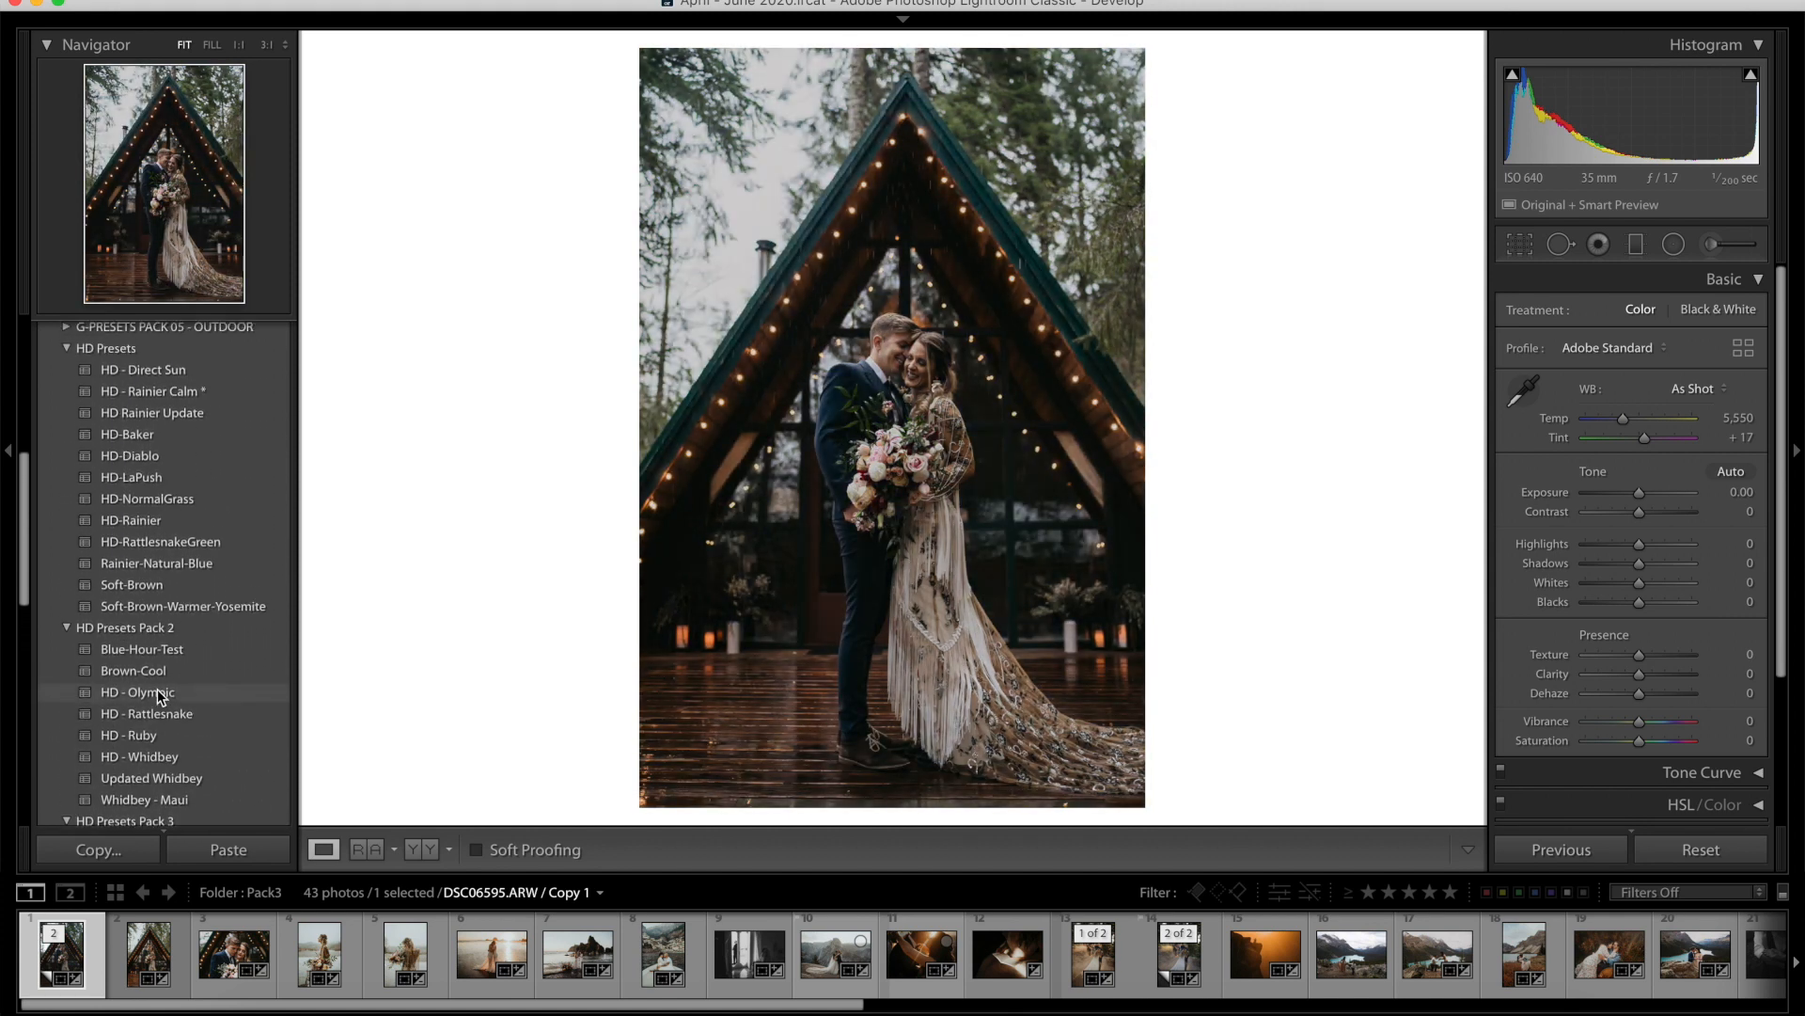
scroll(156, 695, down, 1)
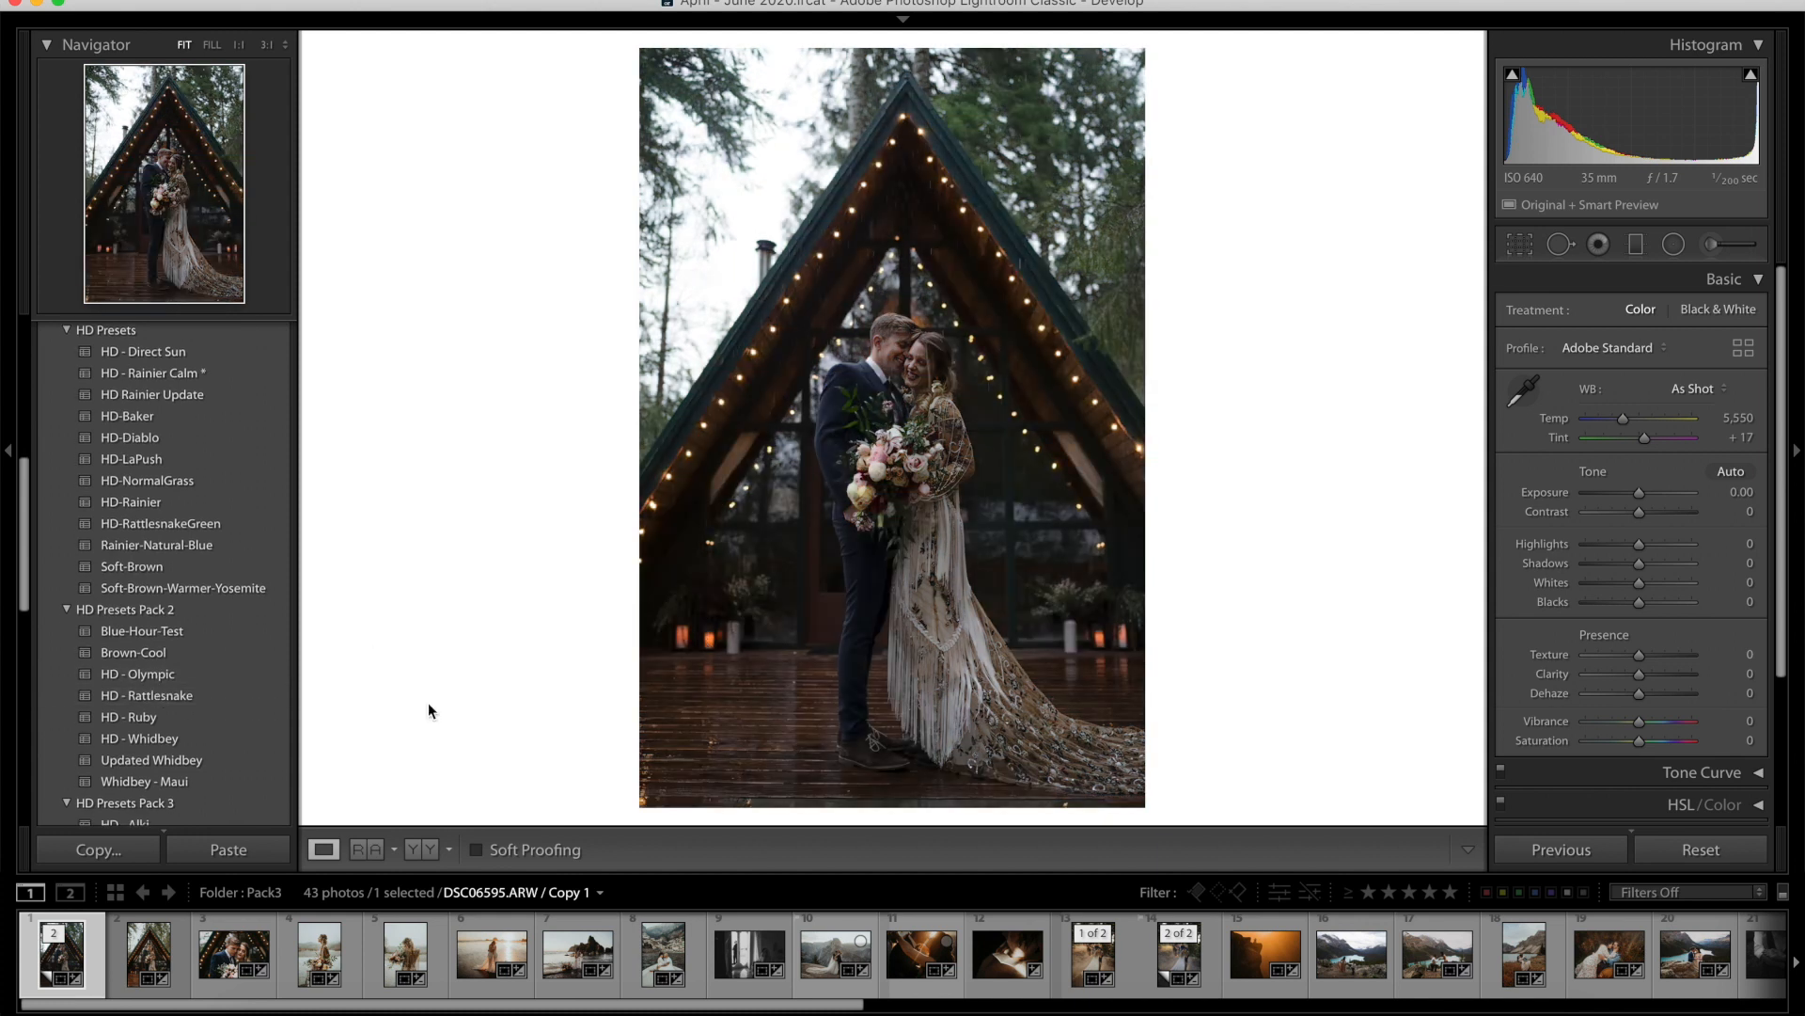
scroll(178, 713, down, 3)
scroll(172, 707, down, 2)
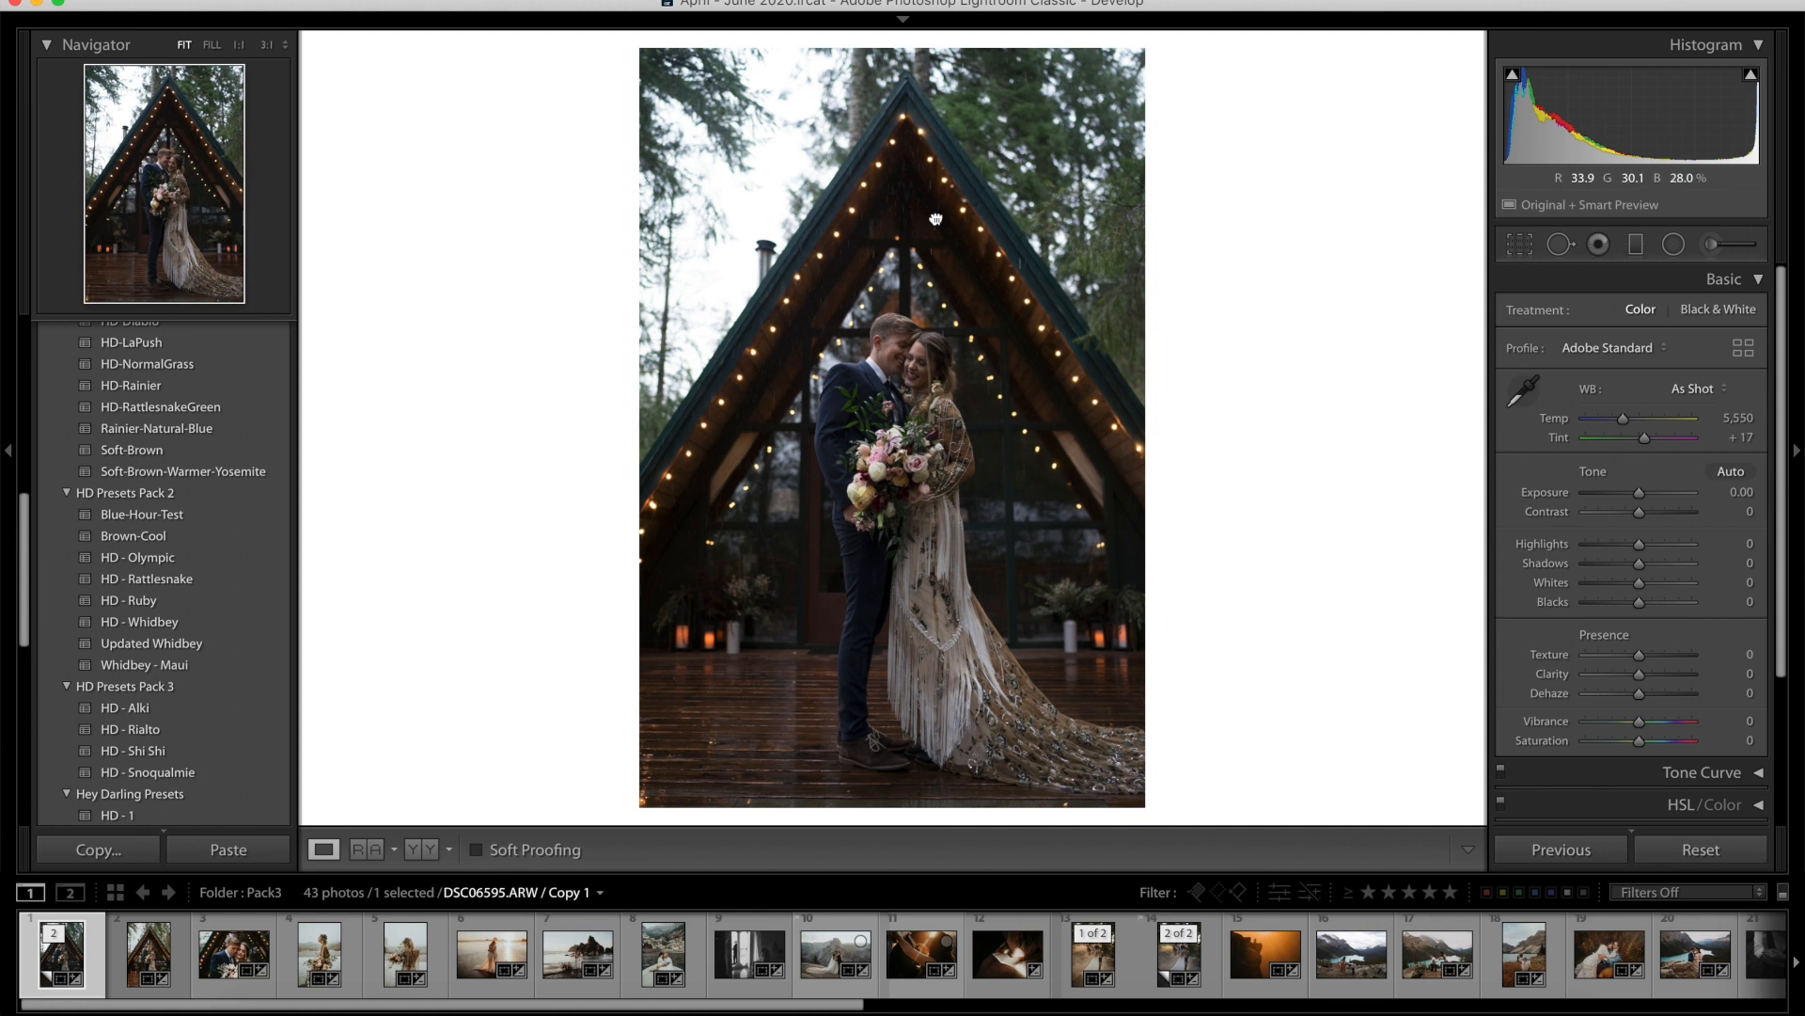
click(908, 240)
click(821, 302)
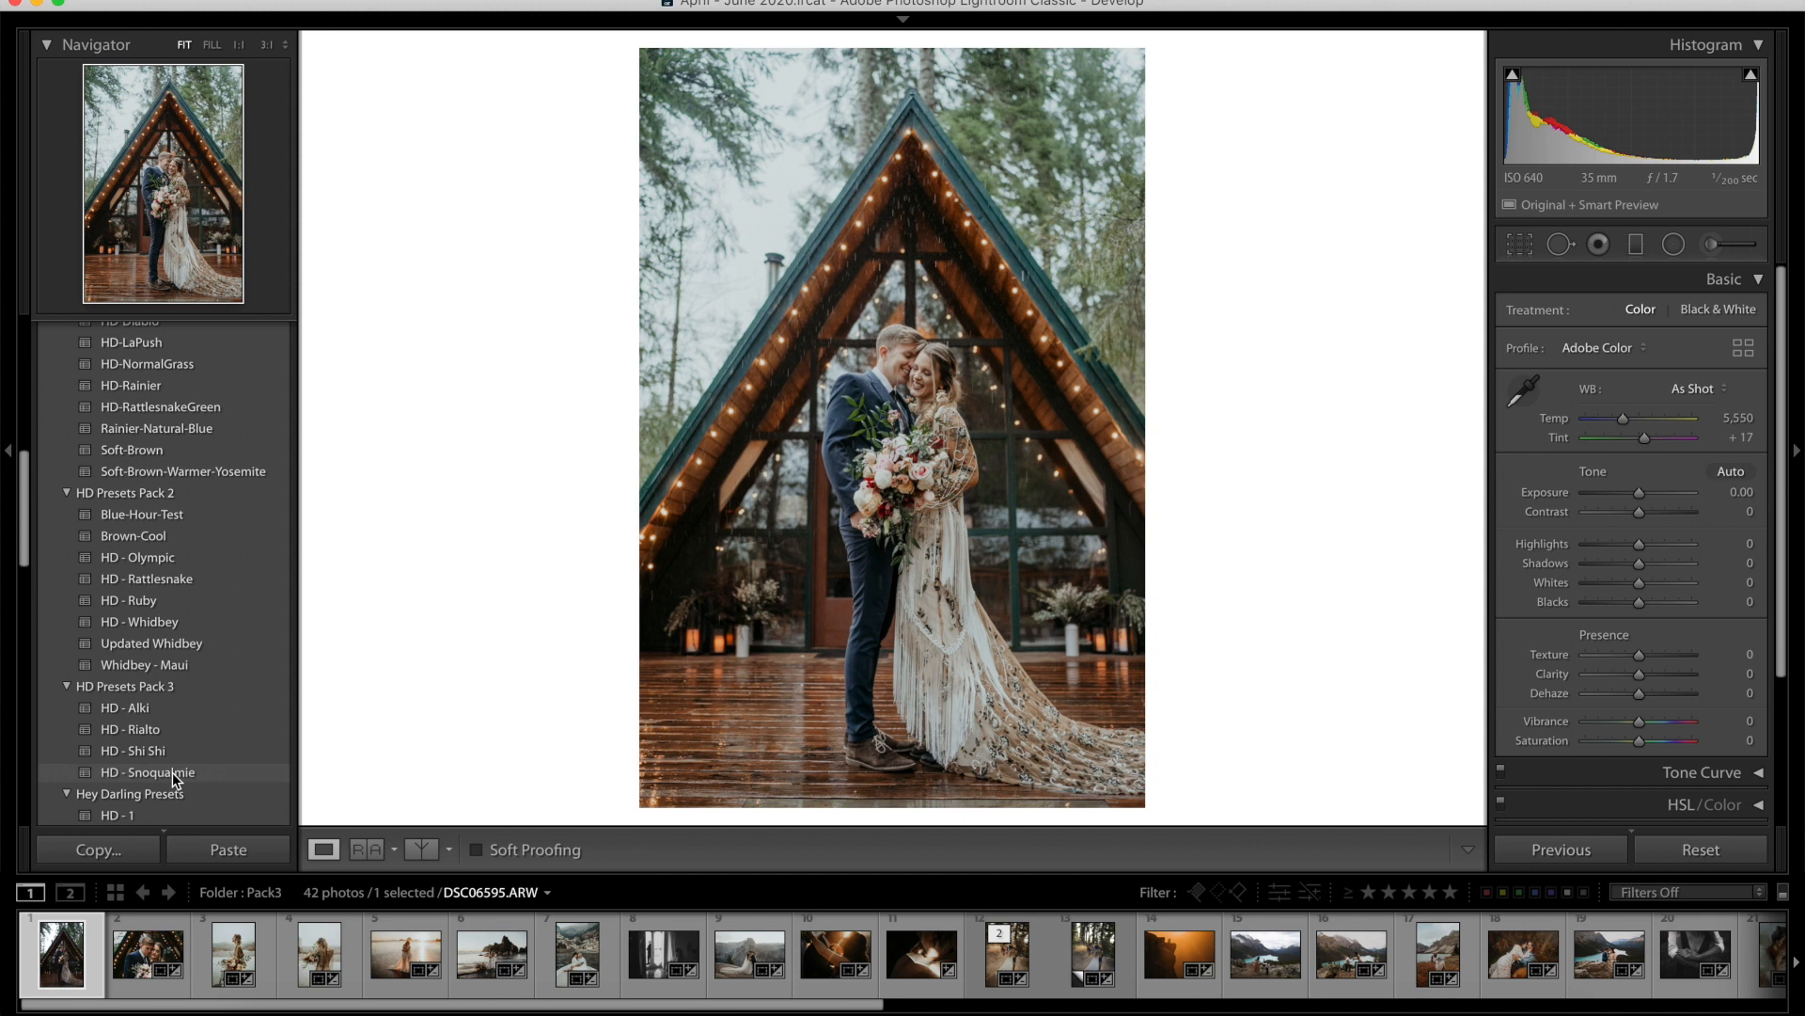
Apply the HD - Snoqualmie preset to the cabin wedding photo and compare it with the unedited version.
click(162, 771)
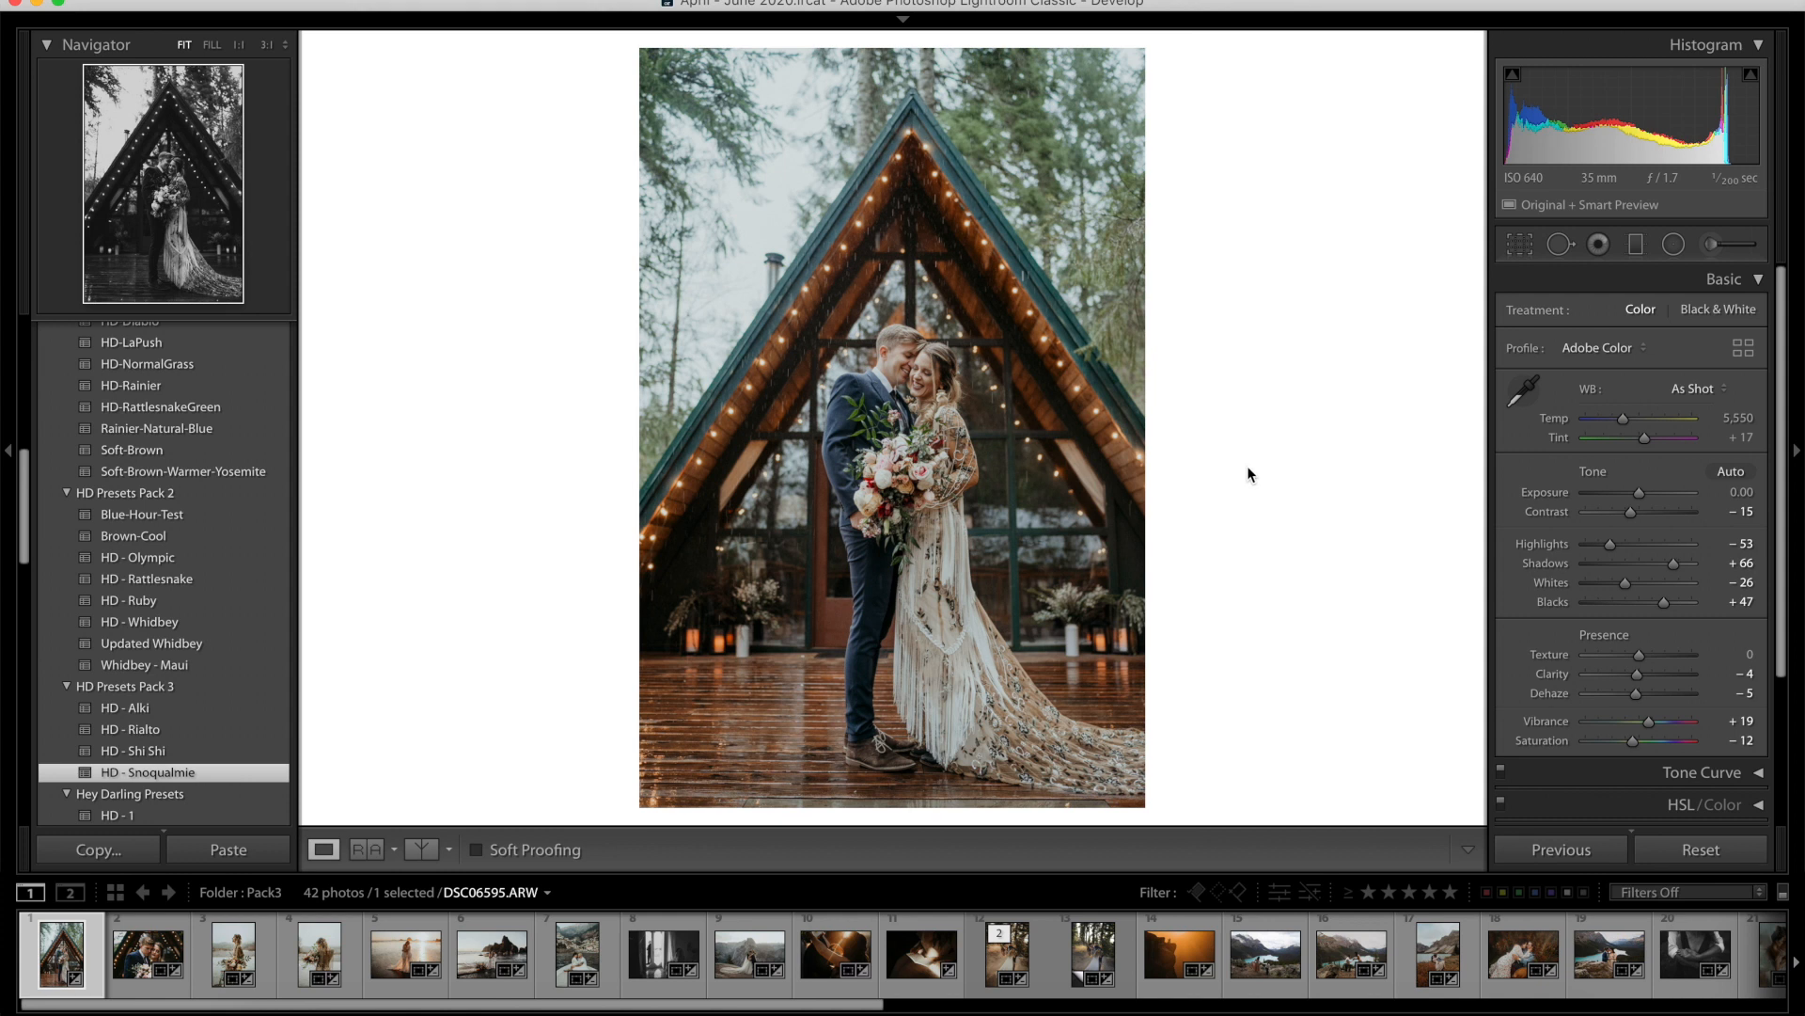
key(backslash)
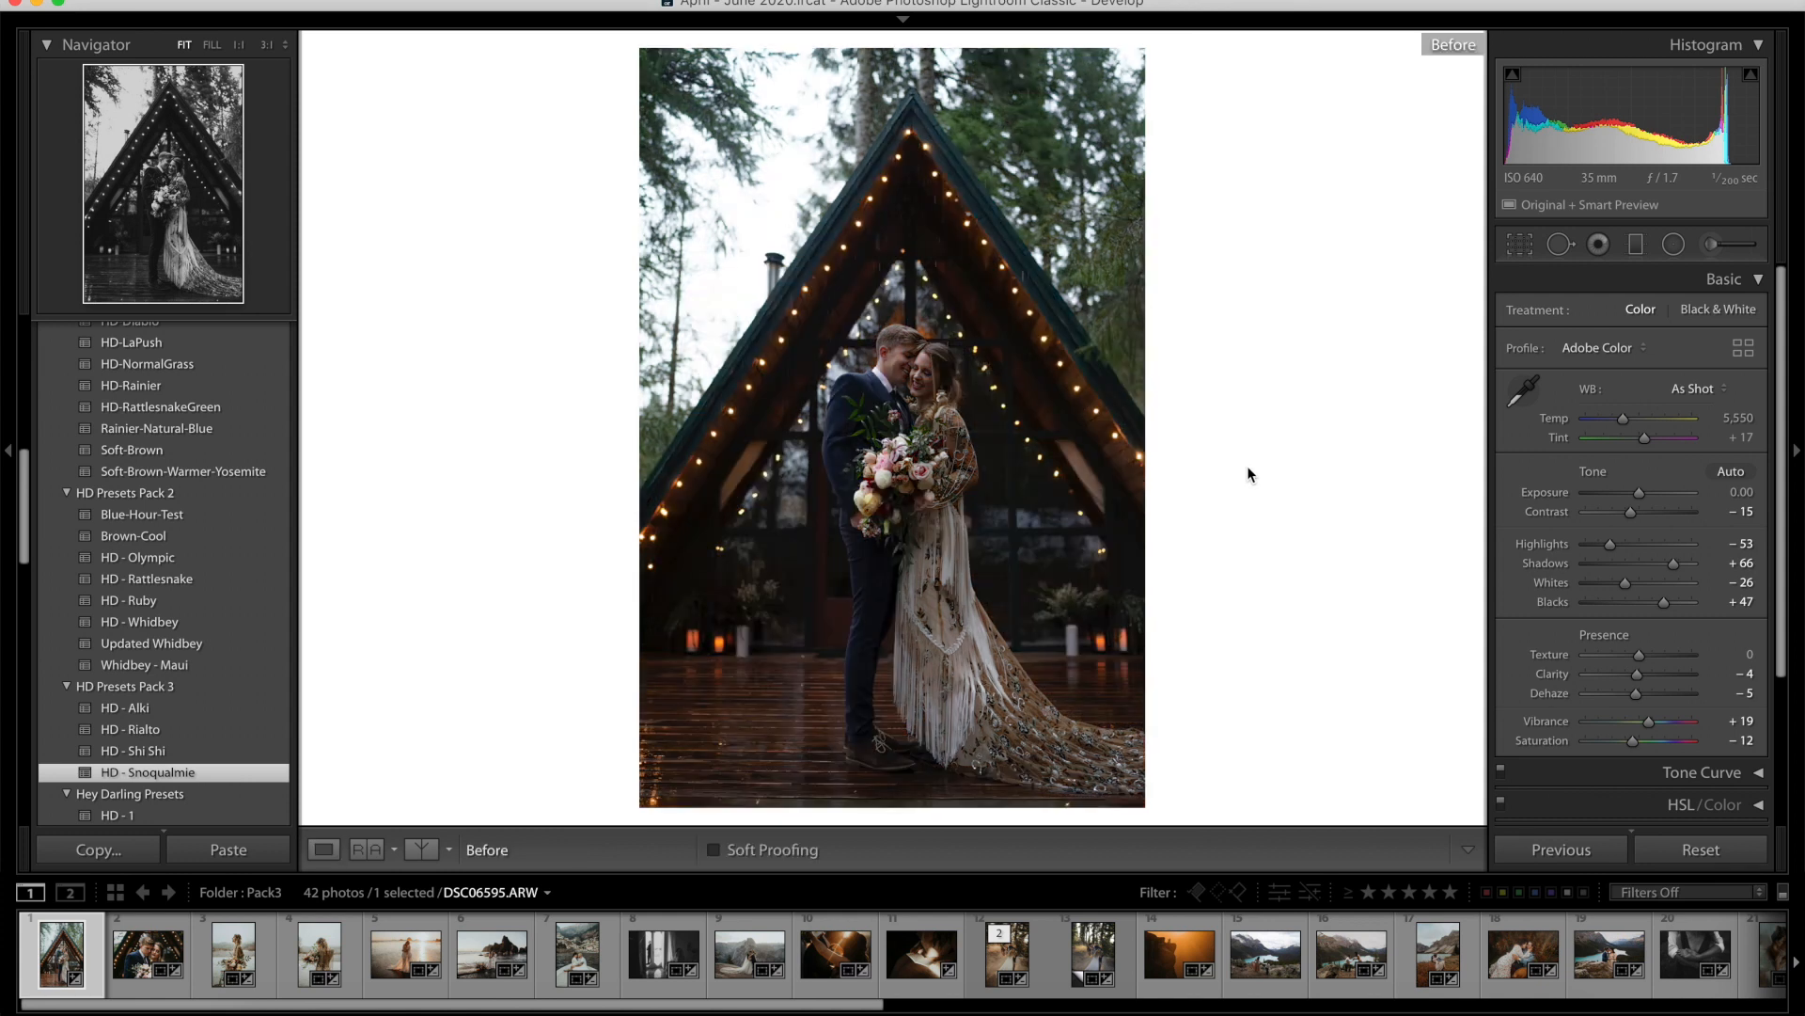
key(backslash)
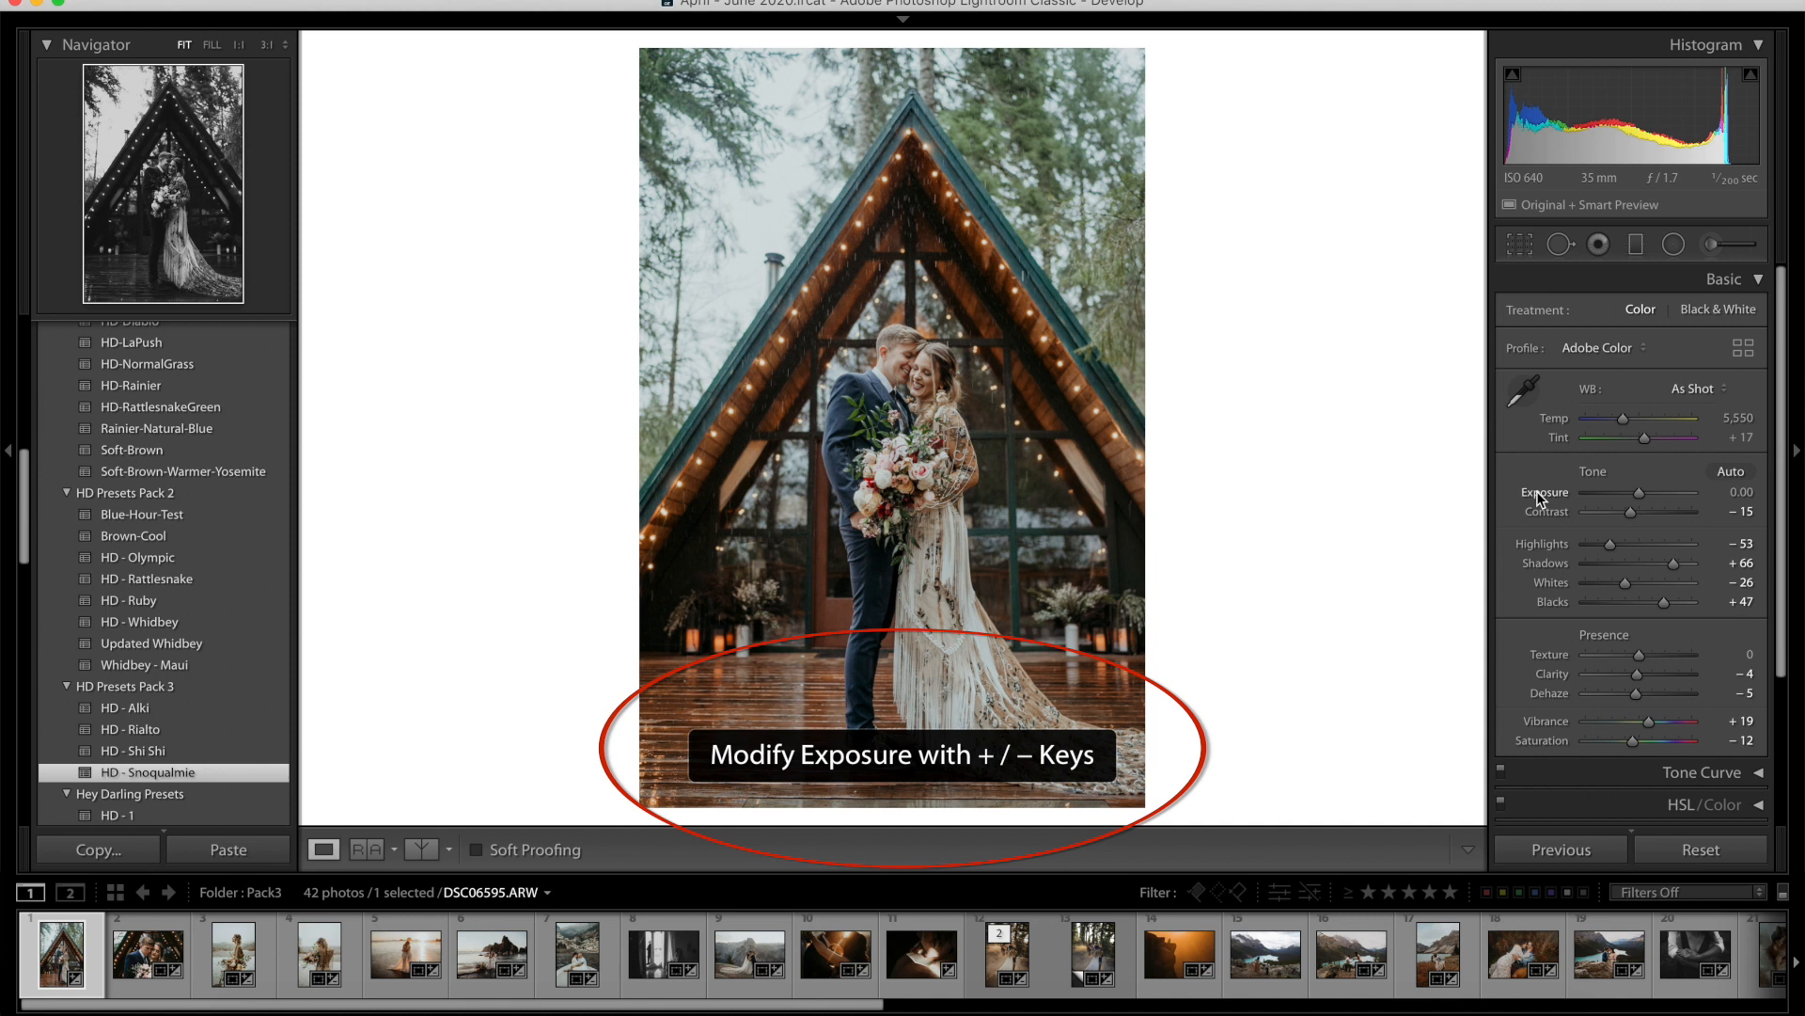
Lower the photo's exposure to −0.60.
key(minus)
key(minus)
key(minus)
key(minus)
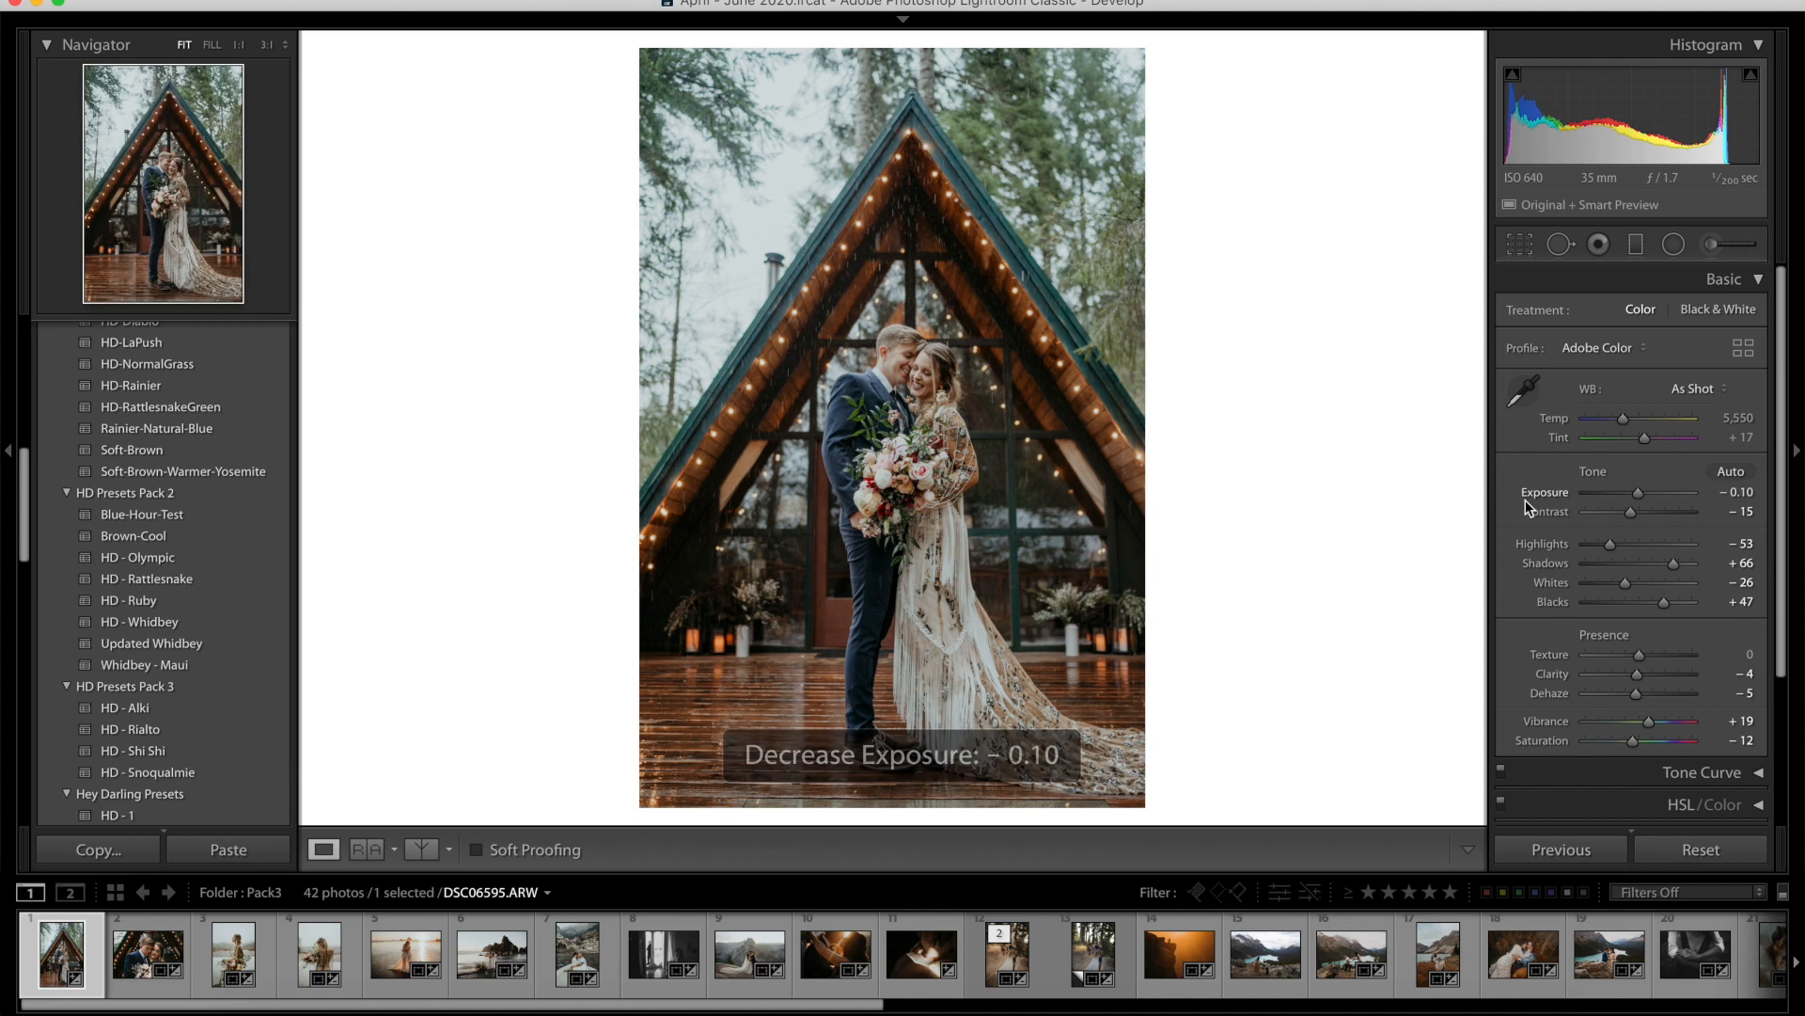
key(minus)
key(minus)
key(minus)
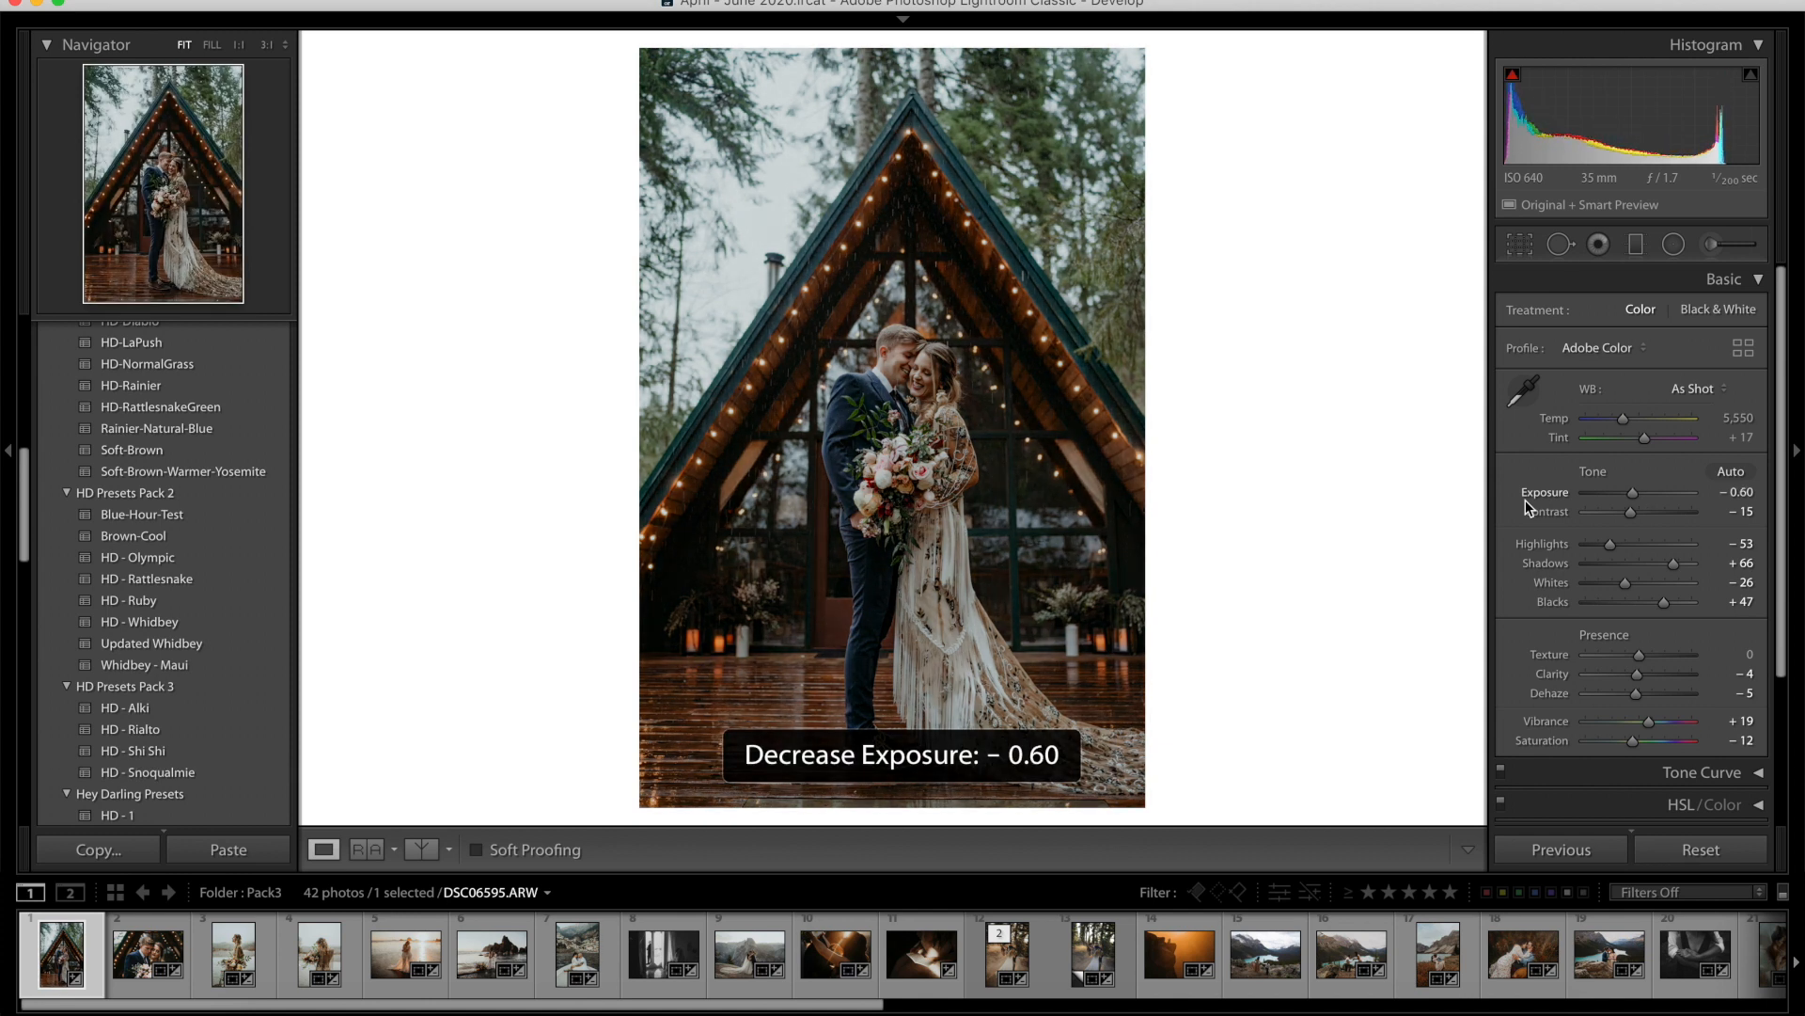
key(plus)
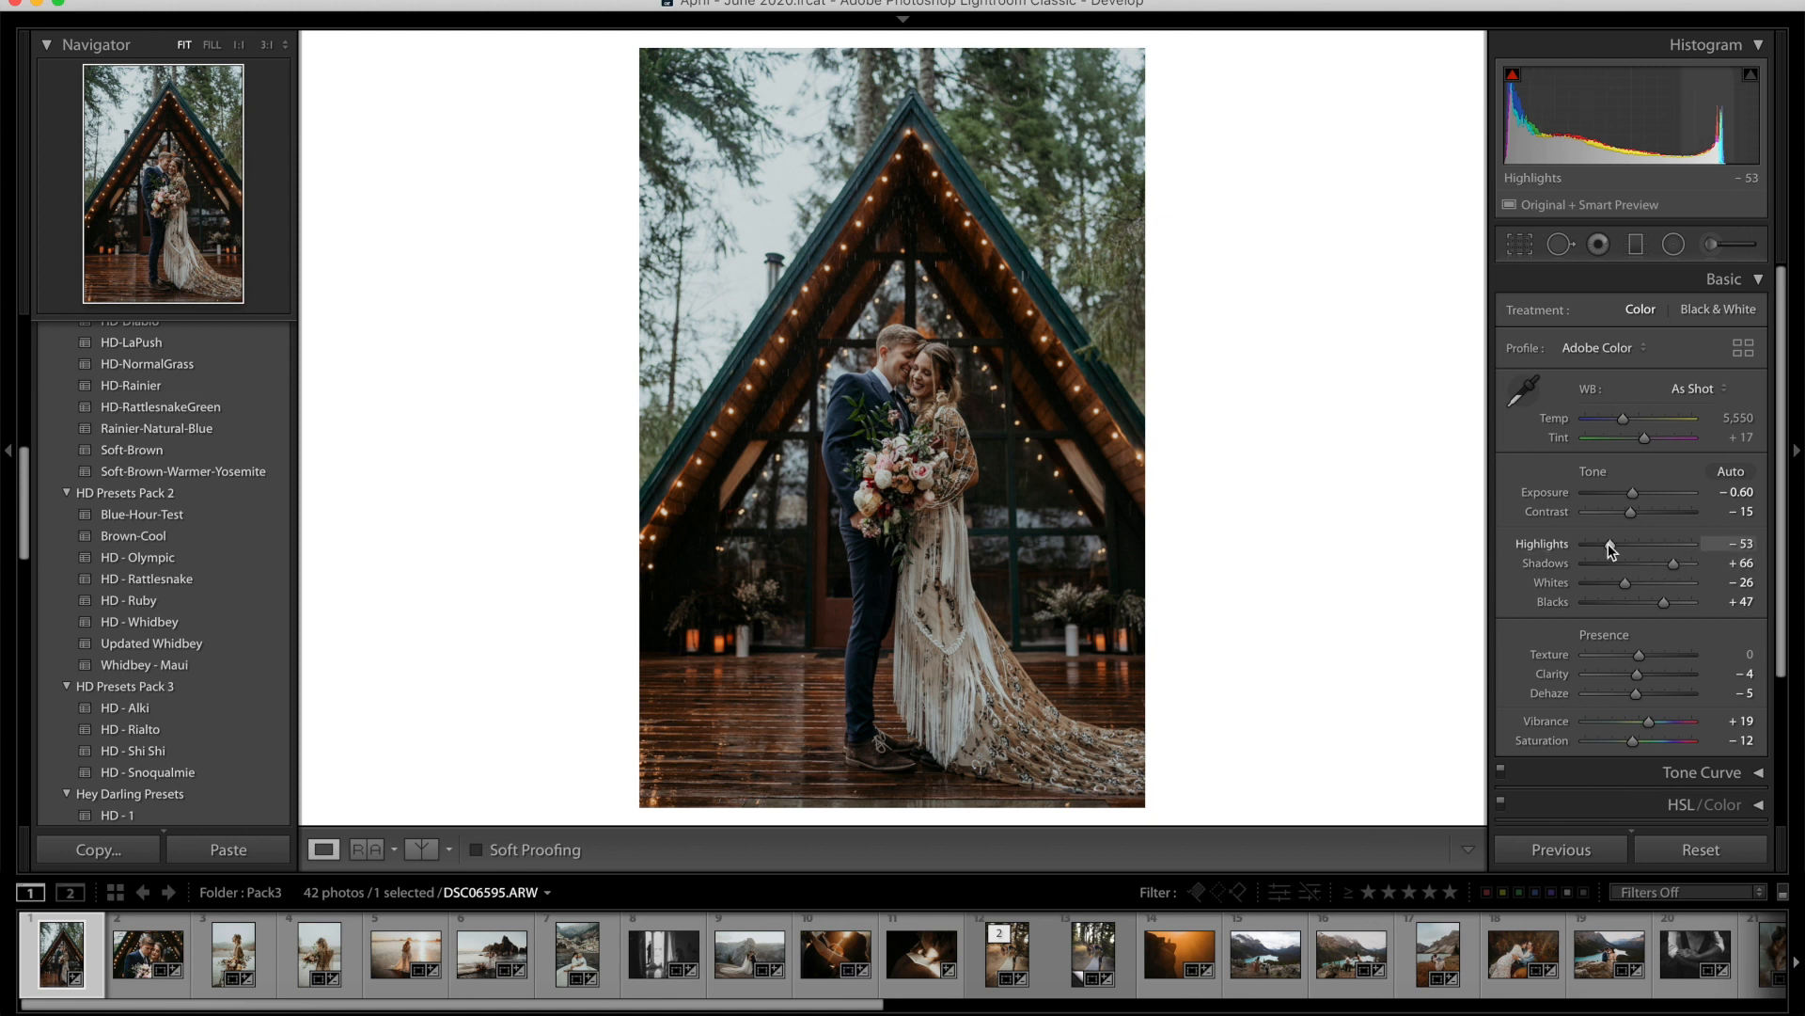
Set the photo's highlights to −30 and shadows to +60.
drag(1608, 544, 1618, 543)
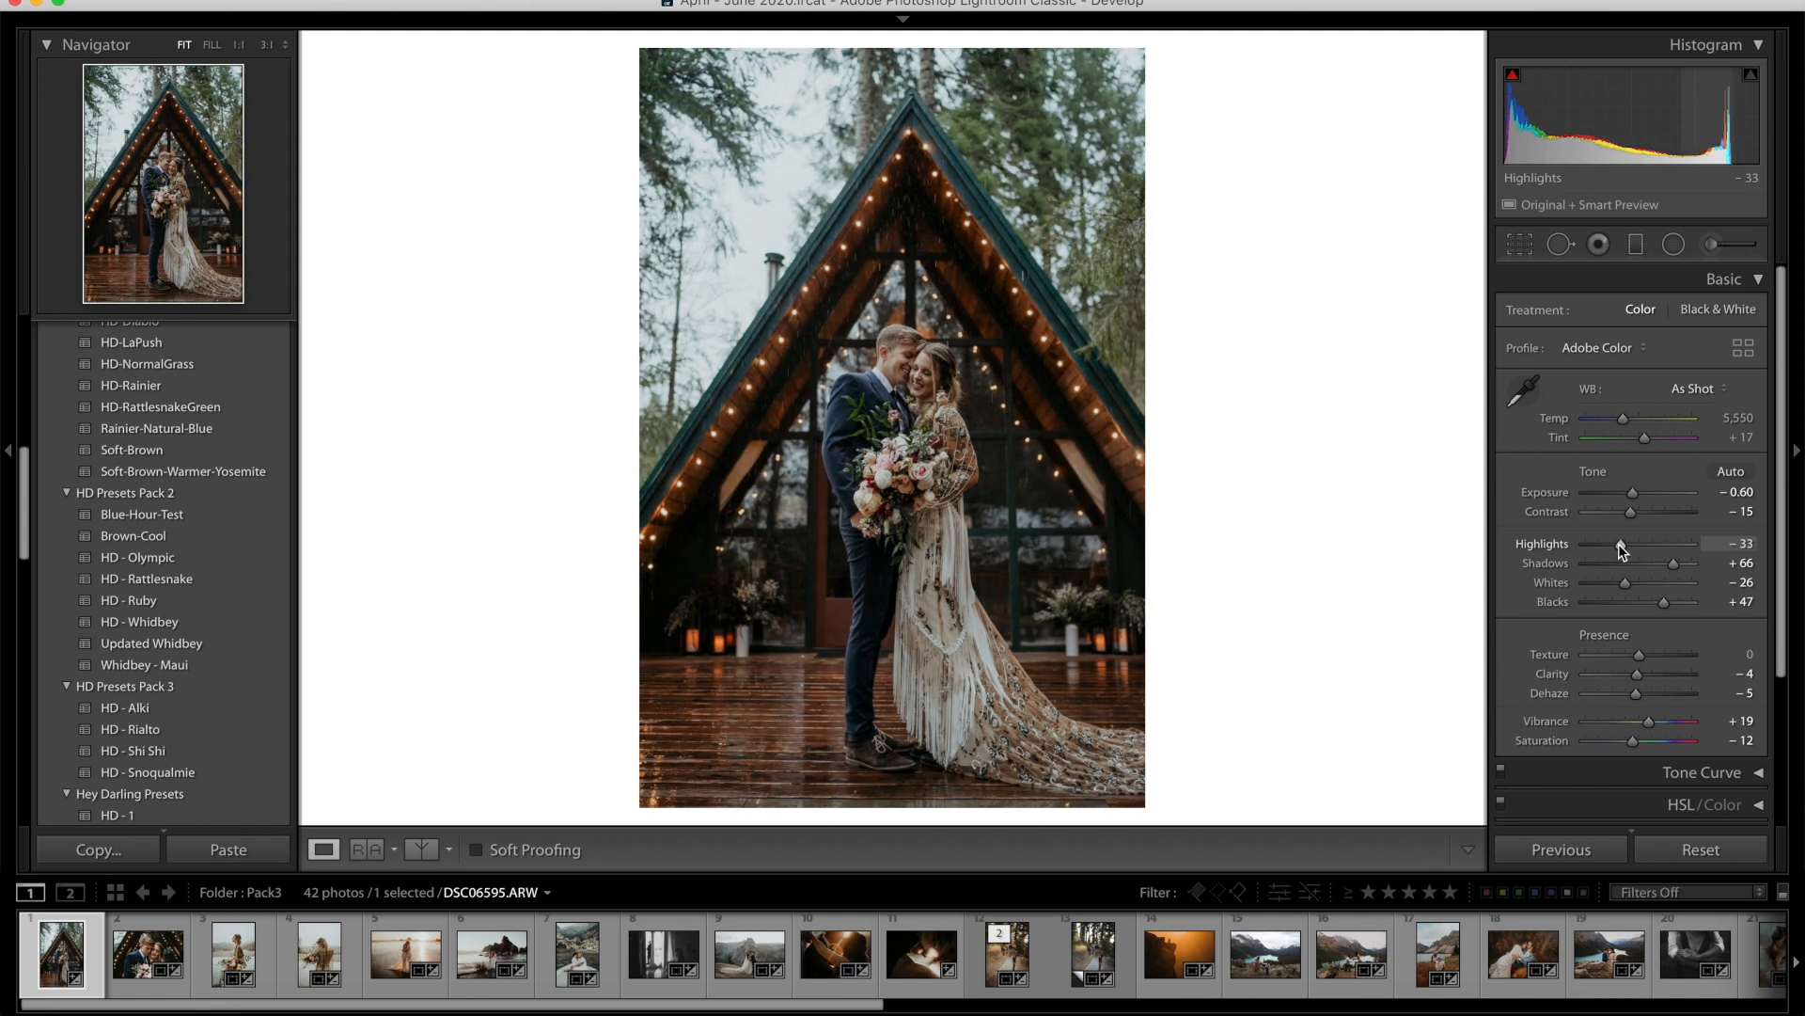
drag(1619, 545, 1621, 543)
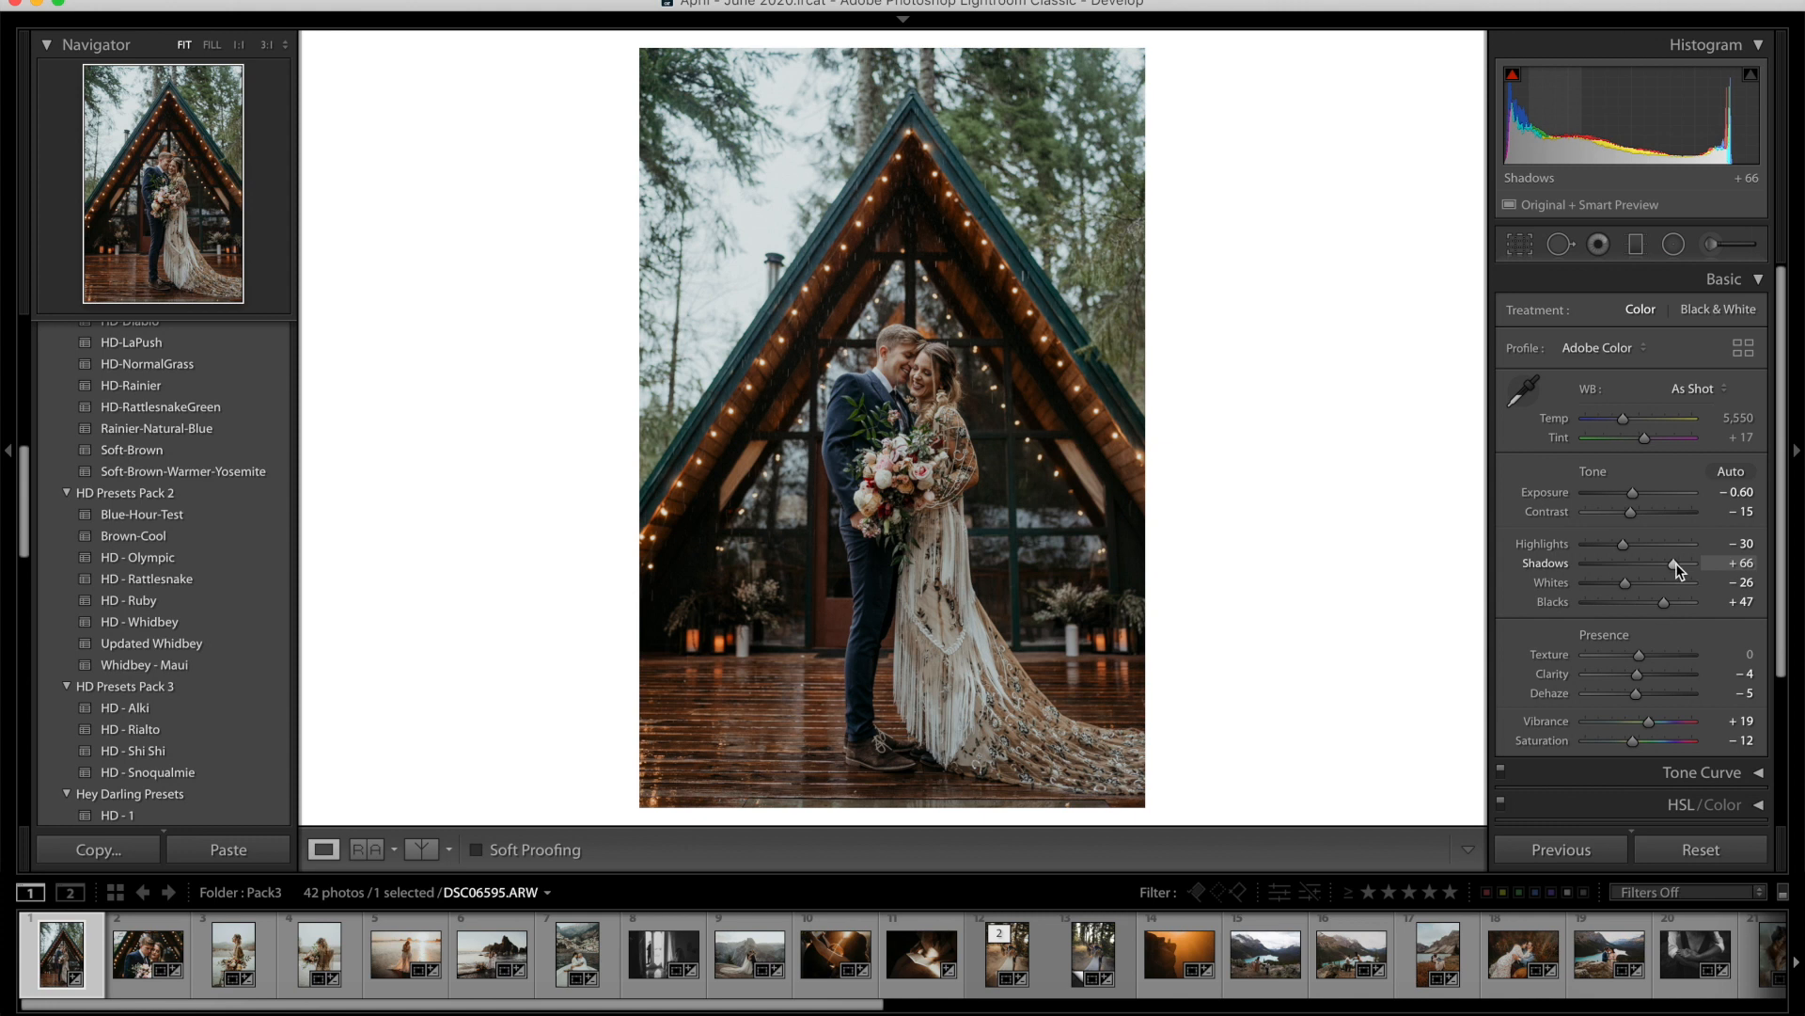
drag(1676, 564, 1671, 564)
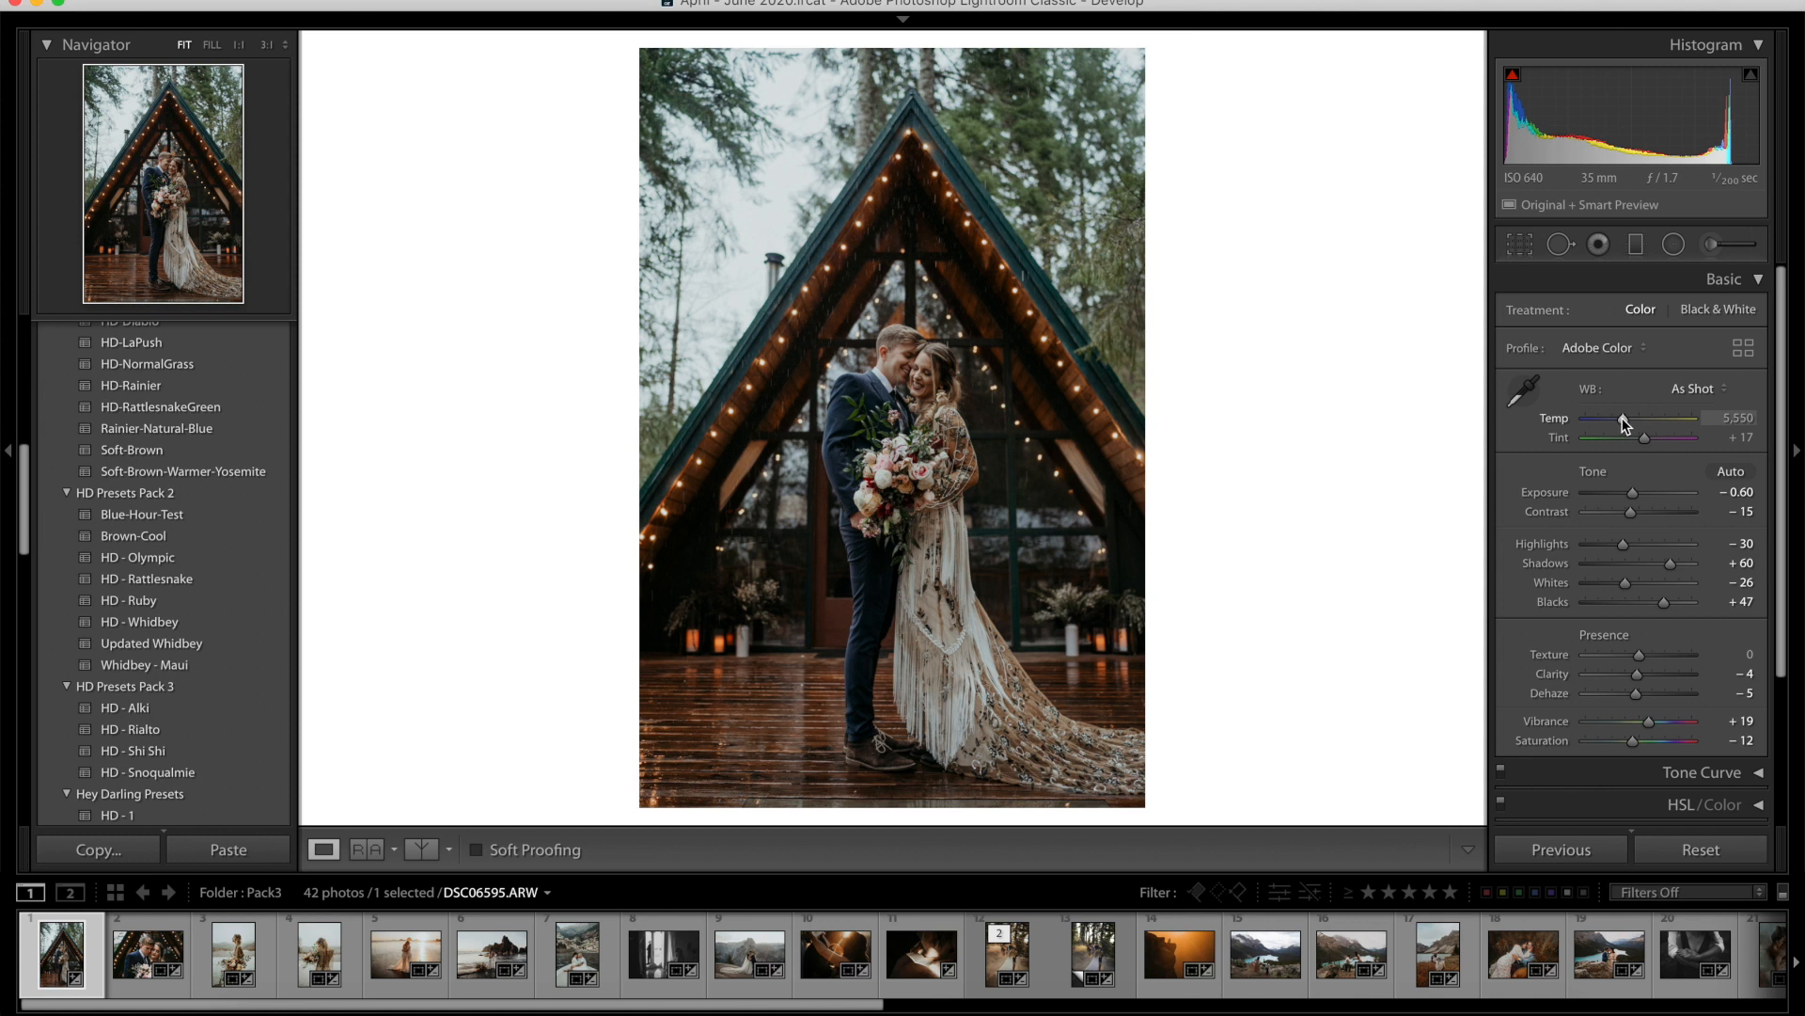
Warm the white balance temperature to 5,918, and check the edit up close and against the original.
drag(1624, 423, 1625, 415)
mouse_move(1623, 415)
mouse_down()
mouse_move(1660, 415)
mouse_move(1628, 420)
mouse_up()
drag(1627, 416, 1627, 413)
click(941, 373)
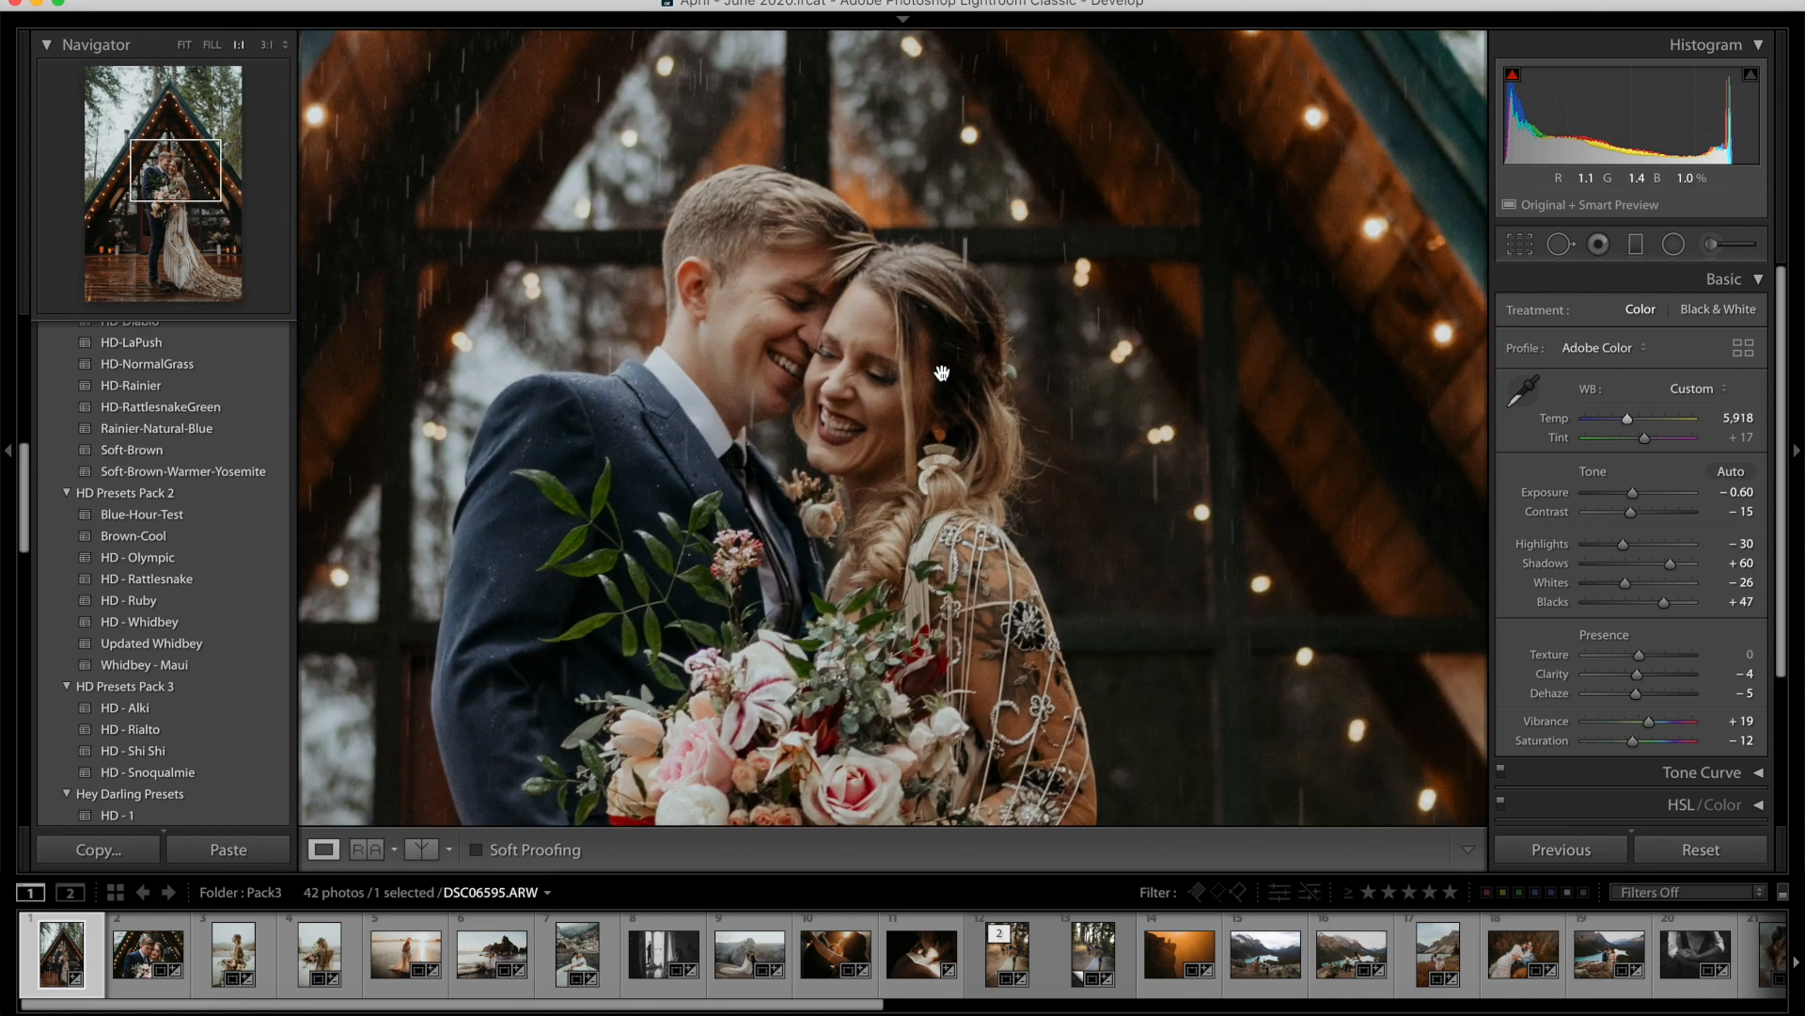
click(941, 373)
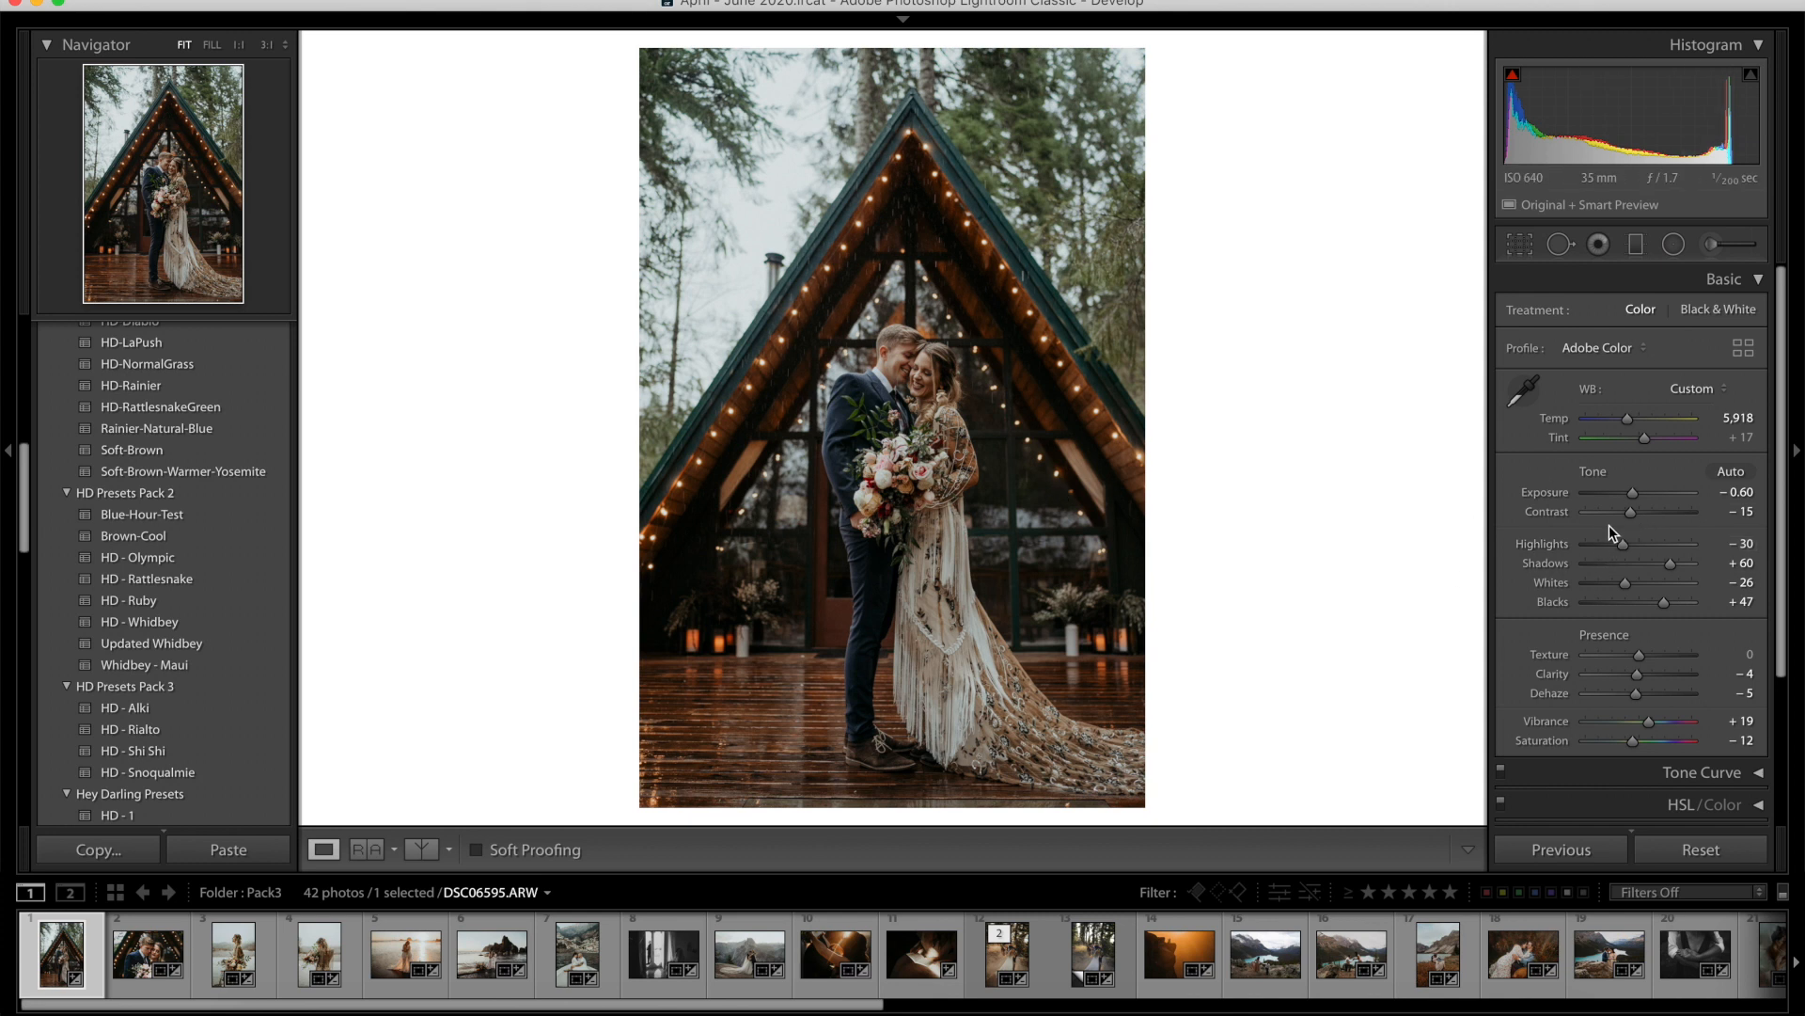
key(backslash)
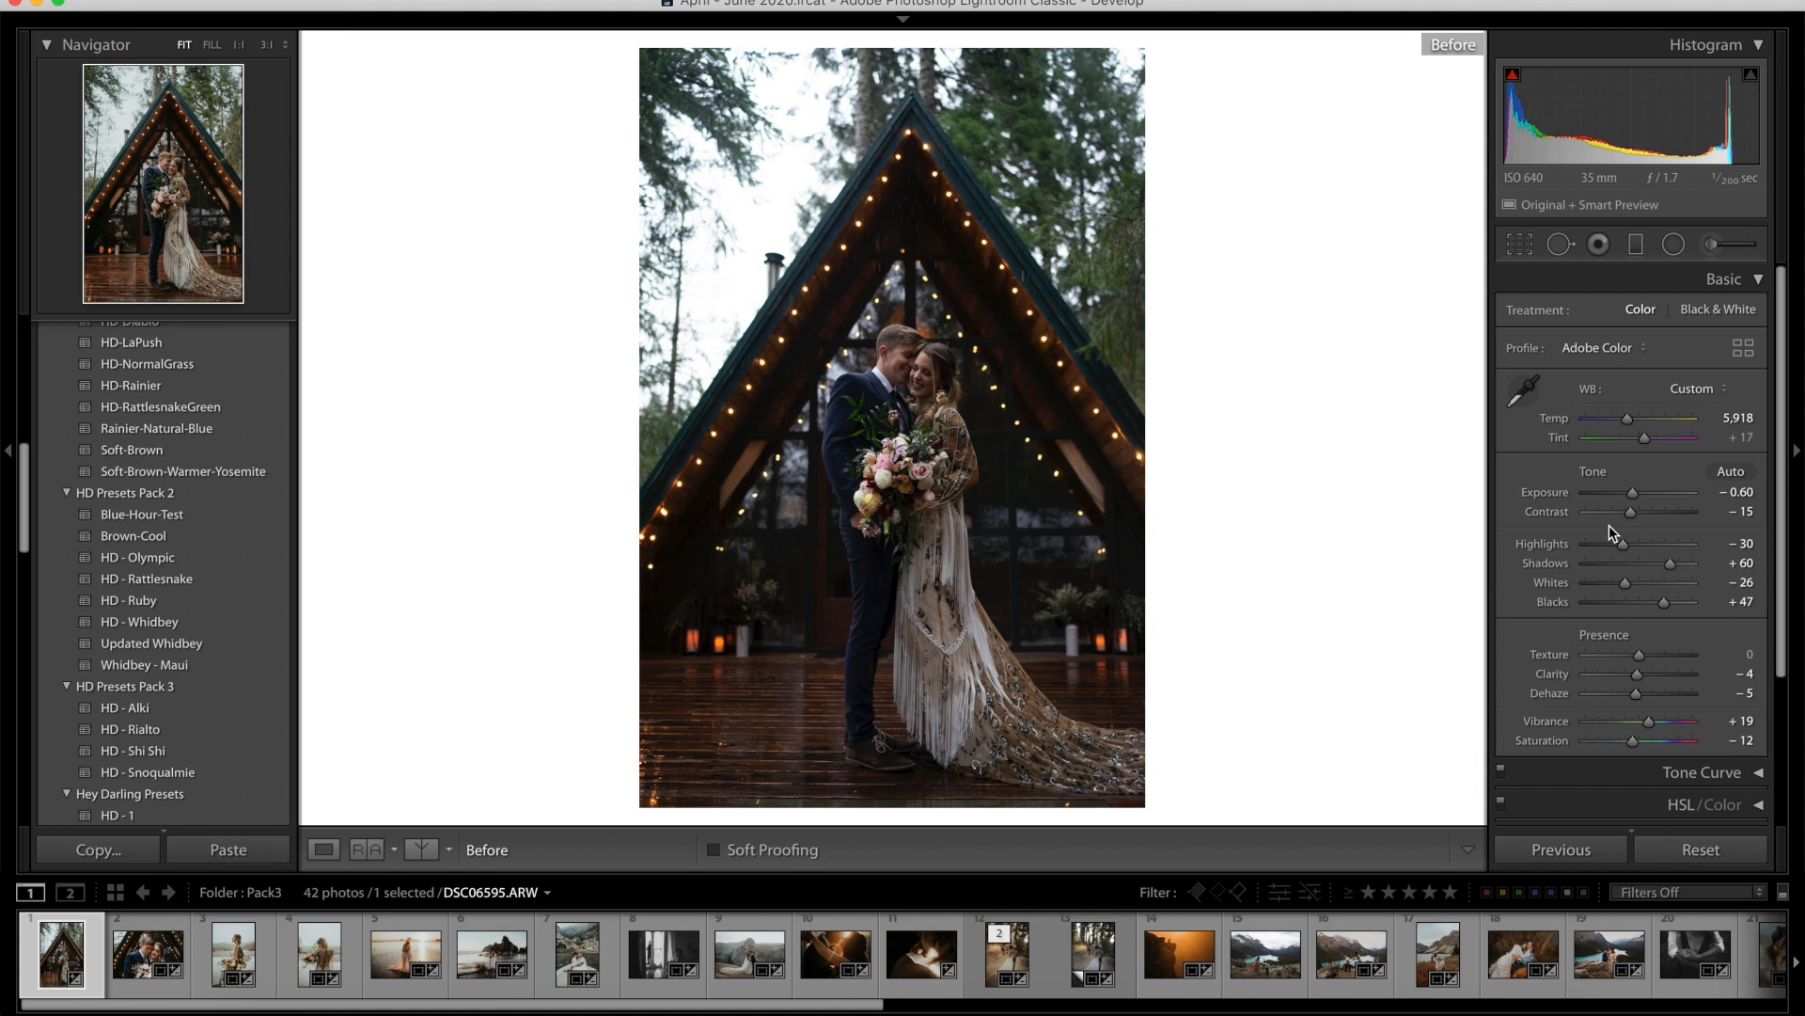
key(backslash)
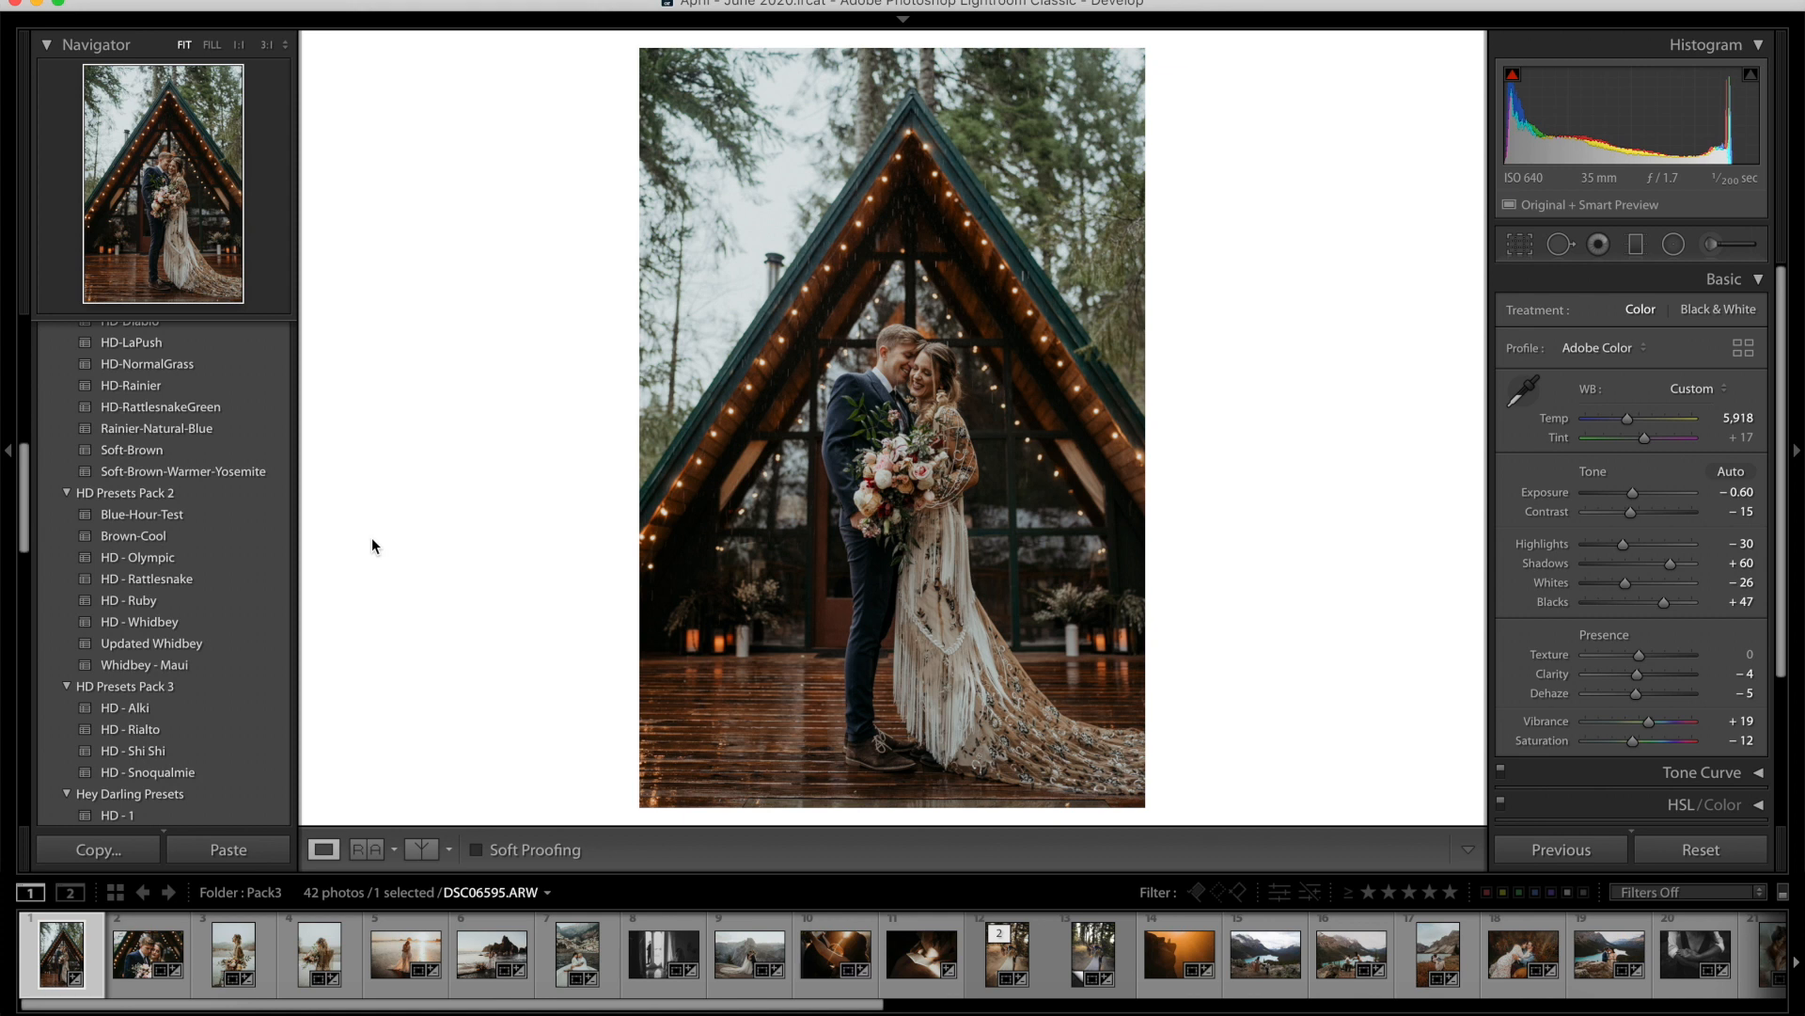
Create a virtual copy of the edited cabin photo and apply the HD - Whidbey preset to it.
right_click(68, 952)
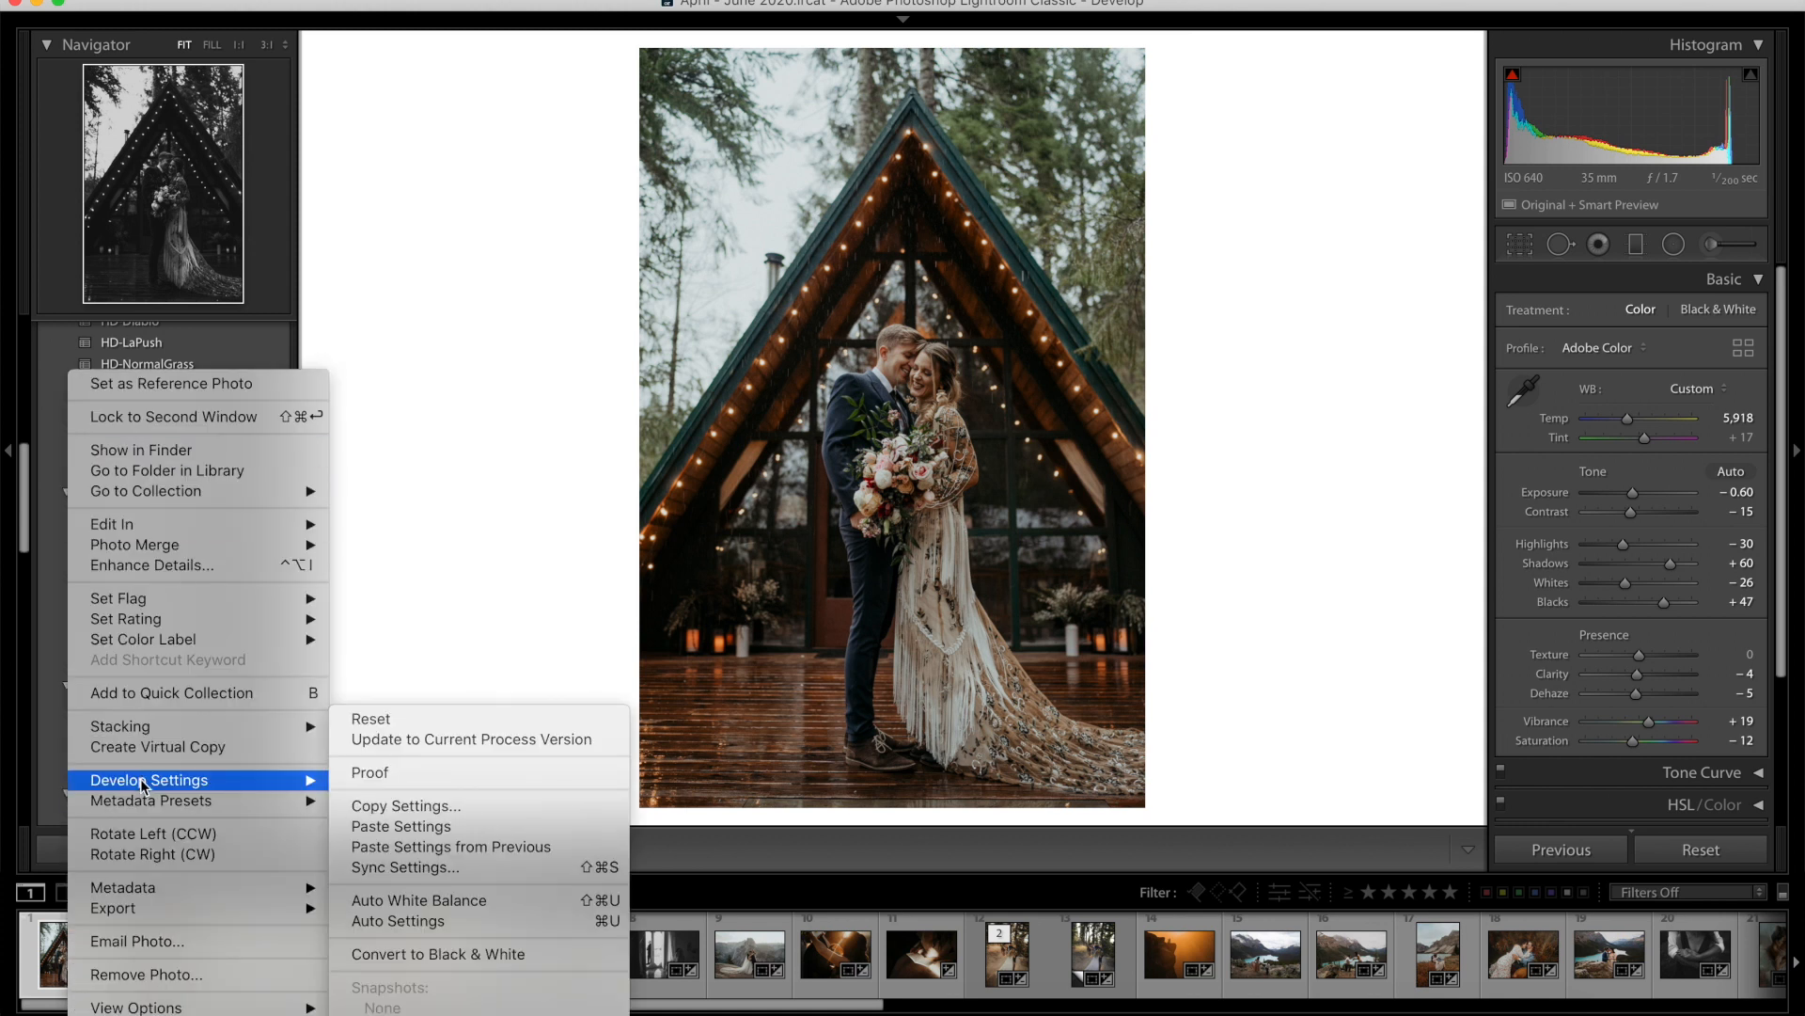
click(144, 752)
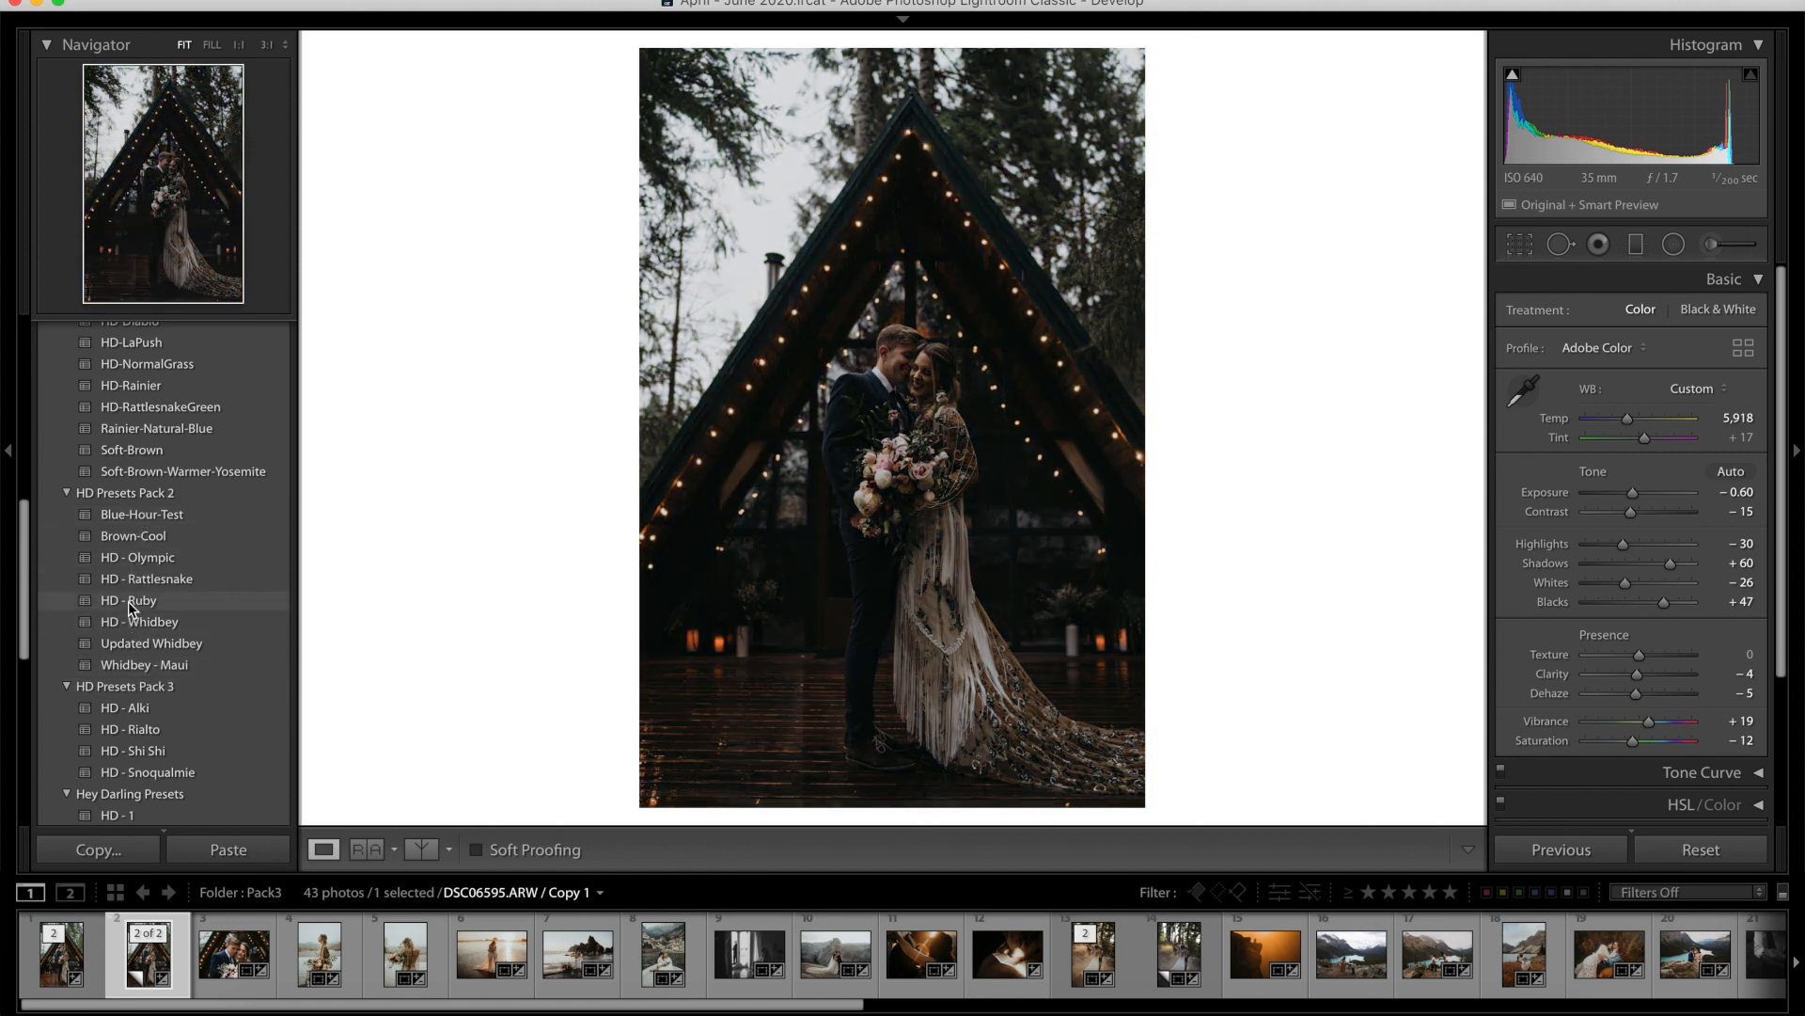
click(178, 623)
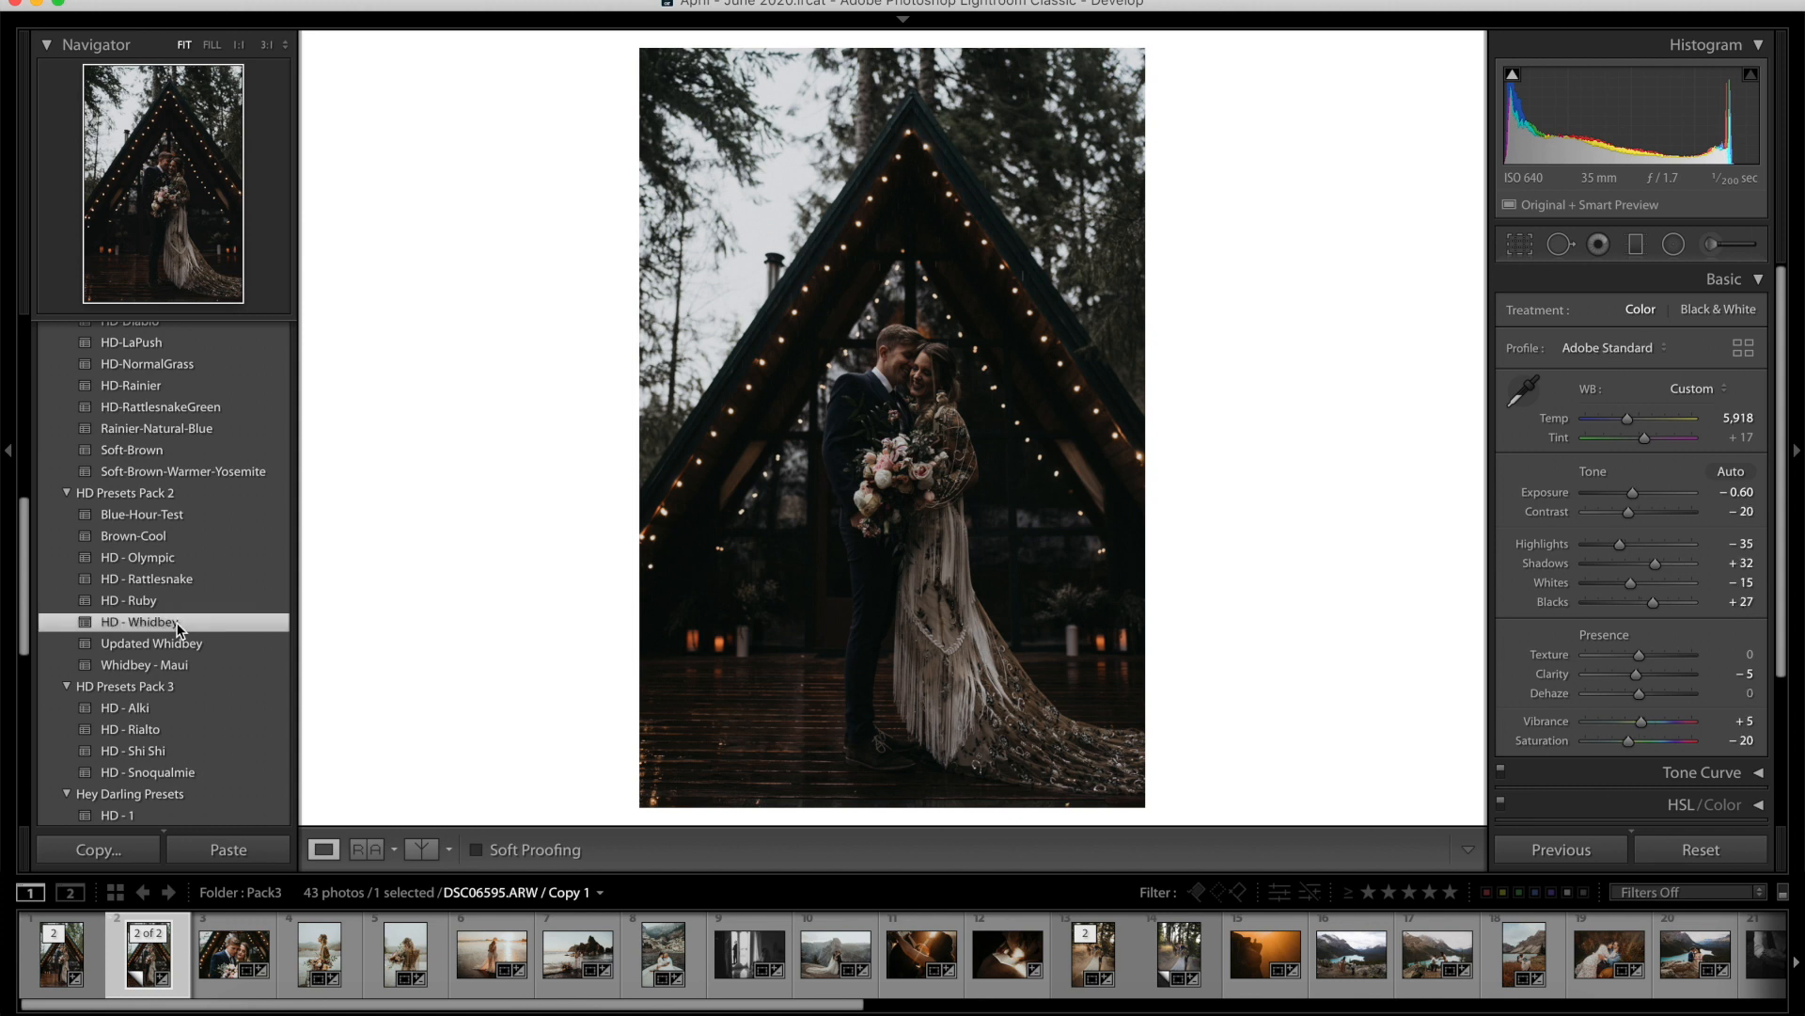
Raise the virtual copy's exposure to +0.60 and inspect the couple up close.
key(equal)
key(equal)
key(equal)
key(equal)
key(equal)
key(equal)
key(equal)
key(equal)
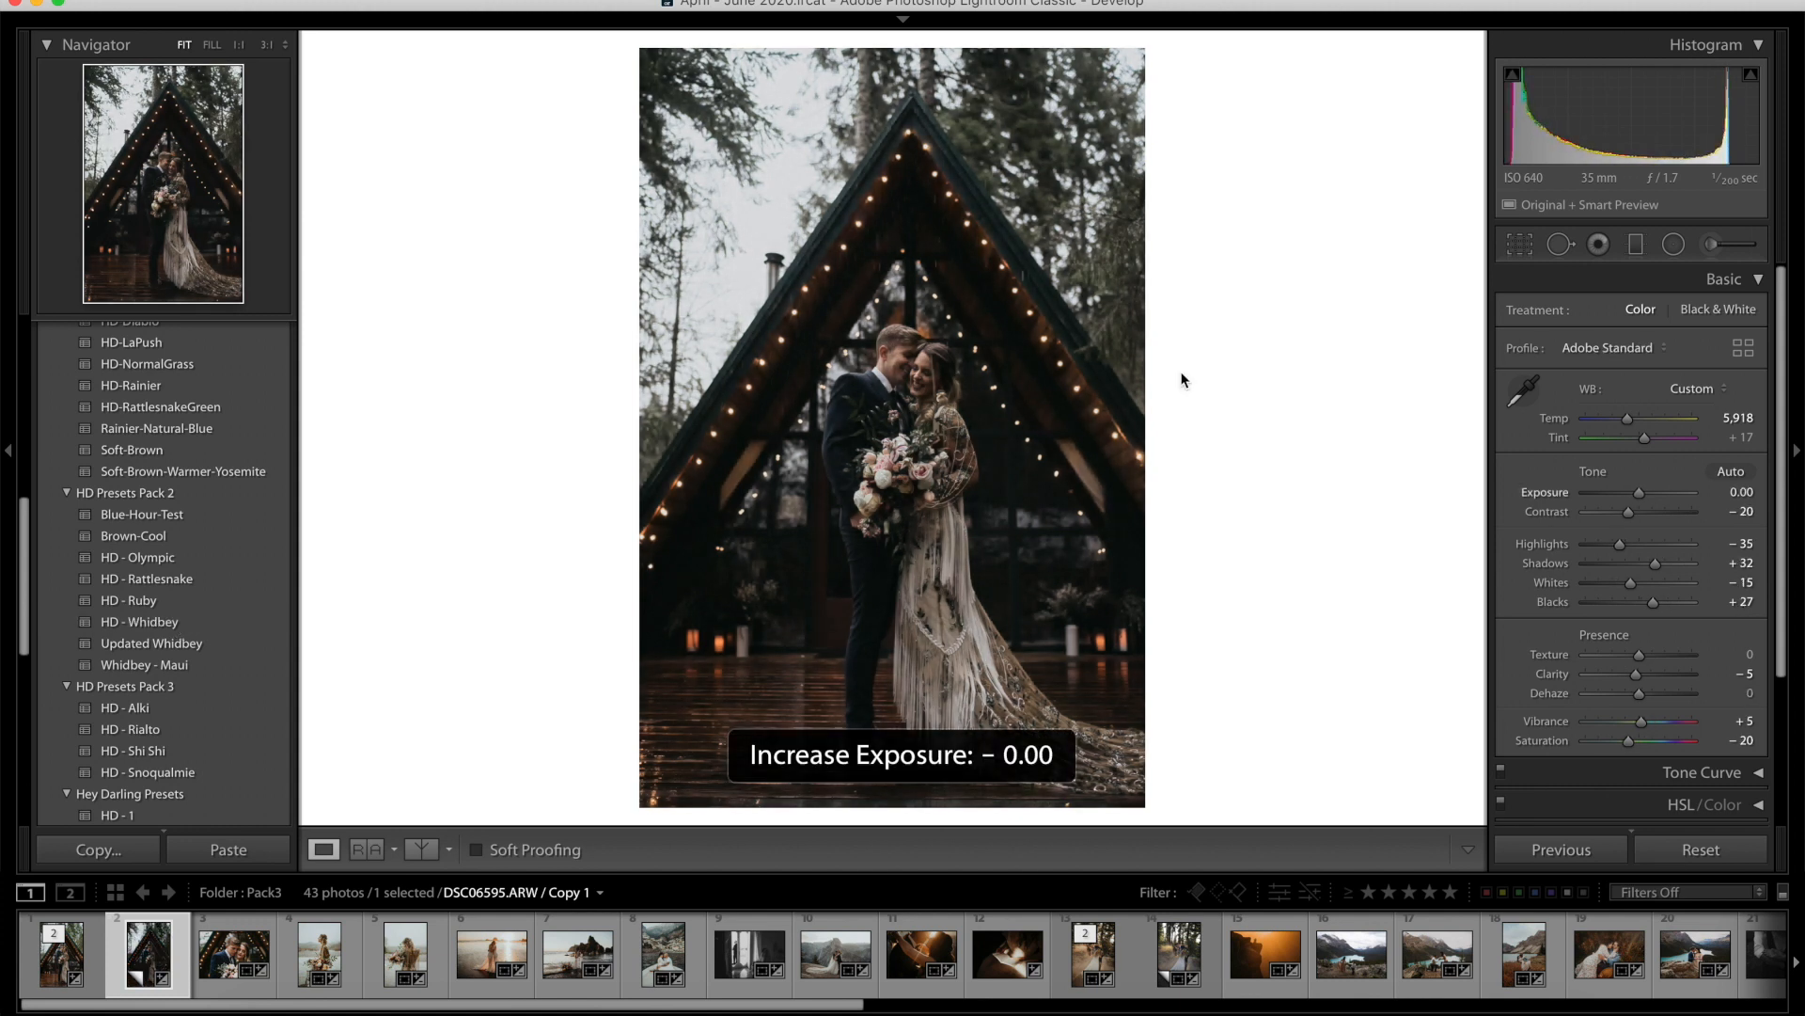
key(equal)
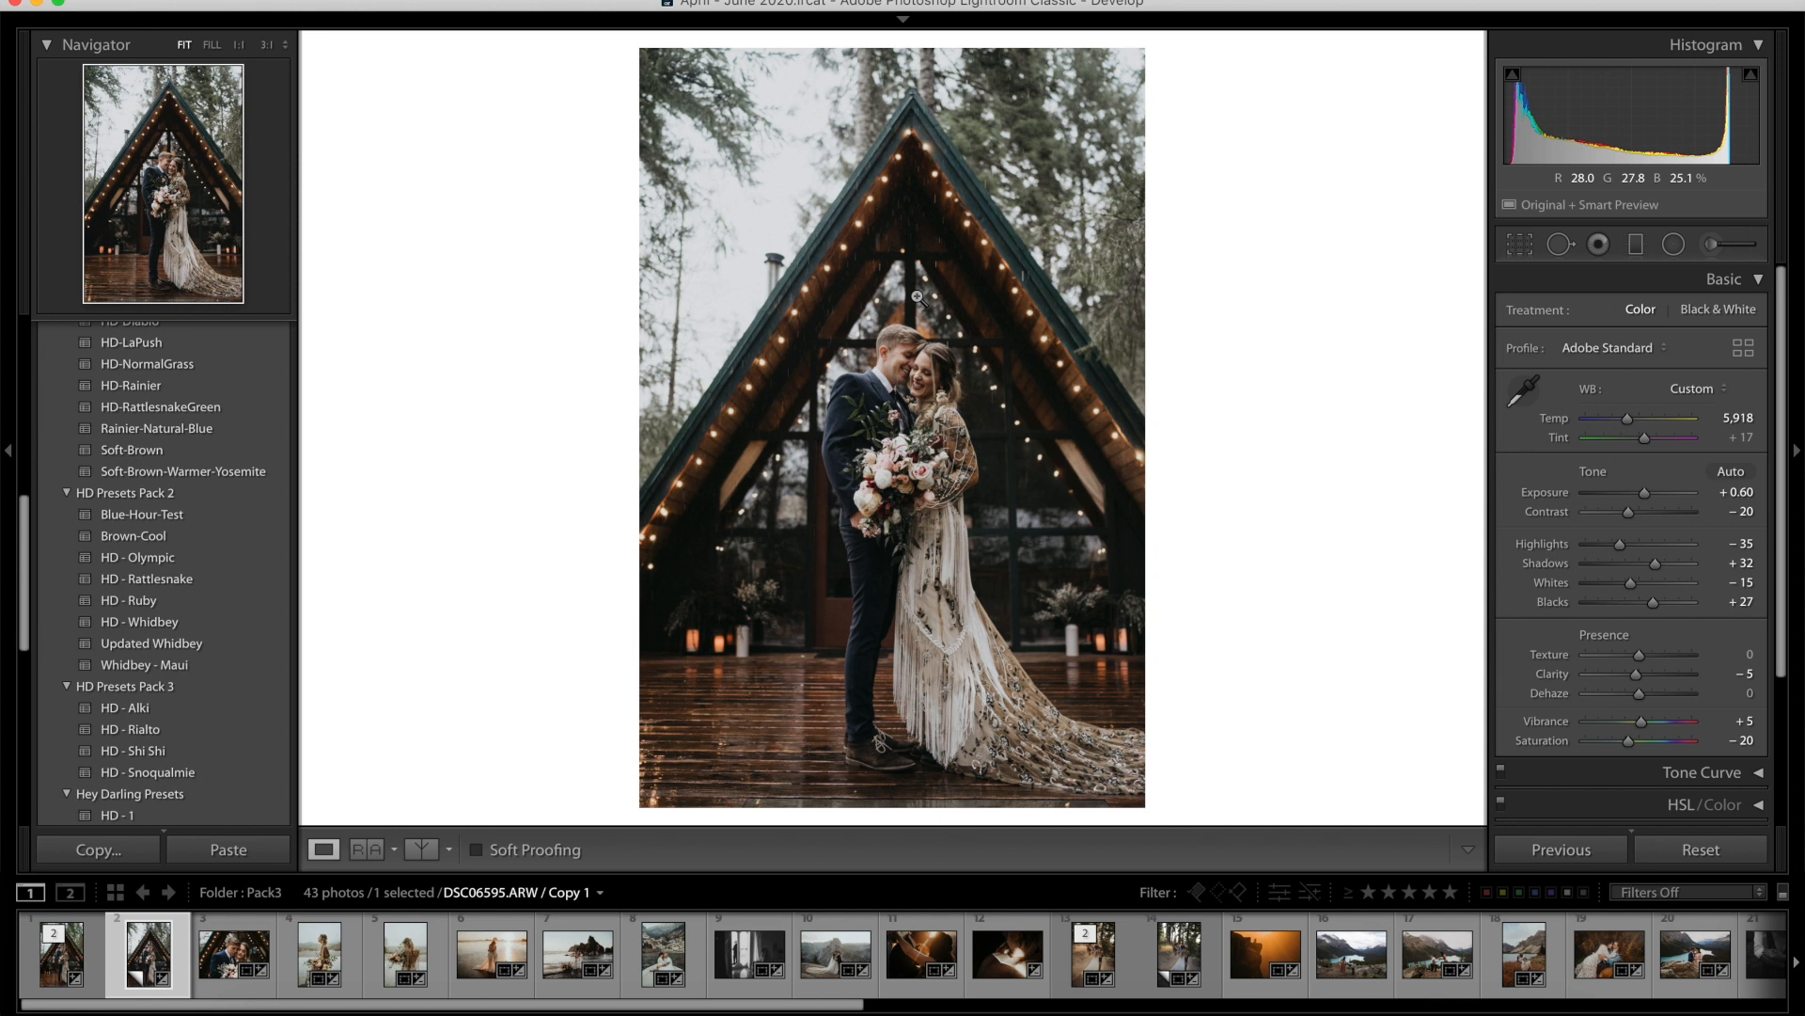
click(871, 367)
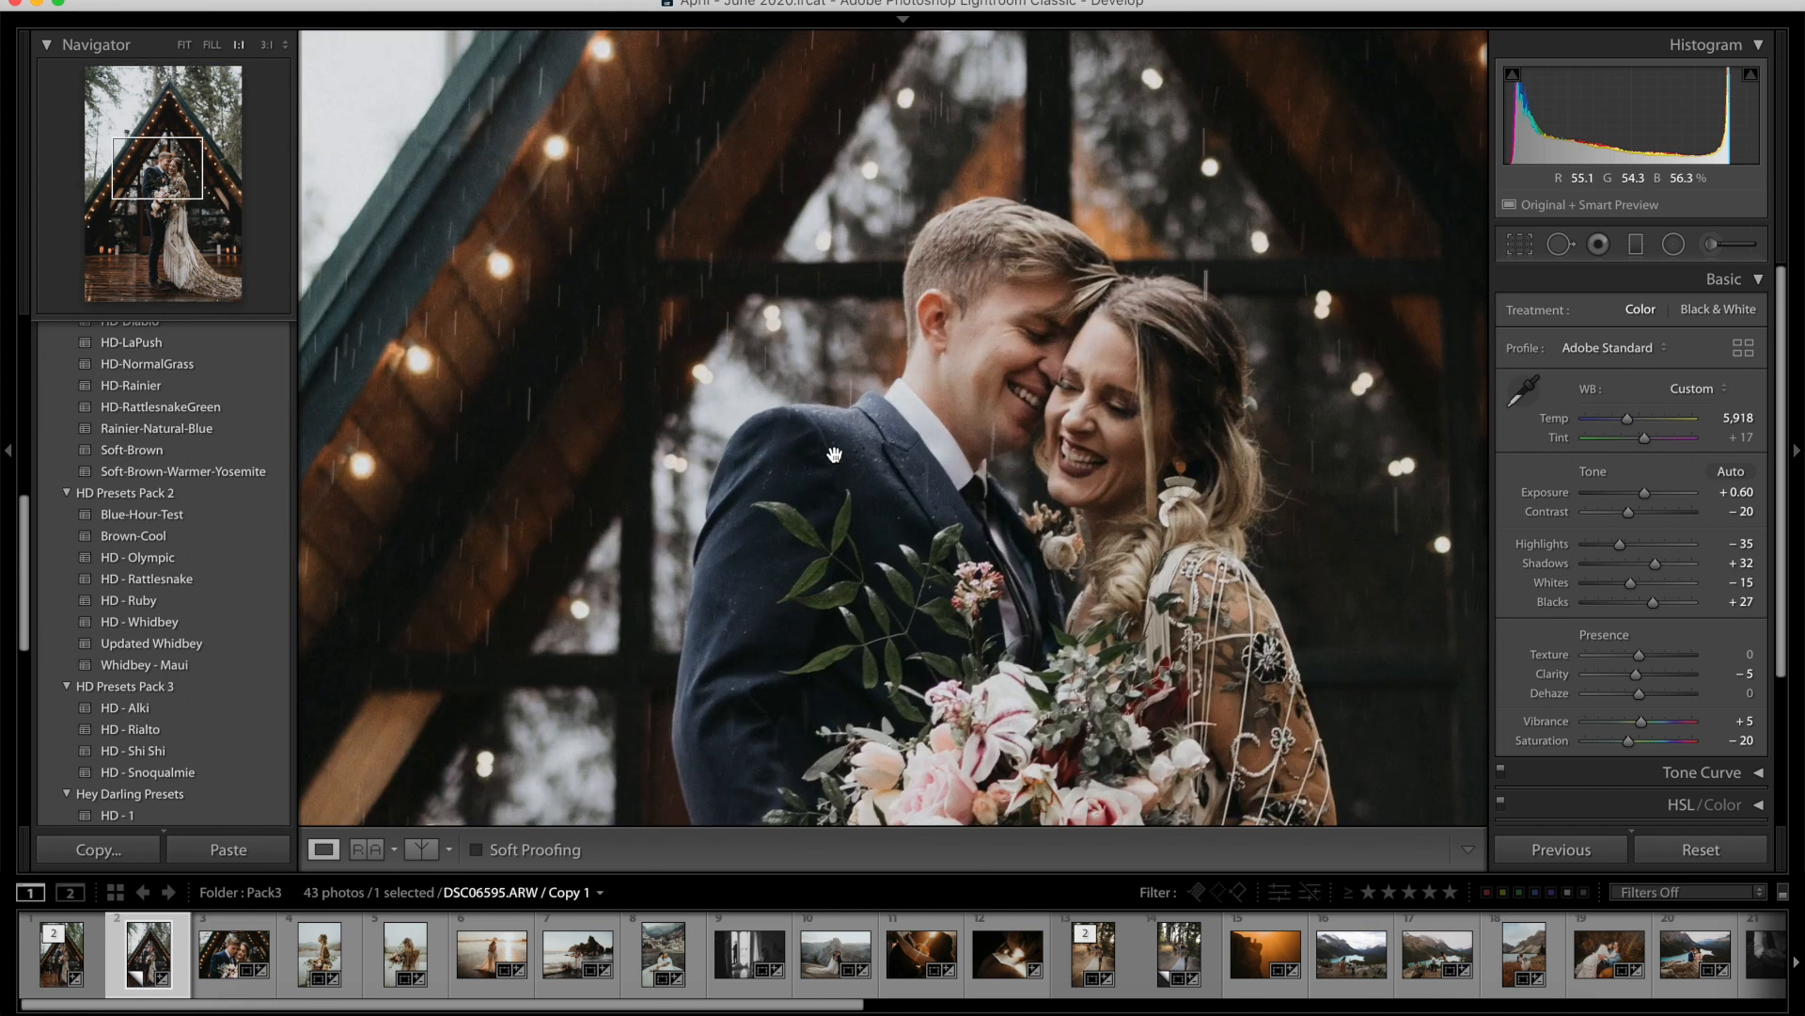
click(801, 474)
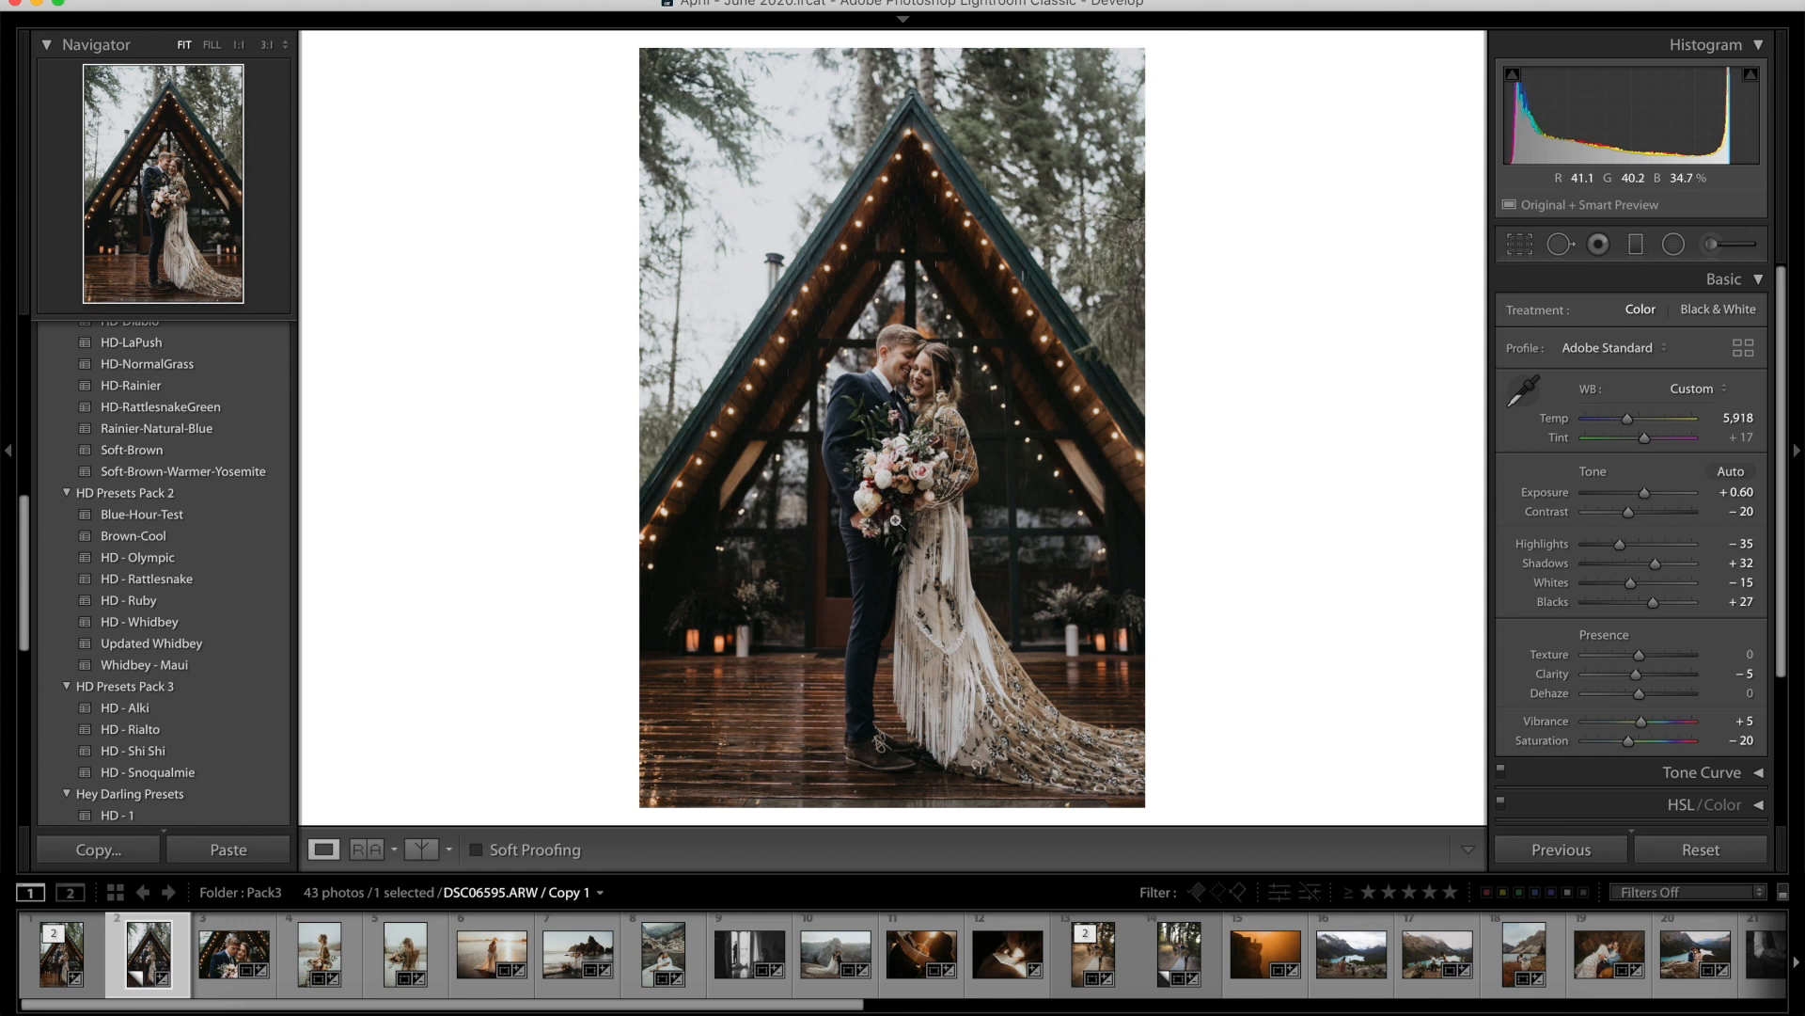
click(907, 474)
click(801, 574)
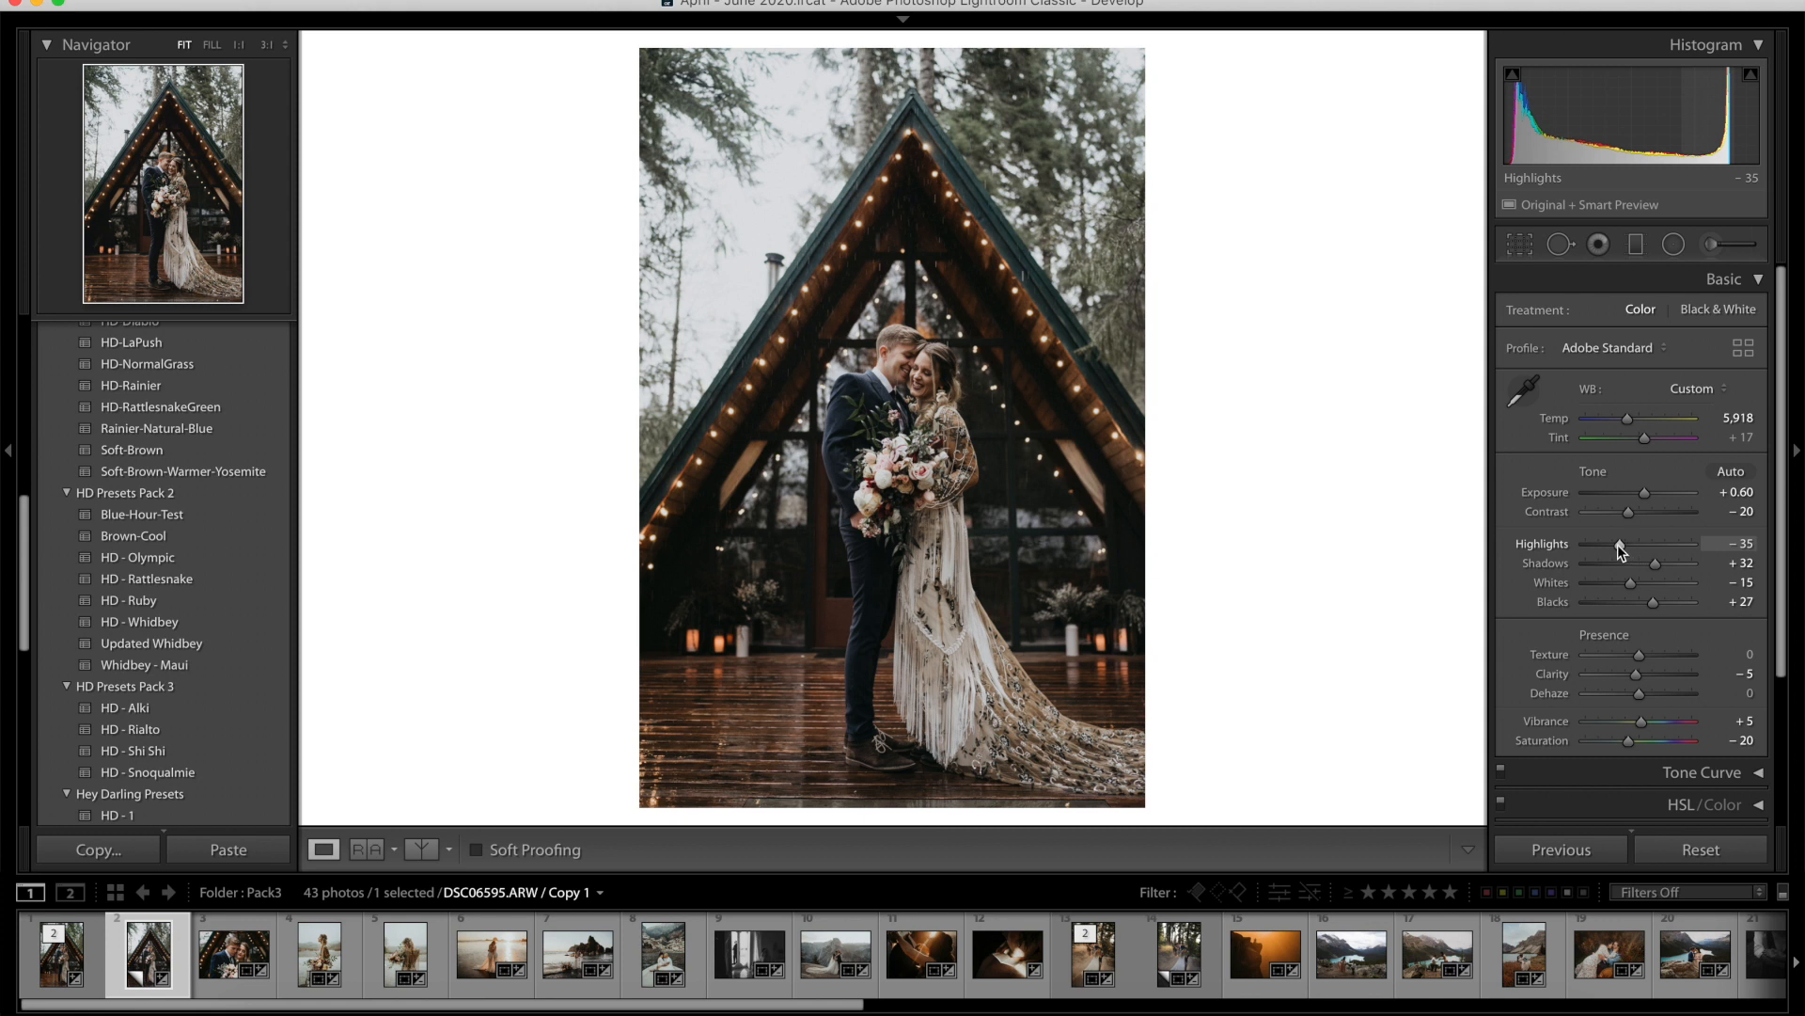
Refine the virtual copy's tone with exposure +0.50, highlights −46 and shadows +40.
key(minus)
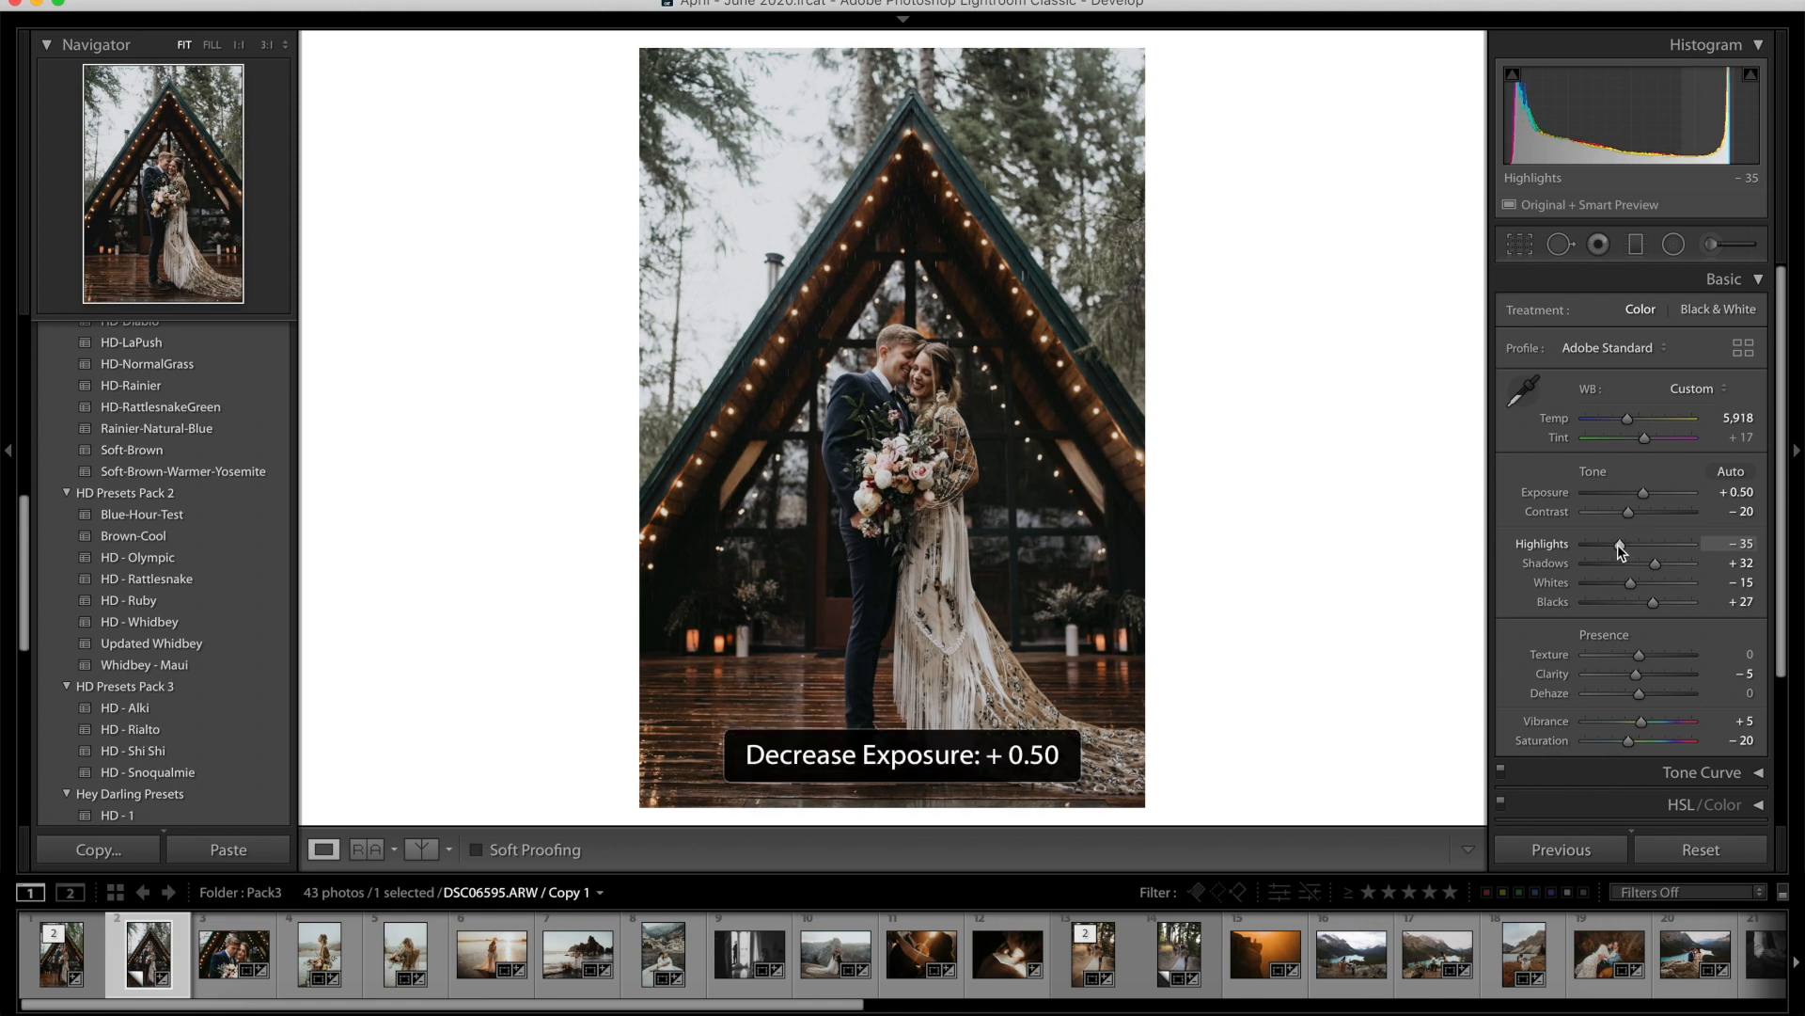
drag(1617, 544, 1613, 544)
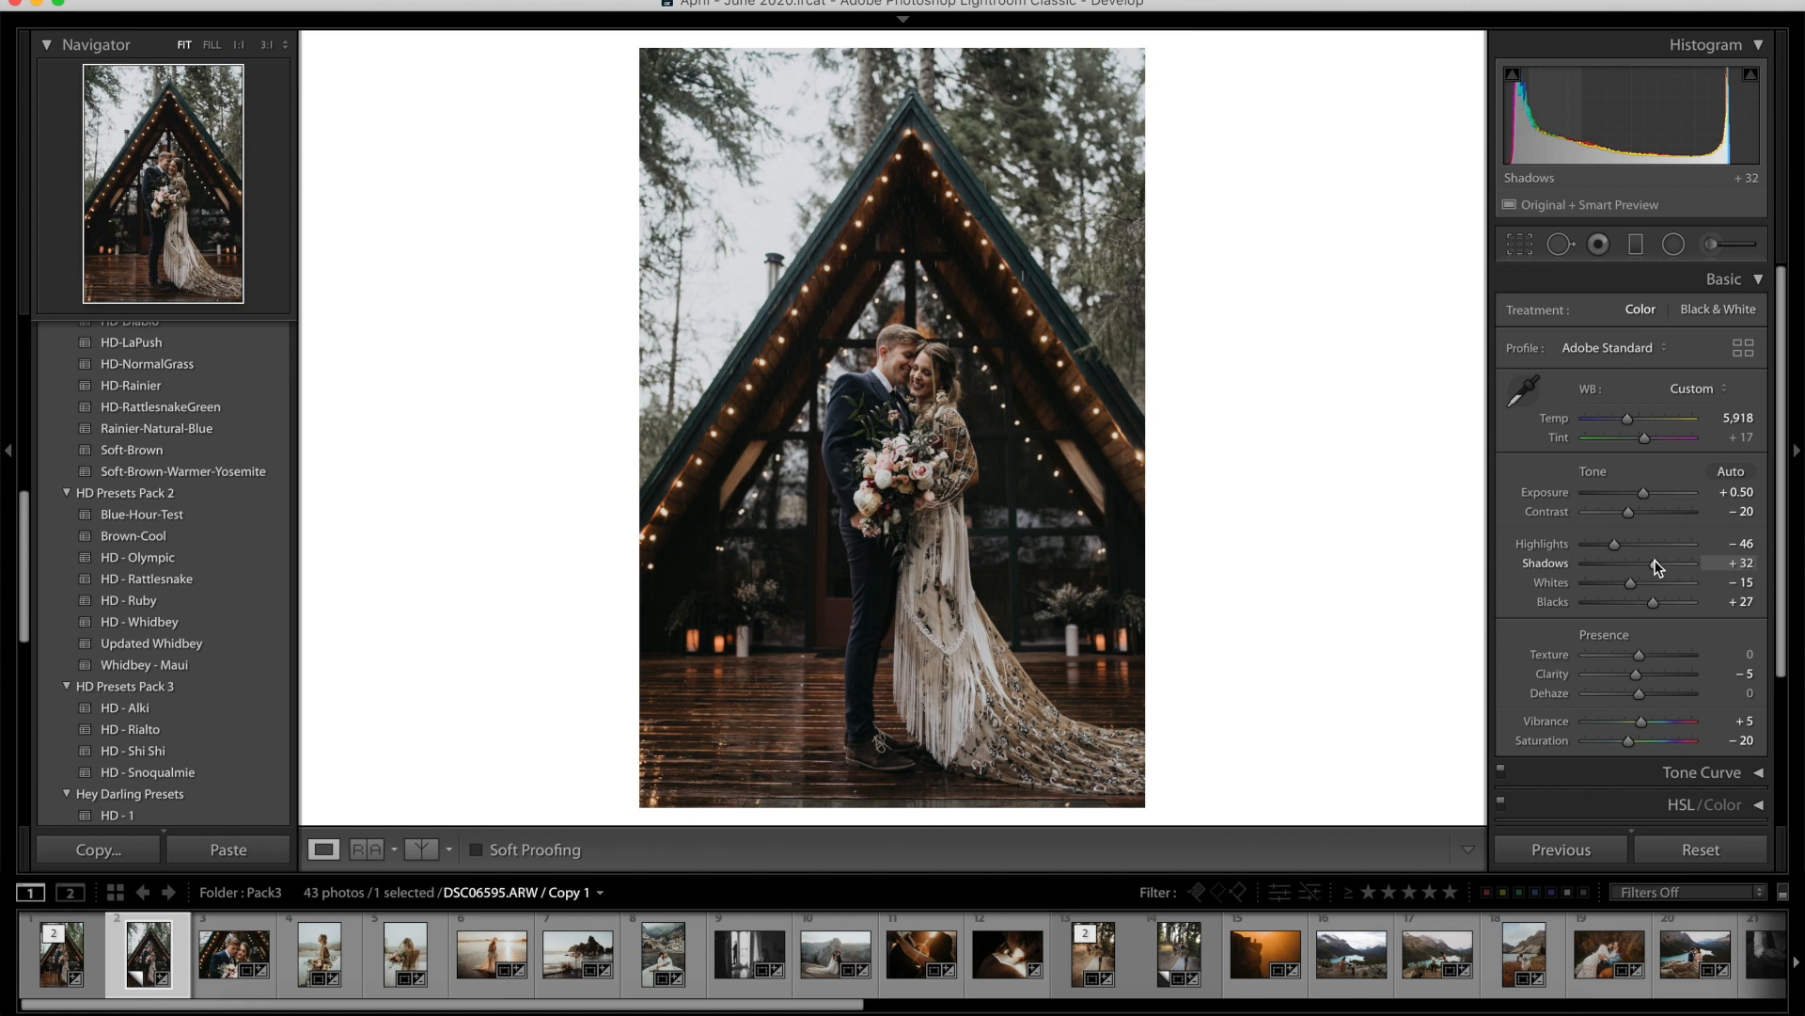
drag(1655, 561, 1659, 561)
drag(1658, 560, 1660, 562)
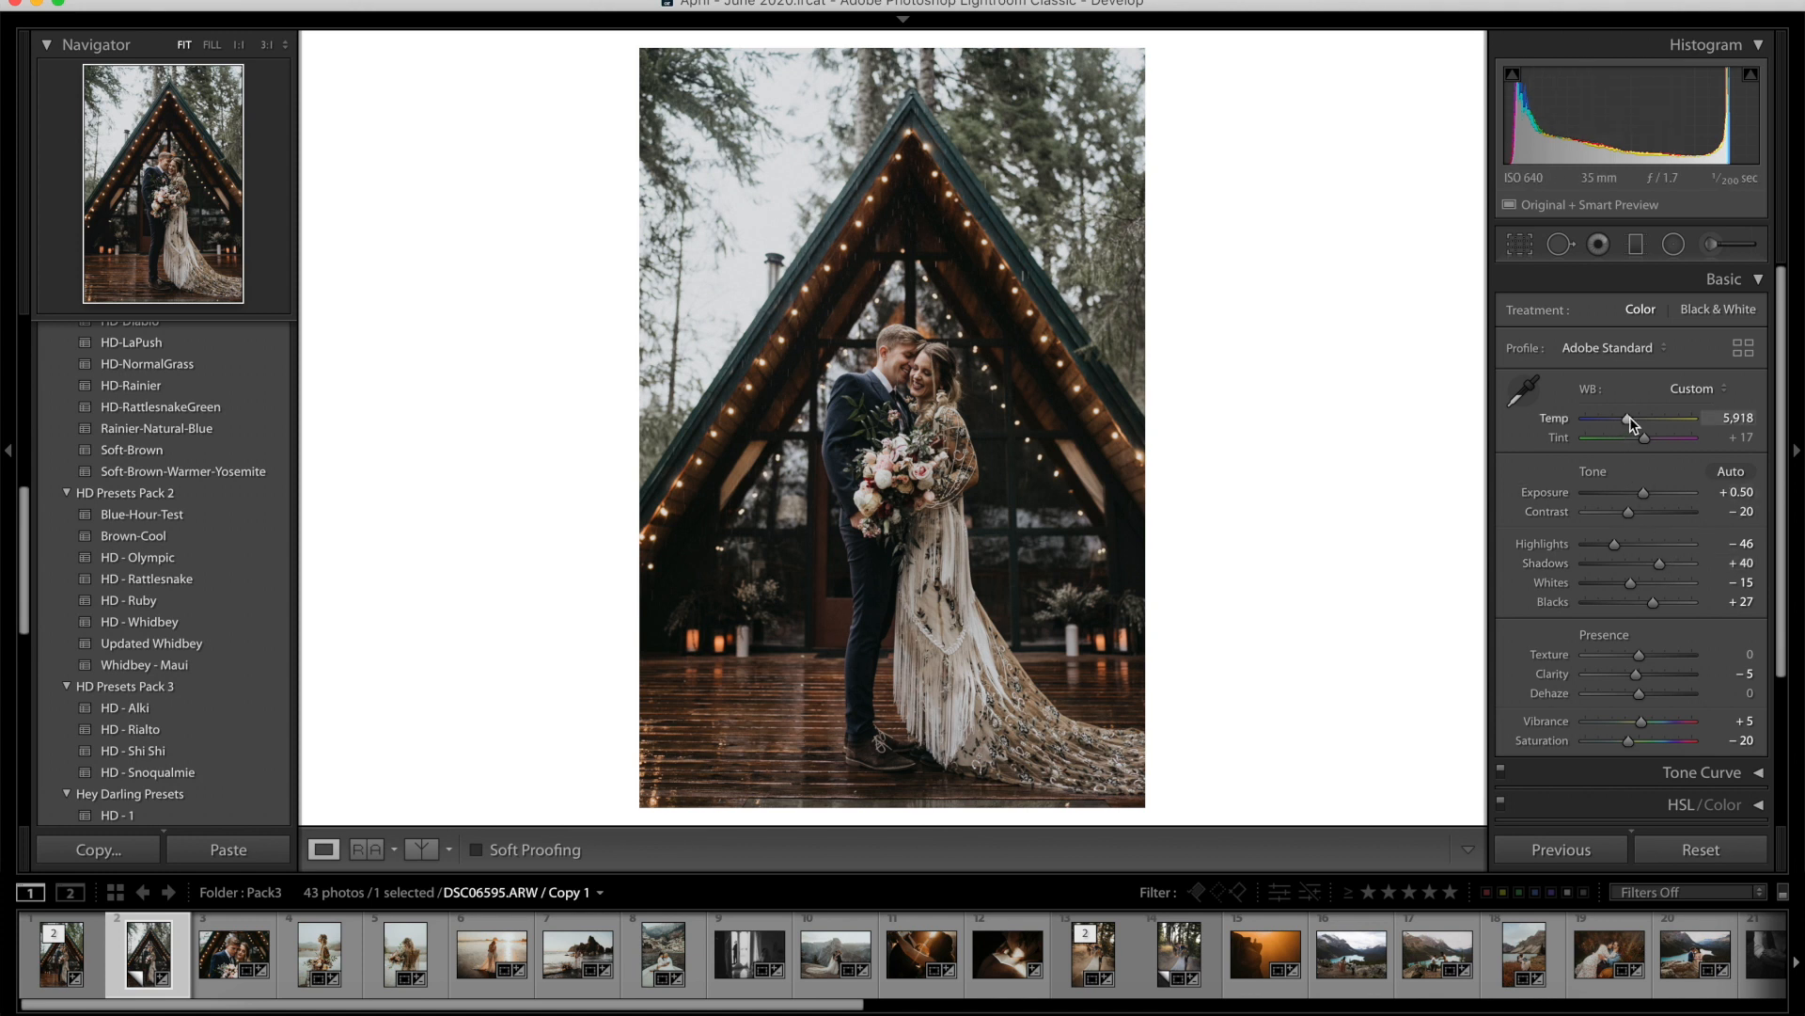
Set the virtual copy's temperature to 6,081 and compare it with the Snoqualmie version of the photo.
drag(1626, 420, 1629, 421)
drag(1626, 414, 1623, 414)
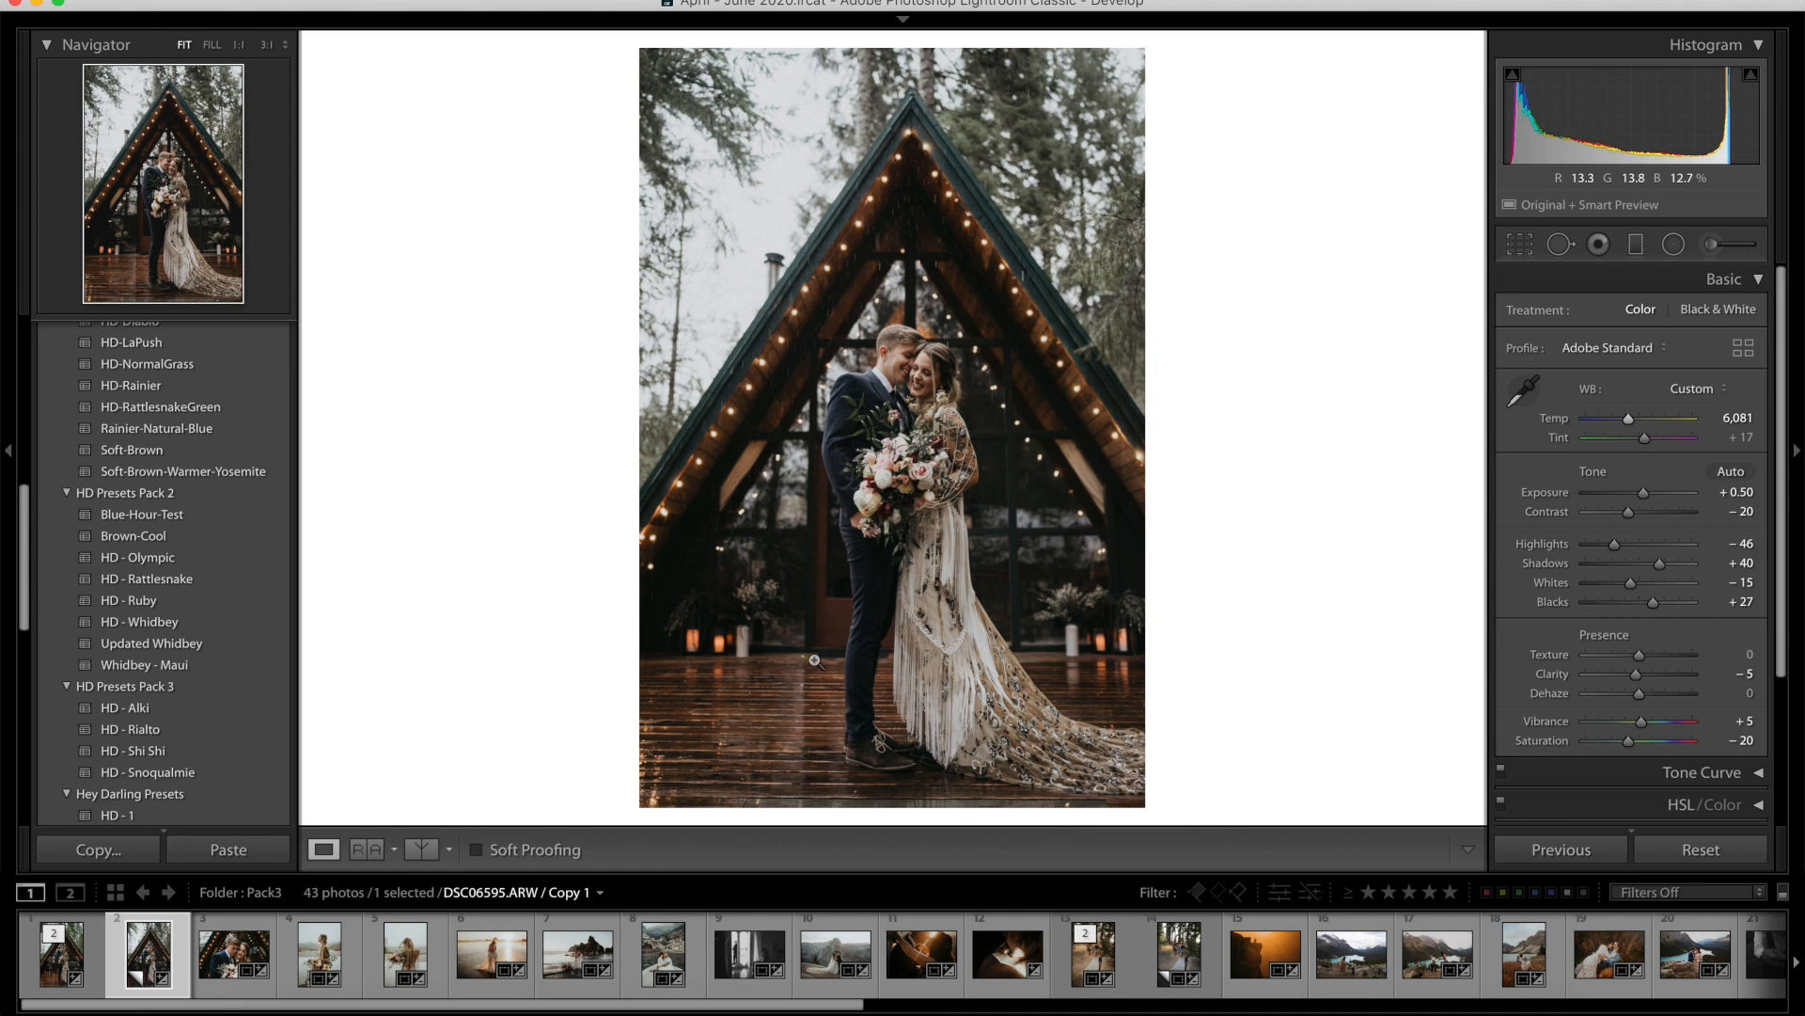
click(59, 967)
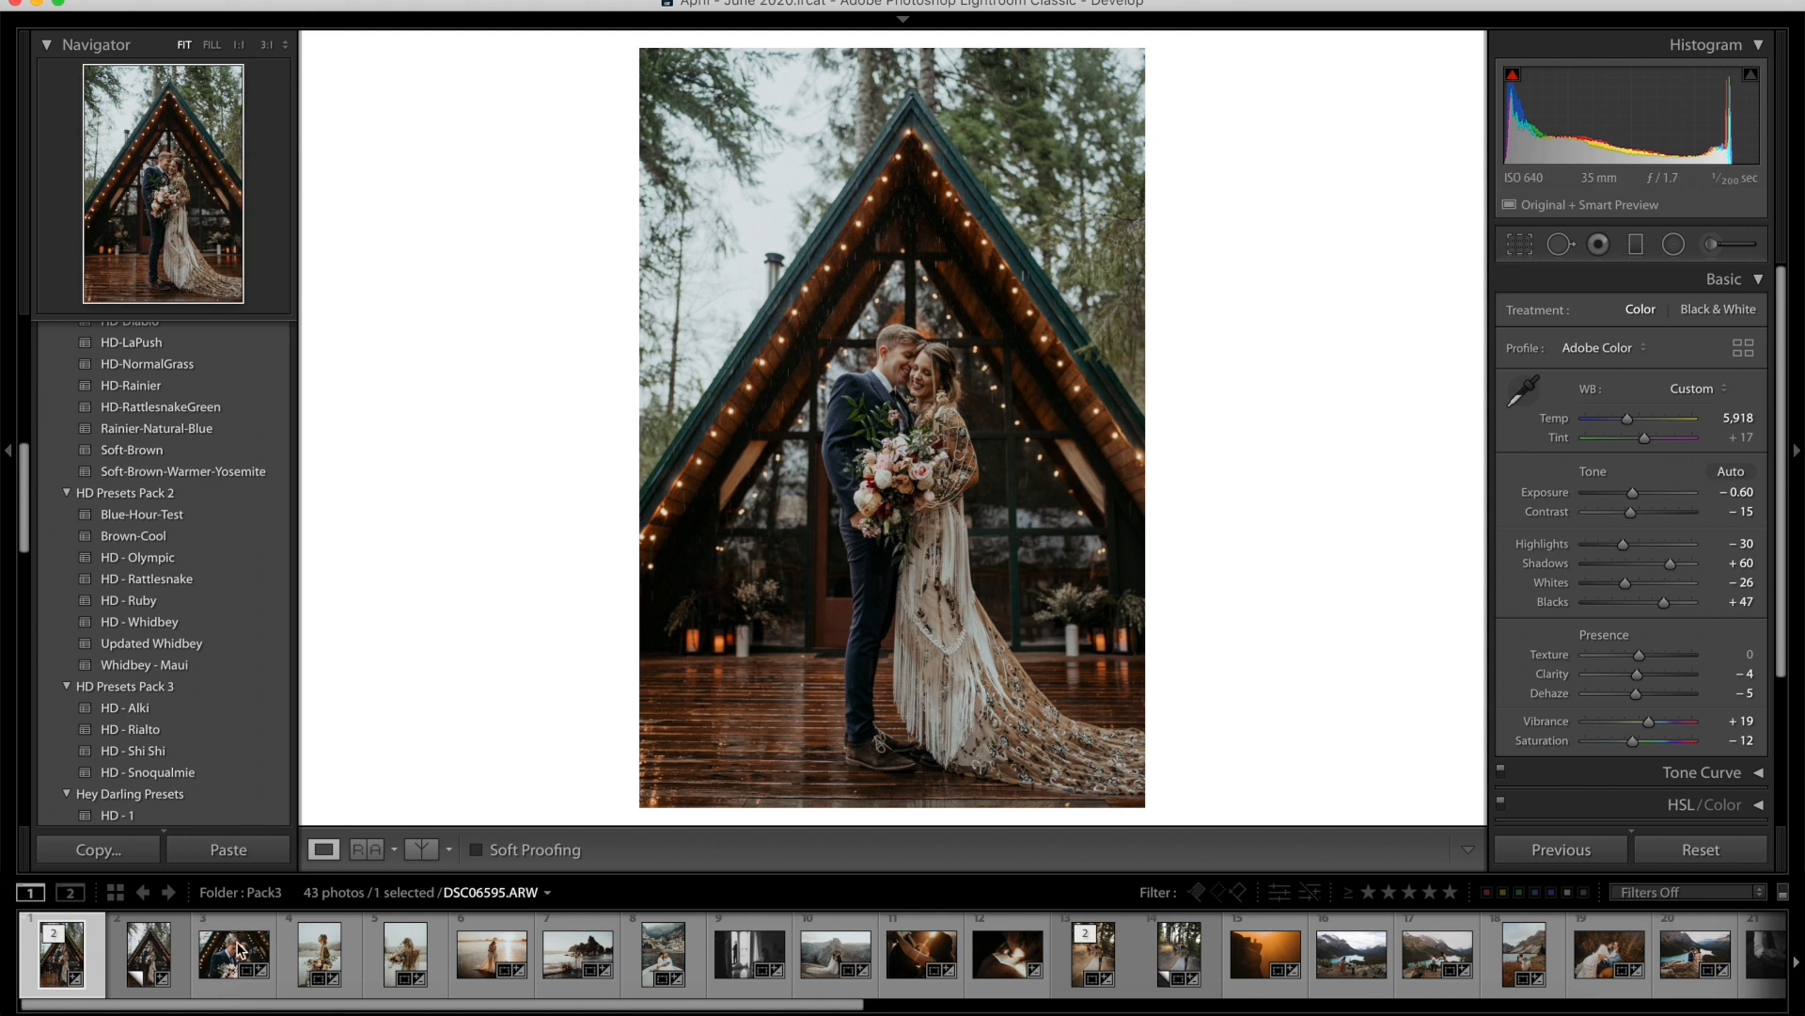
click(148, 968)
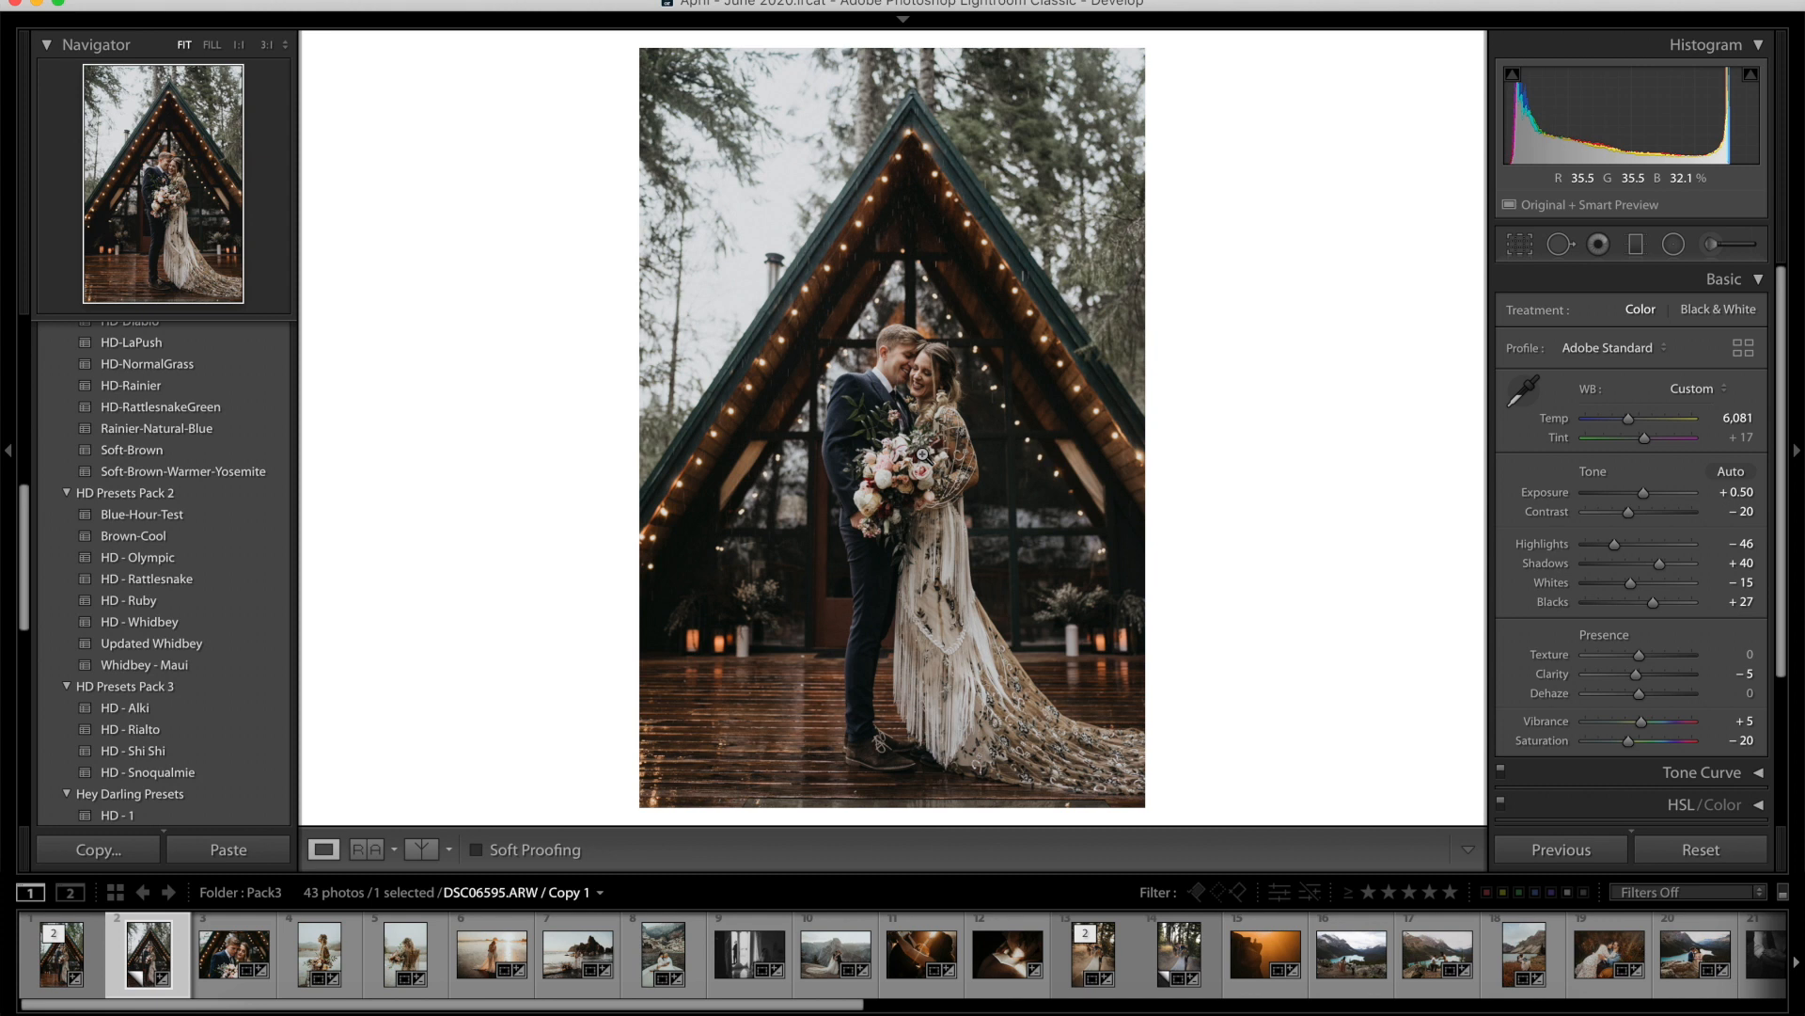
Open the backlit sunset close-up of the embracing couple and apply the HD - Snoqualmie preset to it.
click(909, 978)
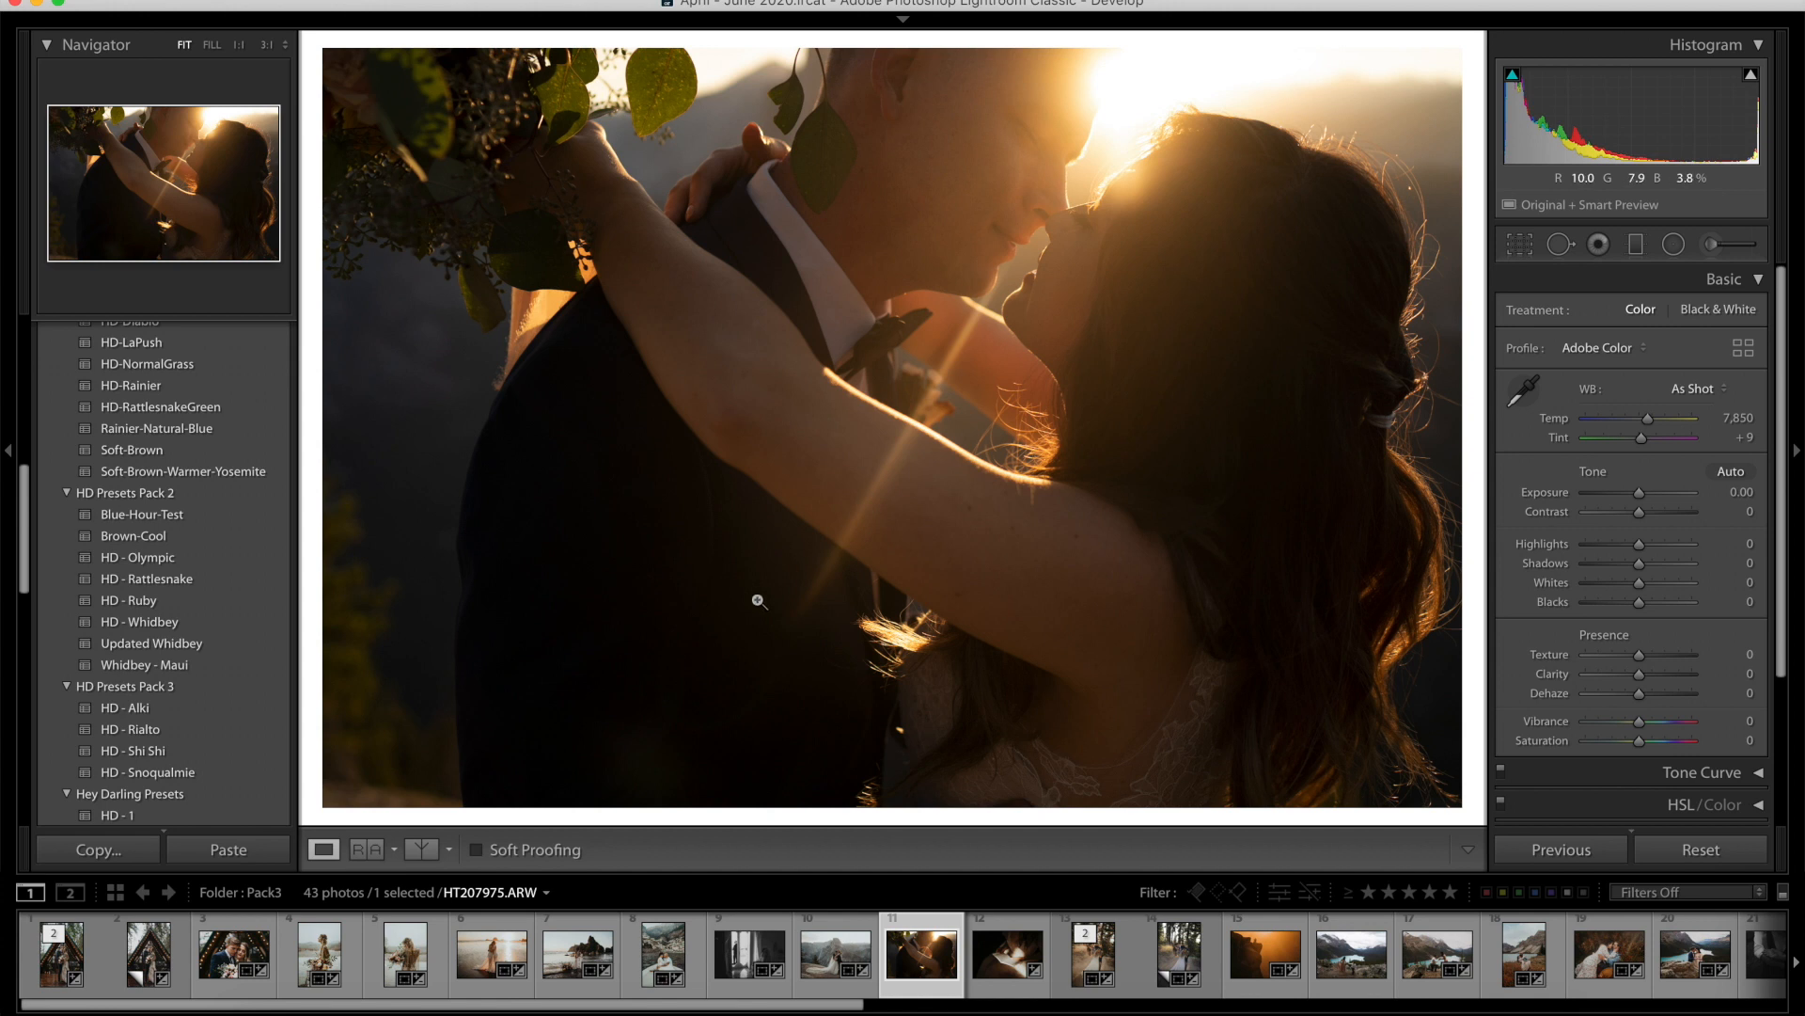
click(162, 779)
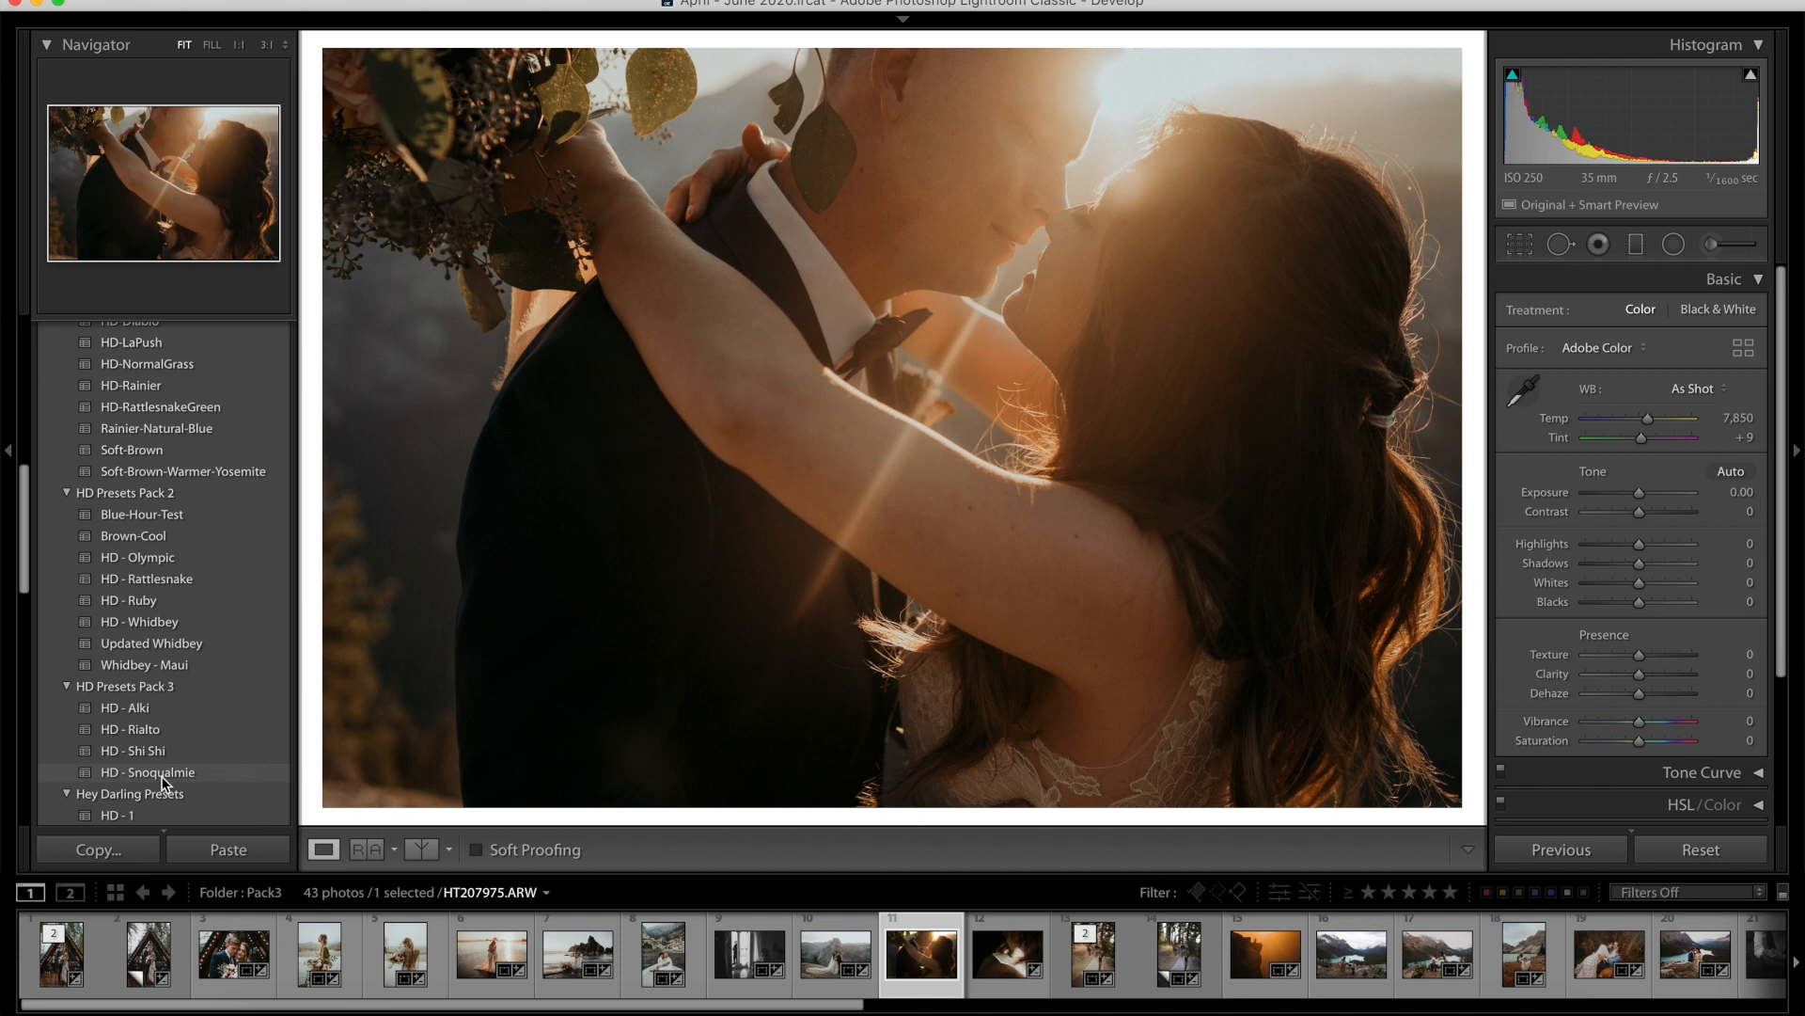
click(162, 779)
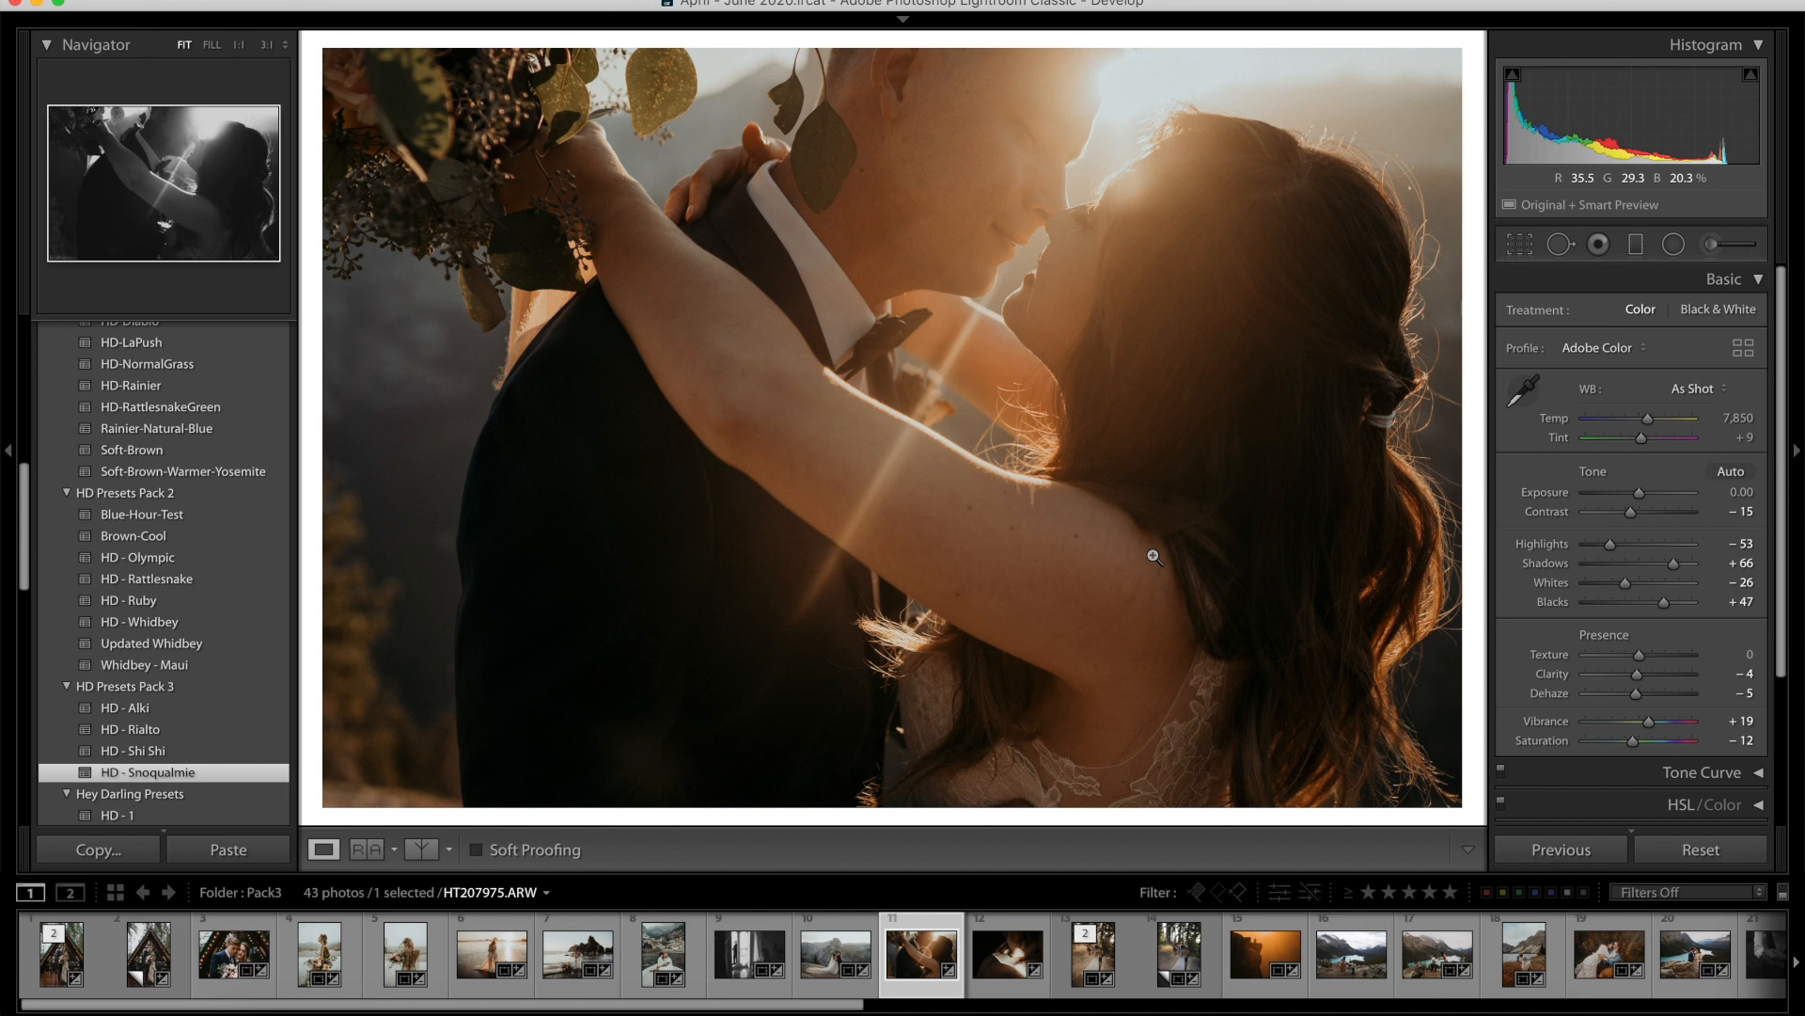
Refine the sunset photo's tone with exposure −0.30, contrast +22, shadows +55 and highlights −46.
key(minus)
key(minus)
key(minus)
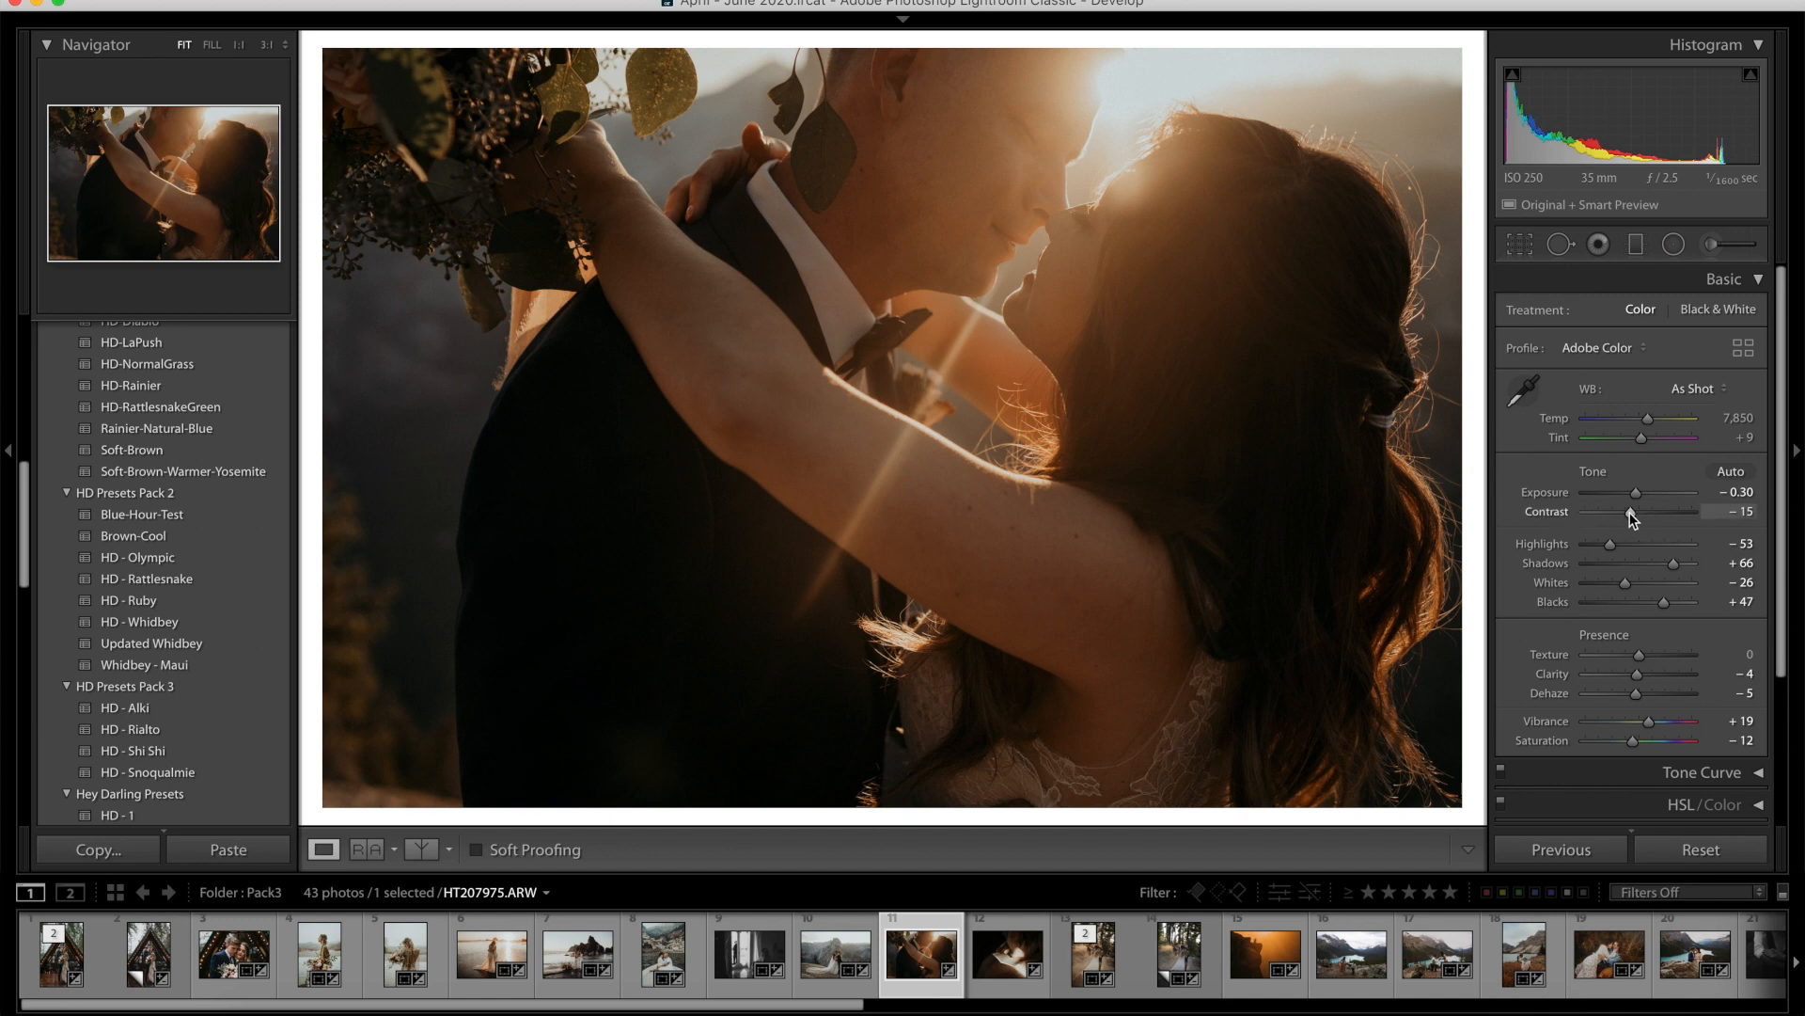
drag(1632, 511, 1649, 517)
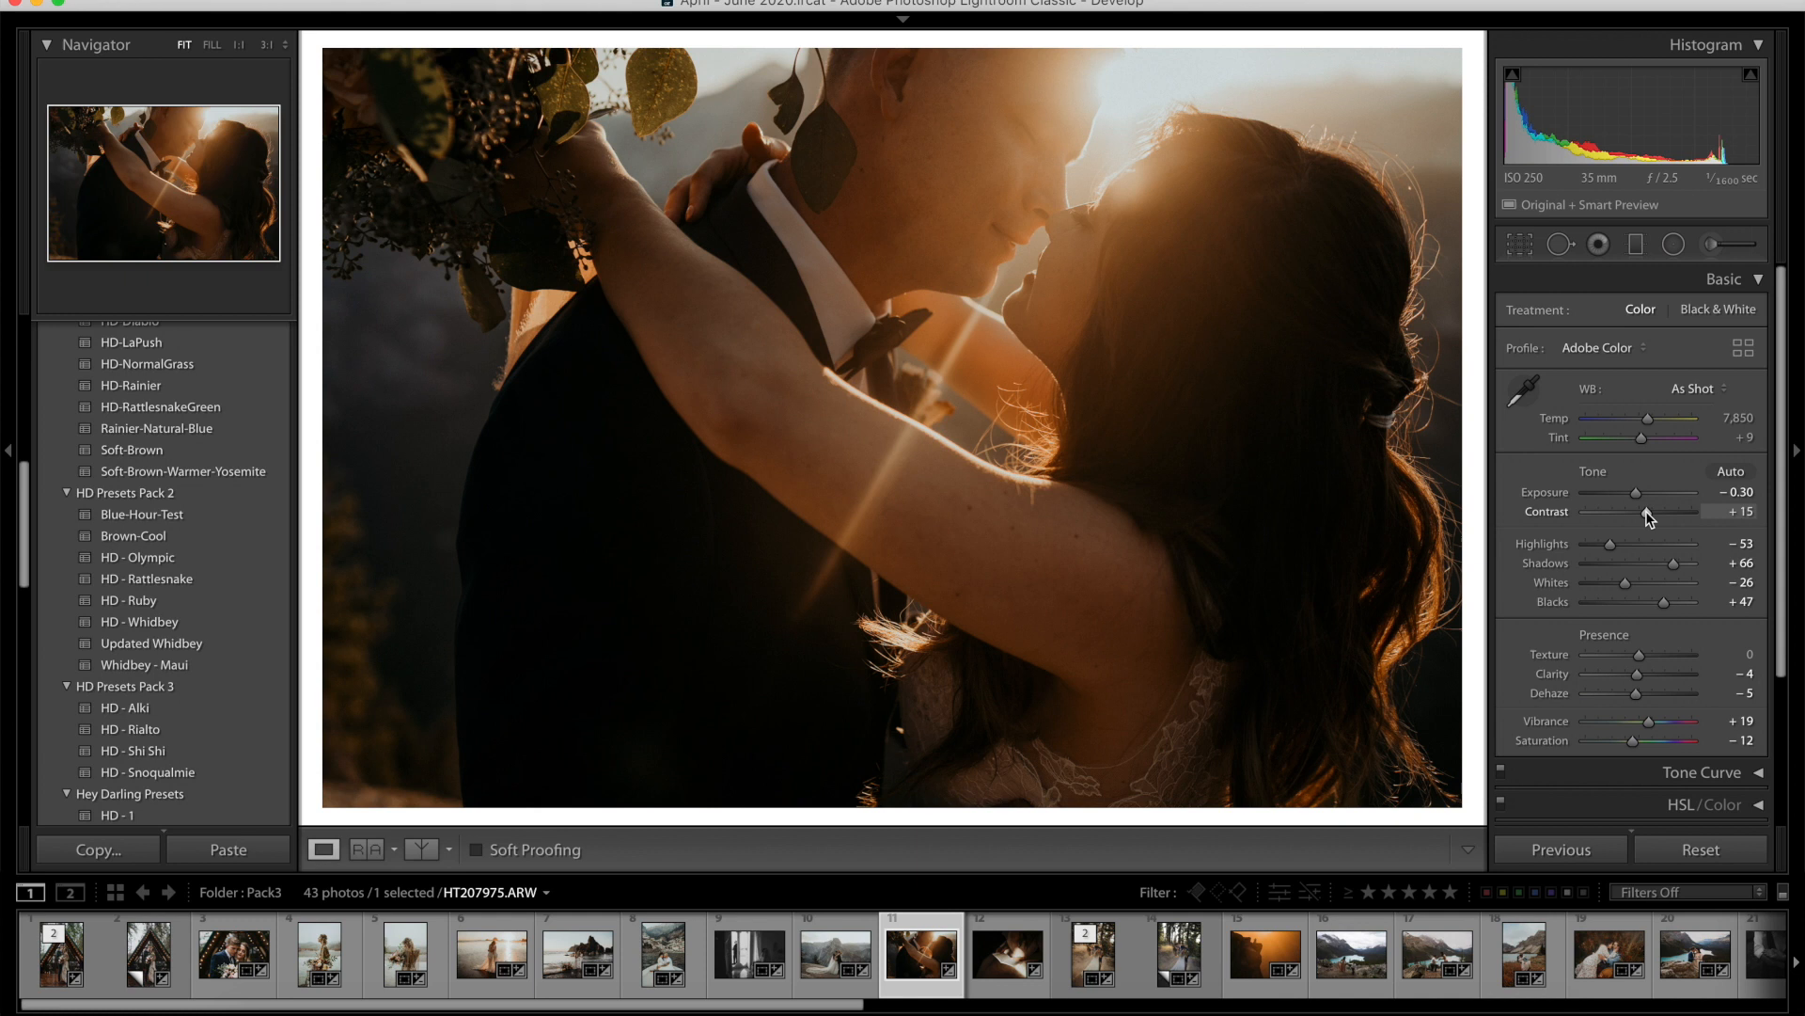
drag(1646, 510, 1648, 511)
drag(1649, 511, 1650, 511)
drag(1673, 562, 1668, 563)
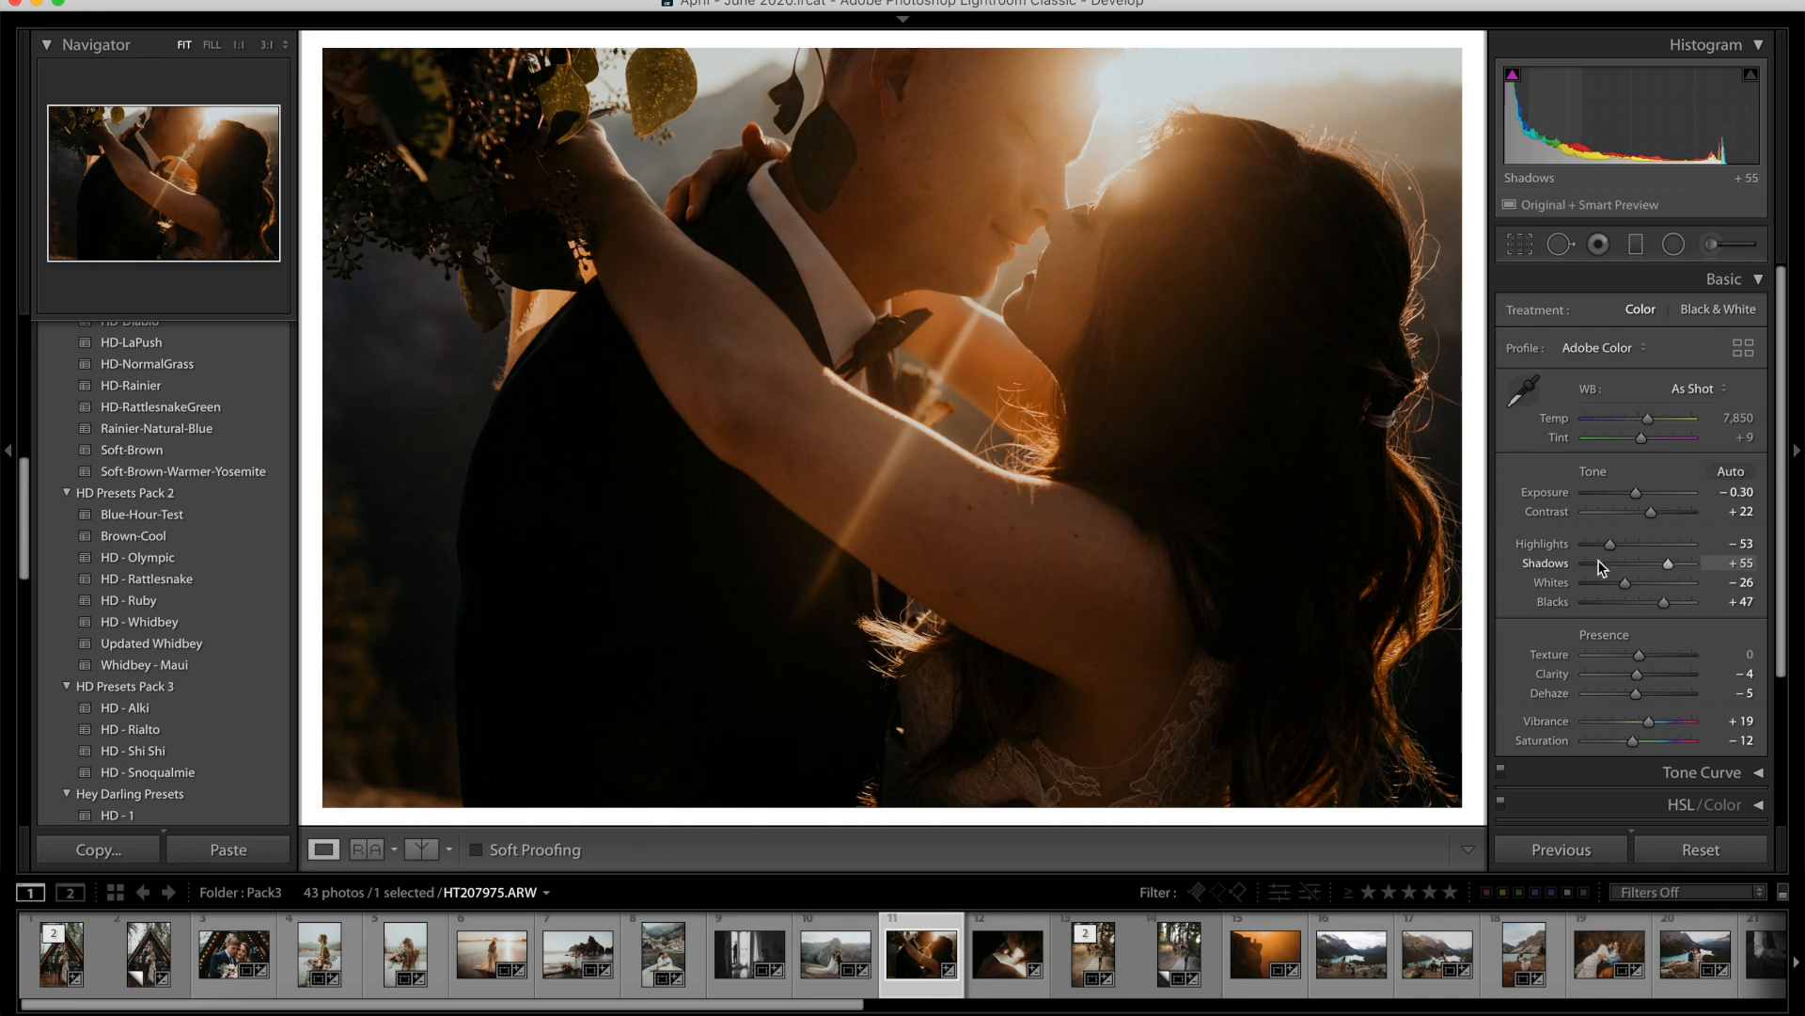
drag(1608, 544, 1610, 544)
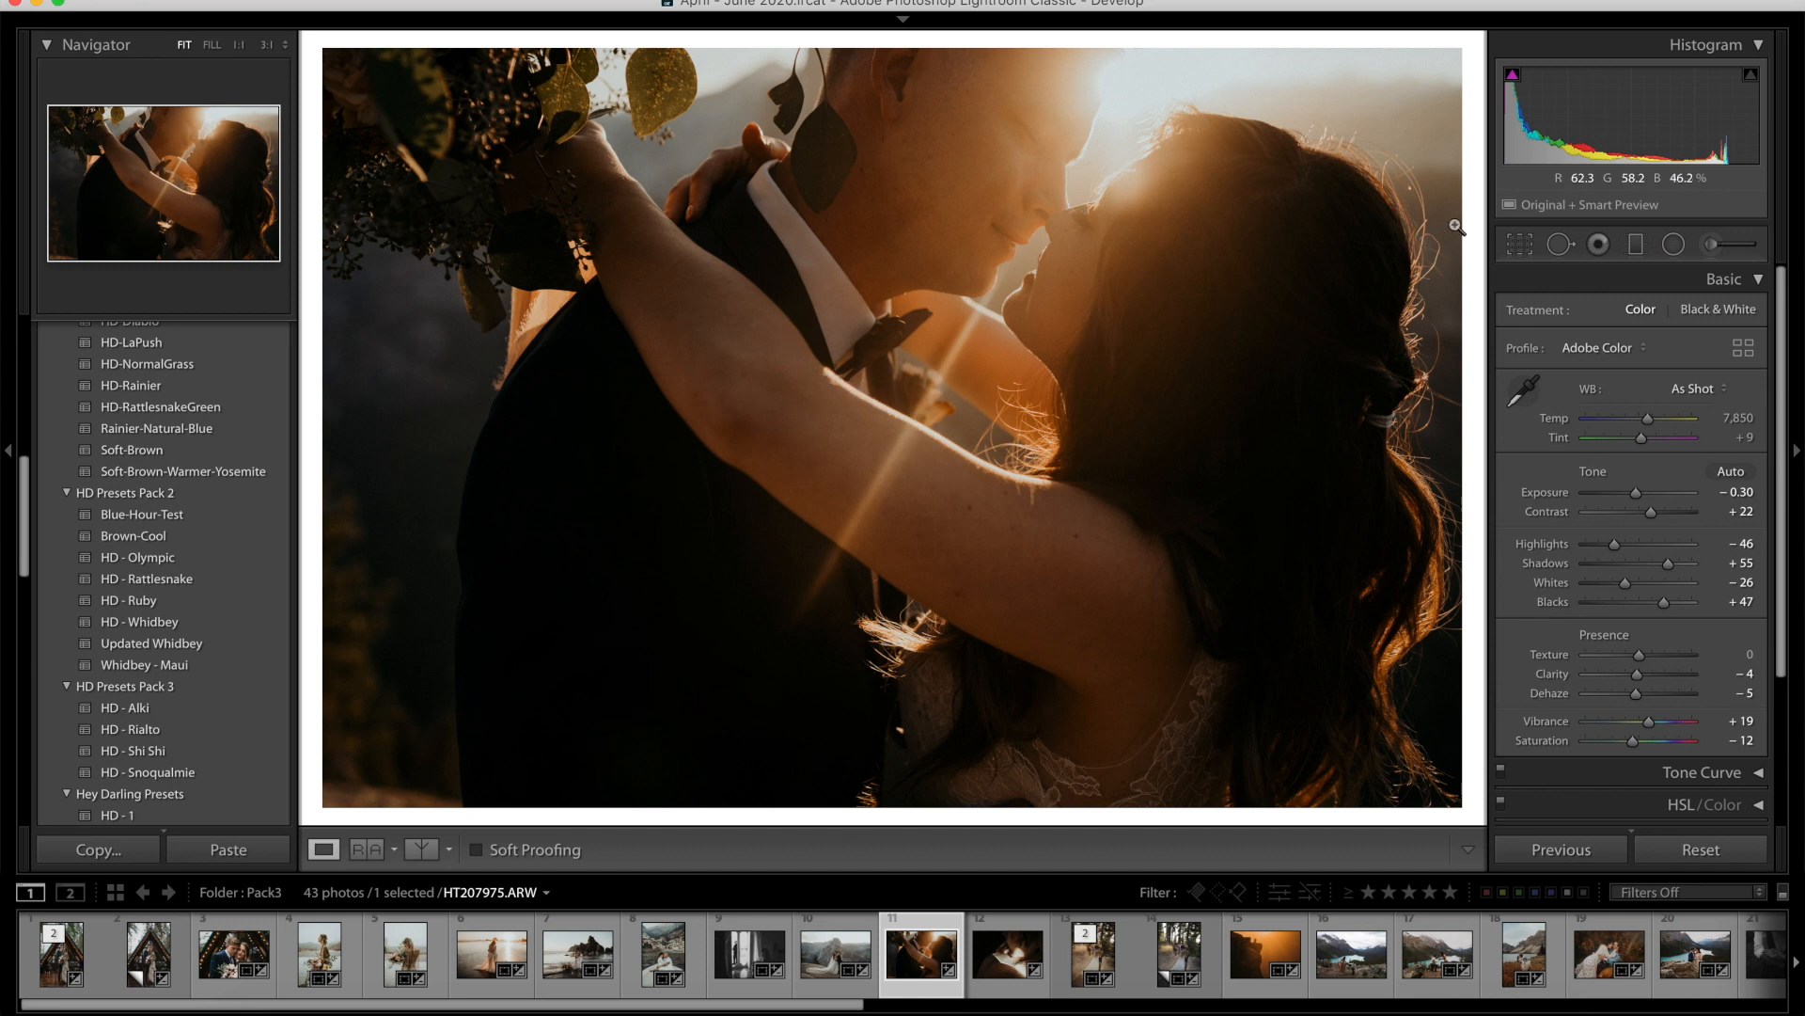
Crop the sunset photo tighter on the couple at the original aspect ratio, trimming the foliage and sky along the top.
click(1518, 245)
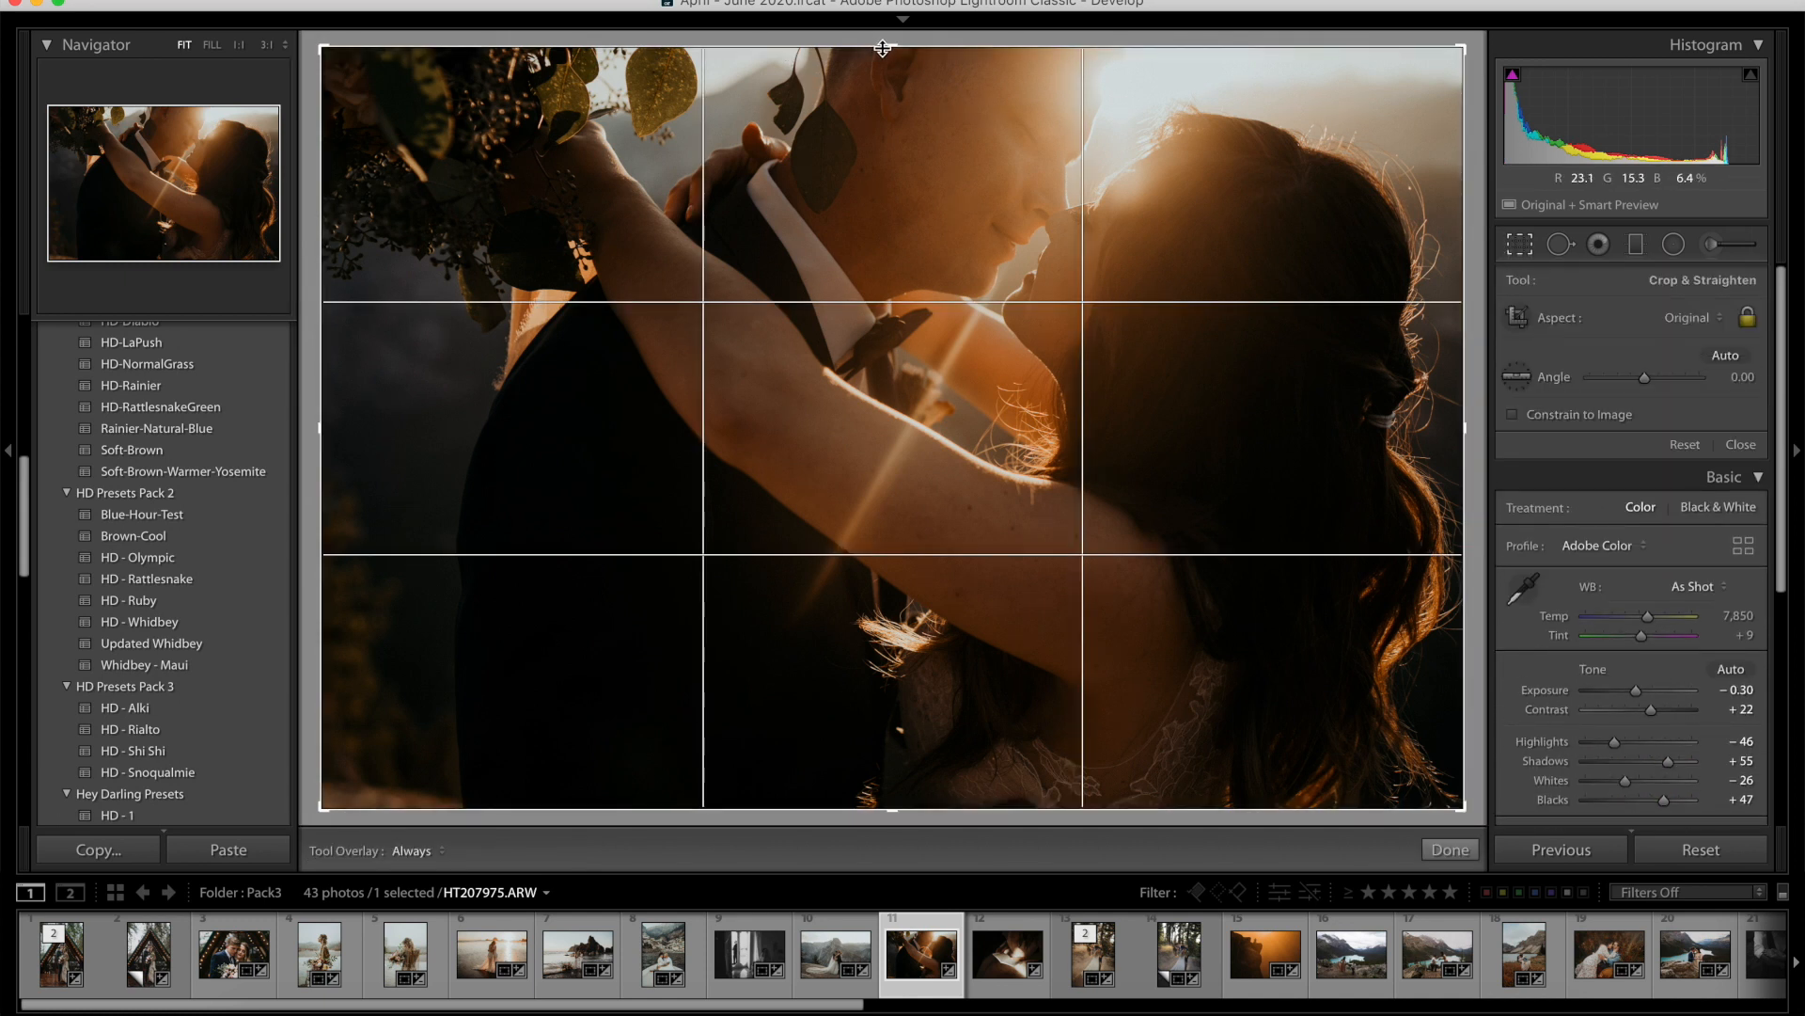
drag(882, 48, 882, 73)
drag(1169, 201, 1136, 209)
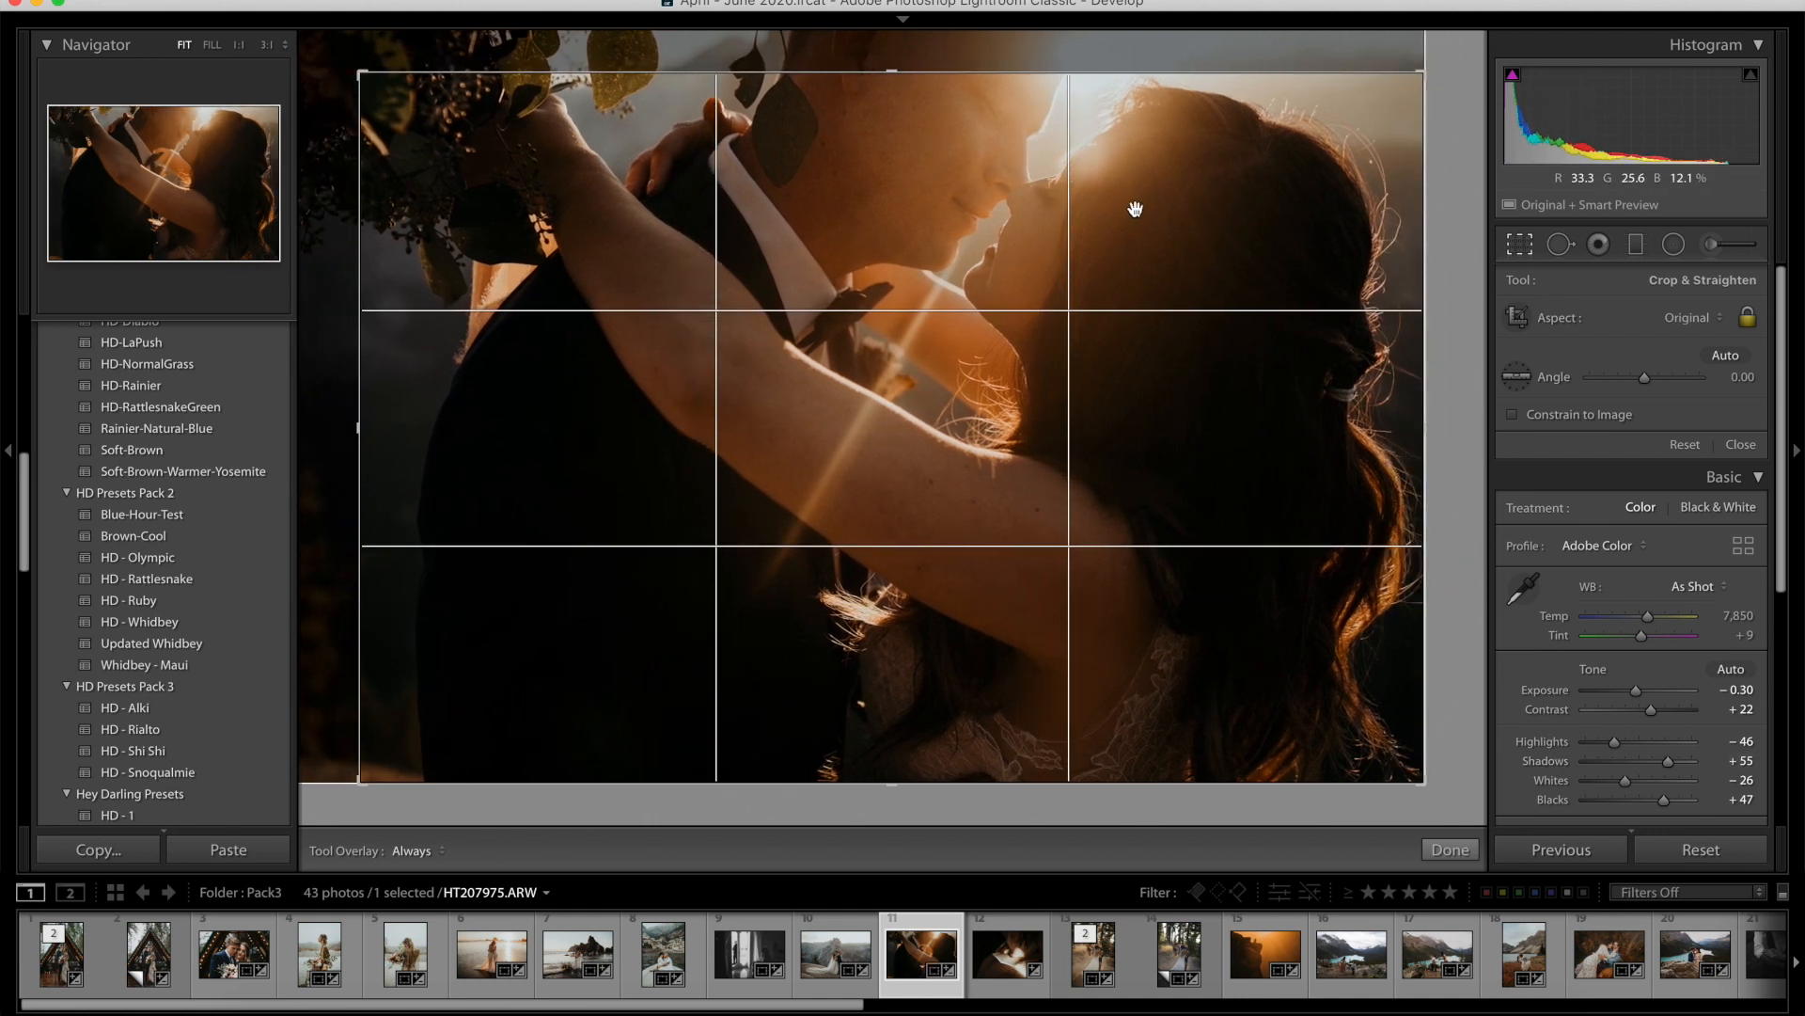
key(Return)
click(1520, 245)
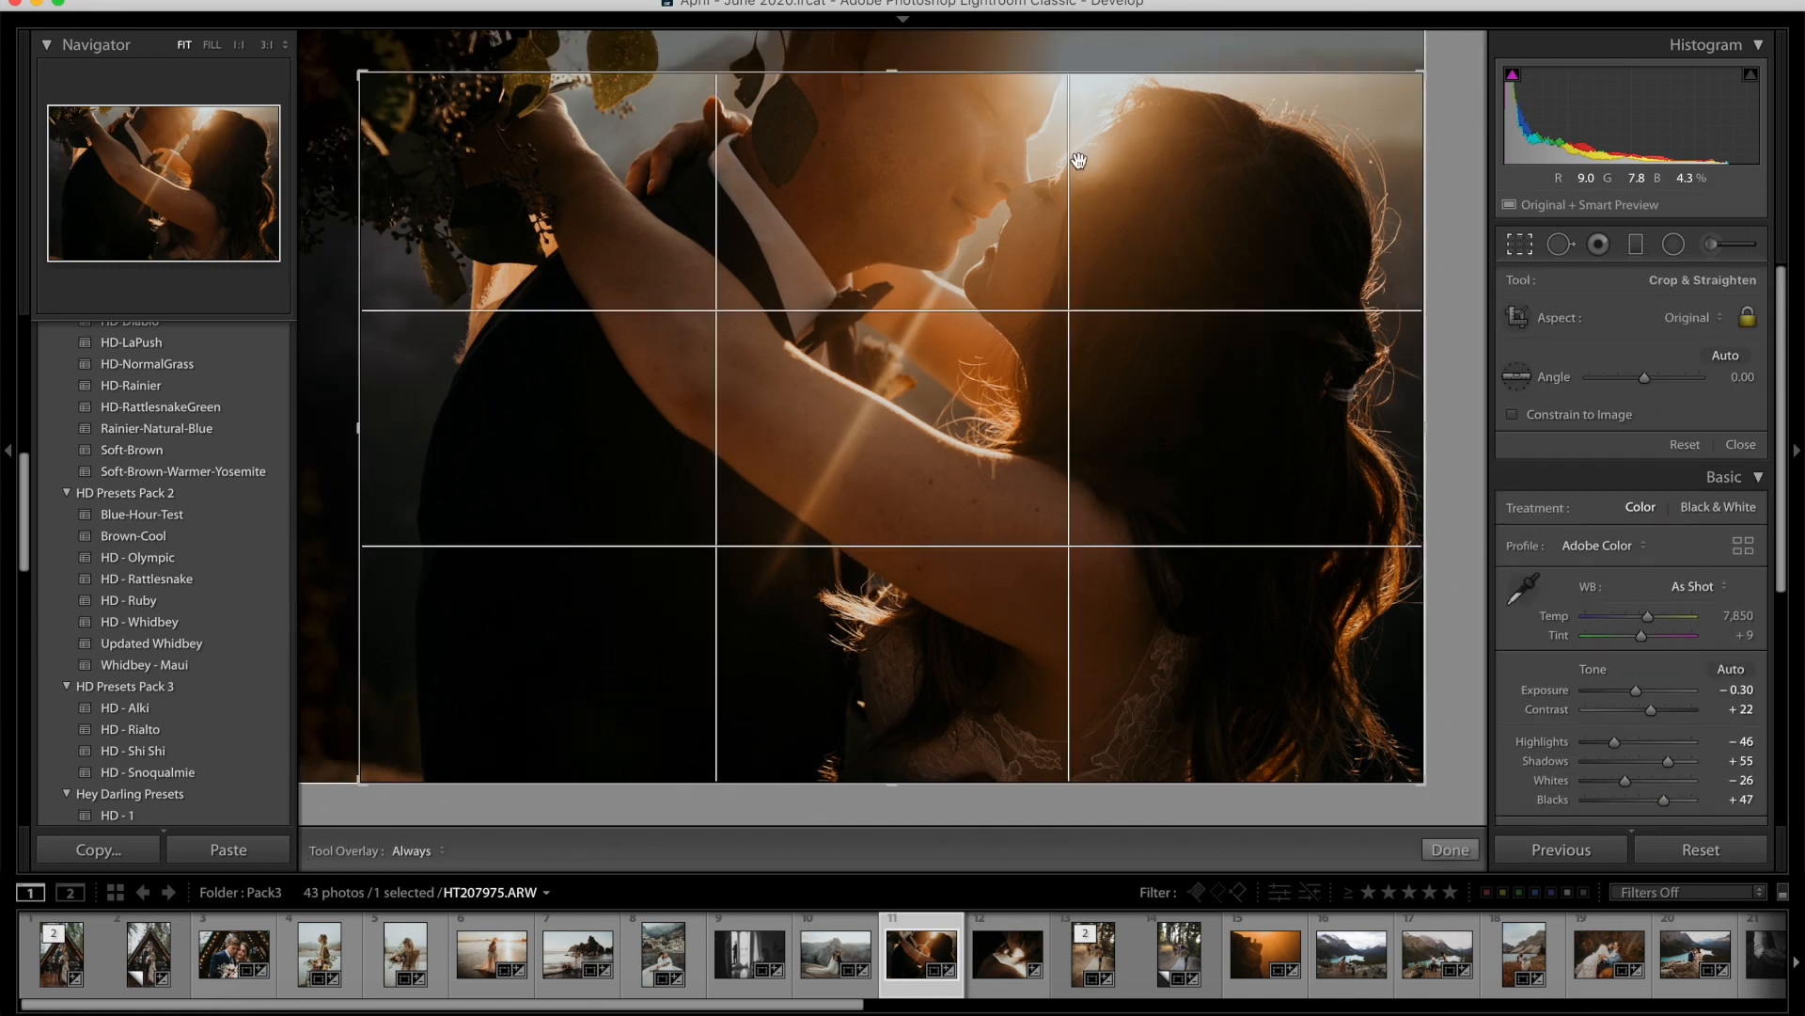
drag(892, 72, 887, 103)
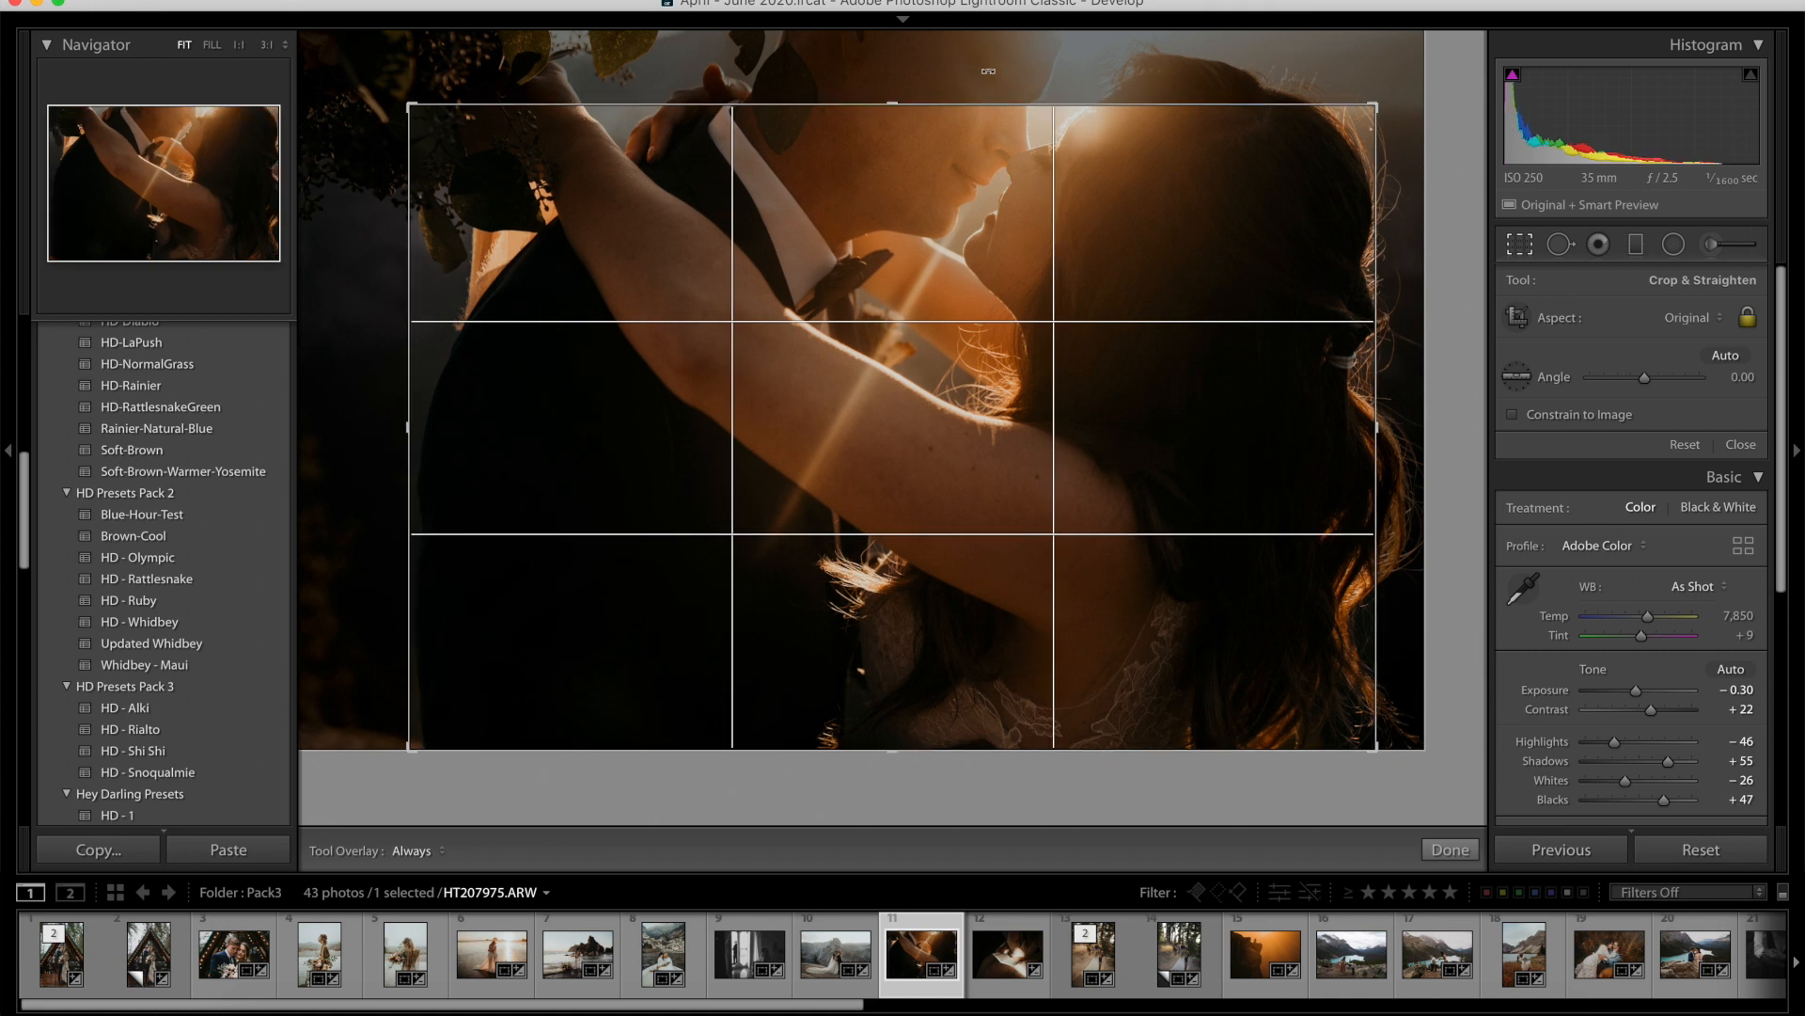
key(Return)
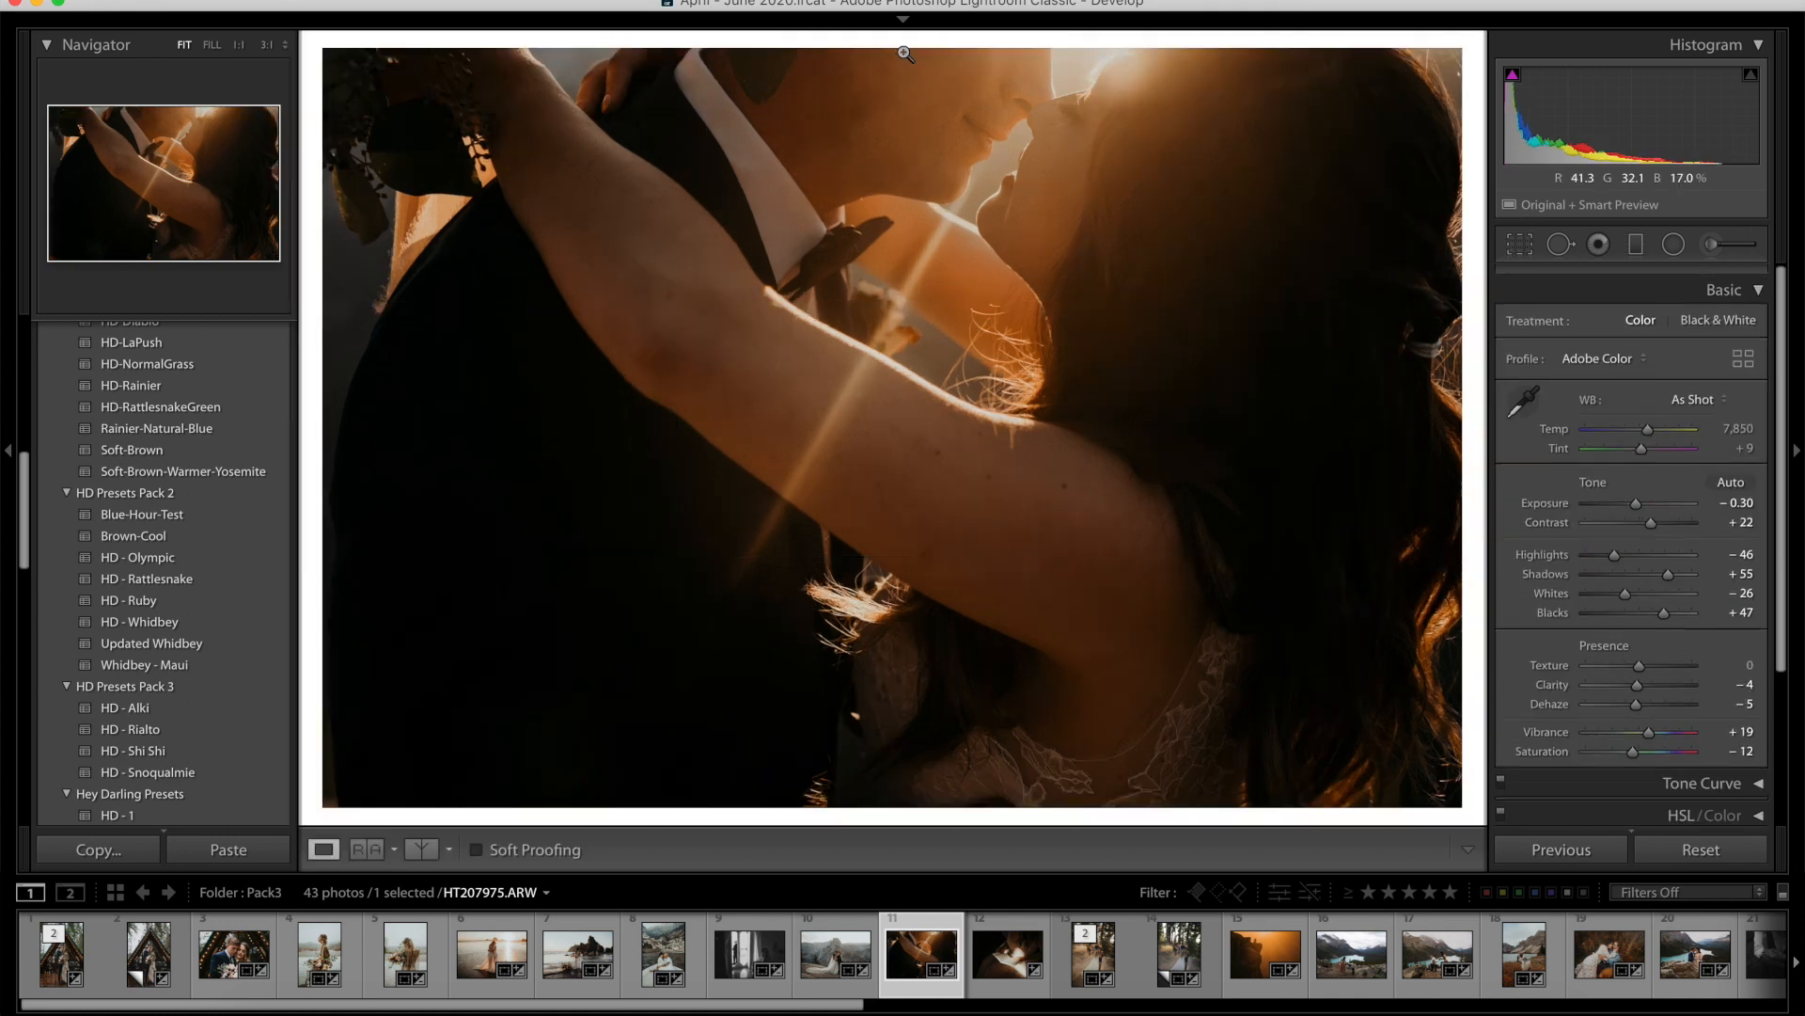
Shift the sunset photo slightly to the left within its crop frame and apply the crop.
key(r)
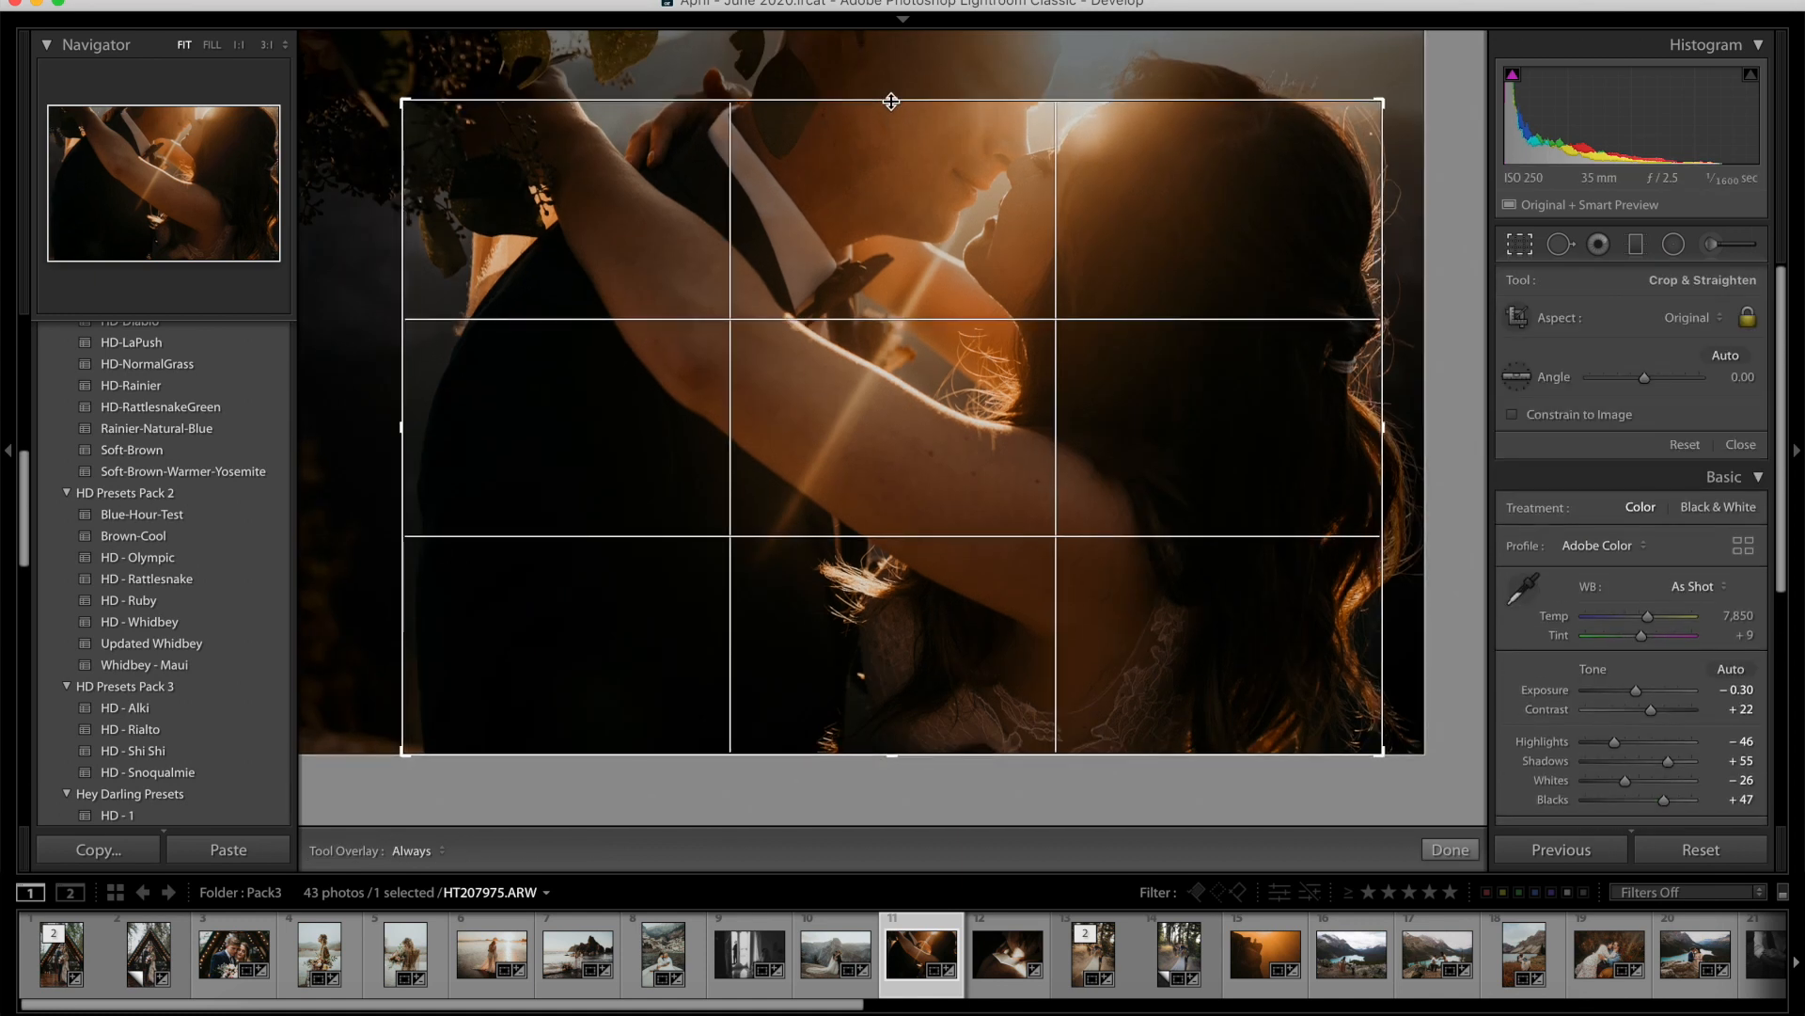
drag(903, 212, 887, 210)
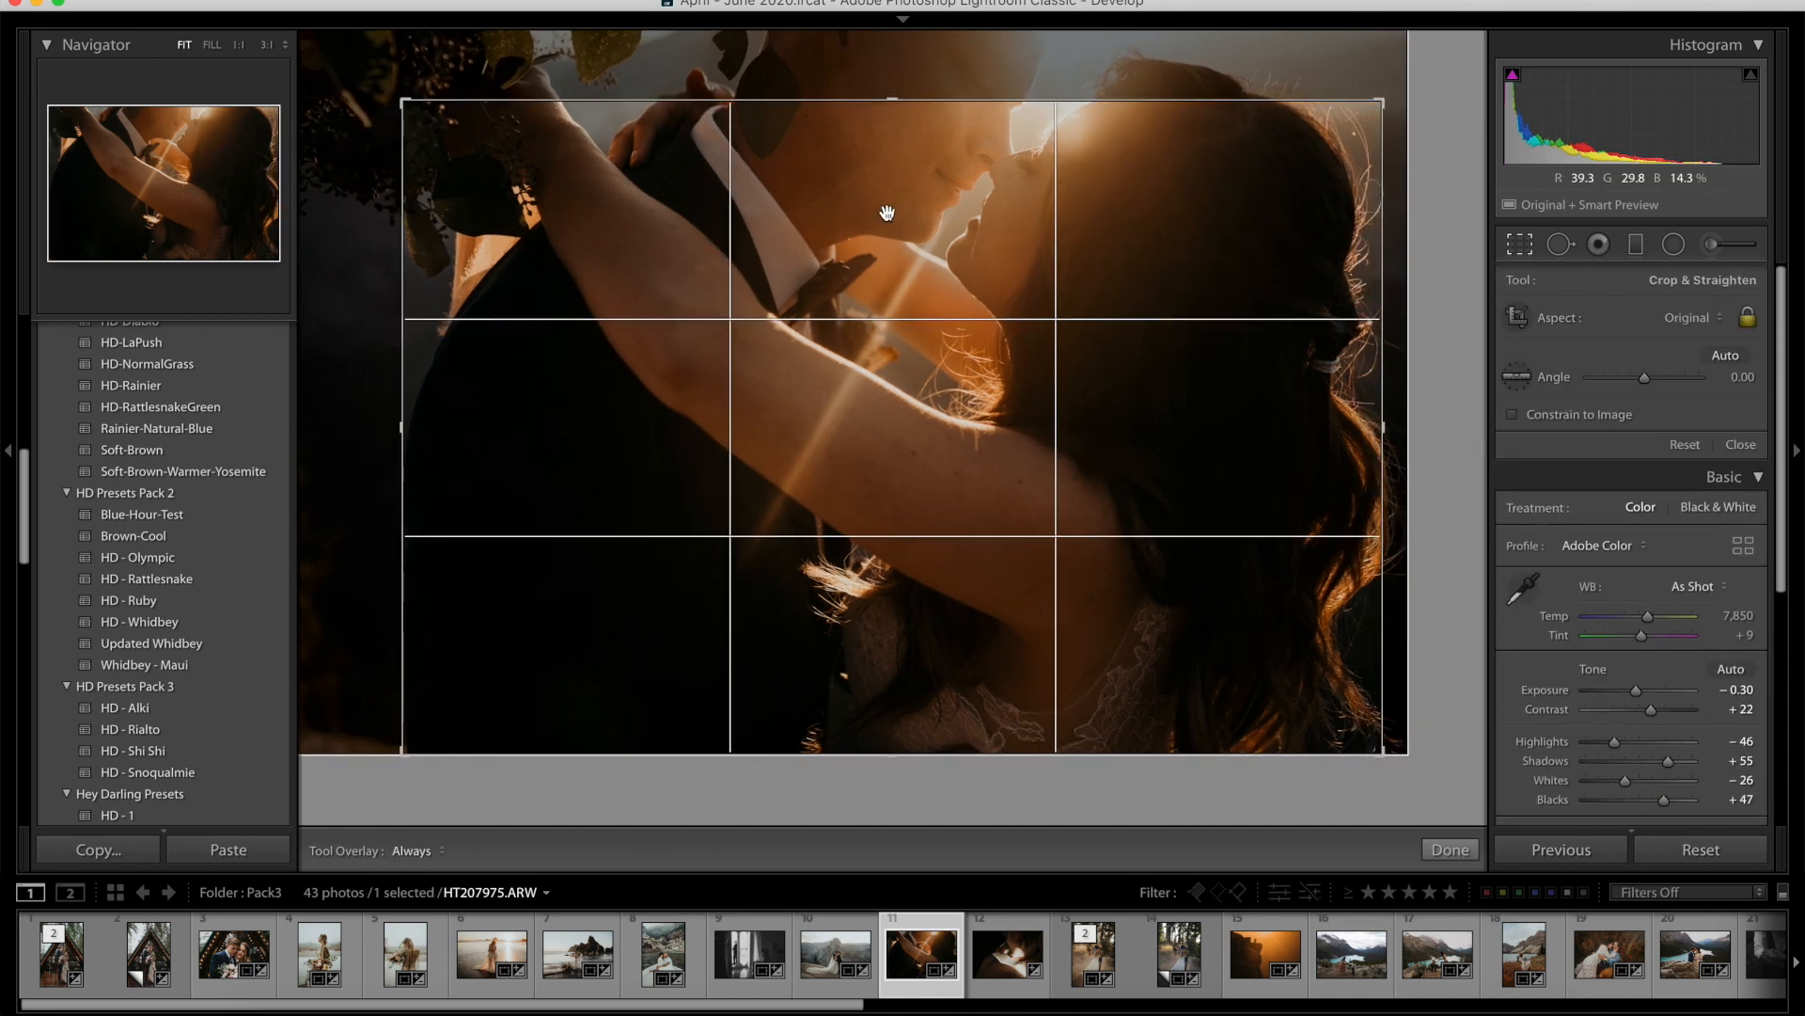
key(Return)
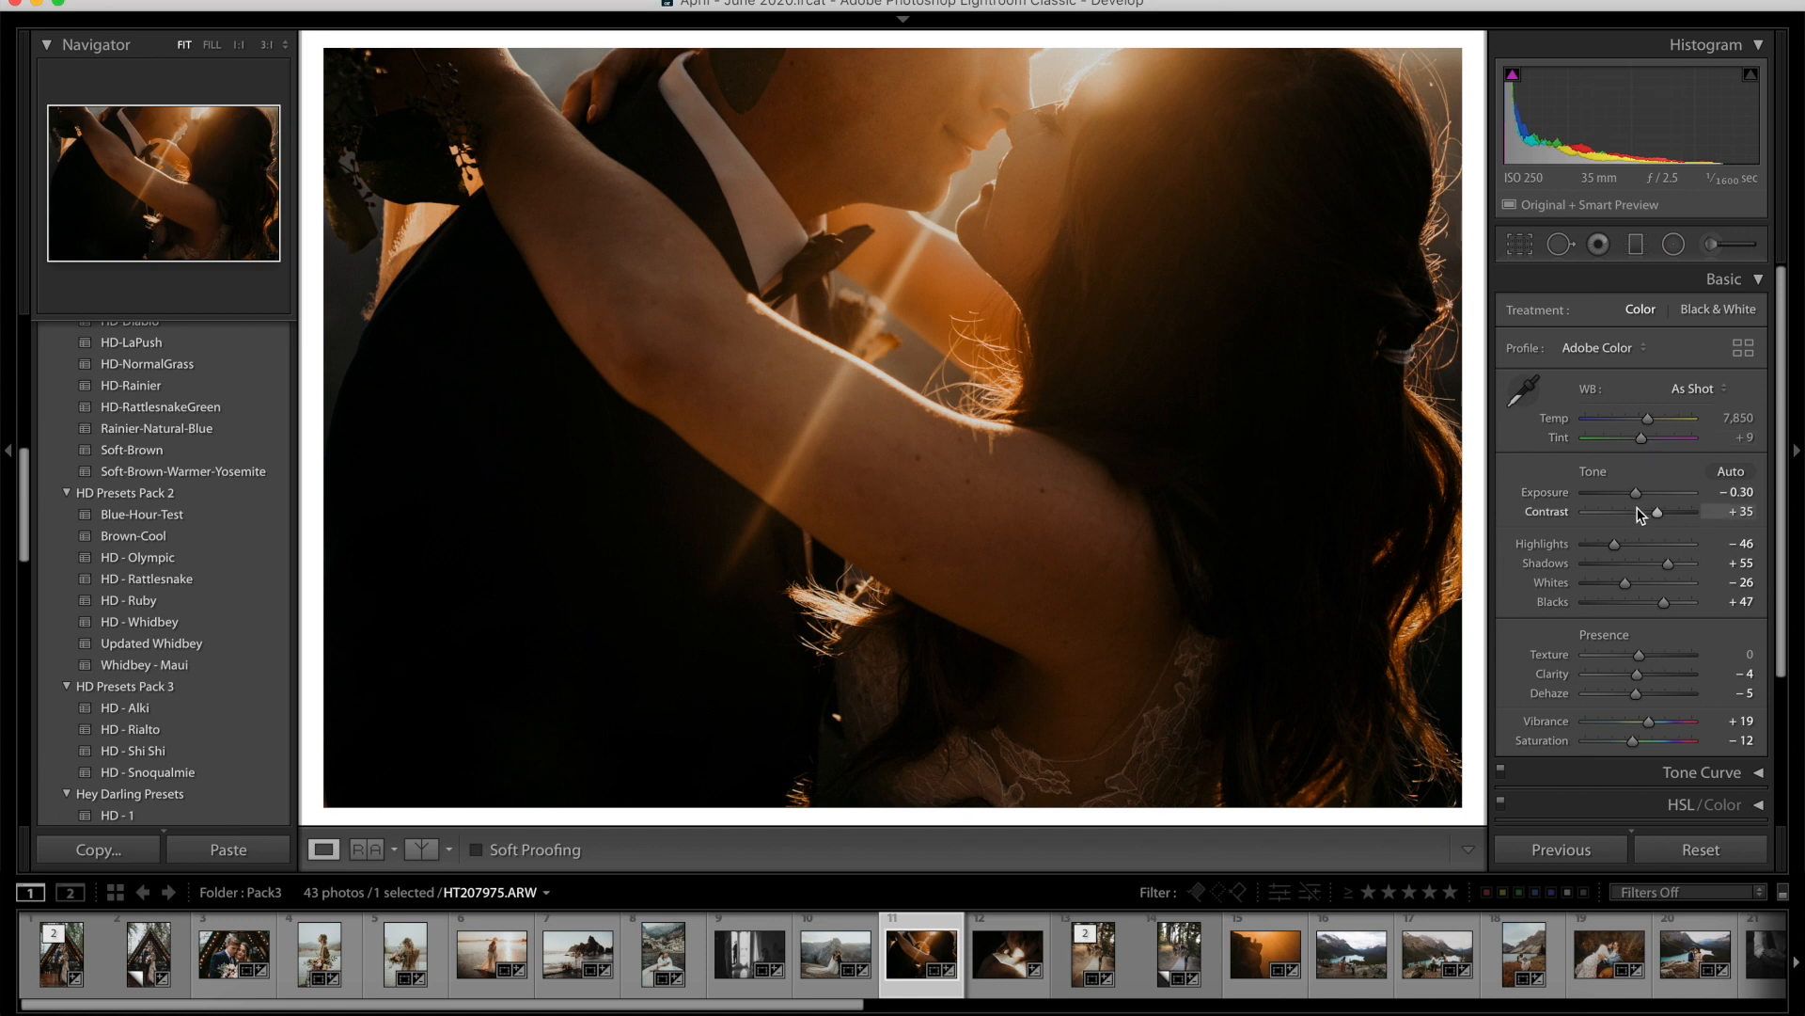
Add a horizontal graduated filter over the lower part of the photo with sharpness −100 and exposure 0.00.
click(1633, 251)
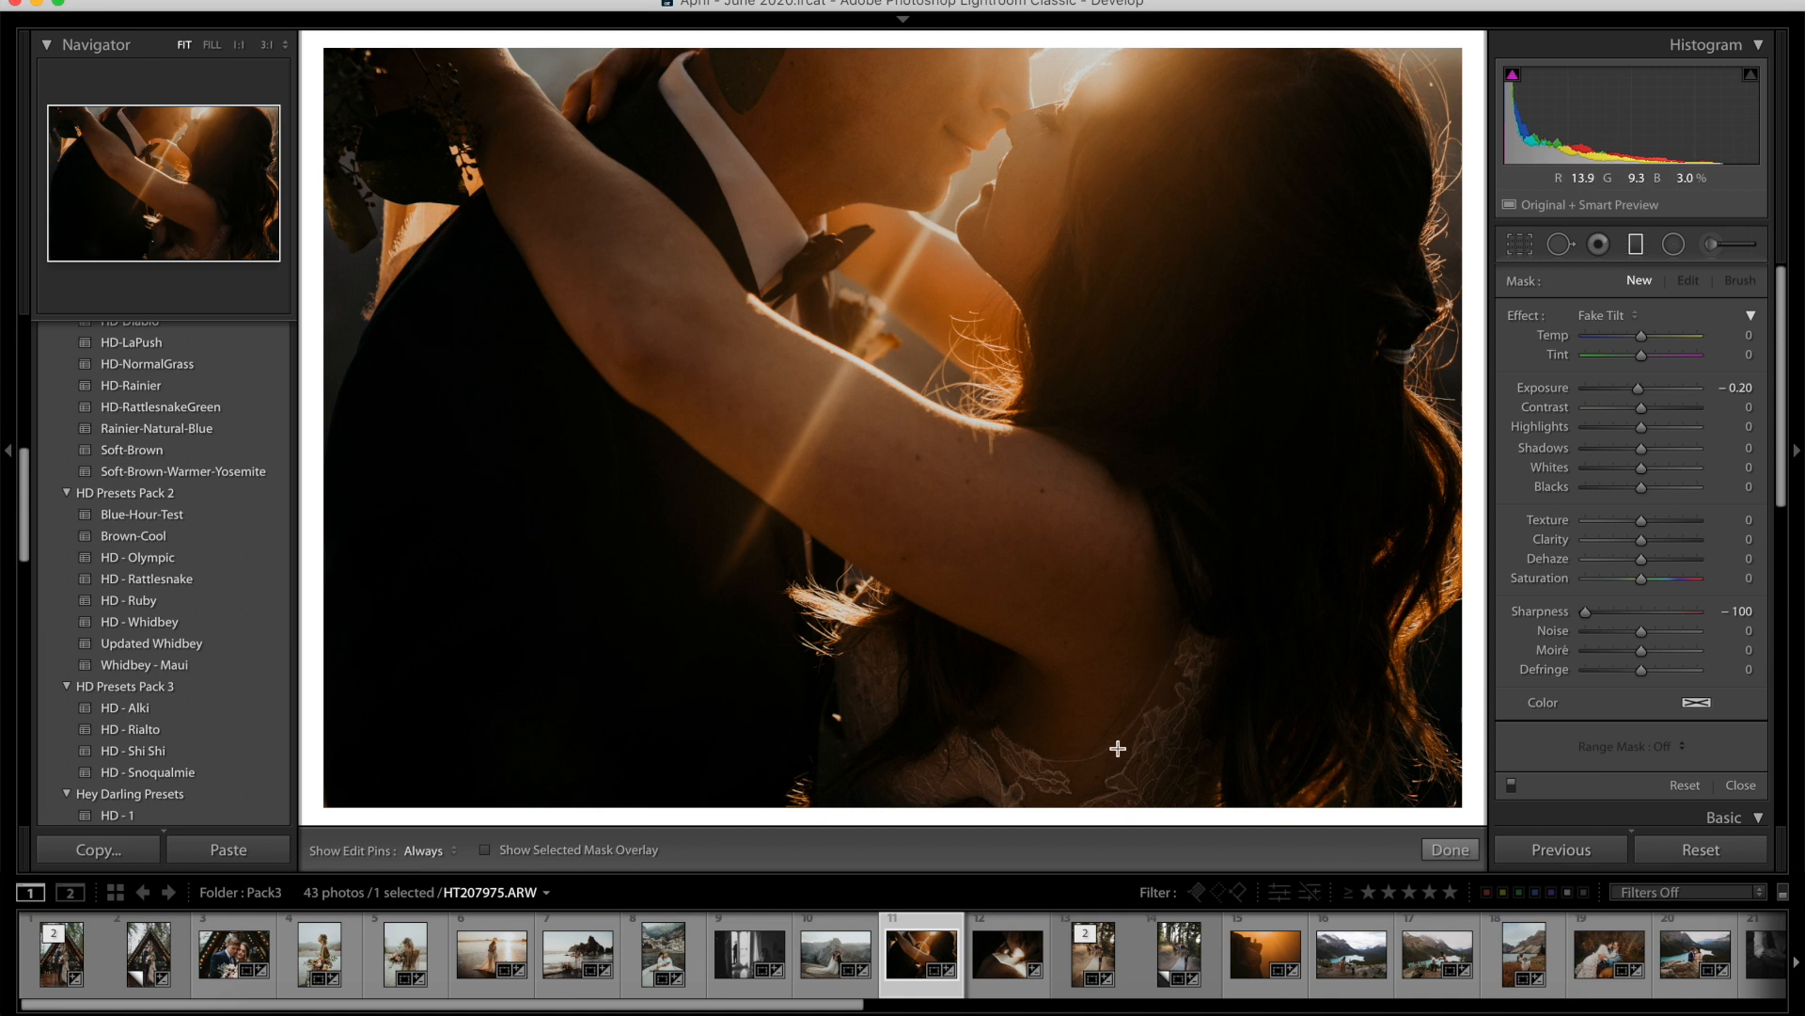
double_click(1532, 385)
double_click(1538, 612)
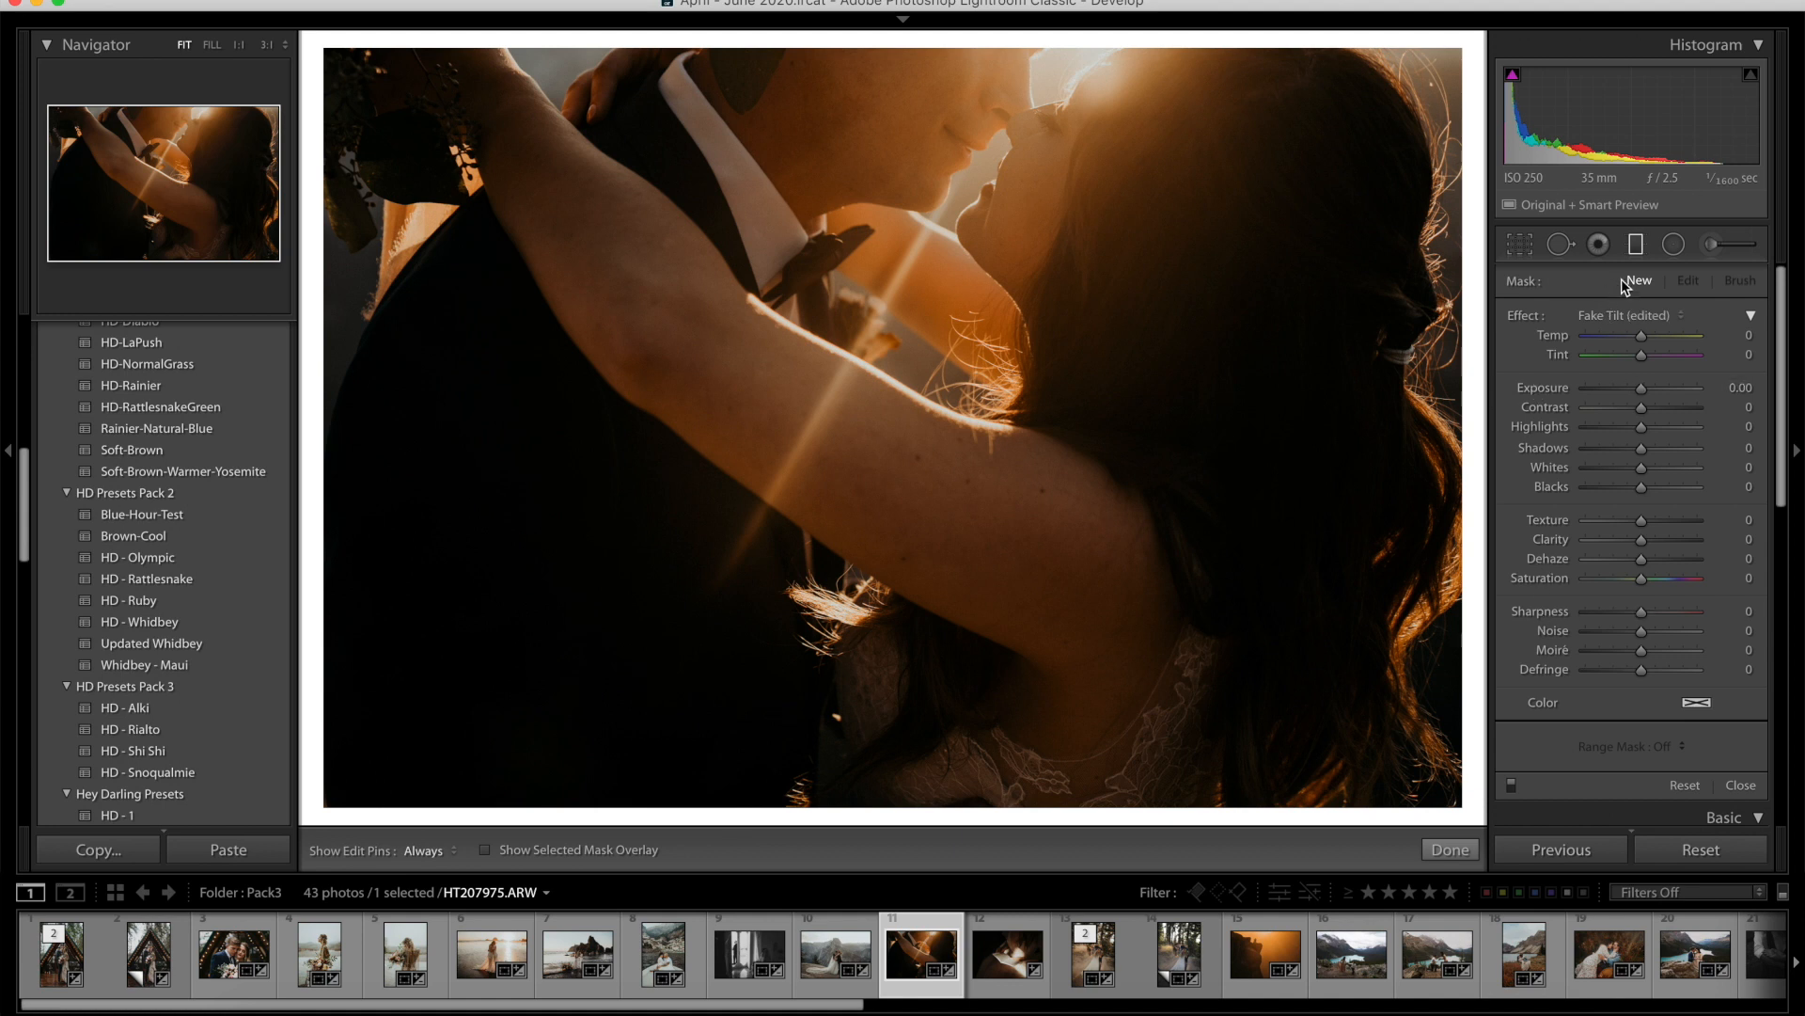
click(1636, 244)
click(1636, 244)
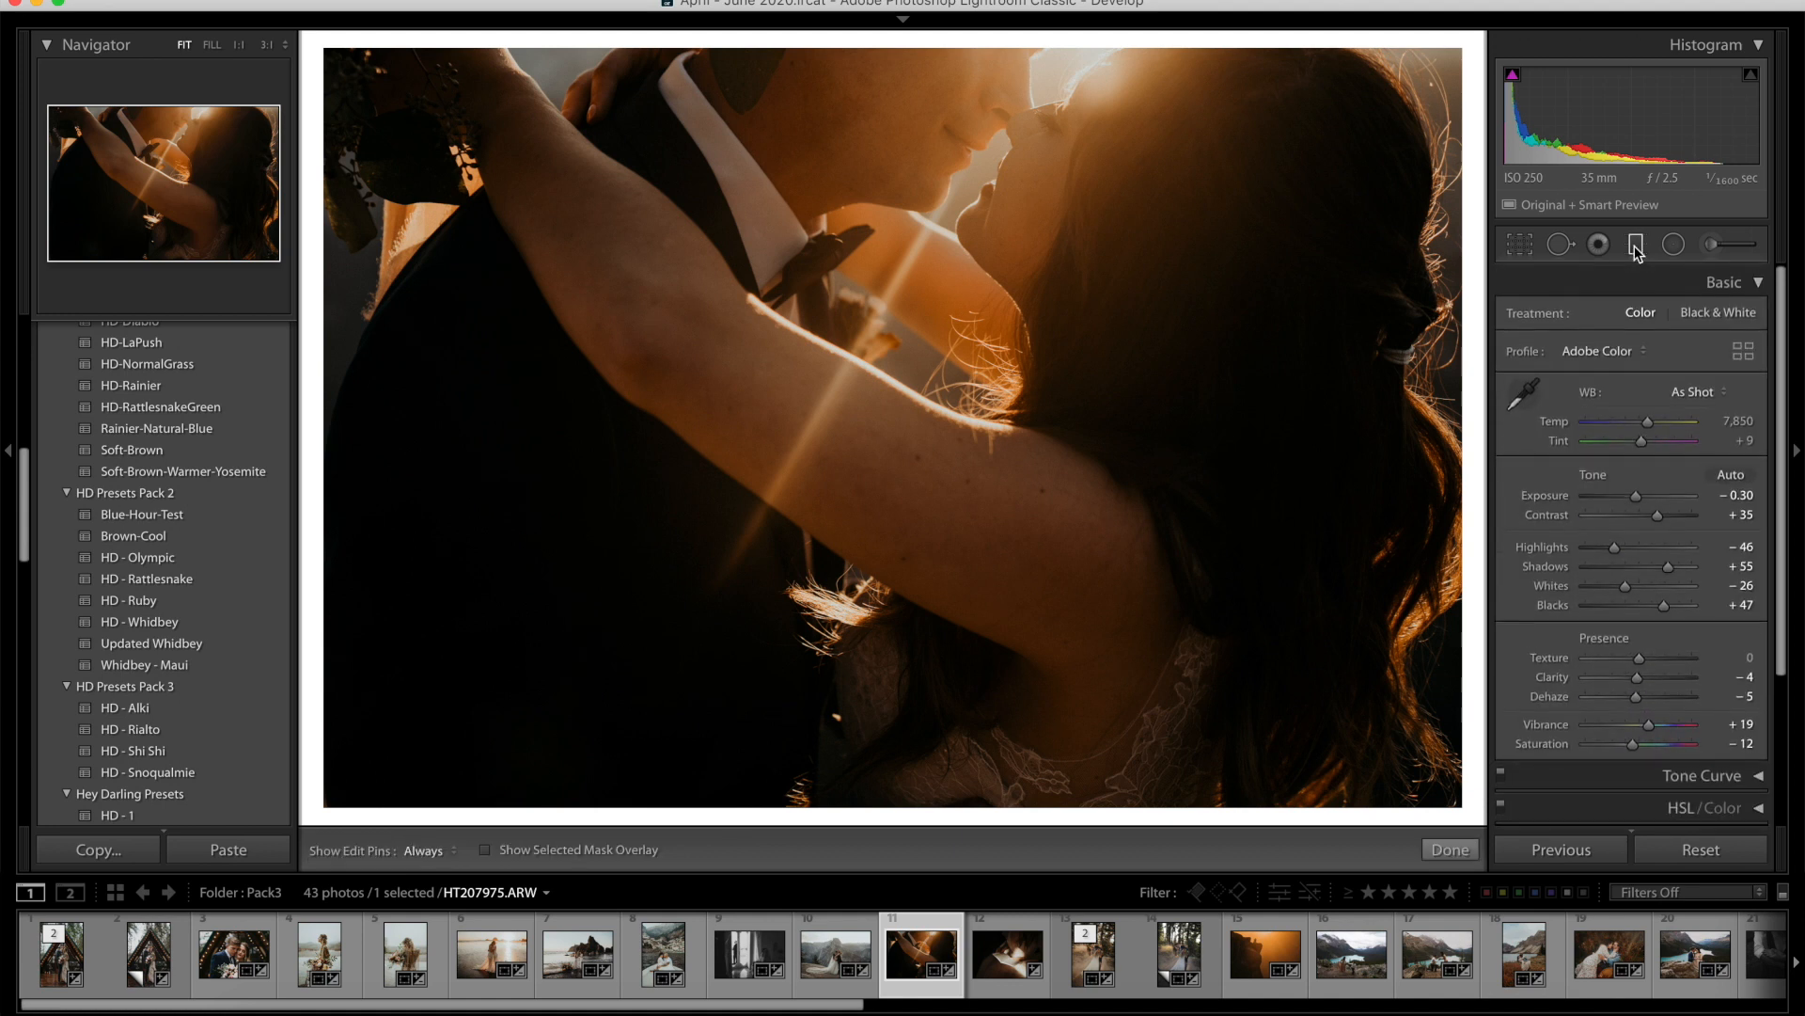
click(1588, 612)
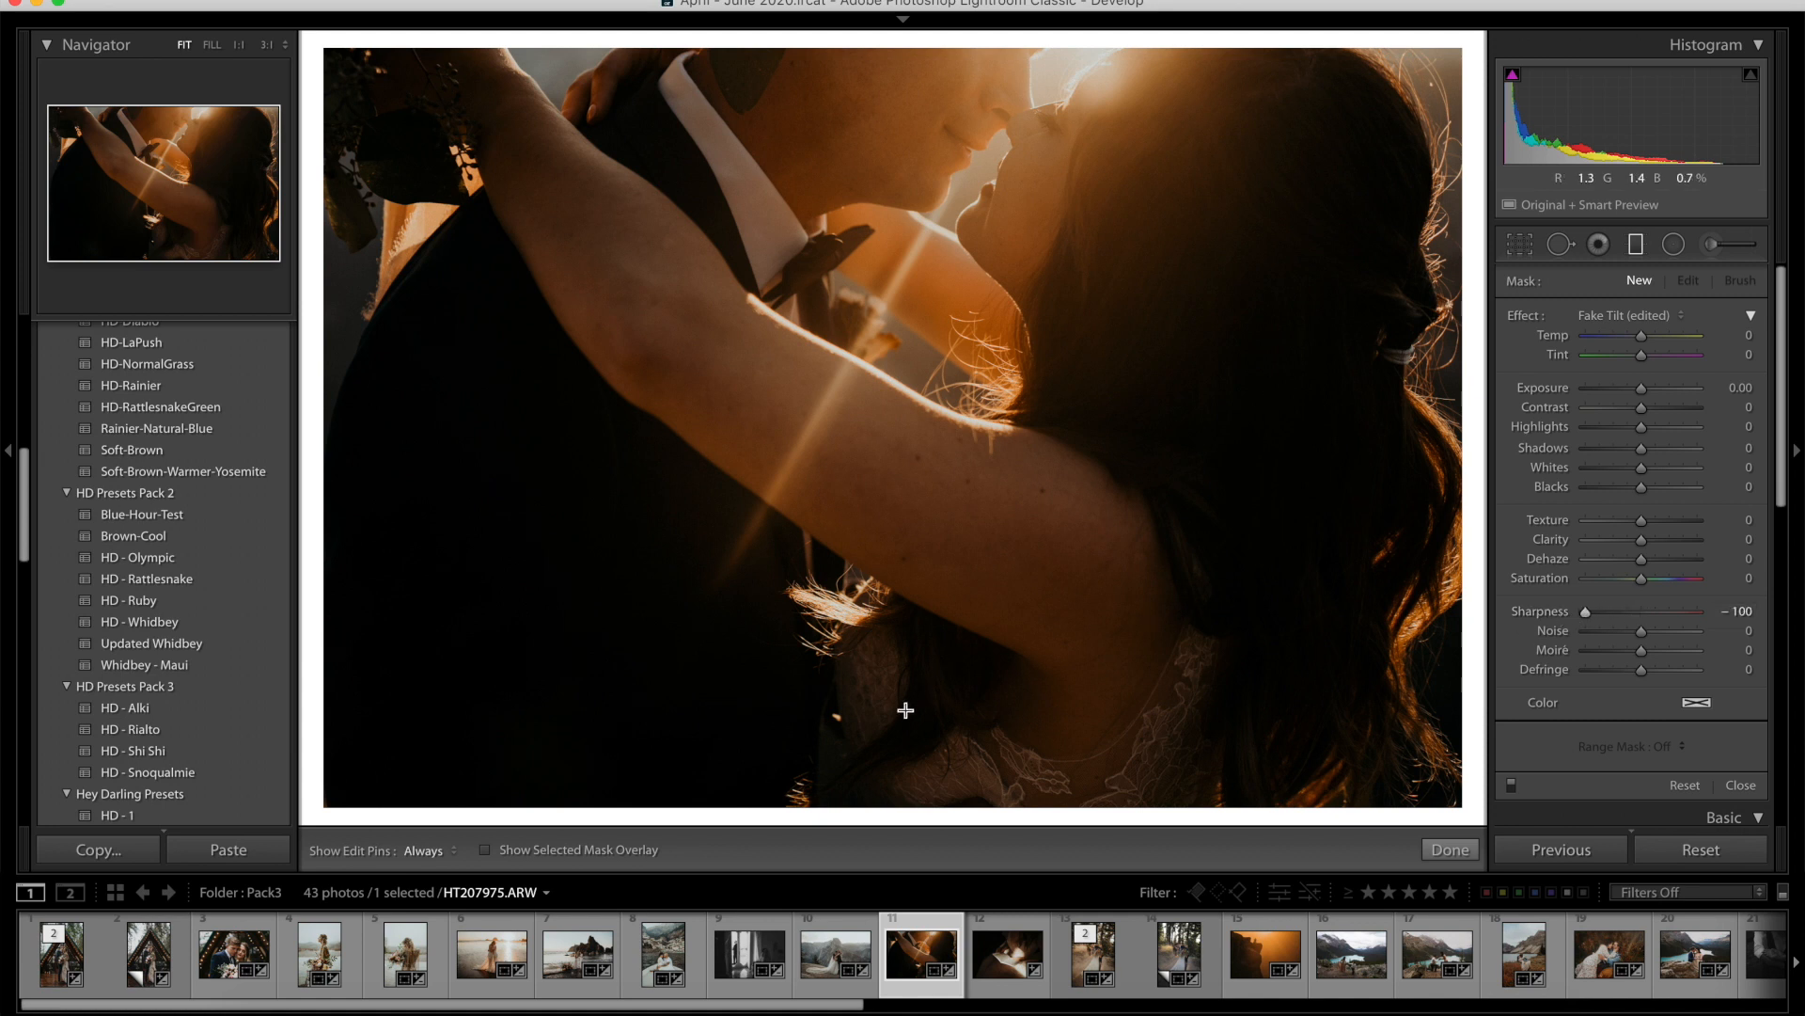
drag(904, 717, 905, 487)
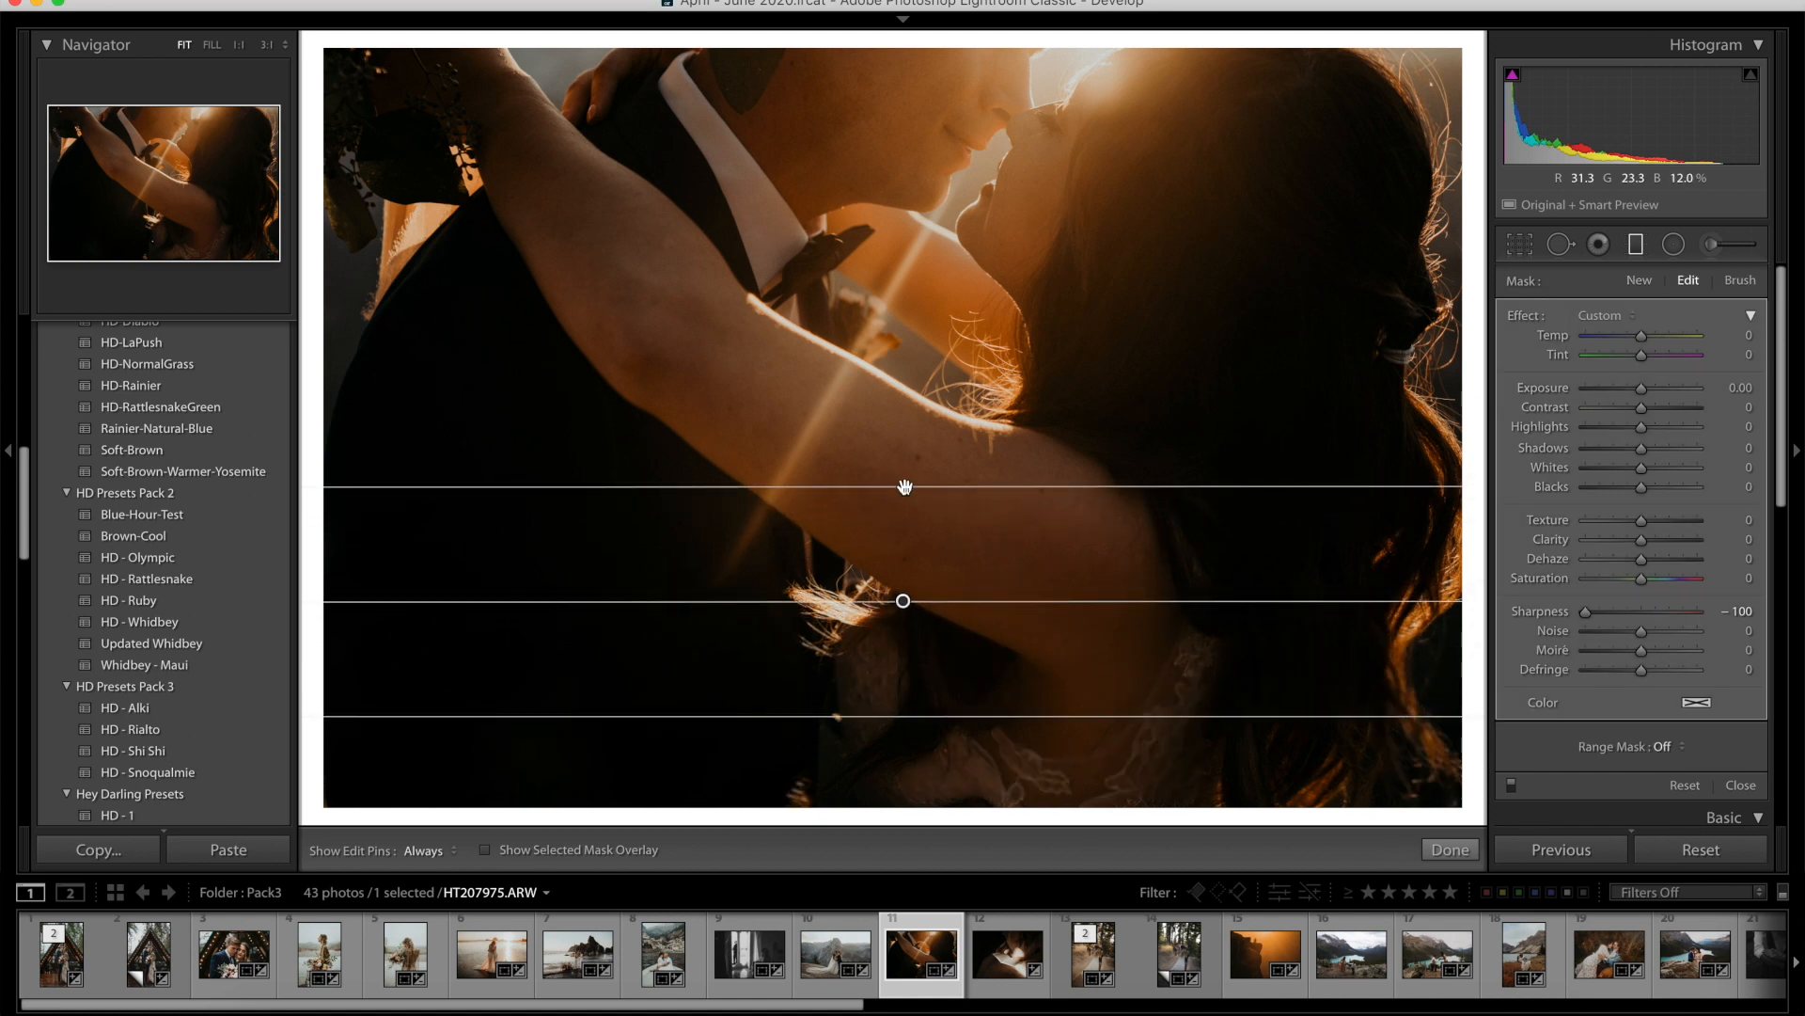
Check the graduated filter's coverage with the mask overlay and compare the photo with the filter off and on.
click(484, 849)
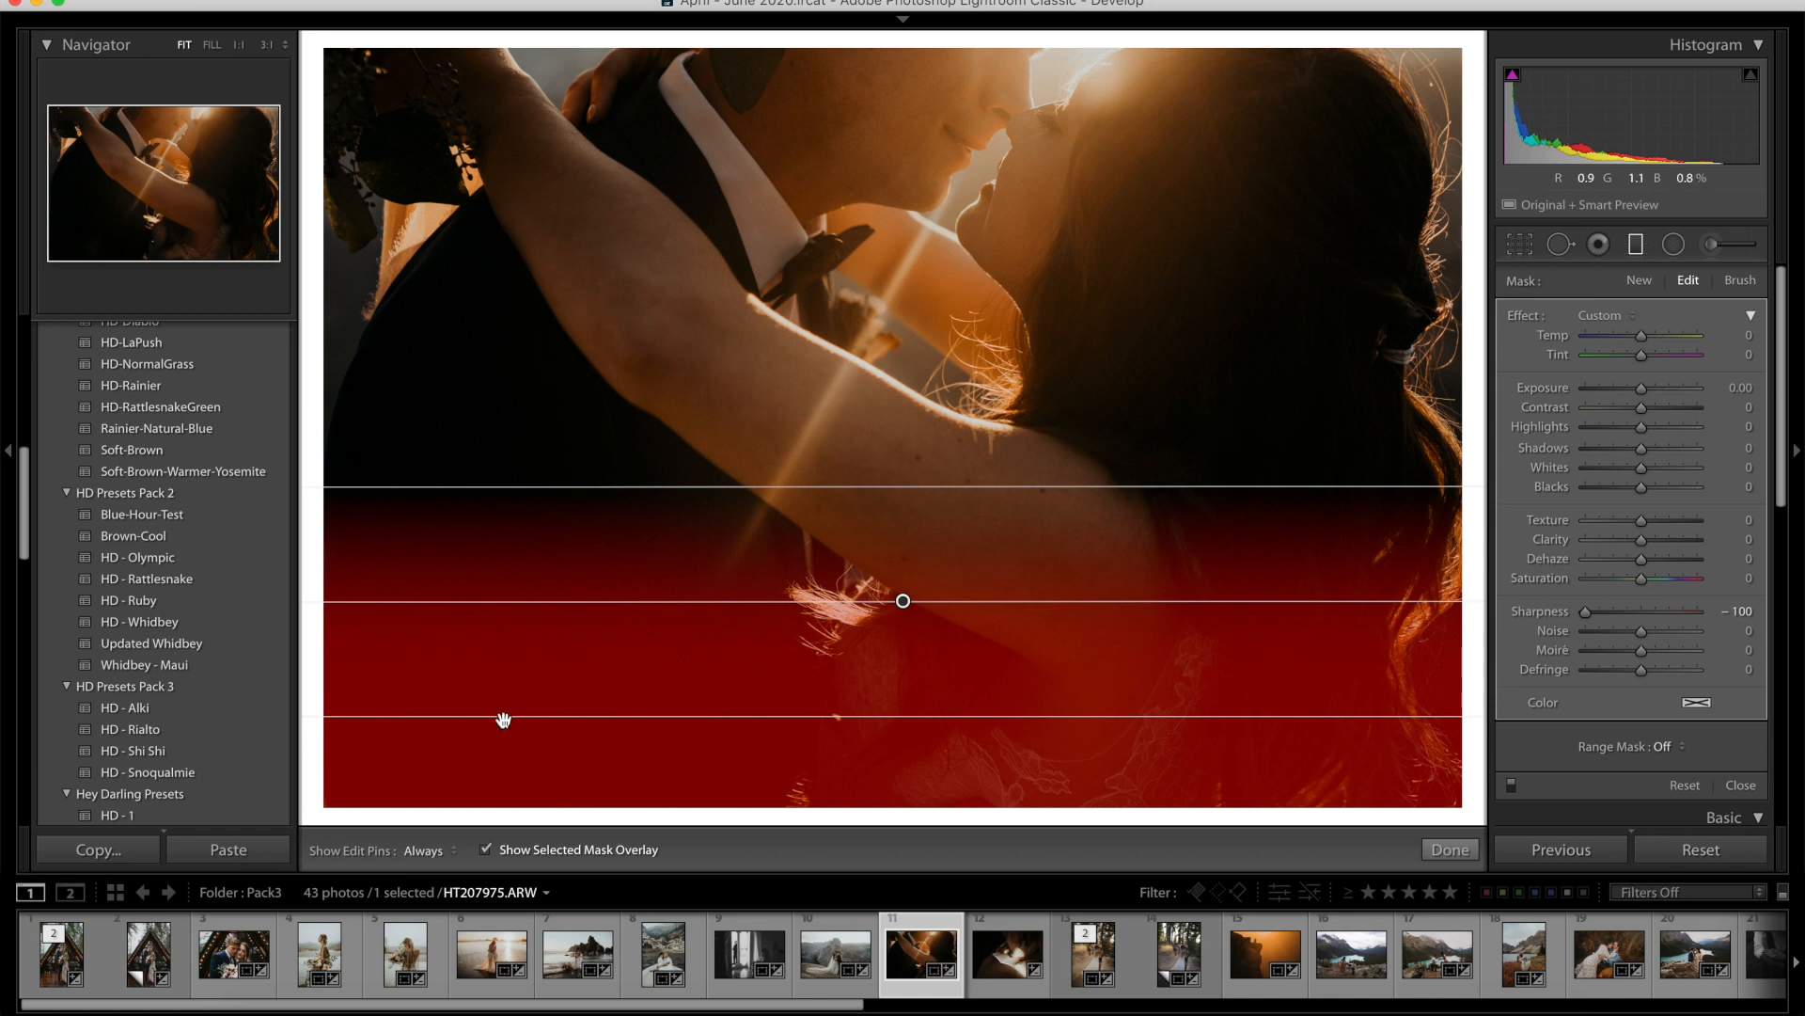
click(486, 851)
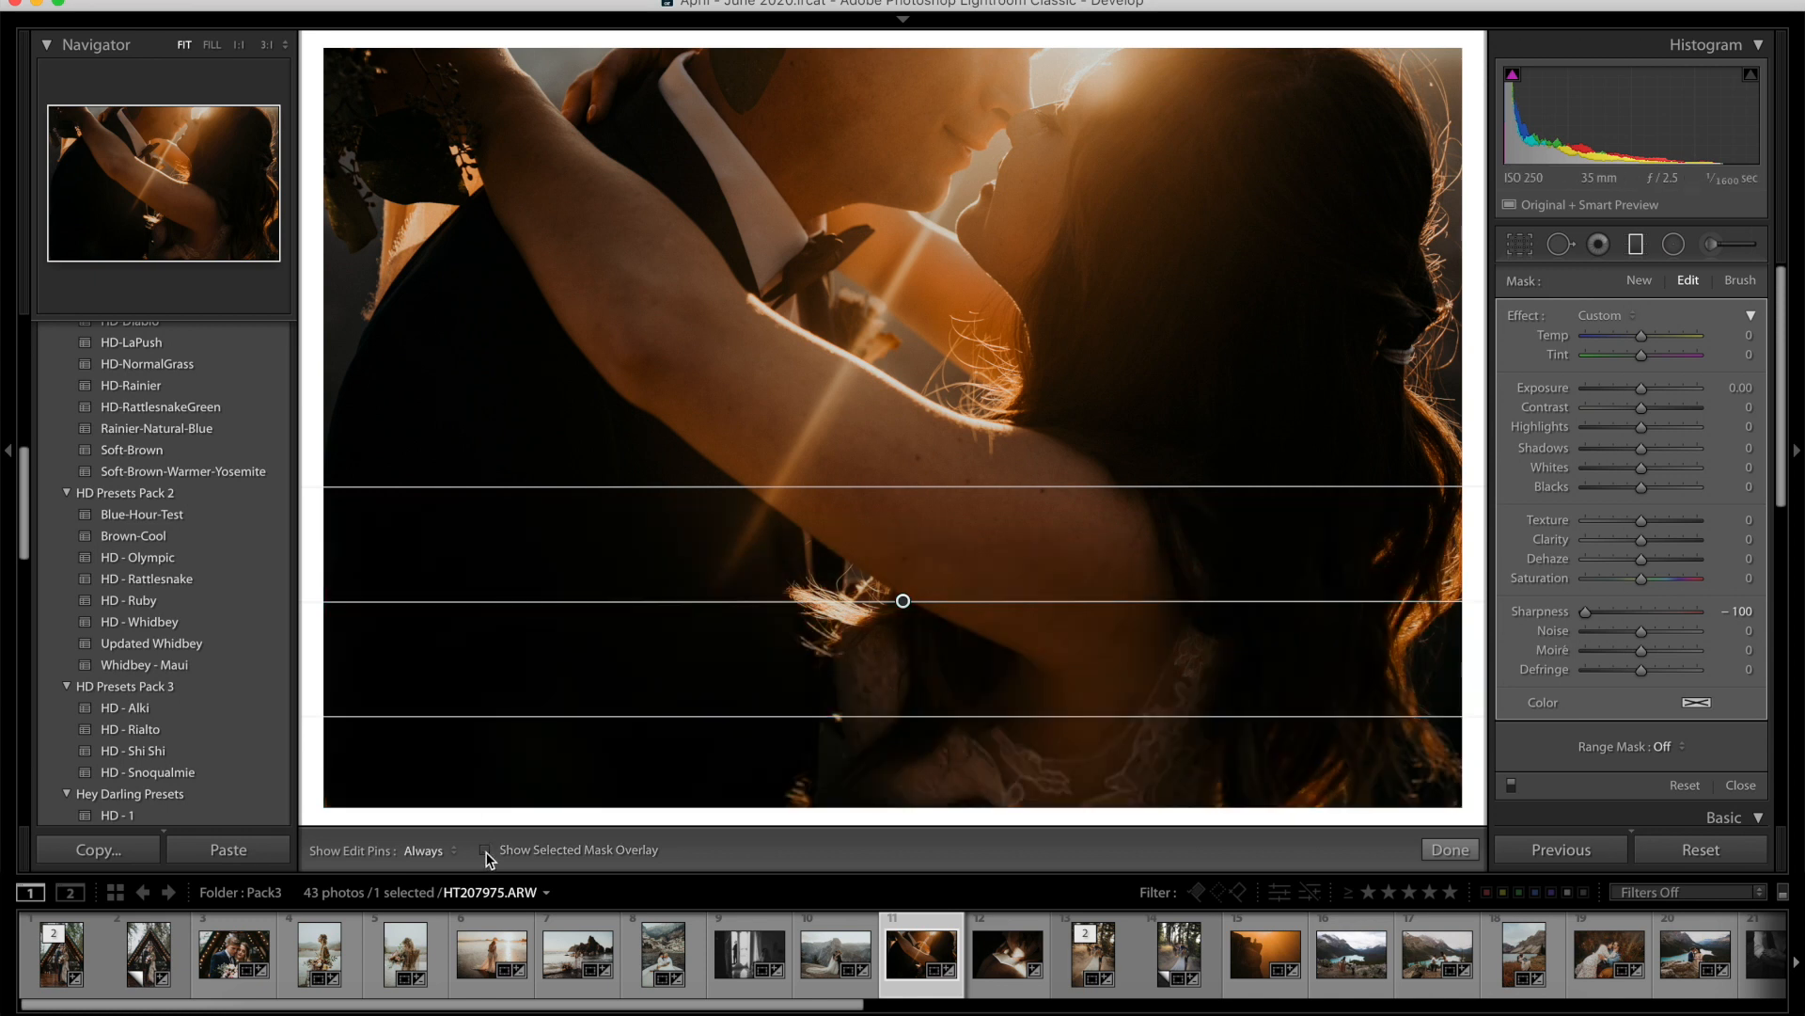
click(1511, 784)
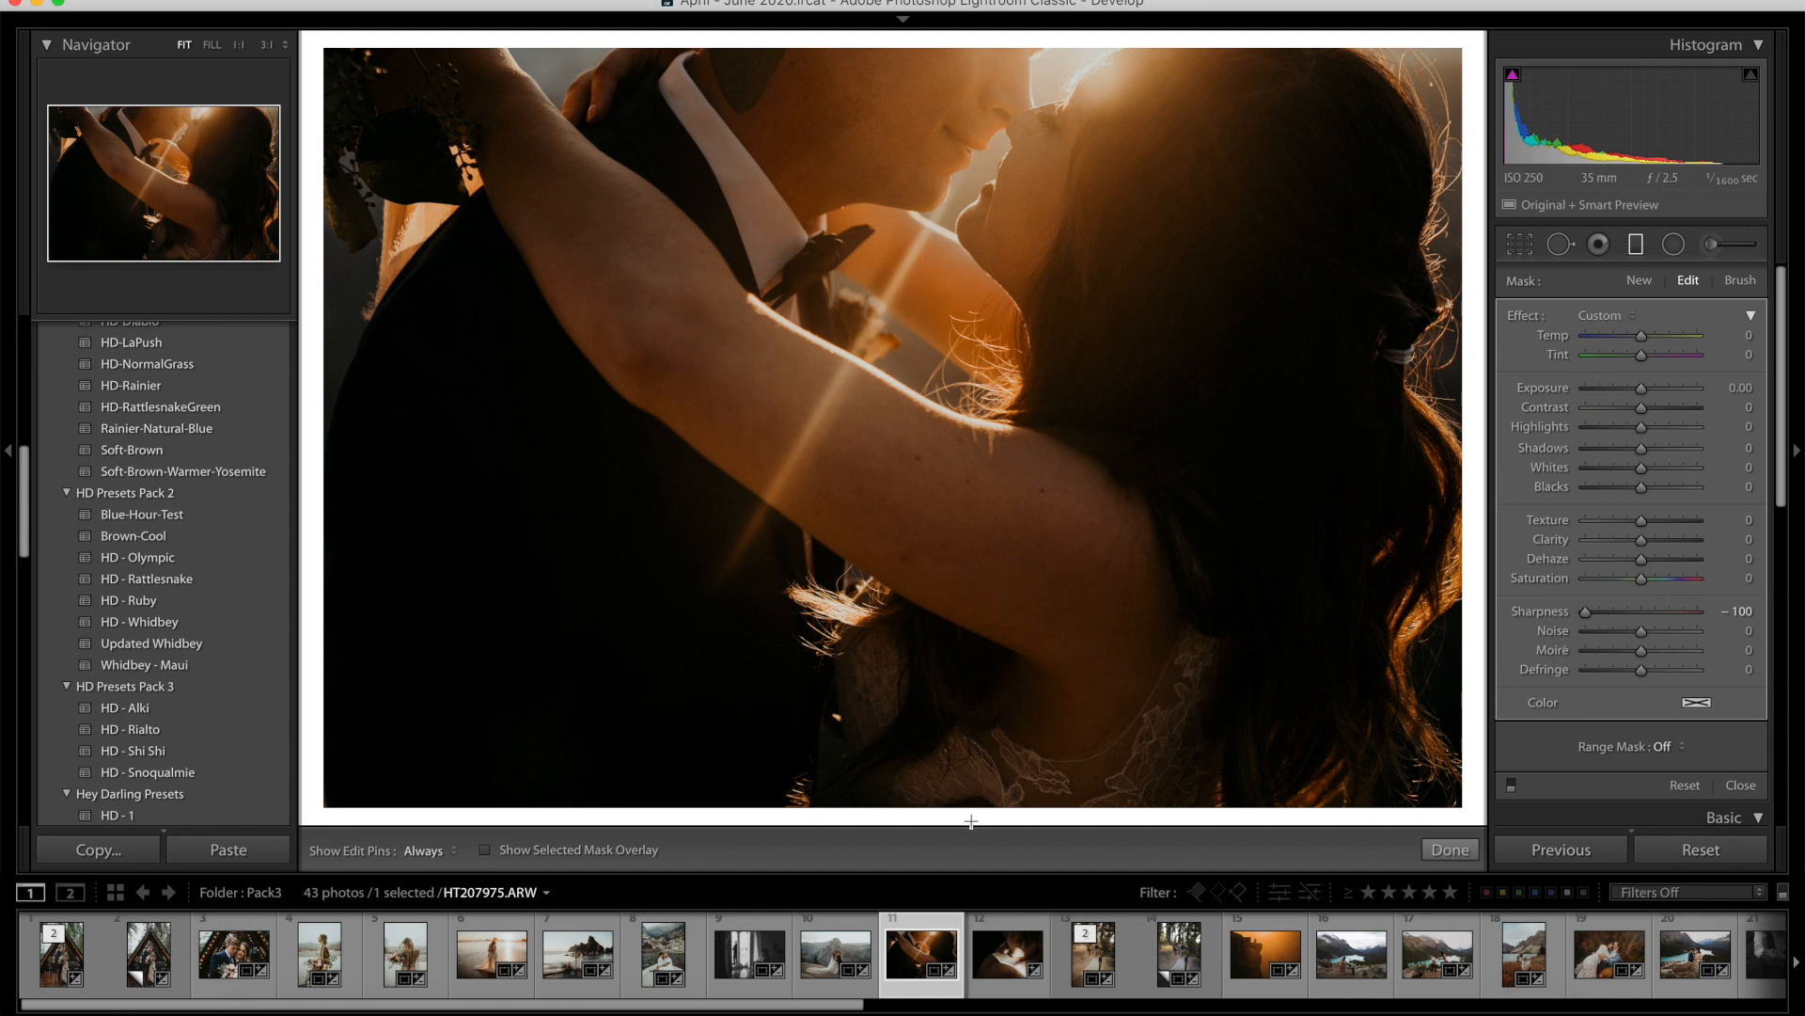
click(1511, 784)
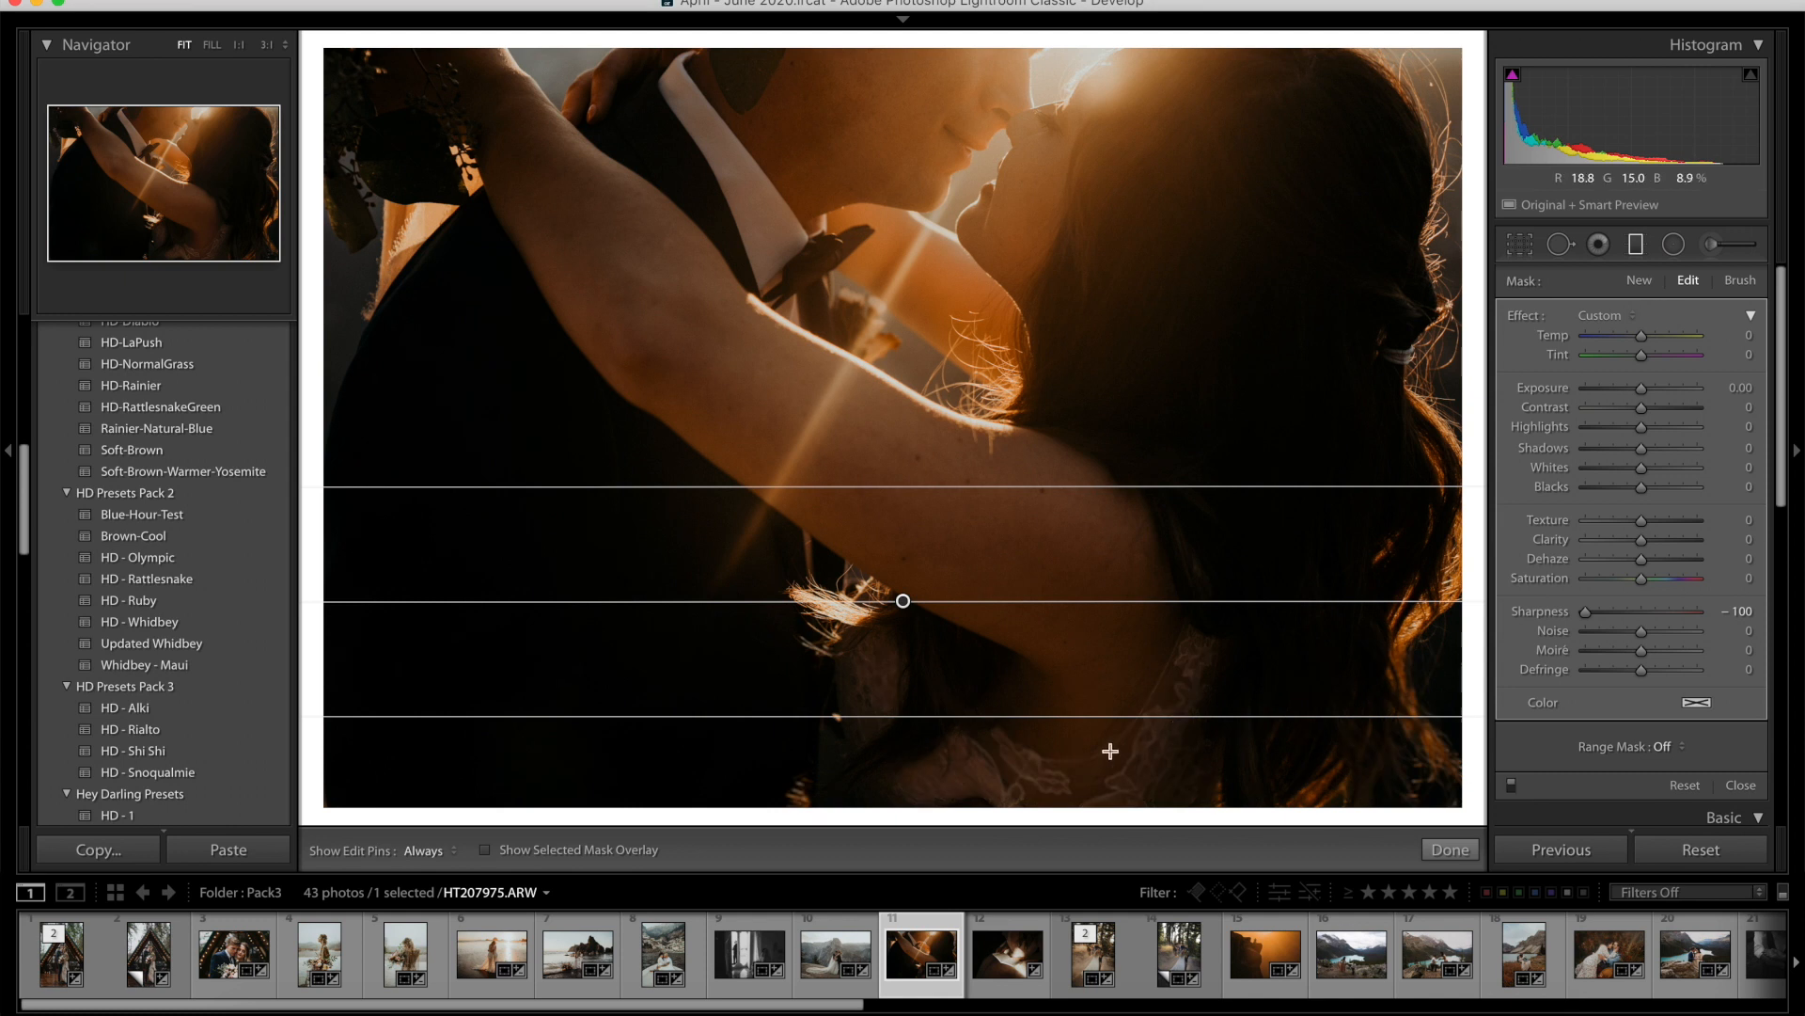
Move the graduated filter higher, tilt it to follow the slope of the bride's arm, and finish the filter edit.
drag(903, 603, 911, 547)
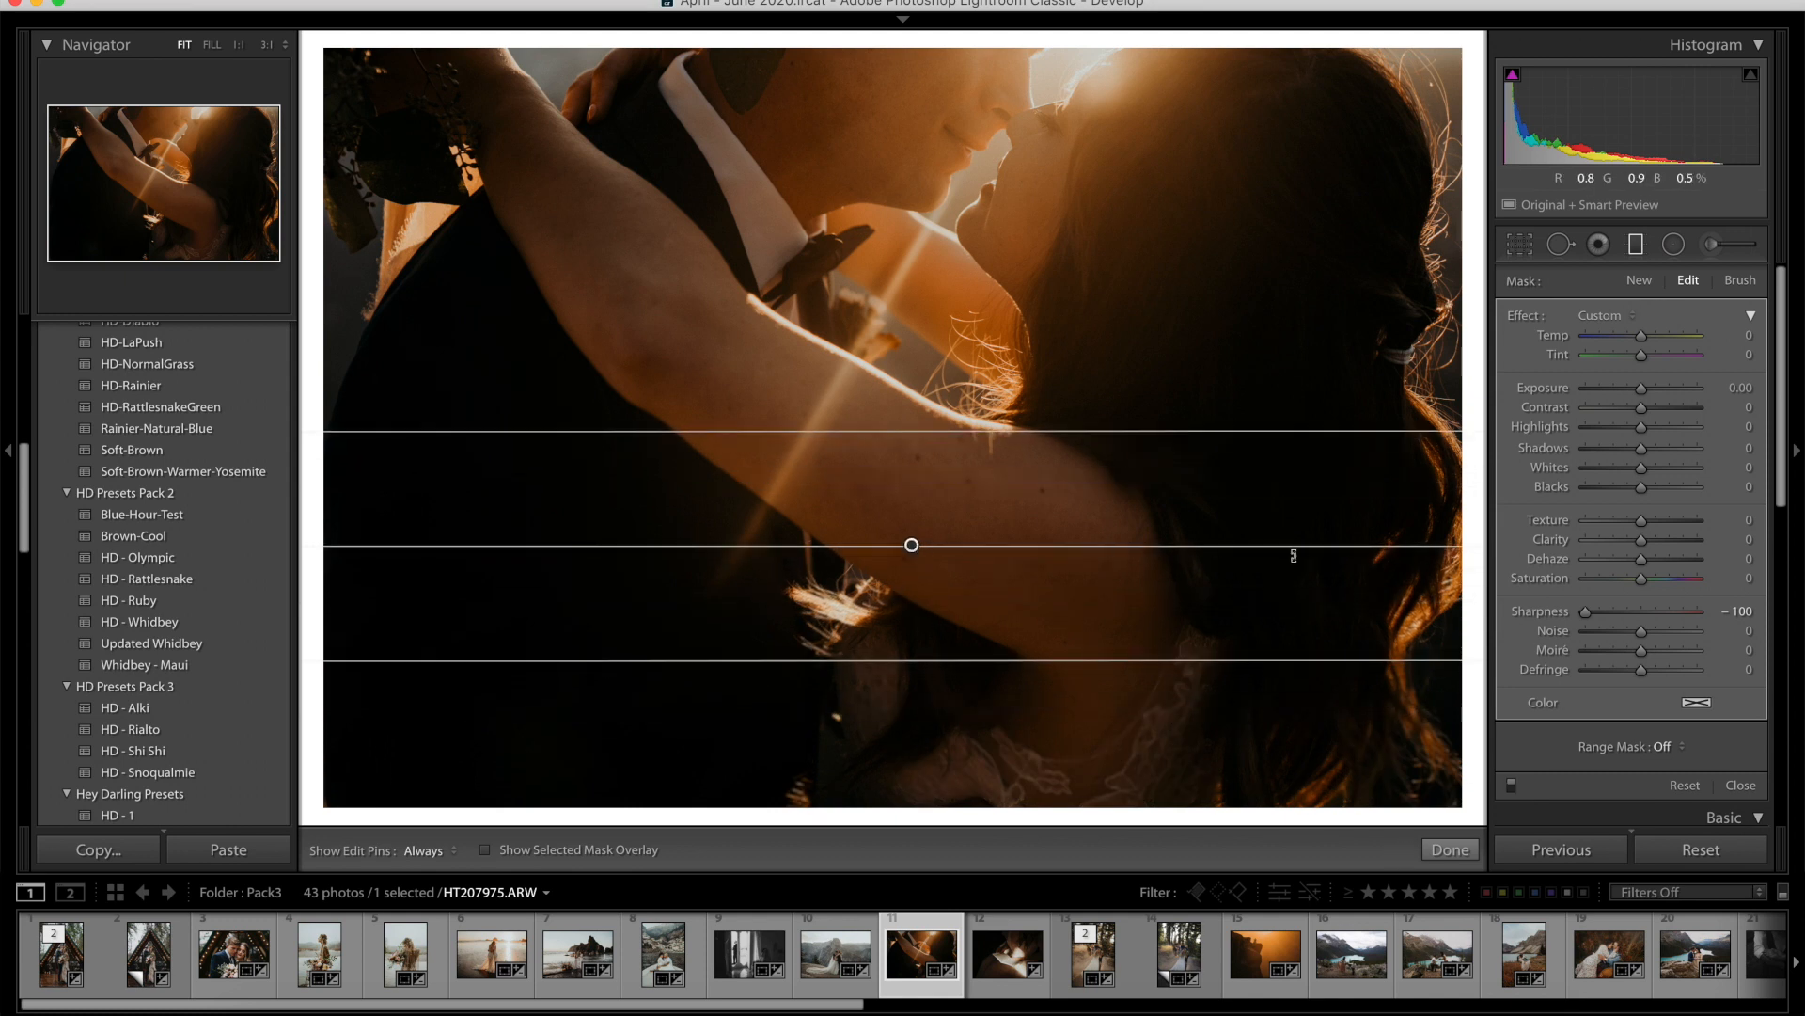
drag(1307, 545, 1314, 587)
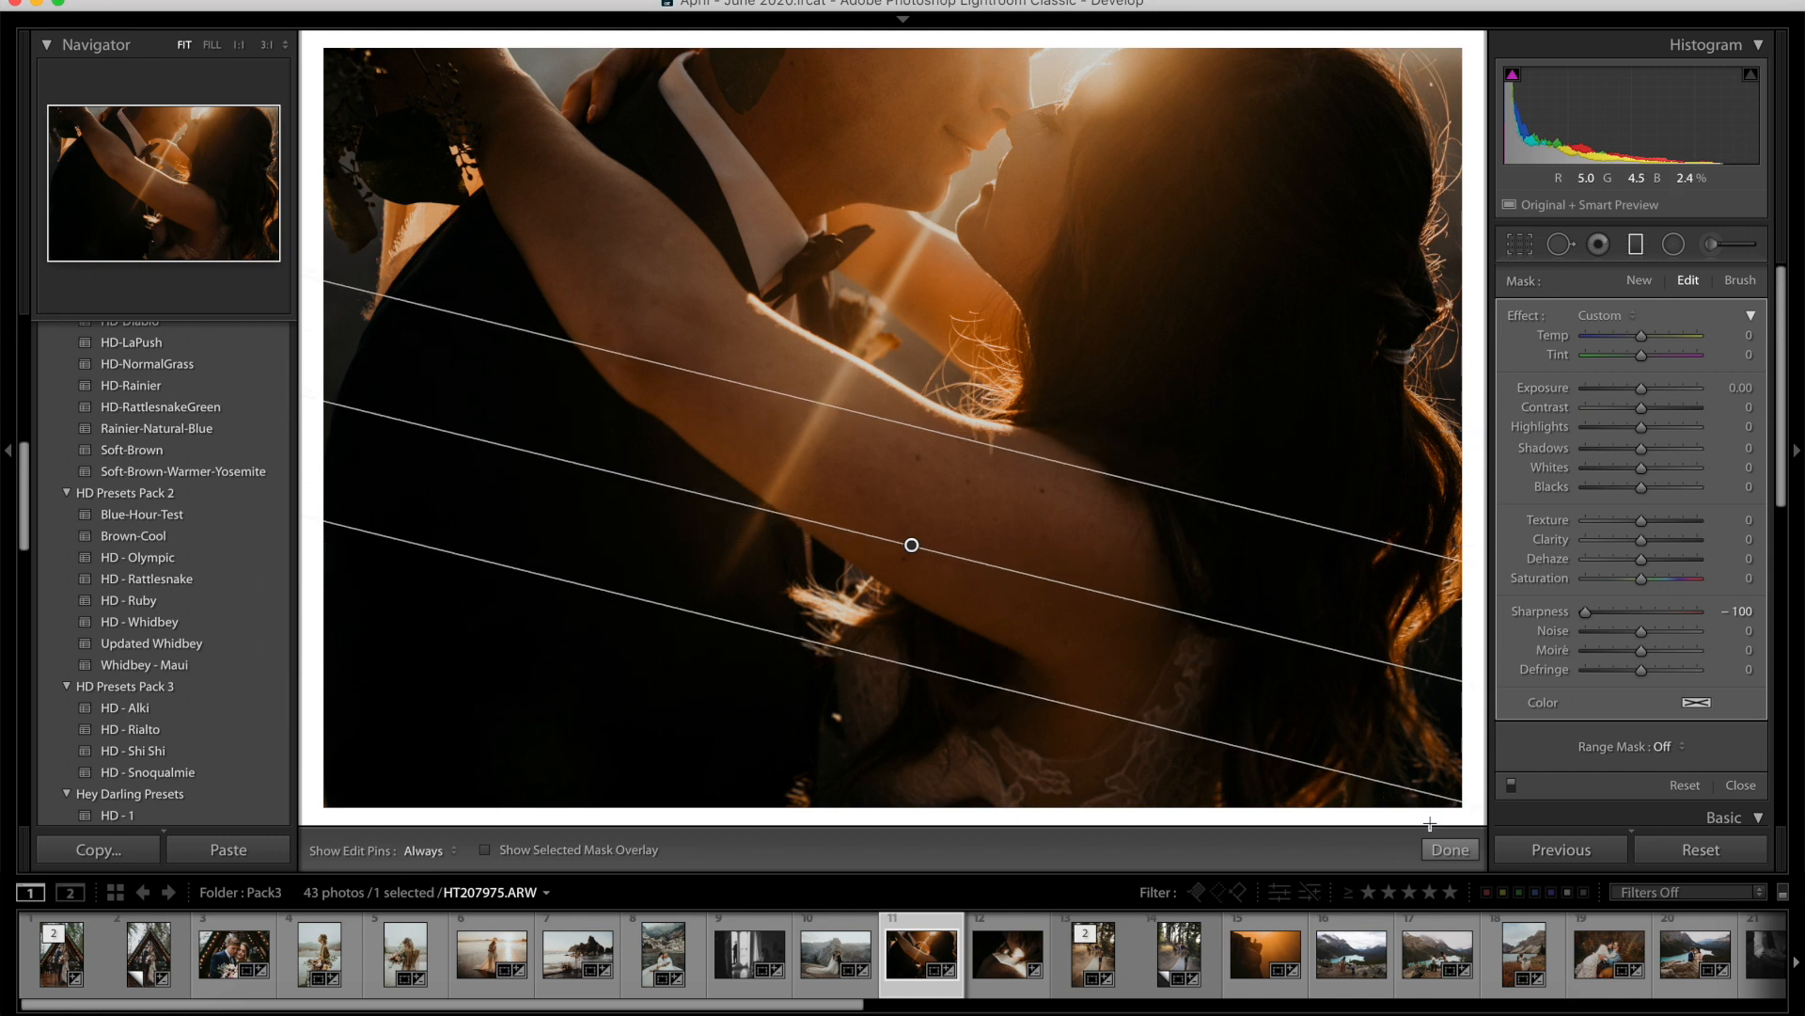
click(1448, 849)
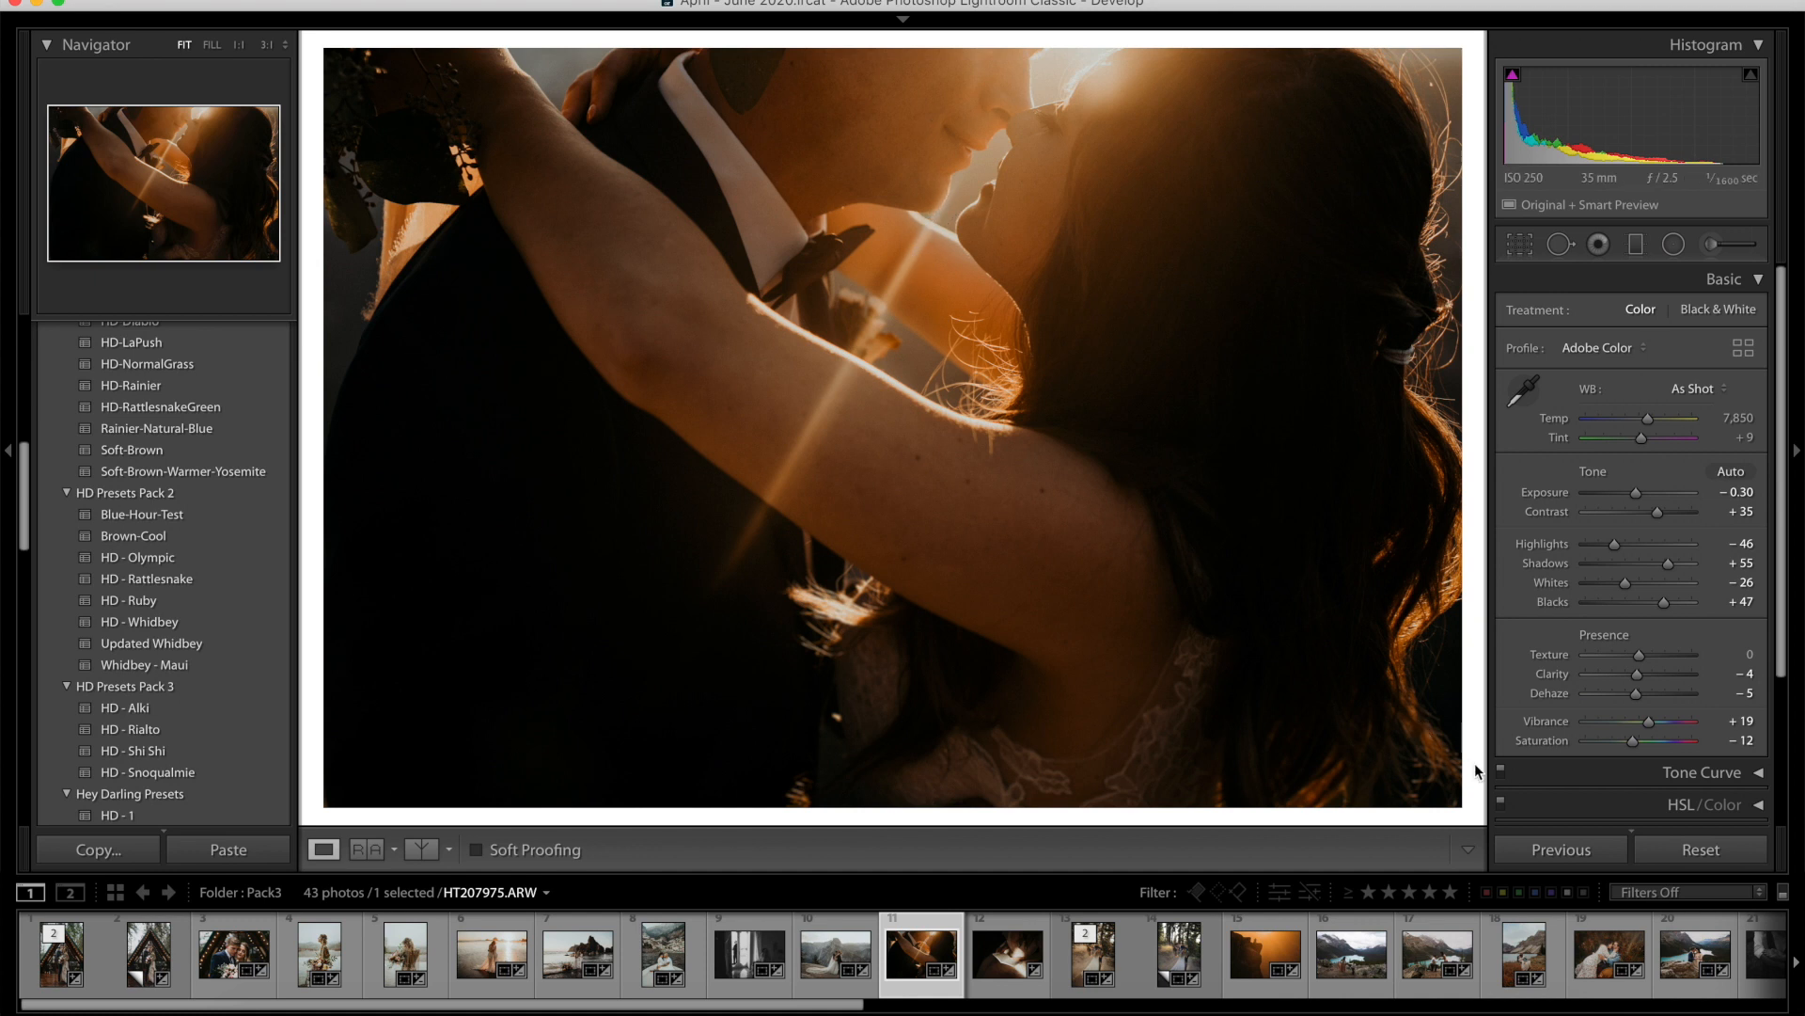
Compare the edited sunset photo with its before version.
key(backslash)
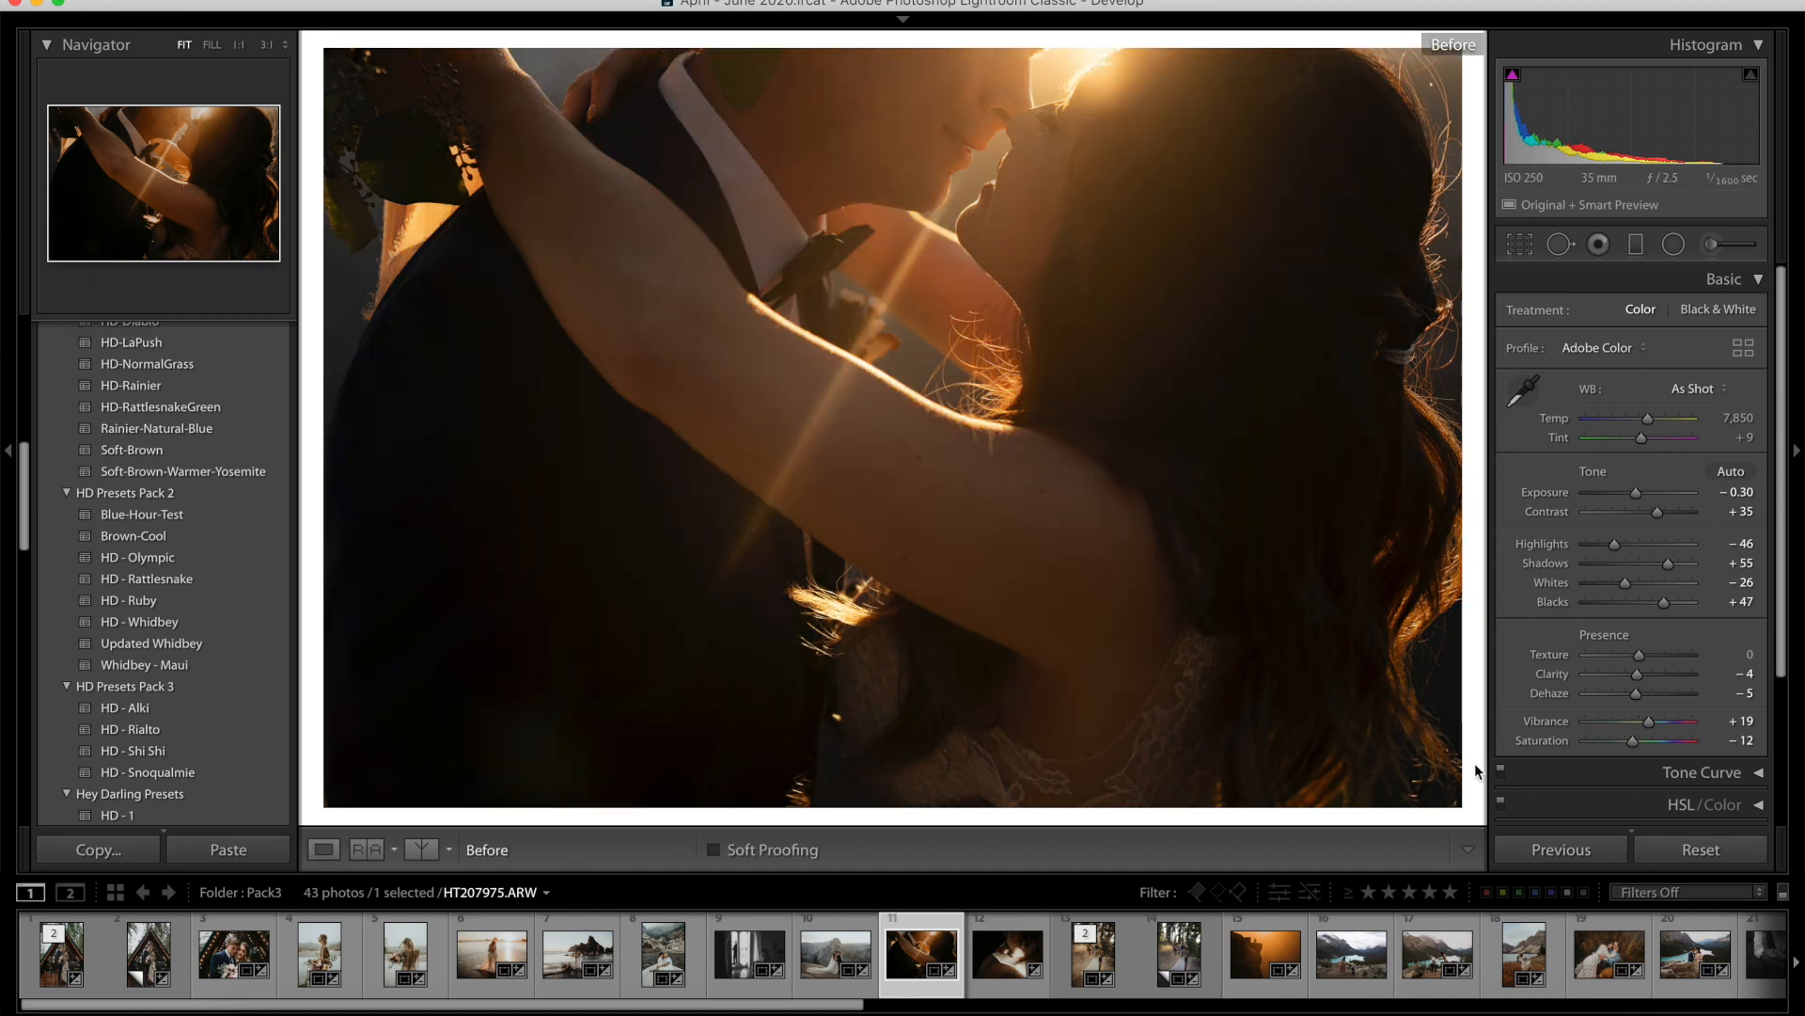
key(backslash)
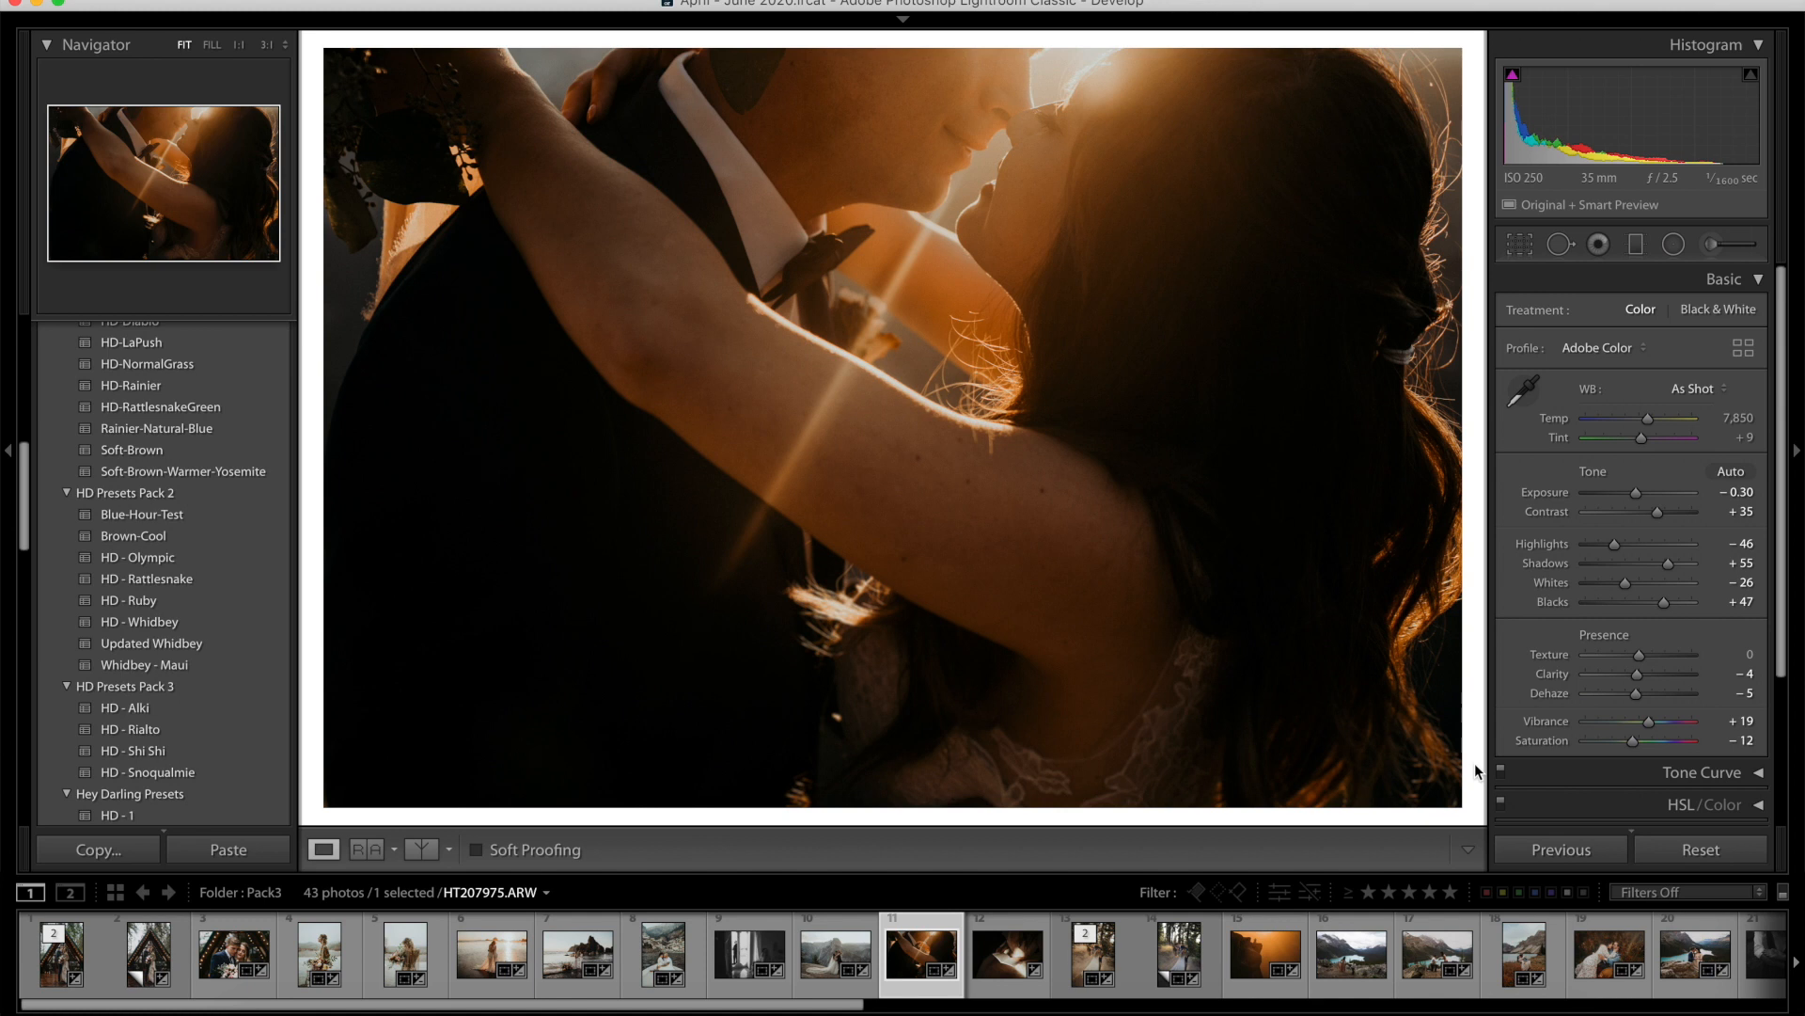
key(backslash)
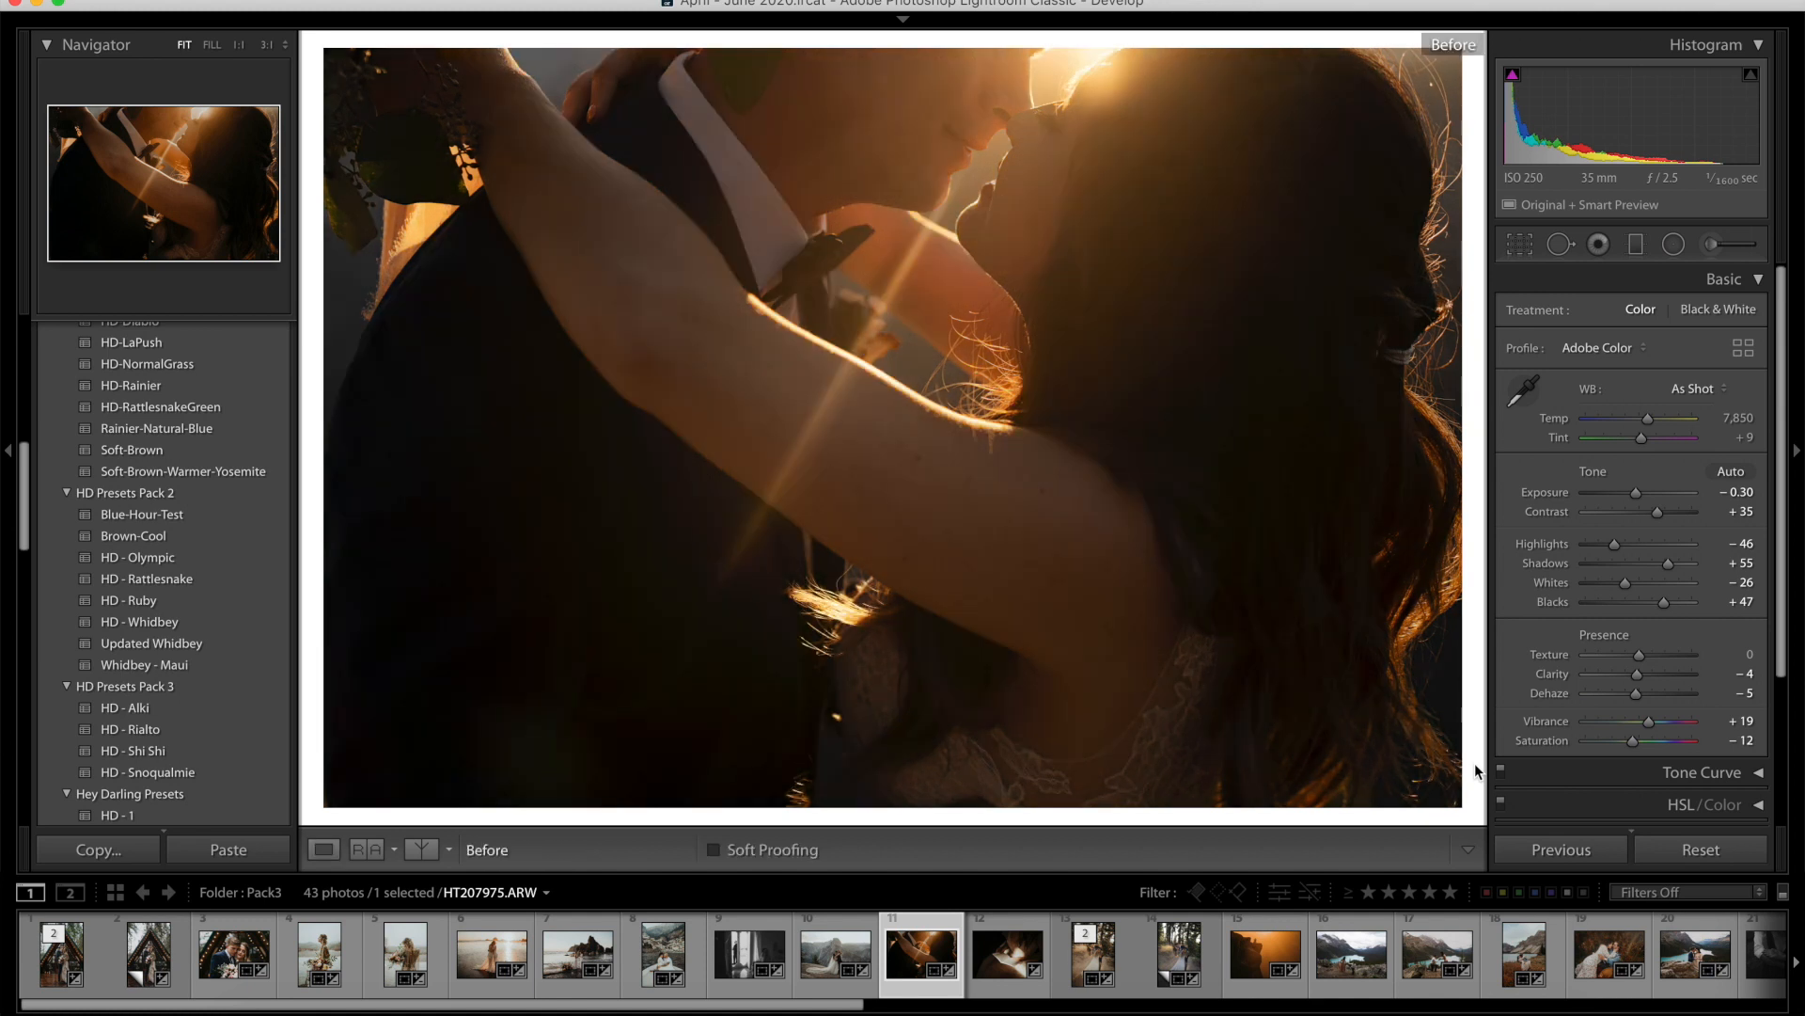
key(backslash)
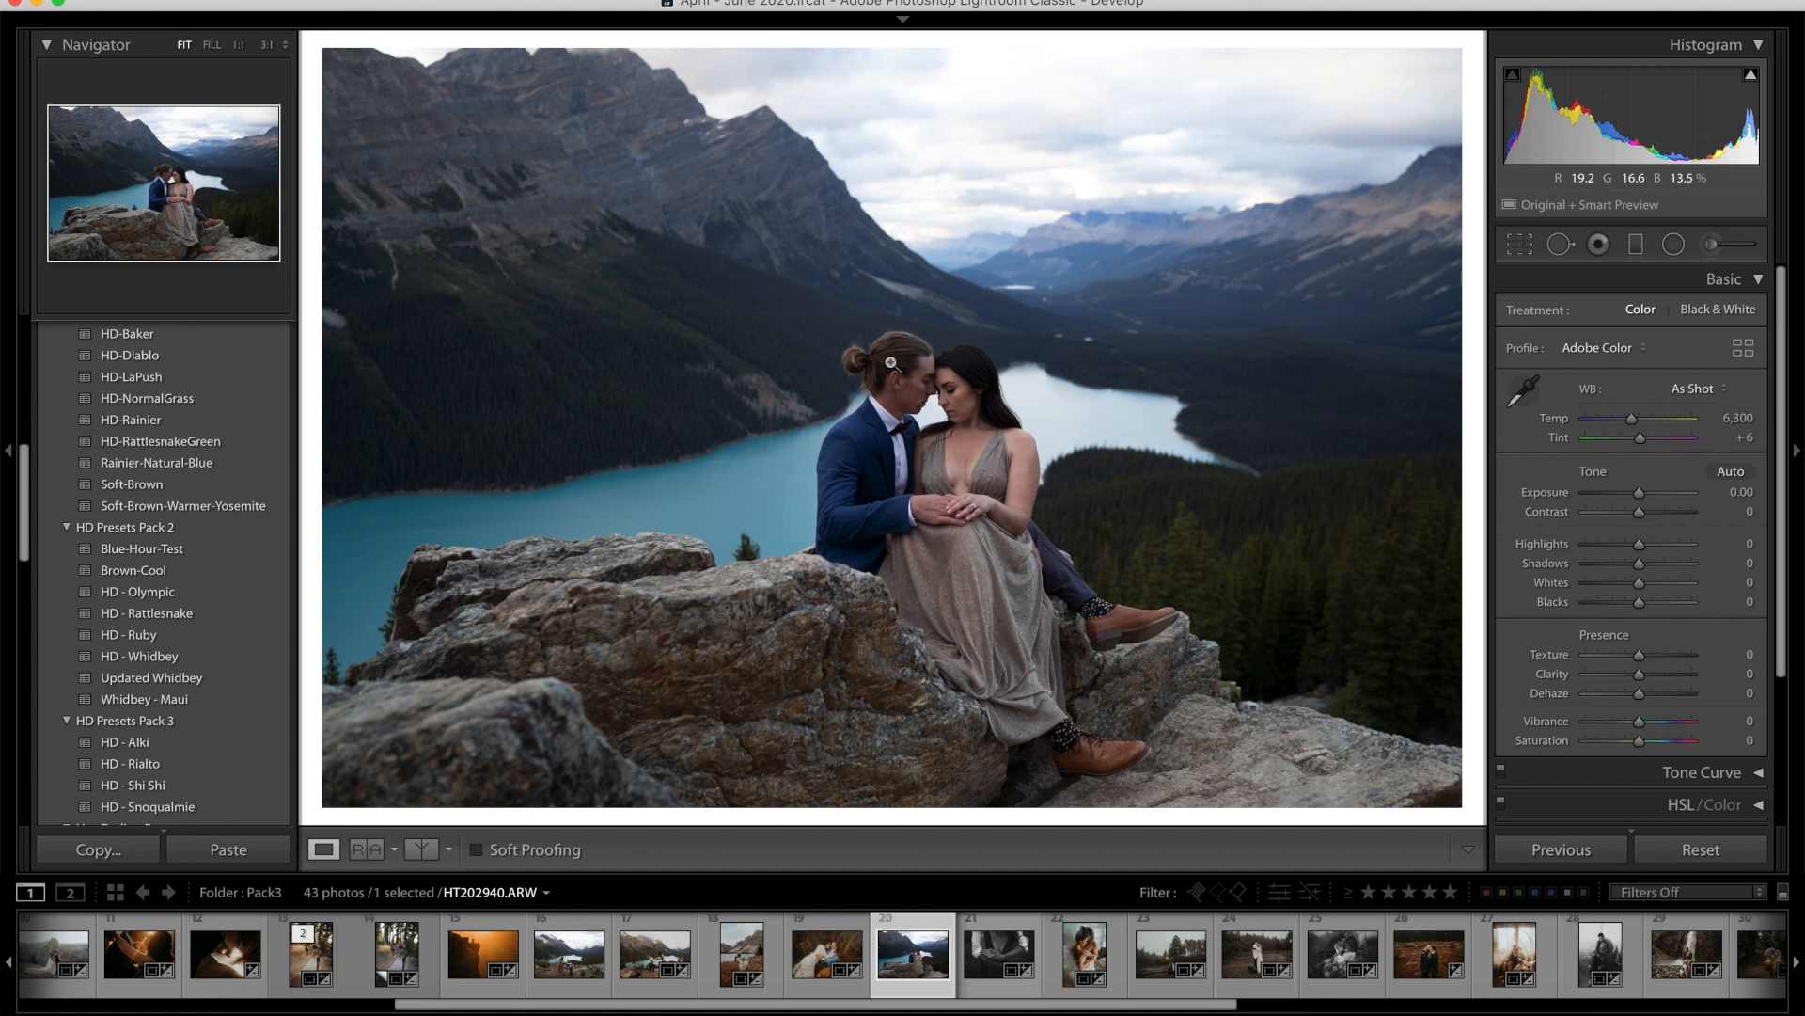
Crop the mountain lake photo slightly tighter around the seated couple at the original aspect ratio.
click(1517, 244)
drag(323, 48, 346, 58)
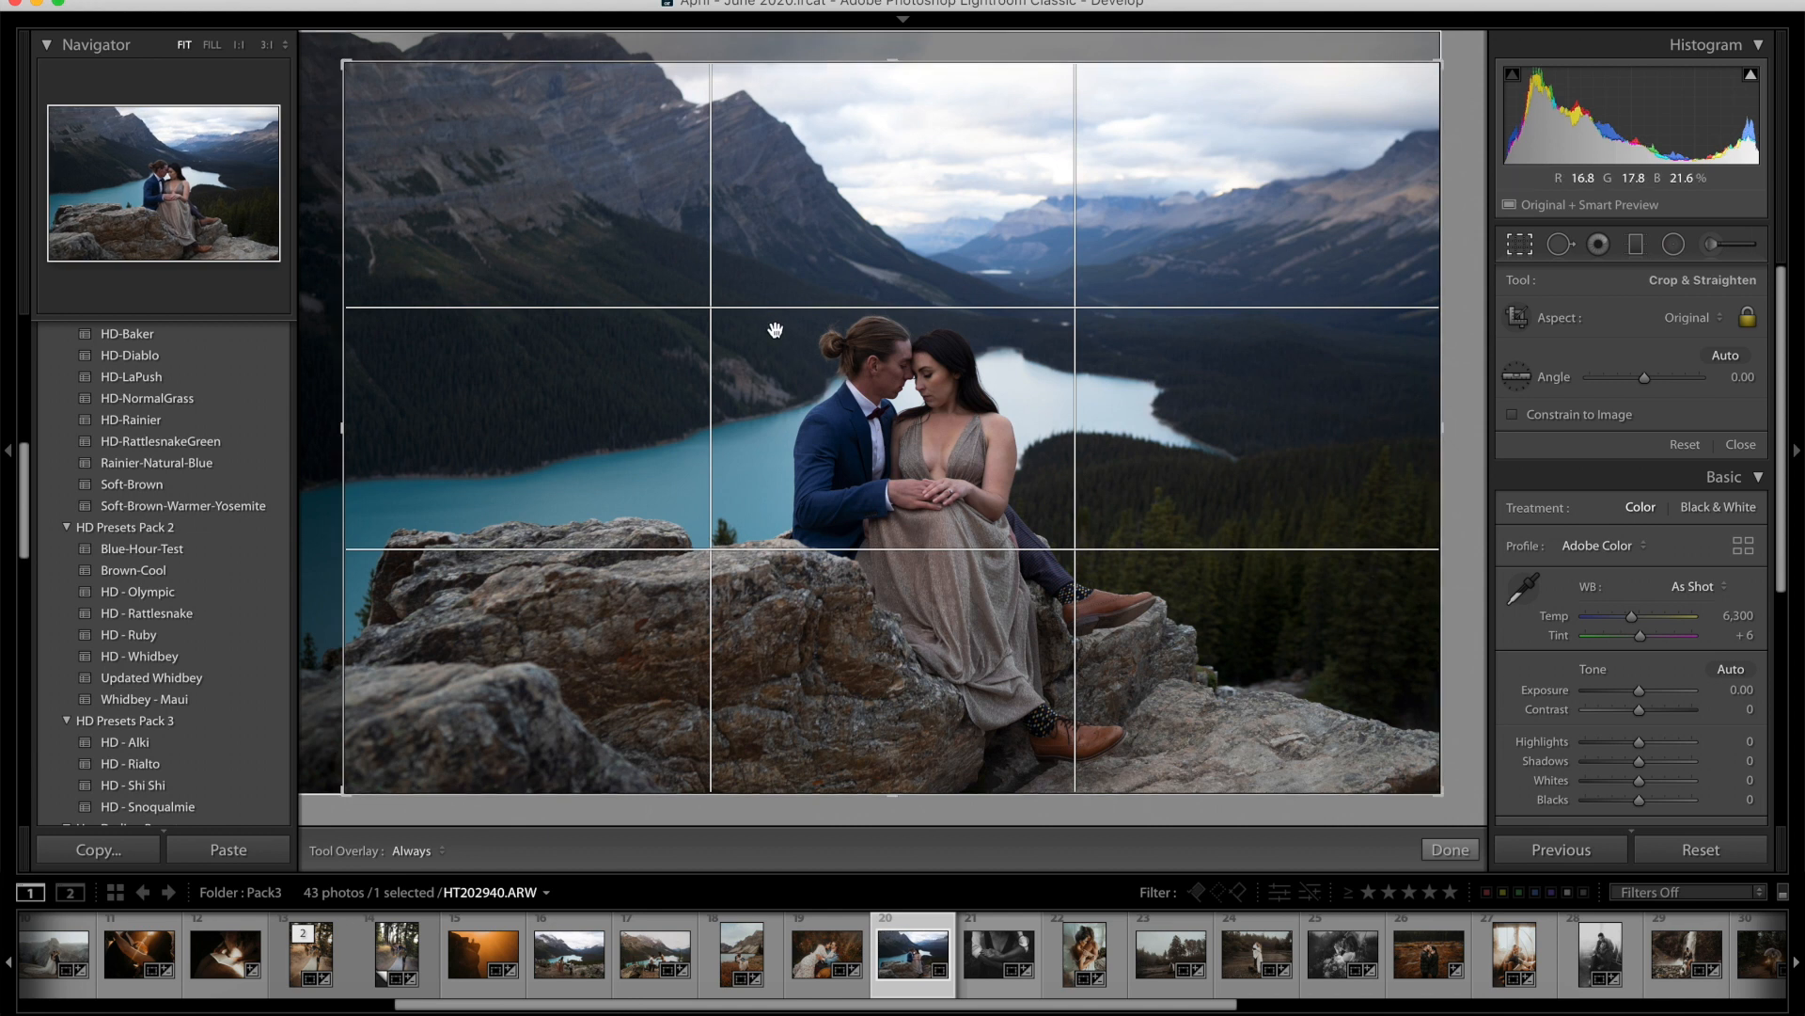
key(Return)
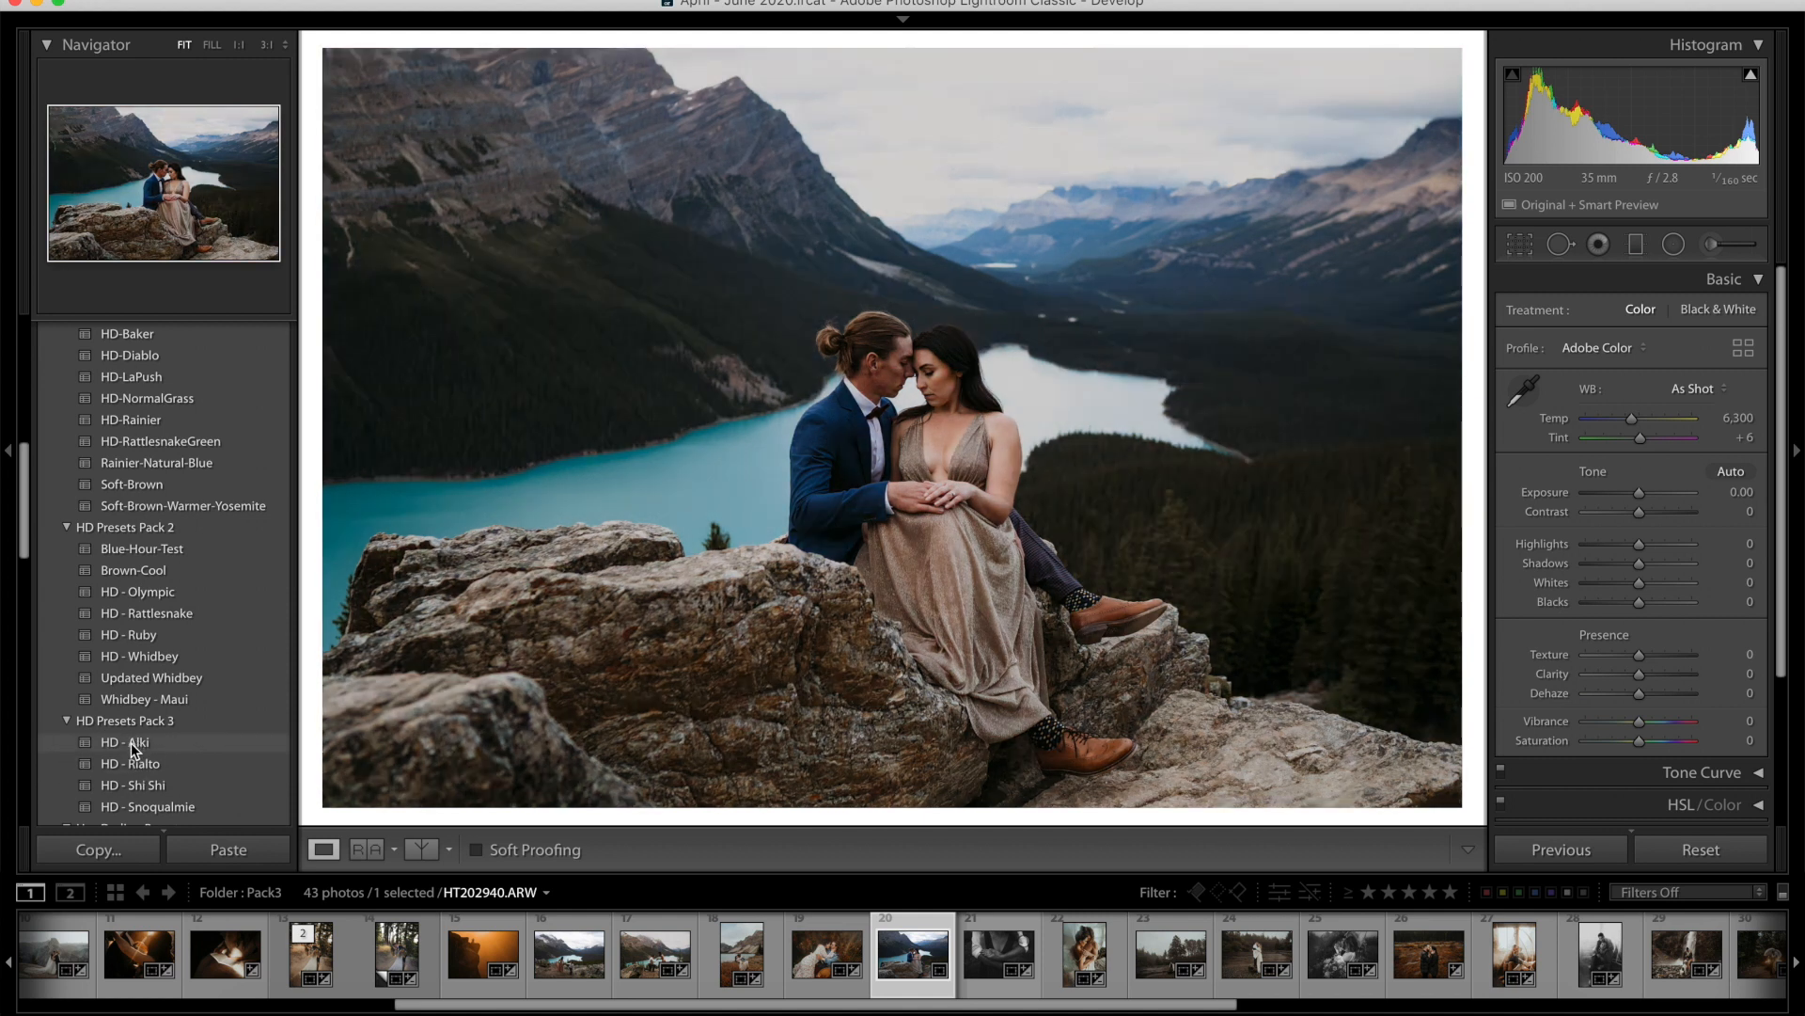
Apply the HD - Alki preset to the mountain lake photo and compare it with the before version.
click(132, 742)
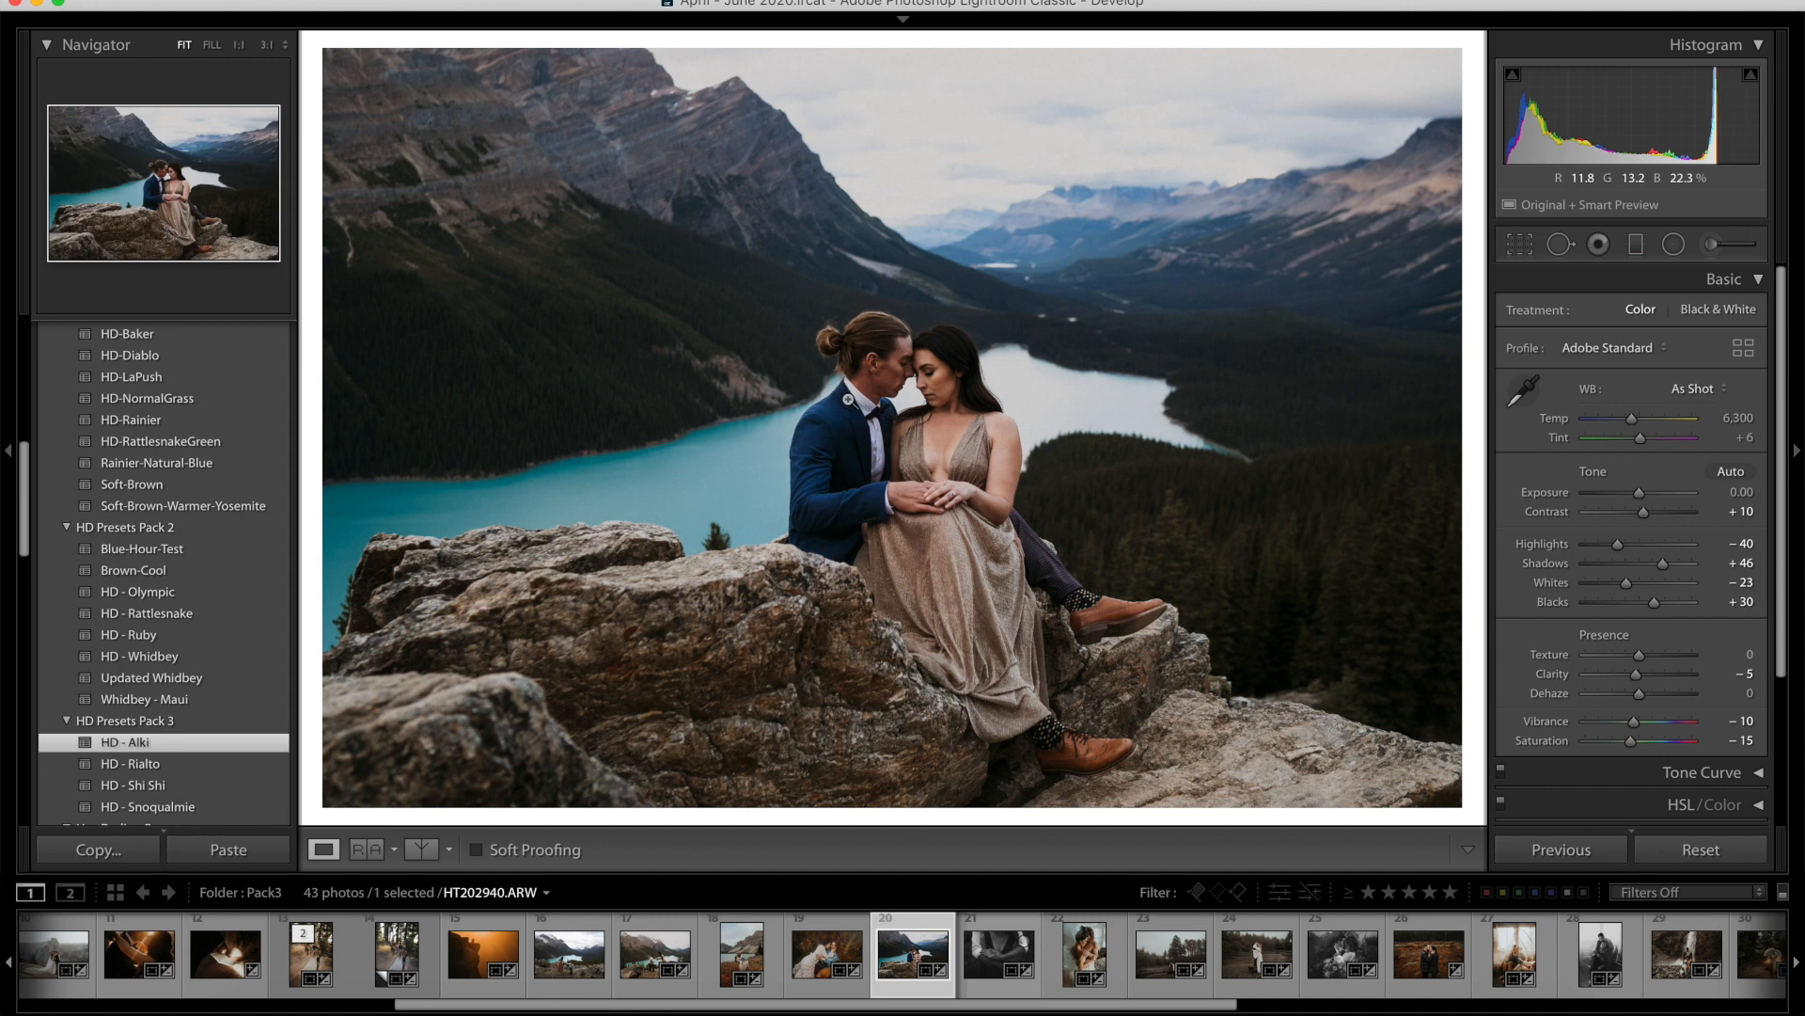
key(backslash)
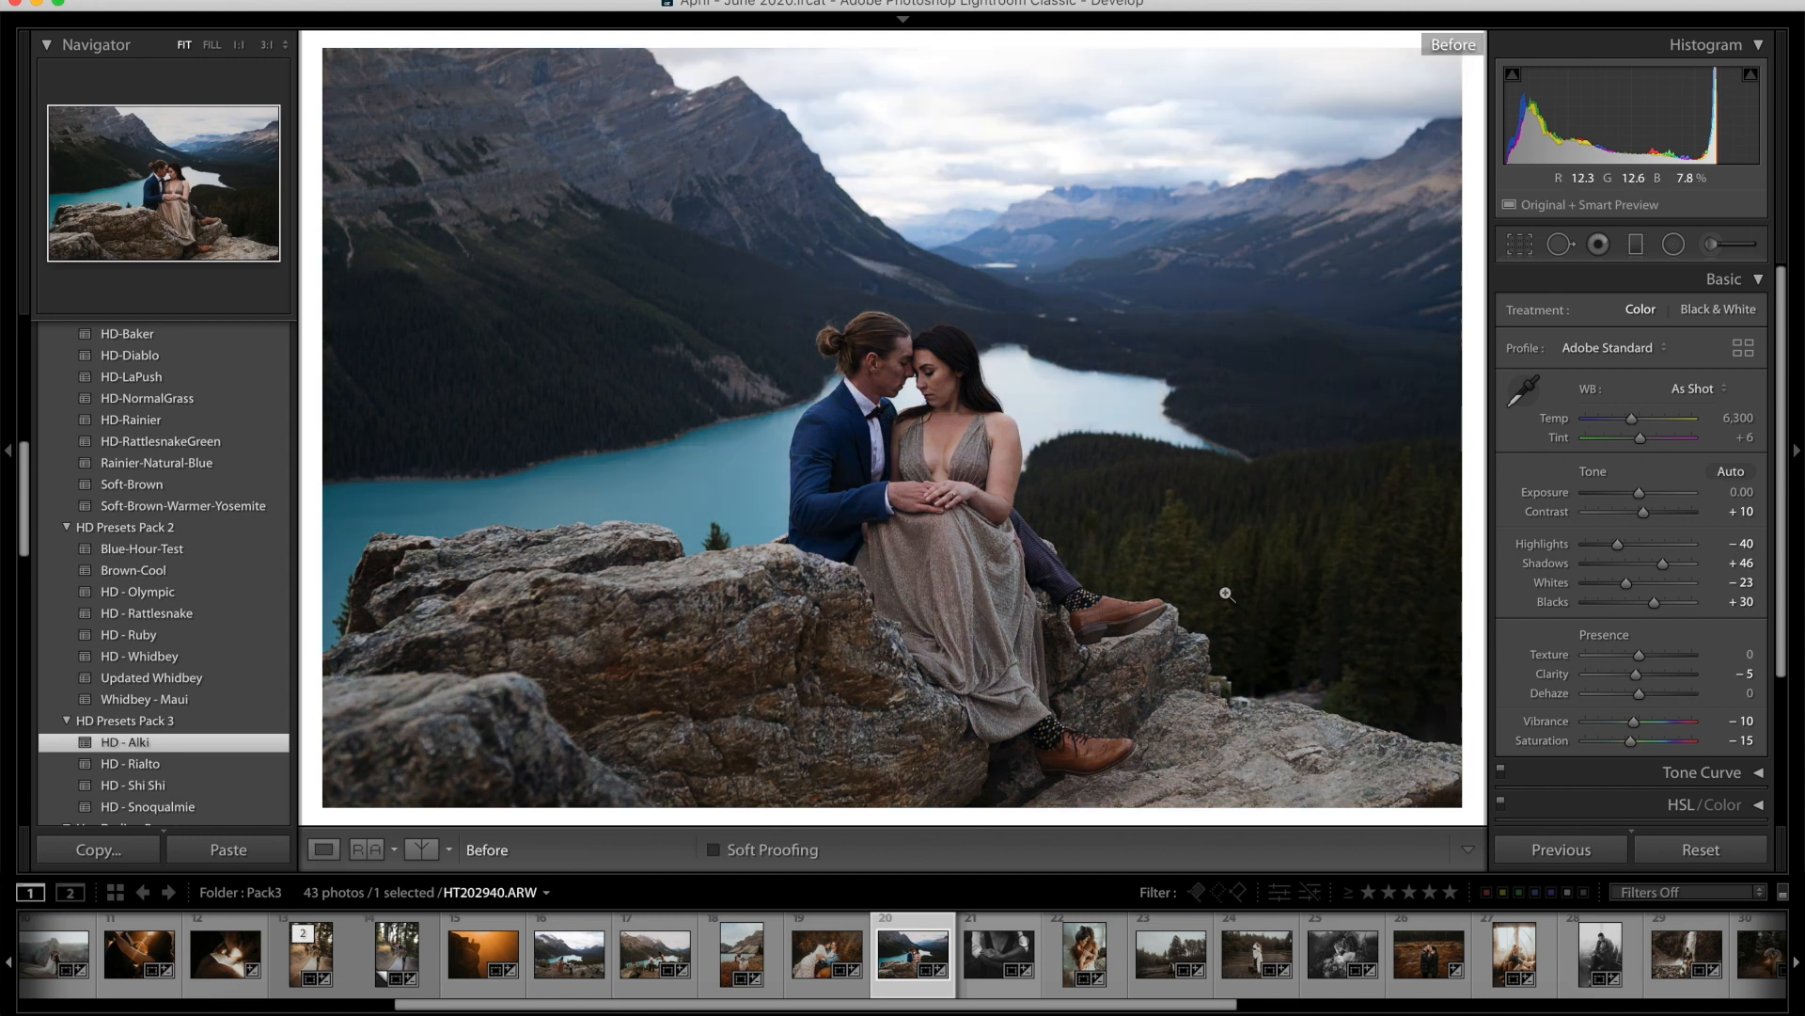
Compare the mountain lake photo with its before version, both in full and in a close-up of the couple.
key(backslash)
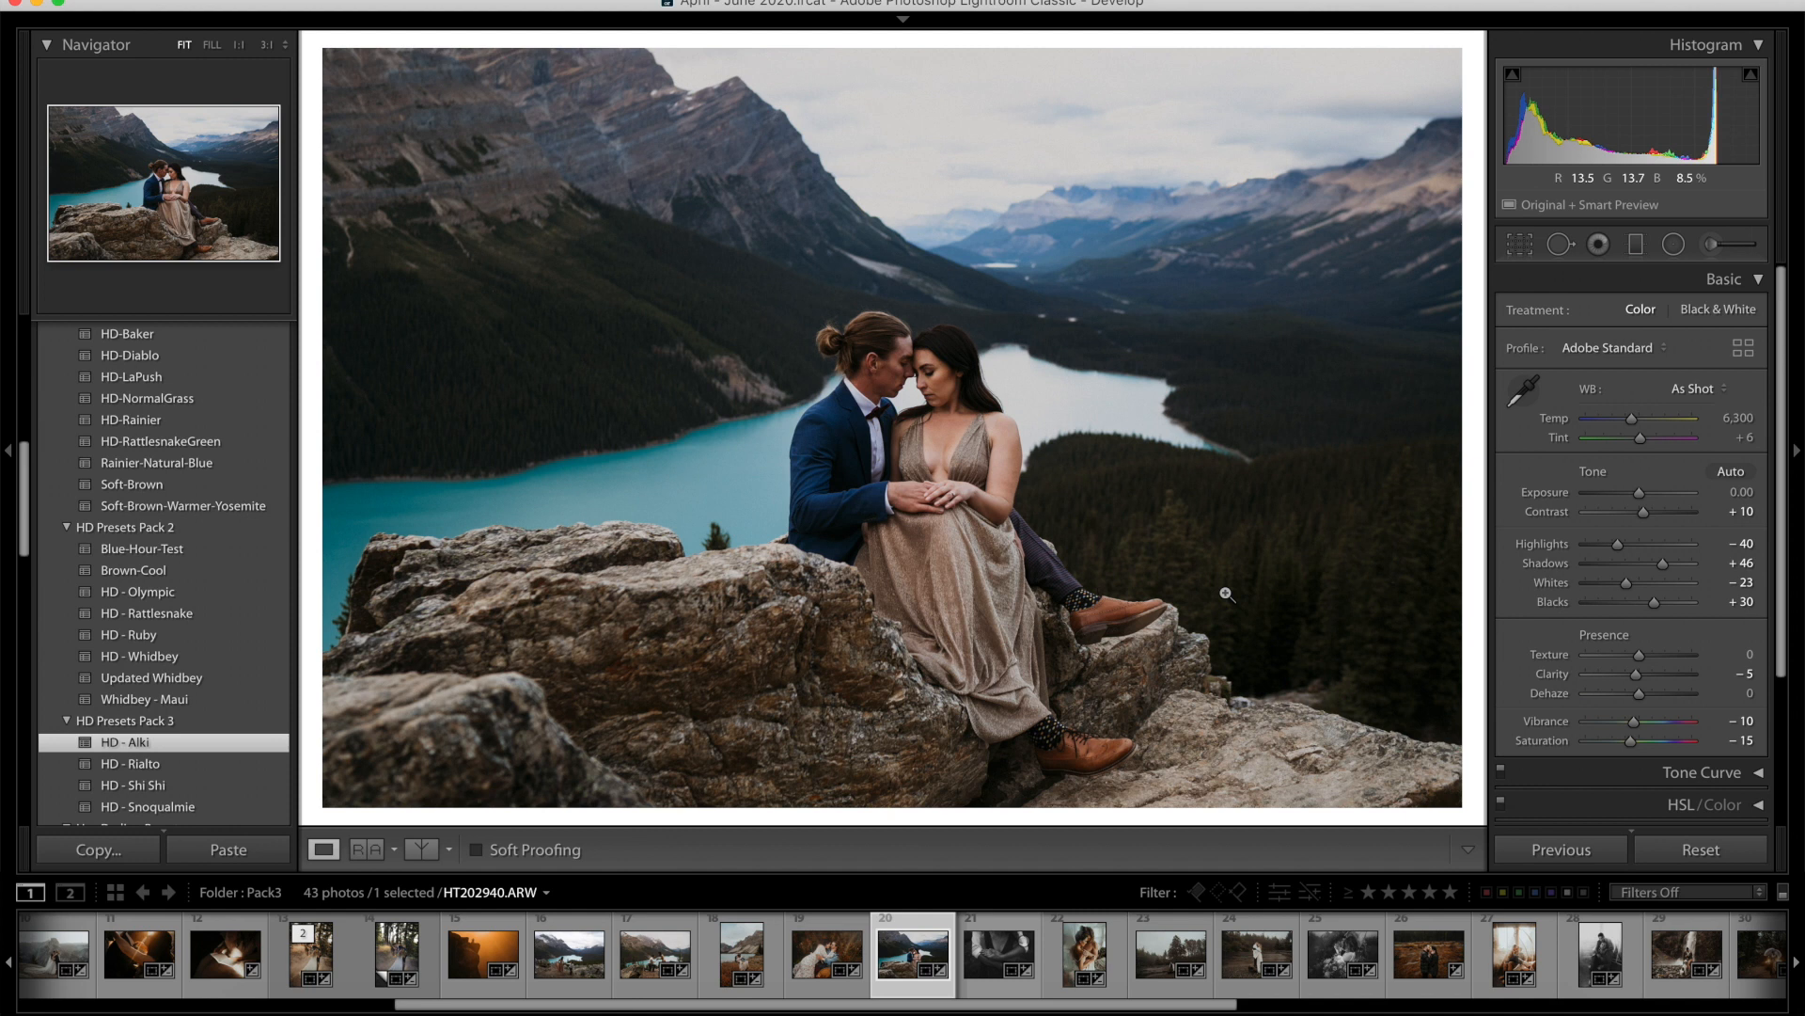
key(backslash)
key(backslash)
click(931, 395)
drag(893, 382, 909, 238)
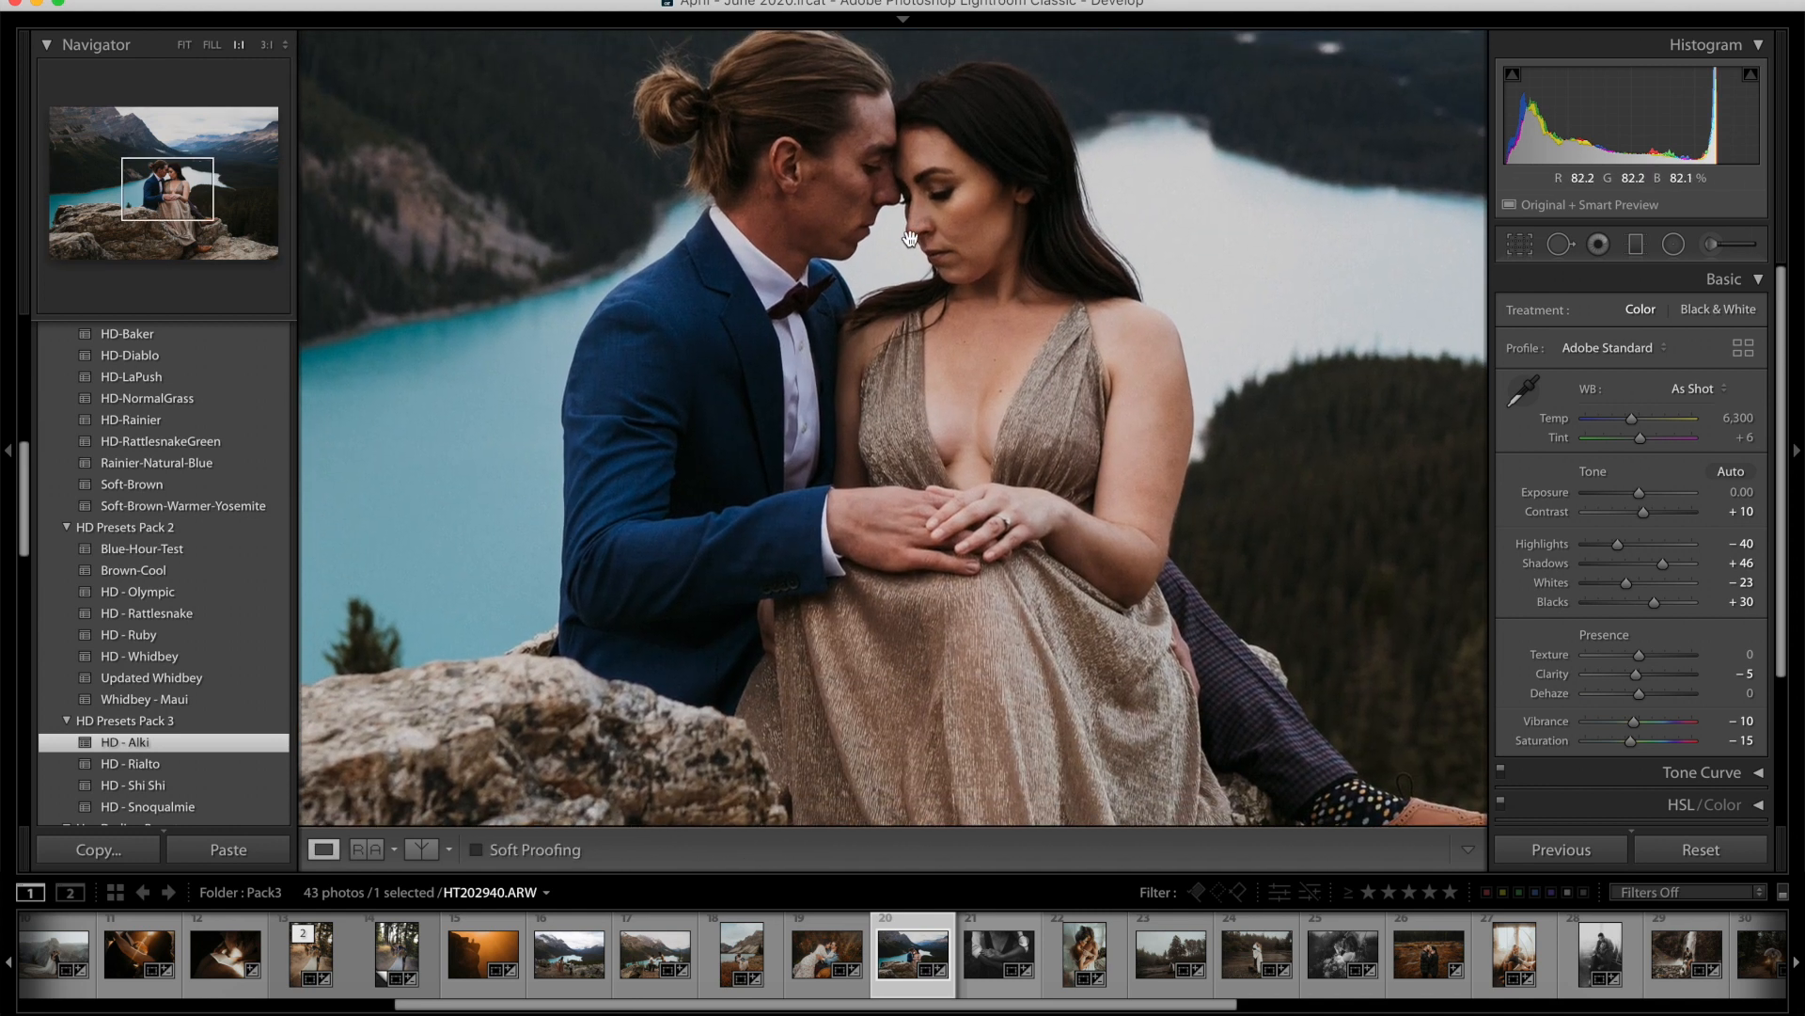
key(backslash)
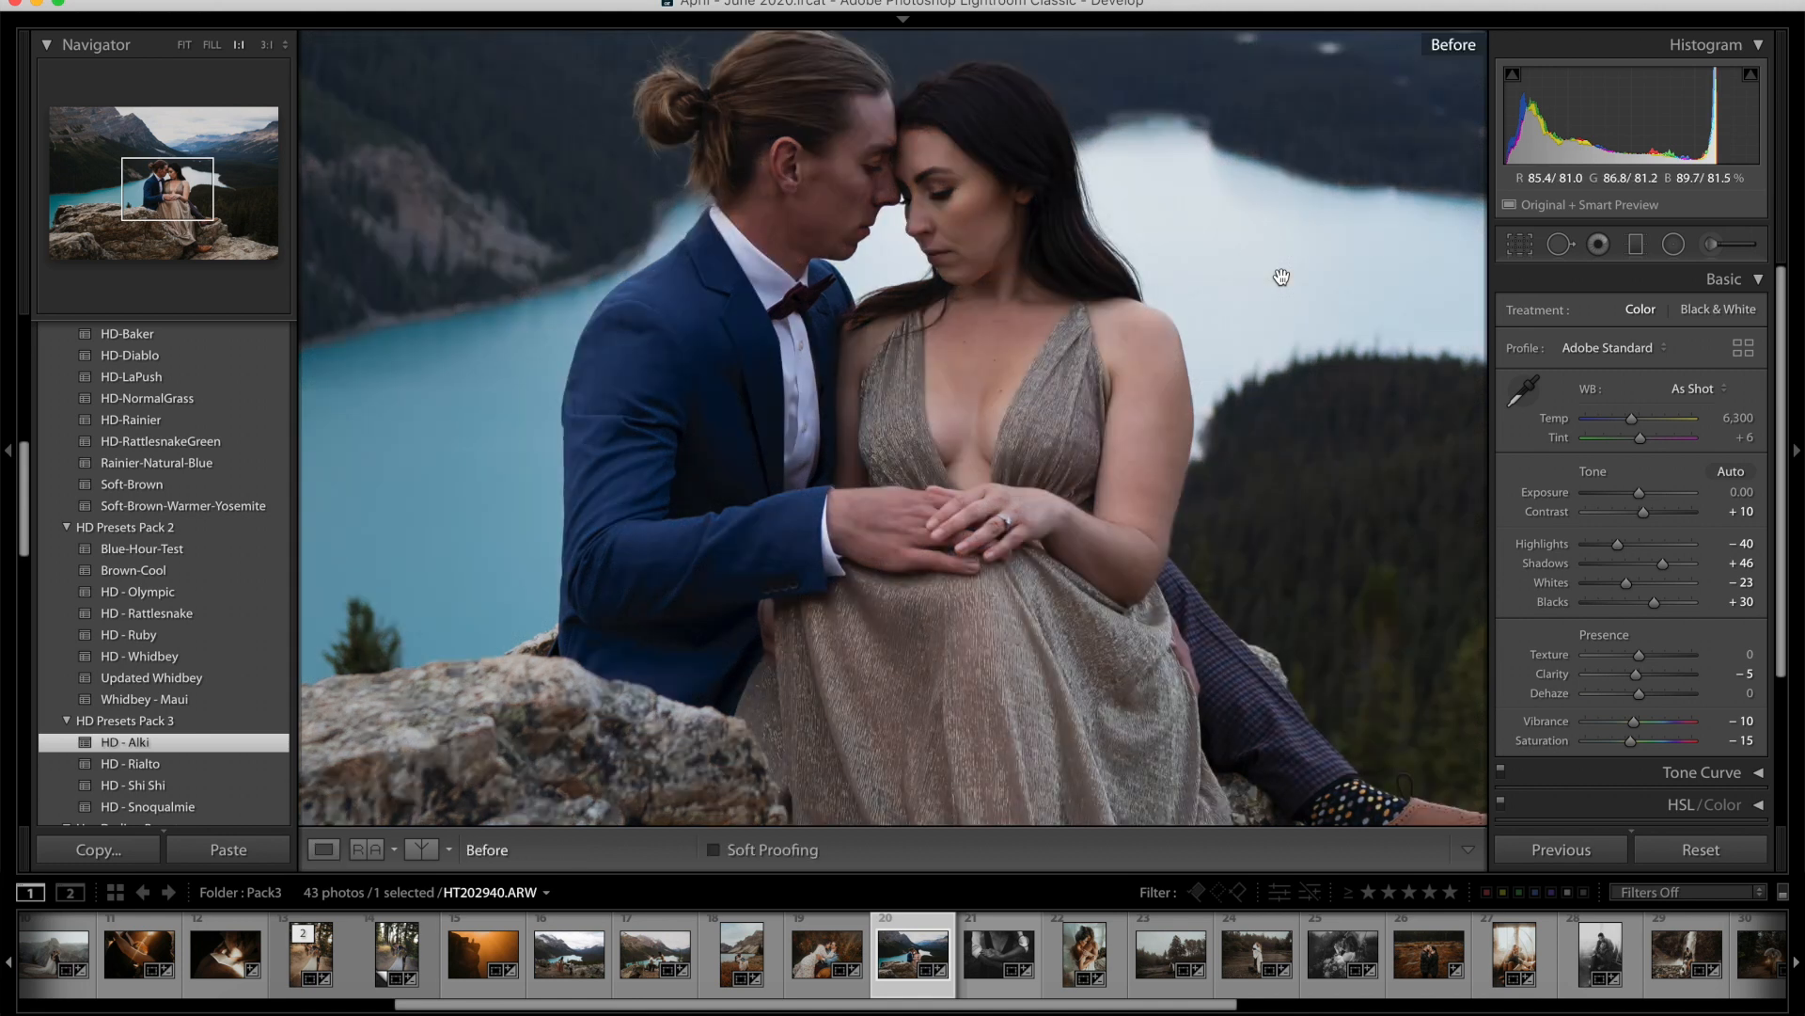
key(backslash)
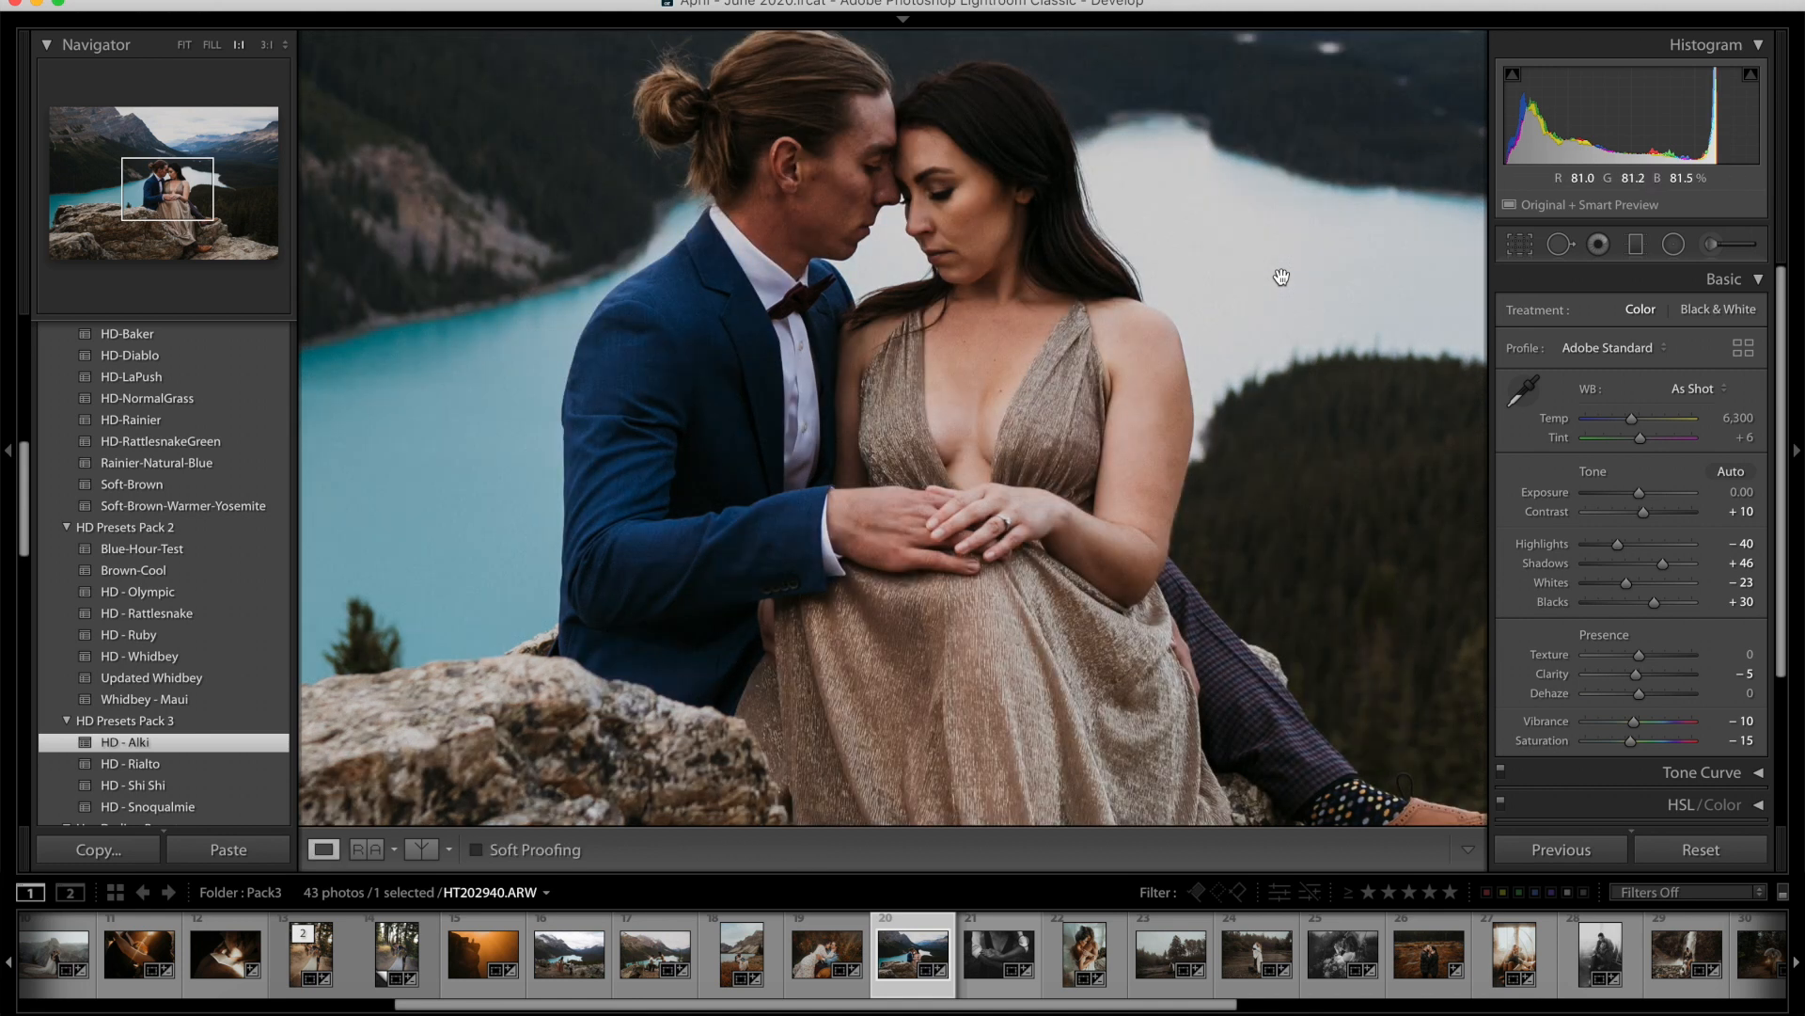
click(1282, 279)
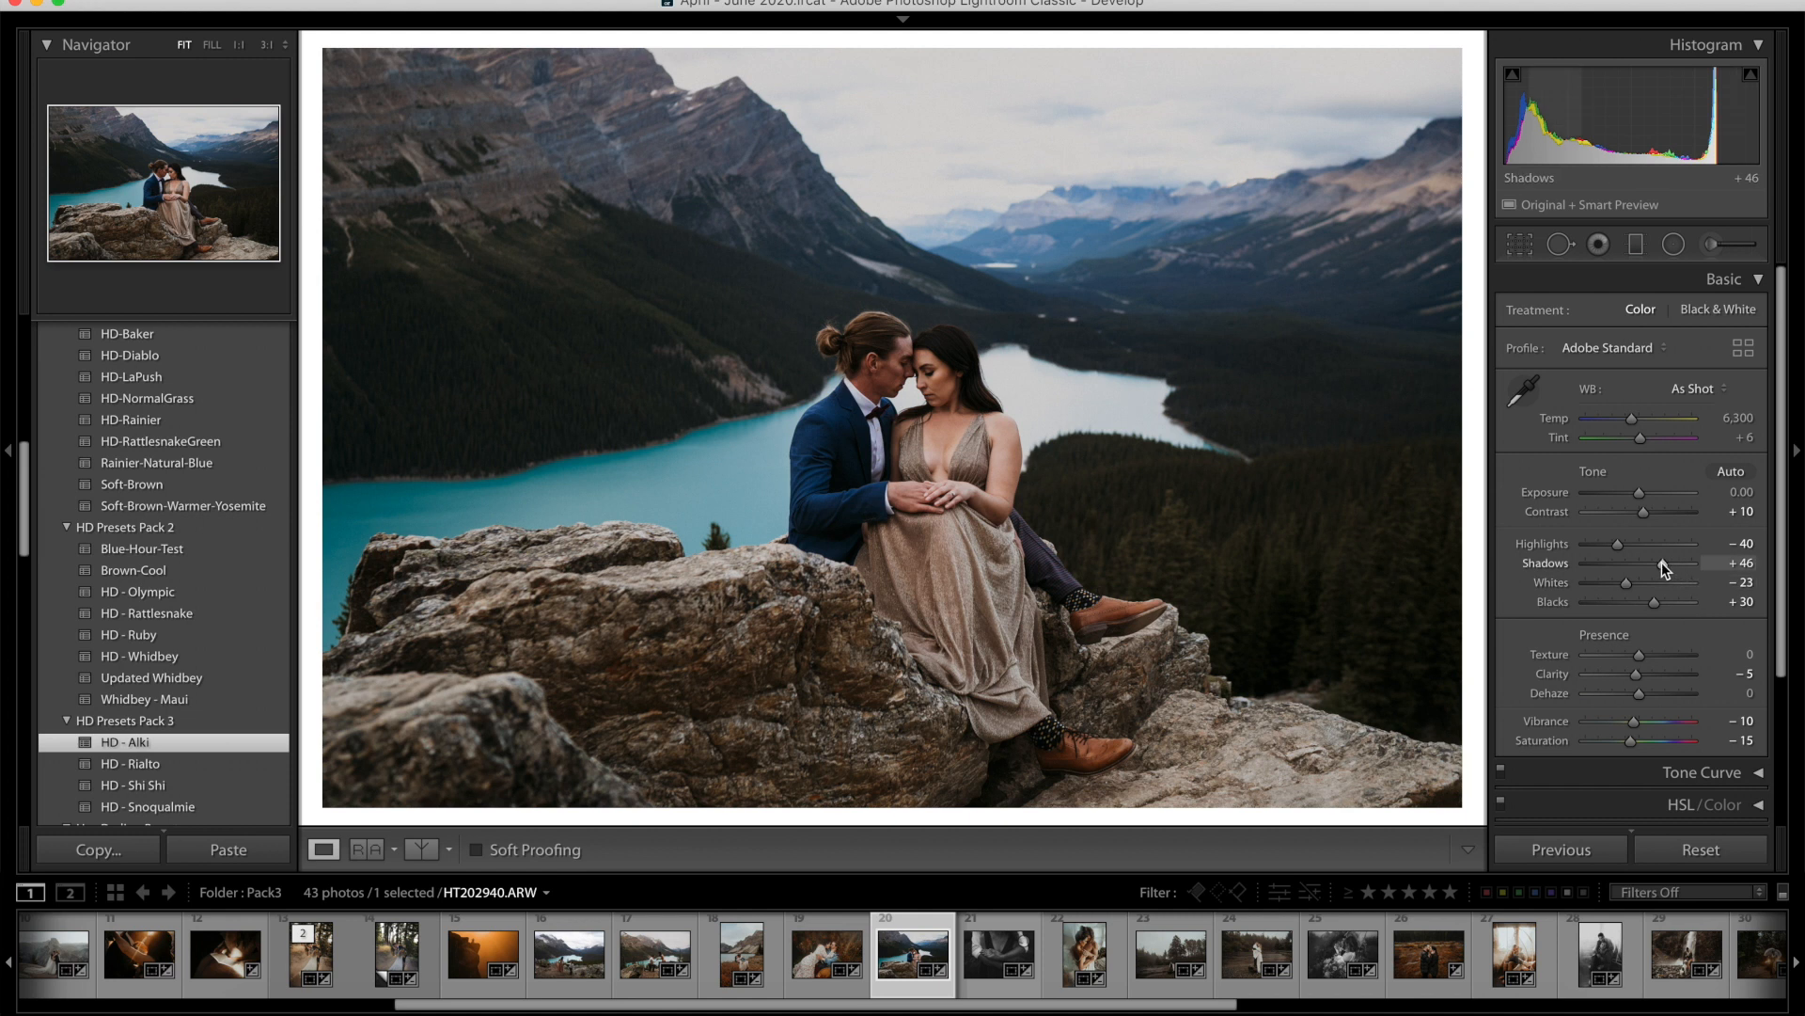
Set the mountain lake photo's Shadows to +57 and its white balance Temp to 6,765.
drag(1662, 562, 1666, 563)
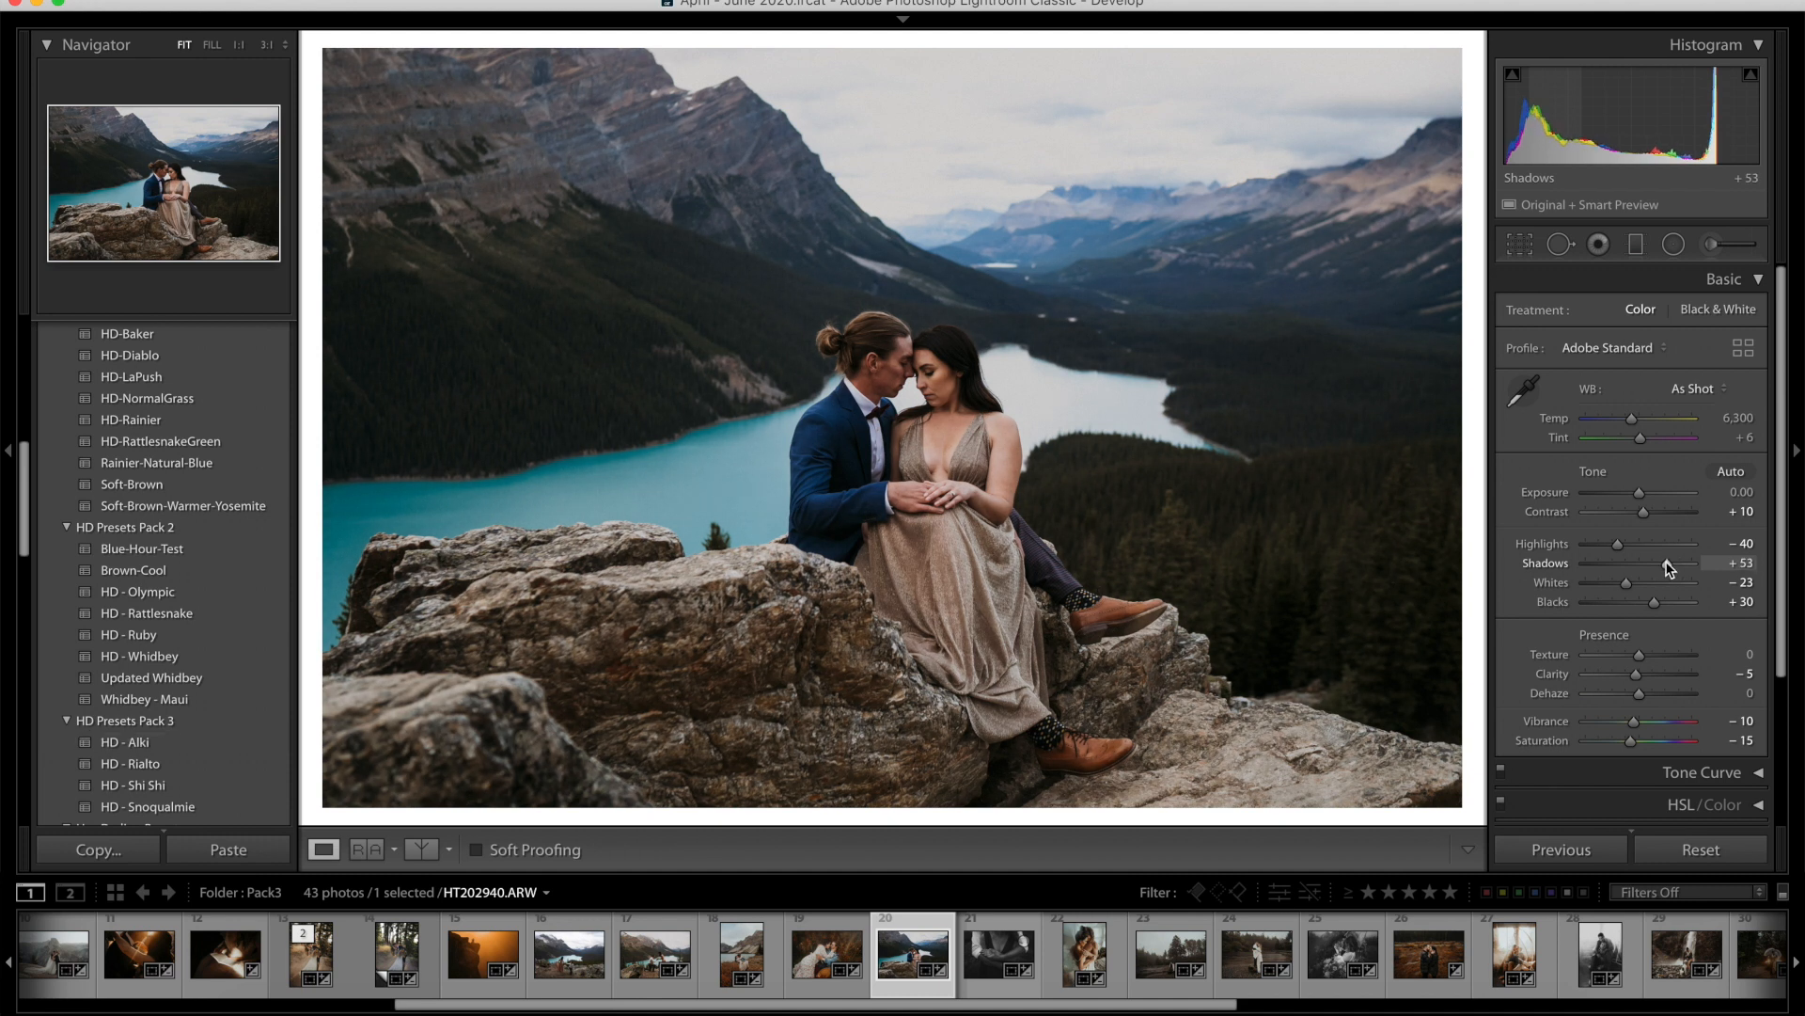
drag(1666, 562, 1667, 562)
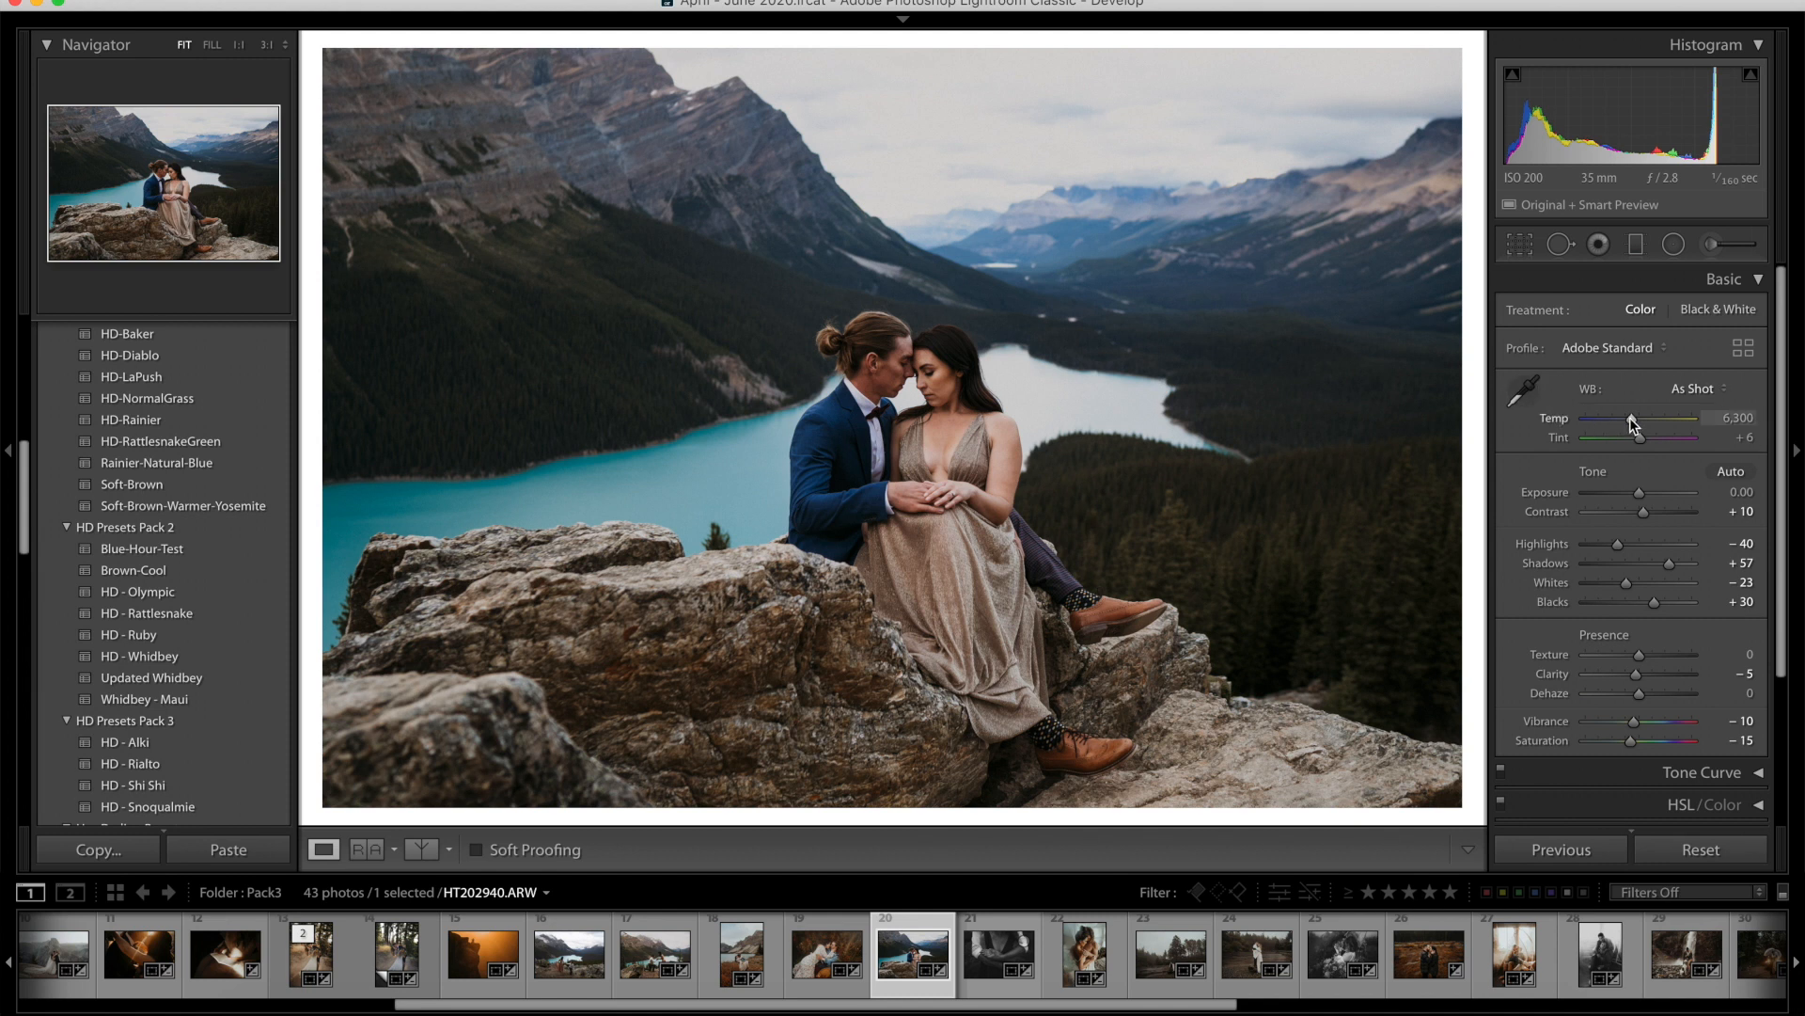
drag(1629, 418, 1634, 416)
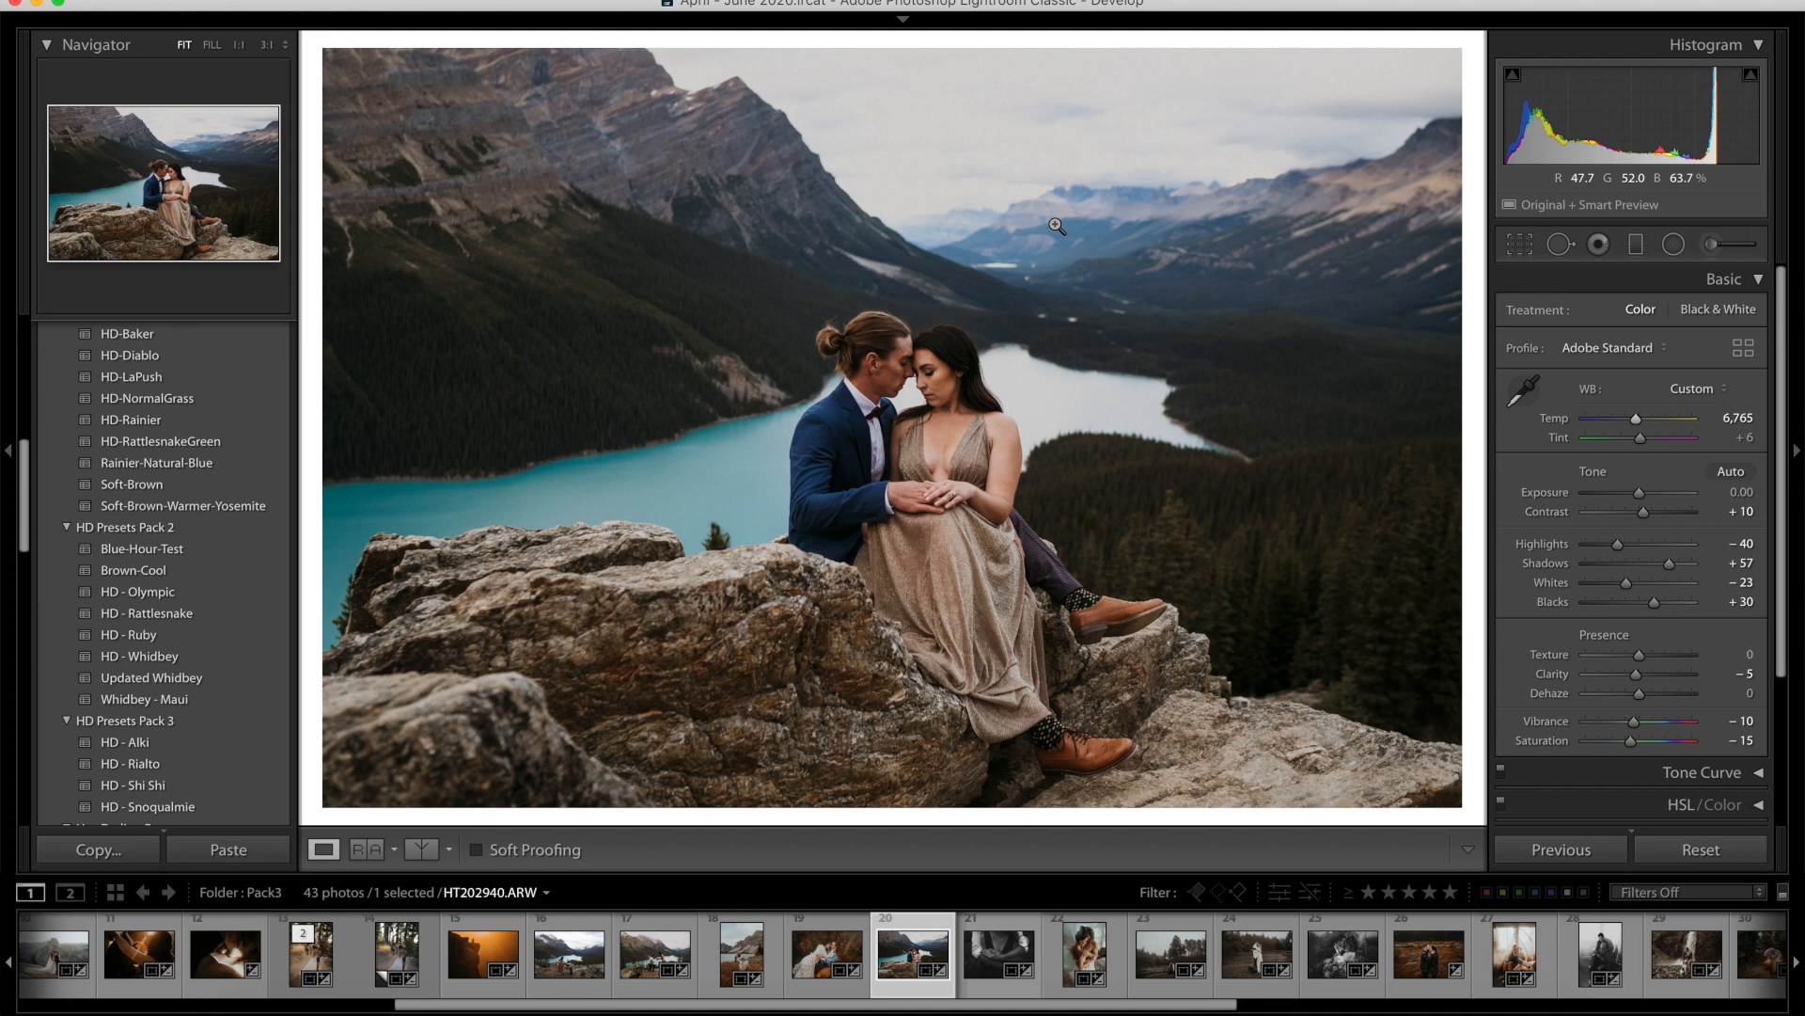
Add a horizontal graduated filter with Sharpness -100 rising over the foreground rocks, and finish the filter edit.
click(1636, 246)
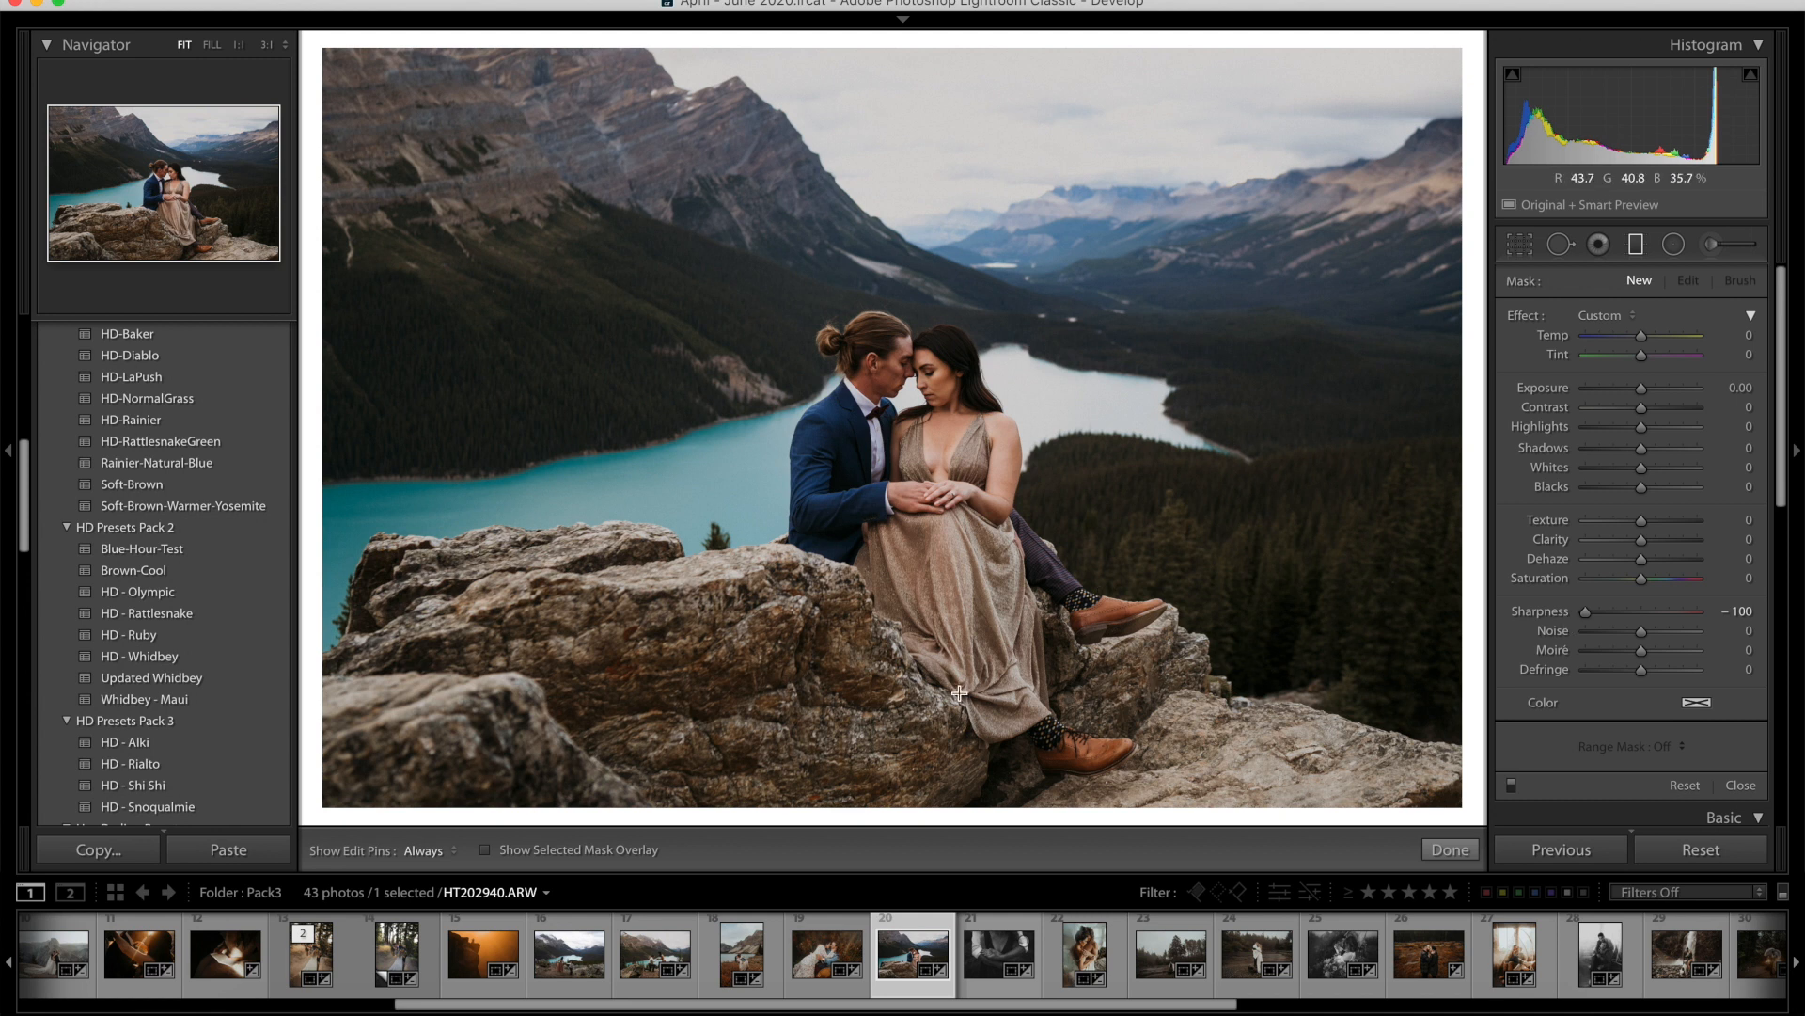
drag(959, 693, 959, 551)
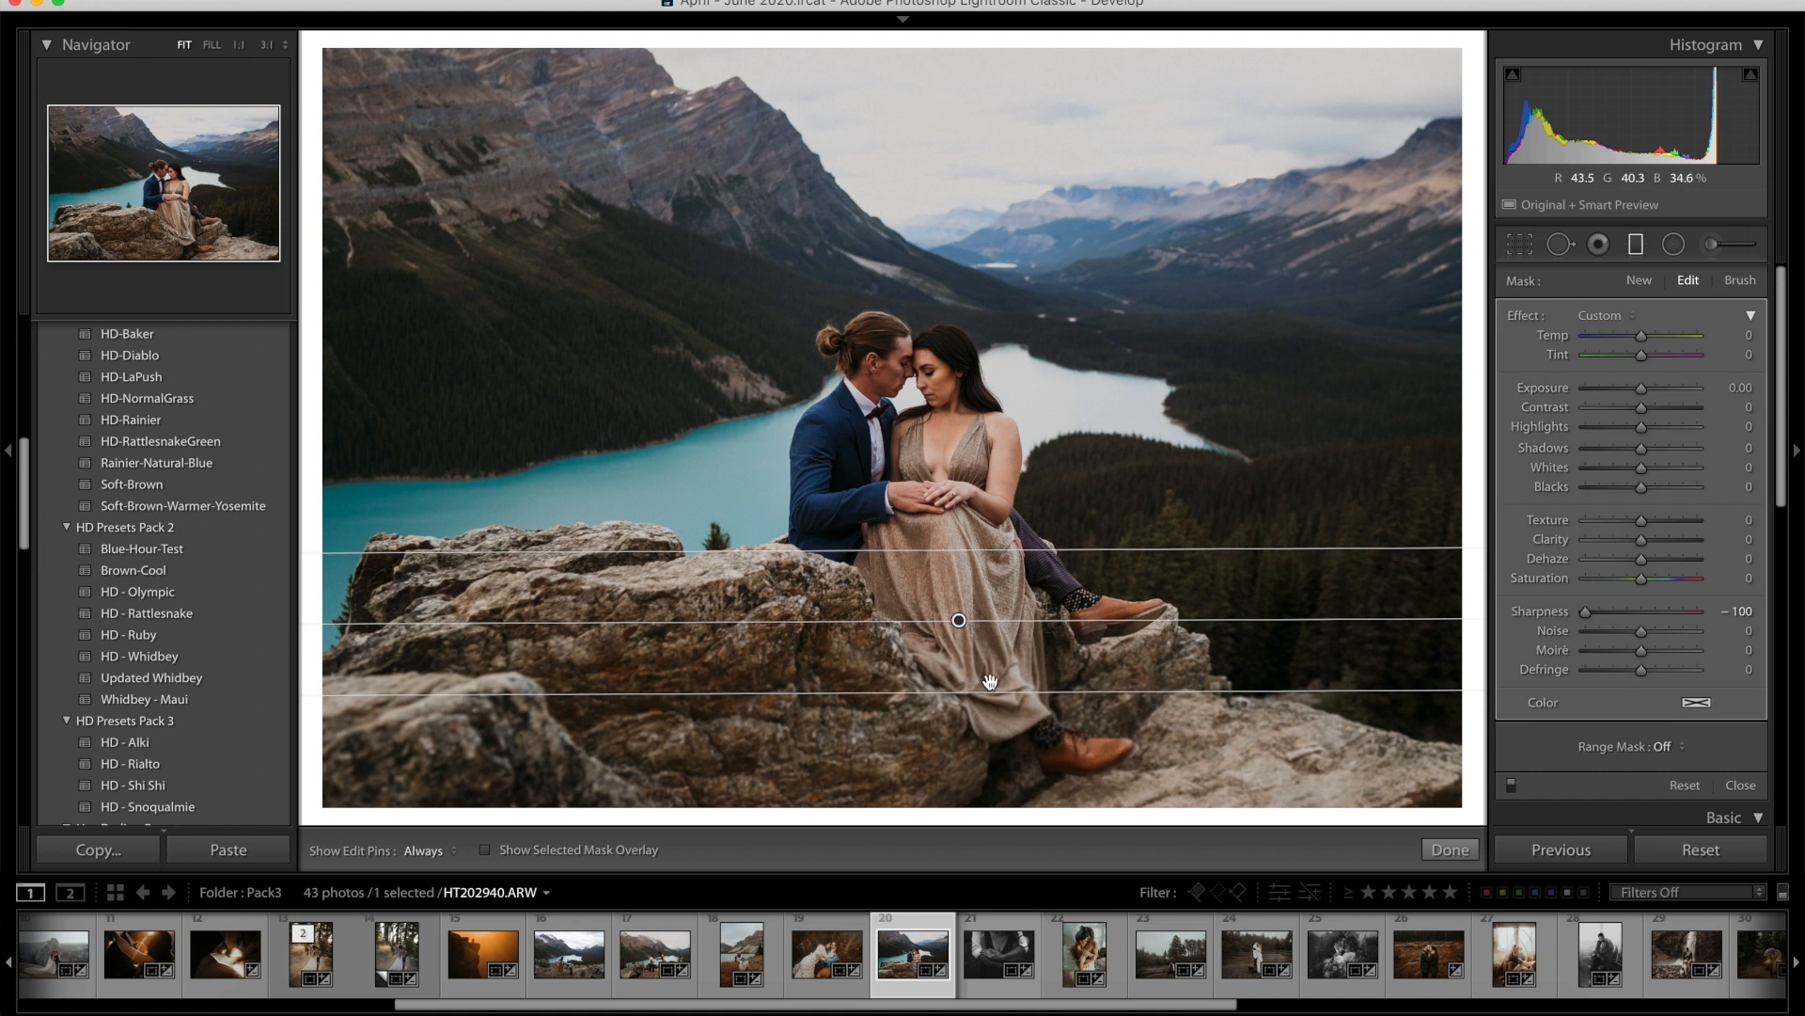
click(1450, 849)
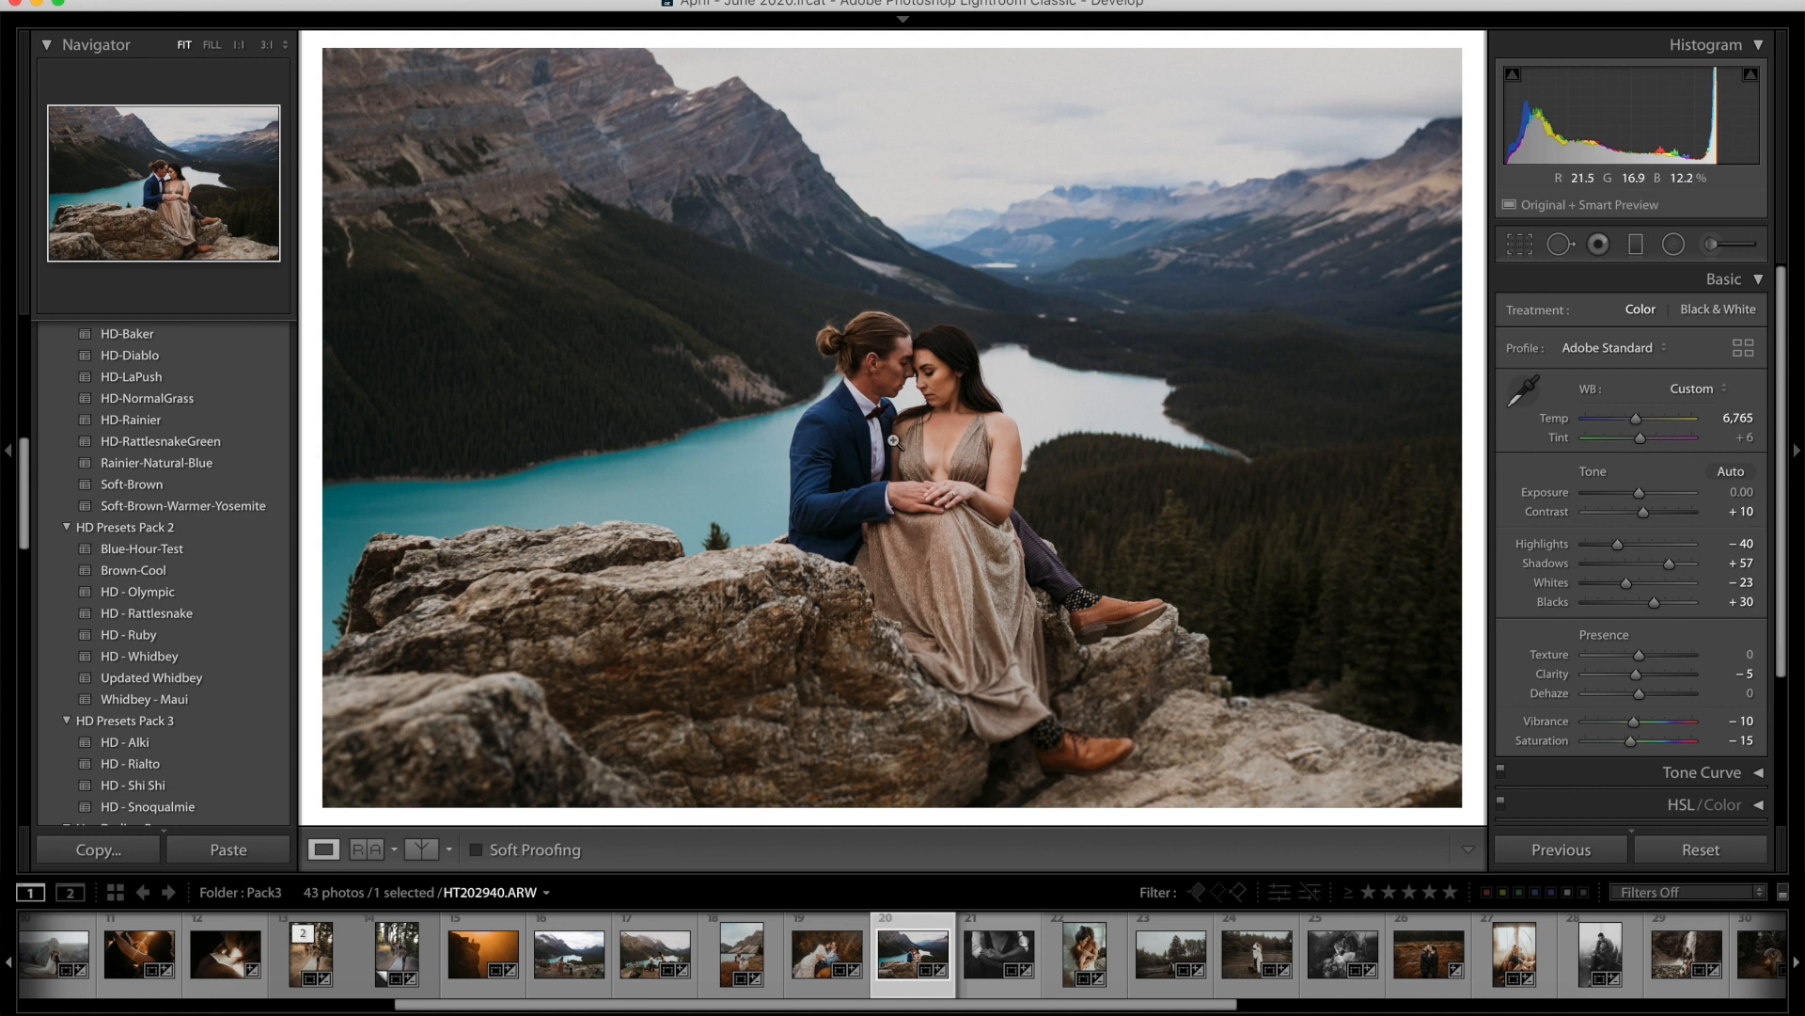
Go to the next photo, the close-up of embracing arms, and apply the HD - Rattlesnake preset.
key(Right)
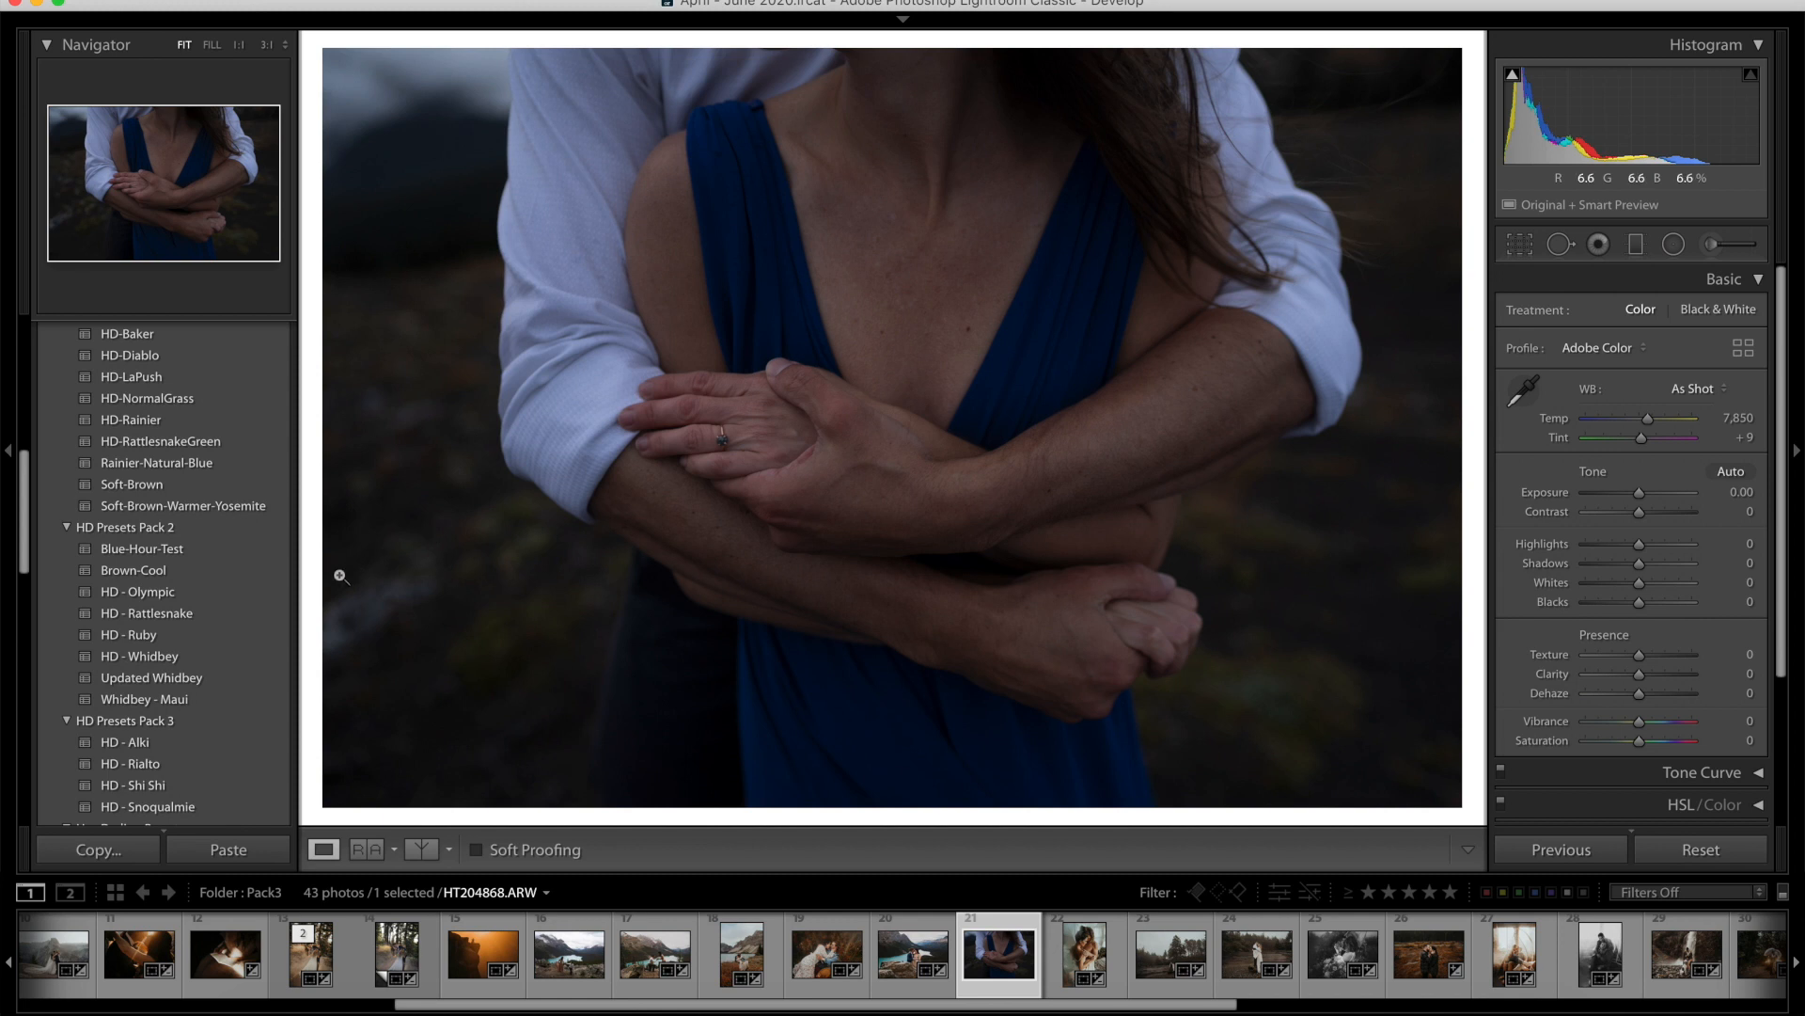
click(172, 618)
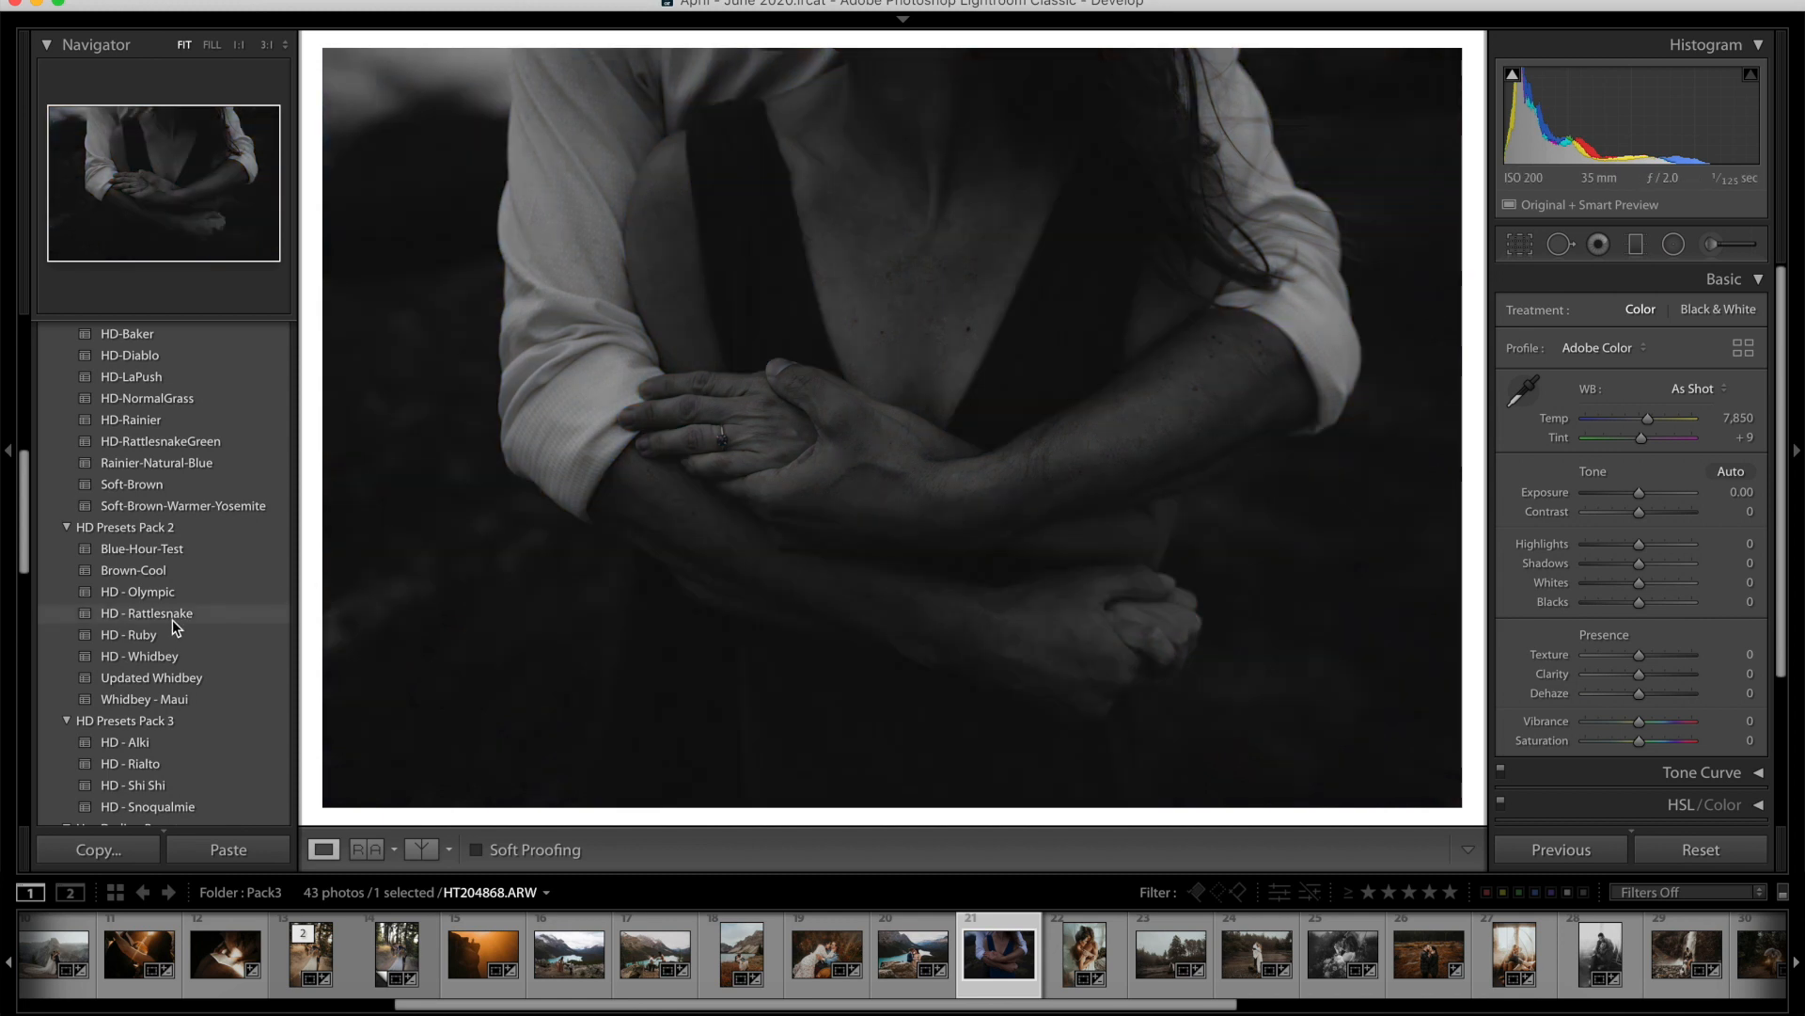
click(172, 619)
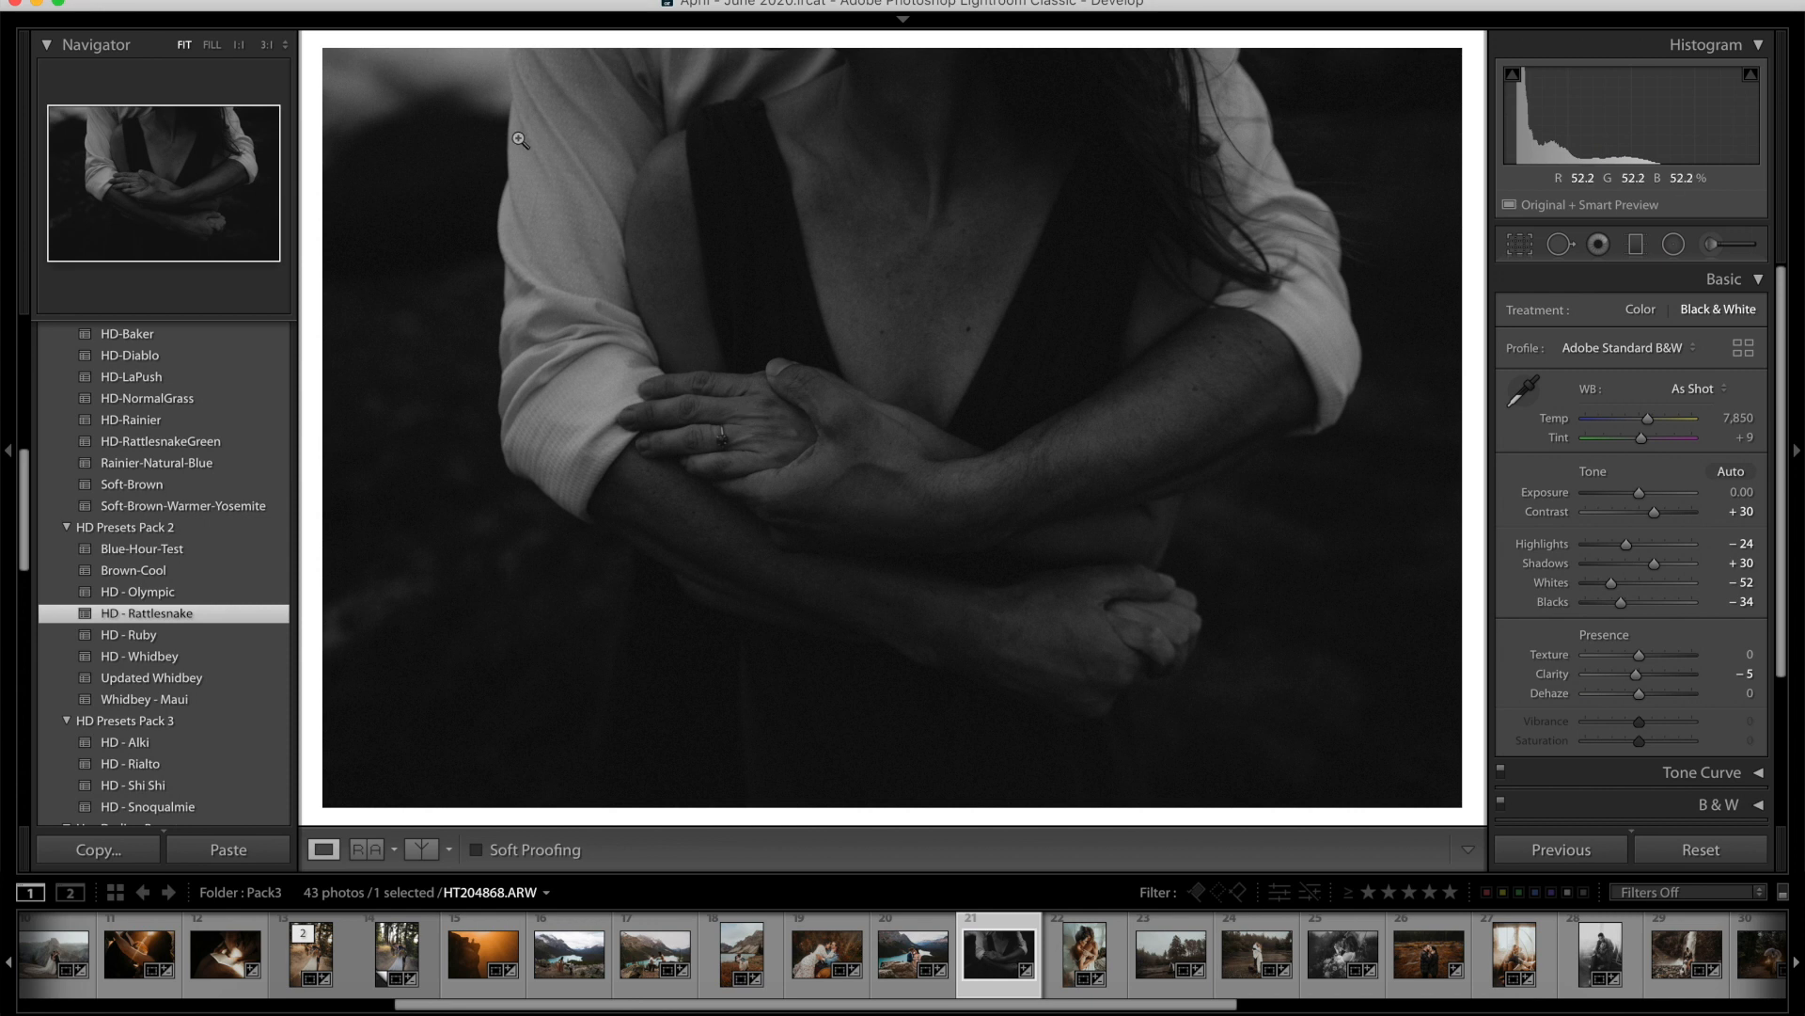
Crop the embracing arms photo slightly tighter at the original aspect ratio, centring the arms in the frame.
click(1519, 243)
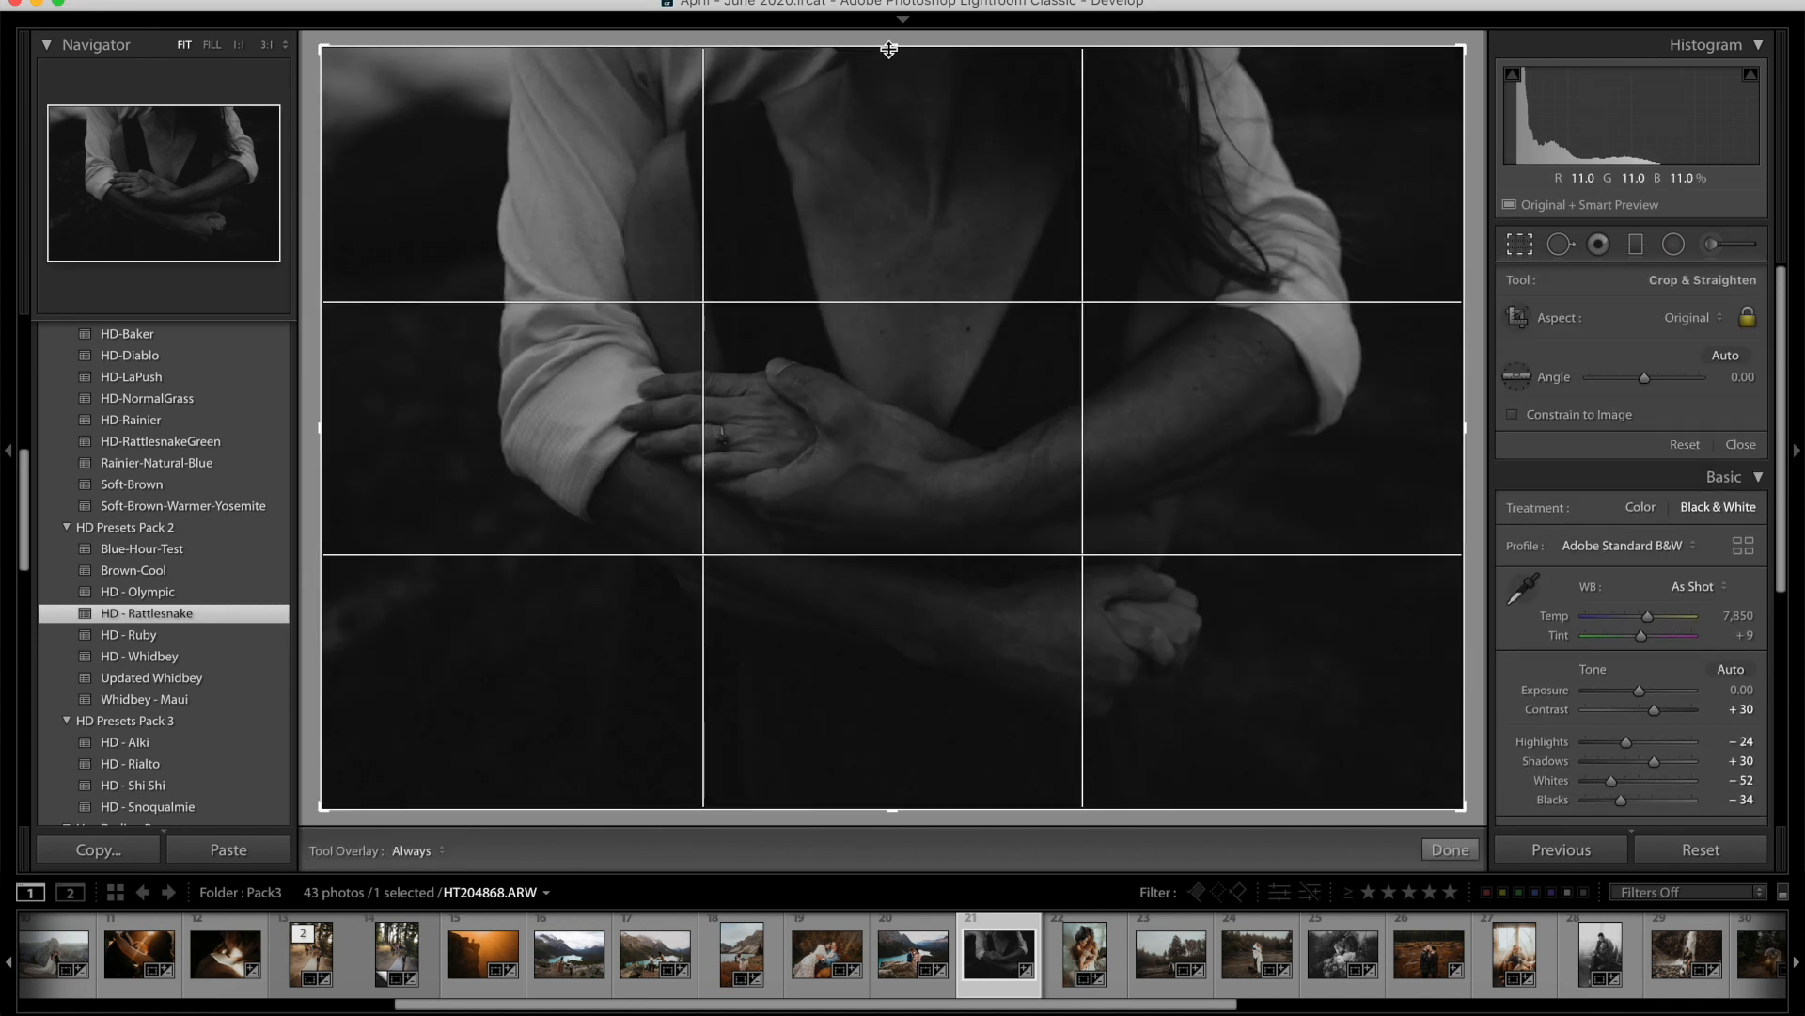
drag(888, 49, 888, 75)
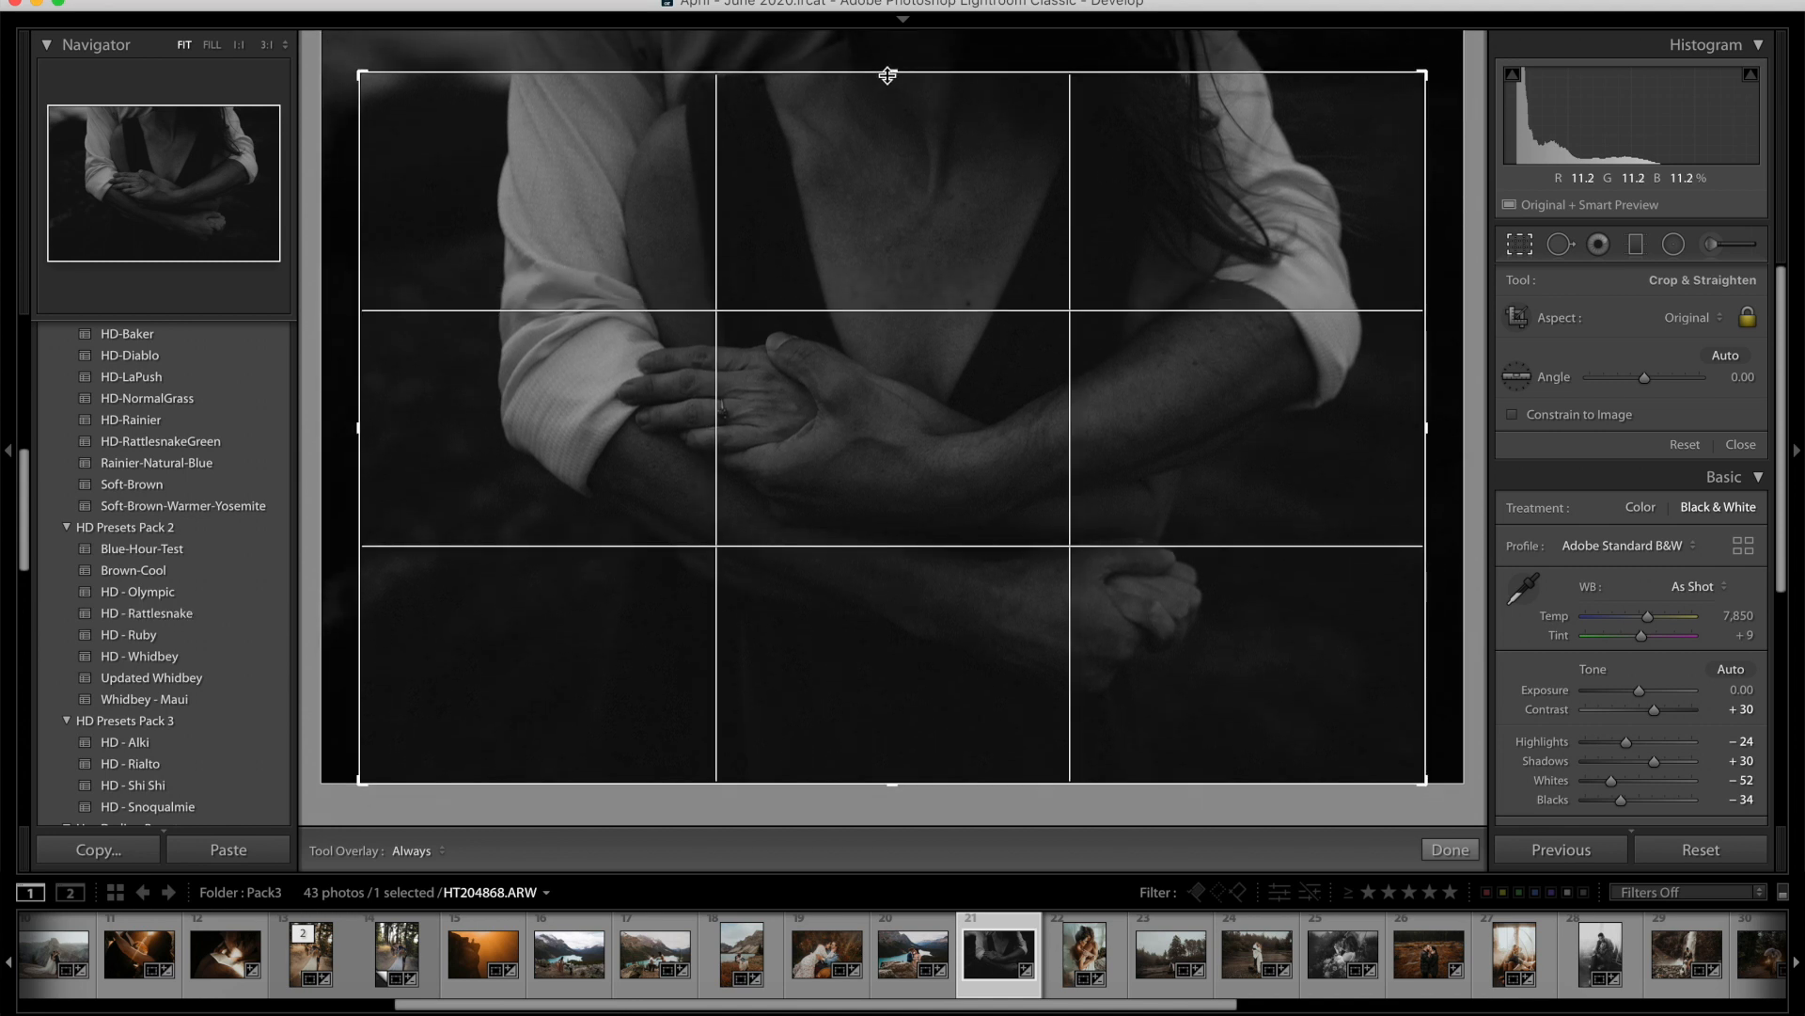
drag(903, 202, 894, 202)
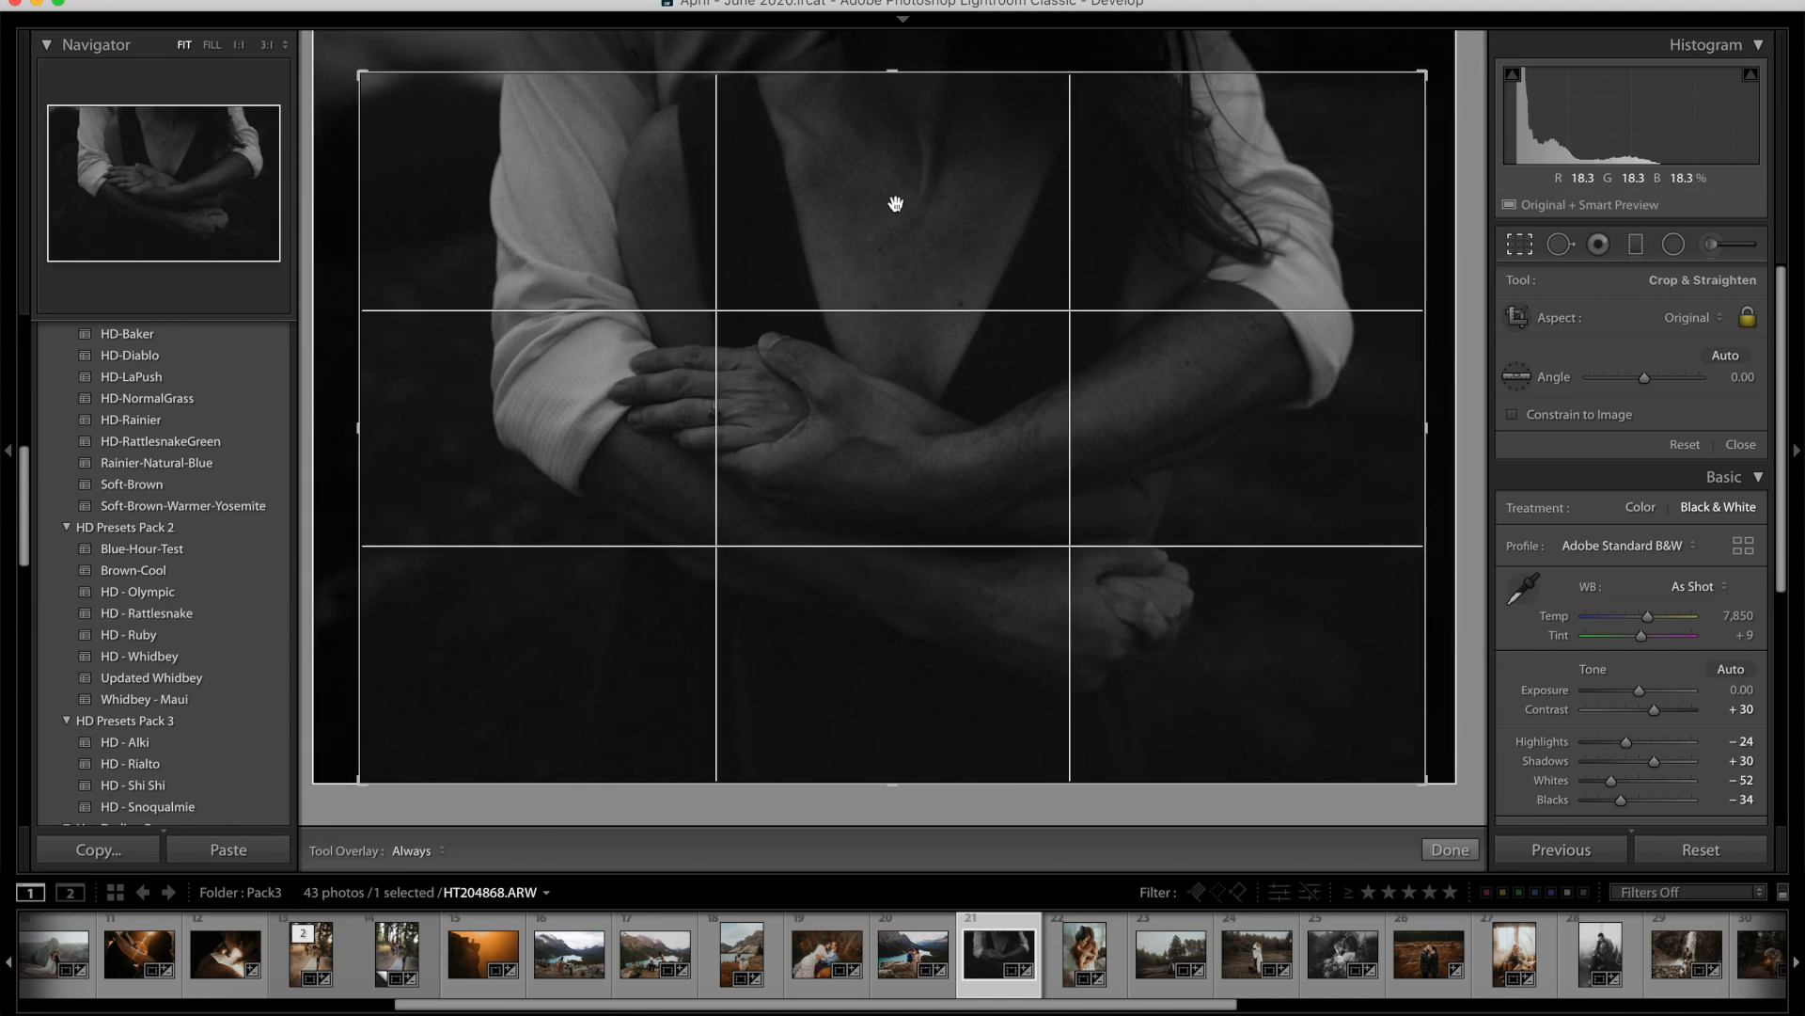
key(Return)
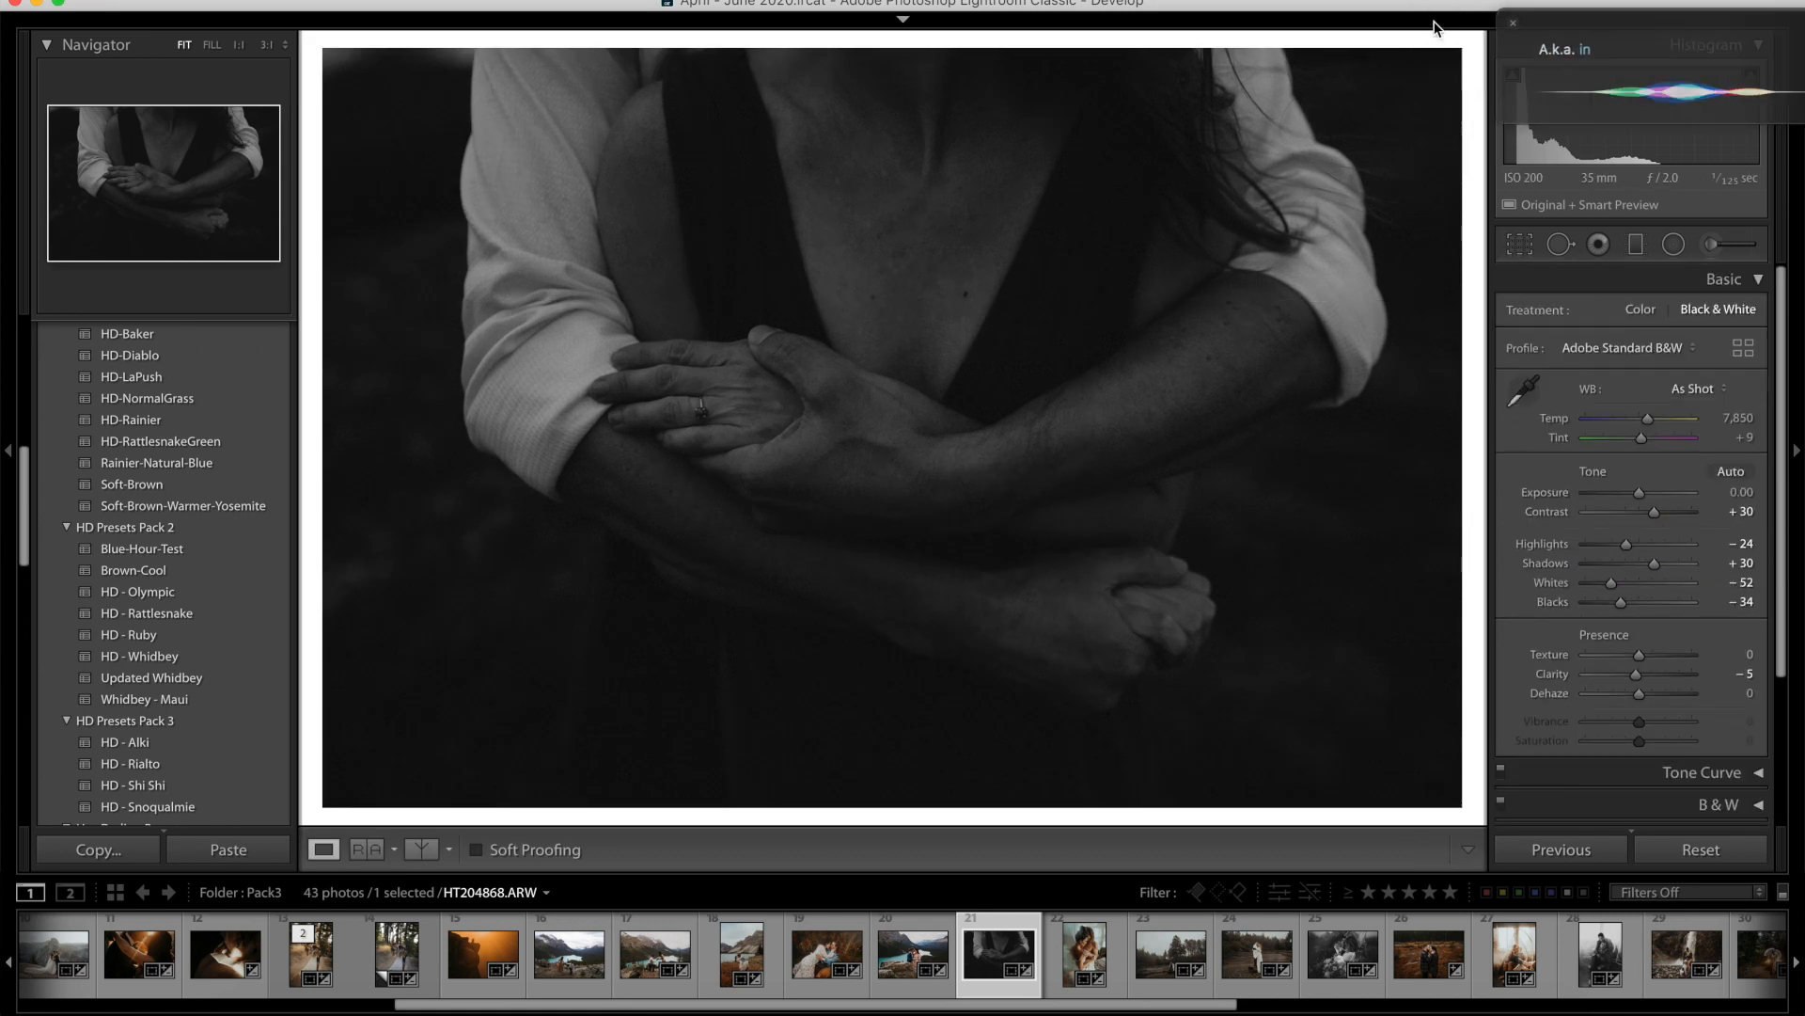
click(1431, 26)
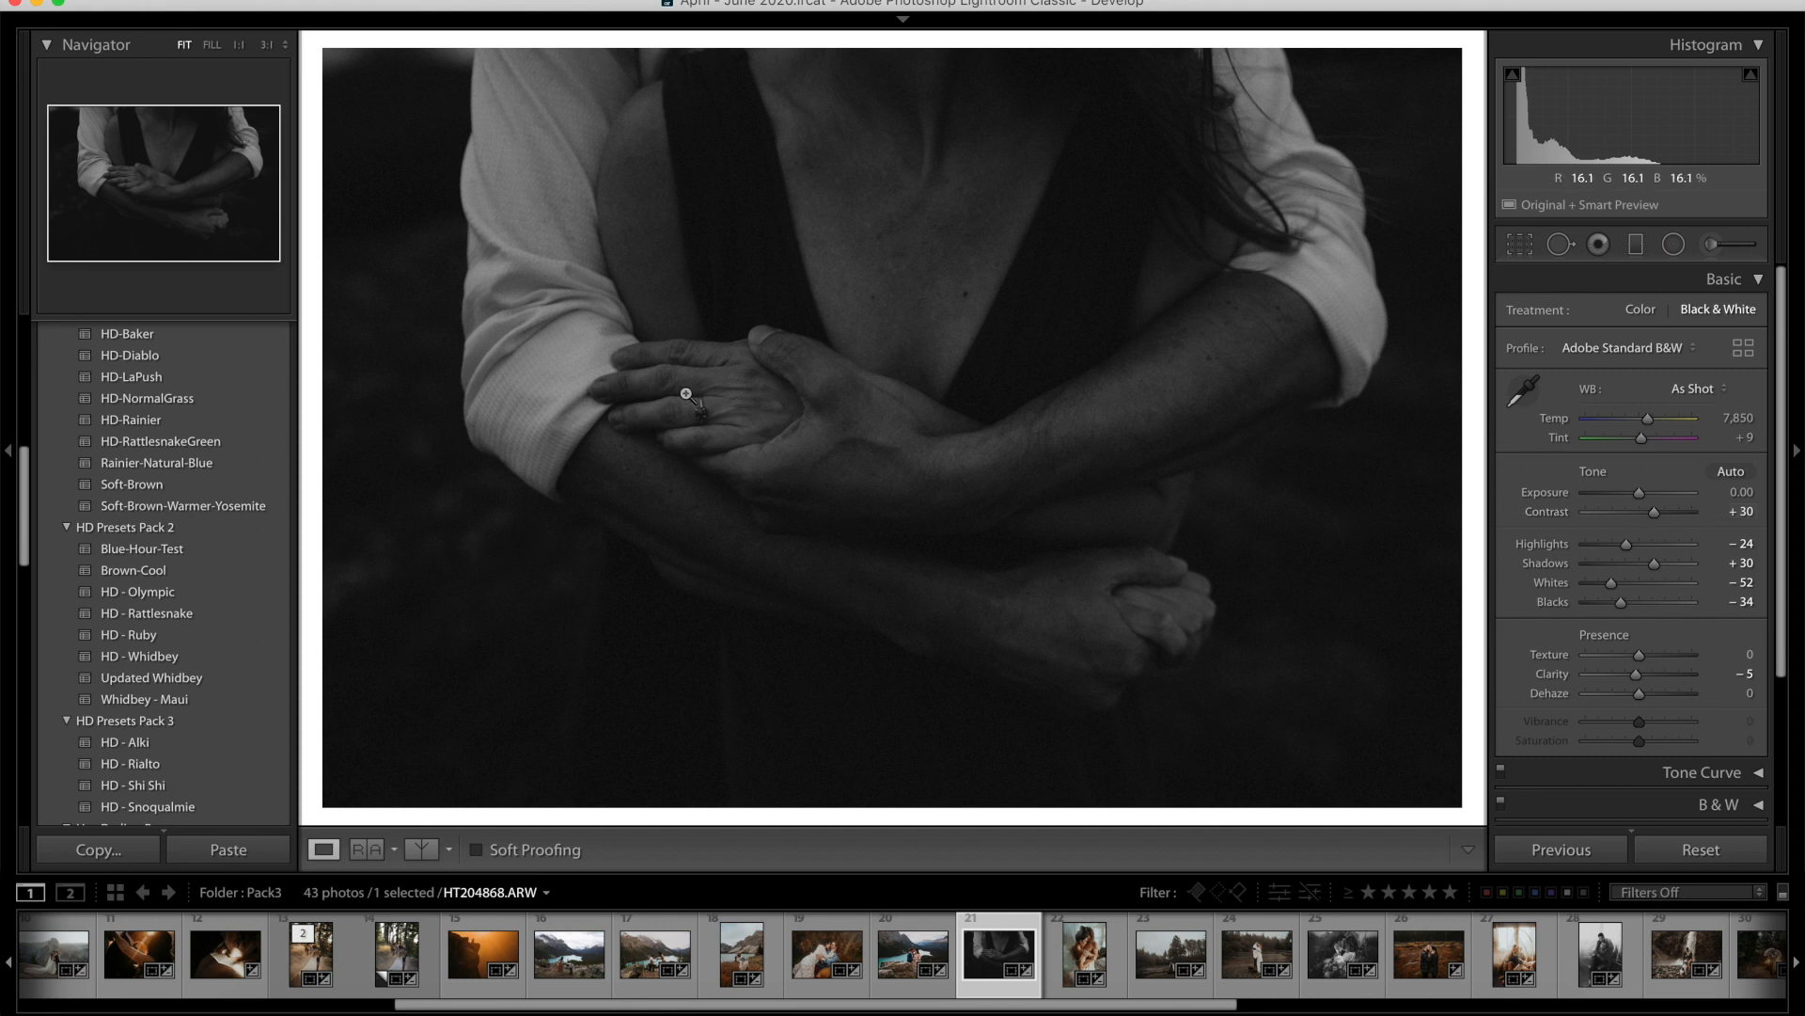
Raise the exposure of the black-and-white arms photo to +0.80.
key(equal)
key(equal)
key(equal)
key(equal)
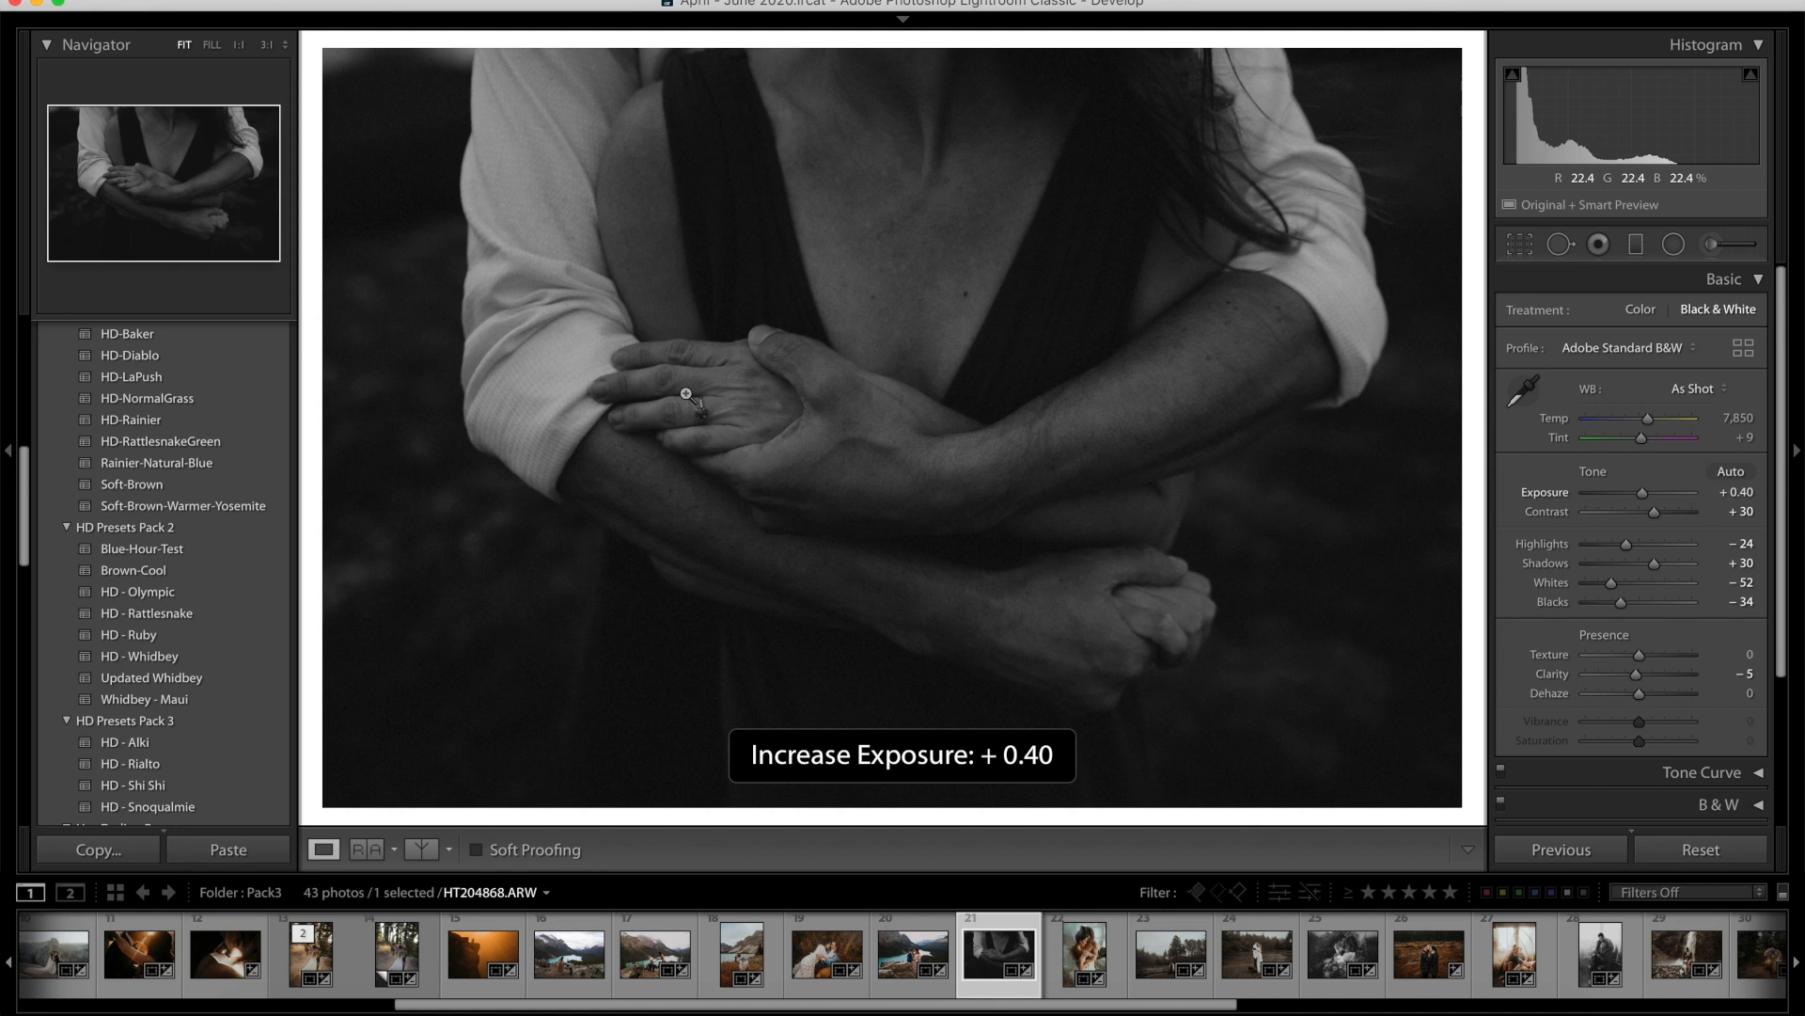
key(equal)
key(equal)
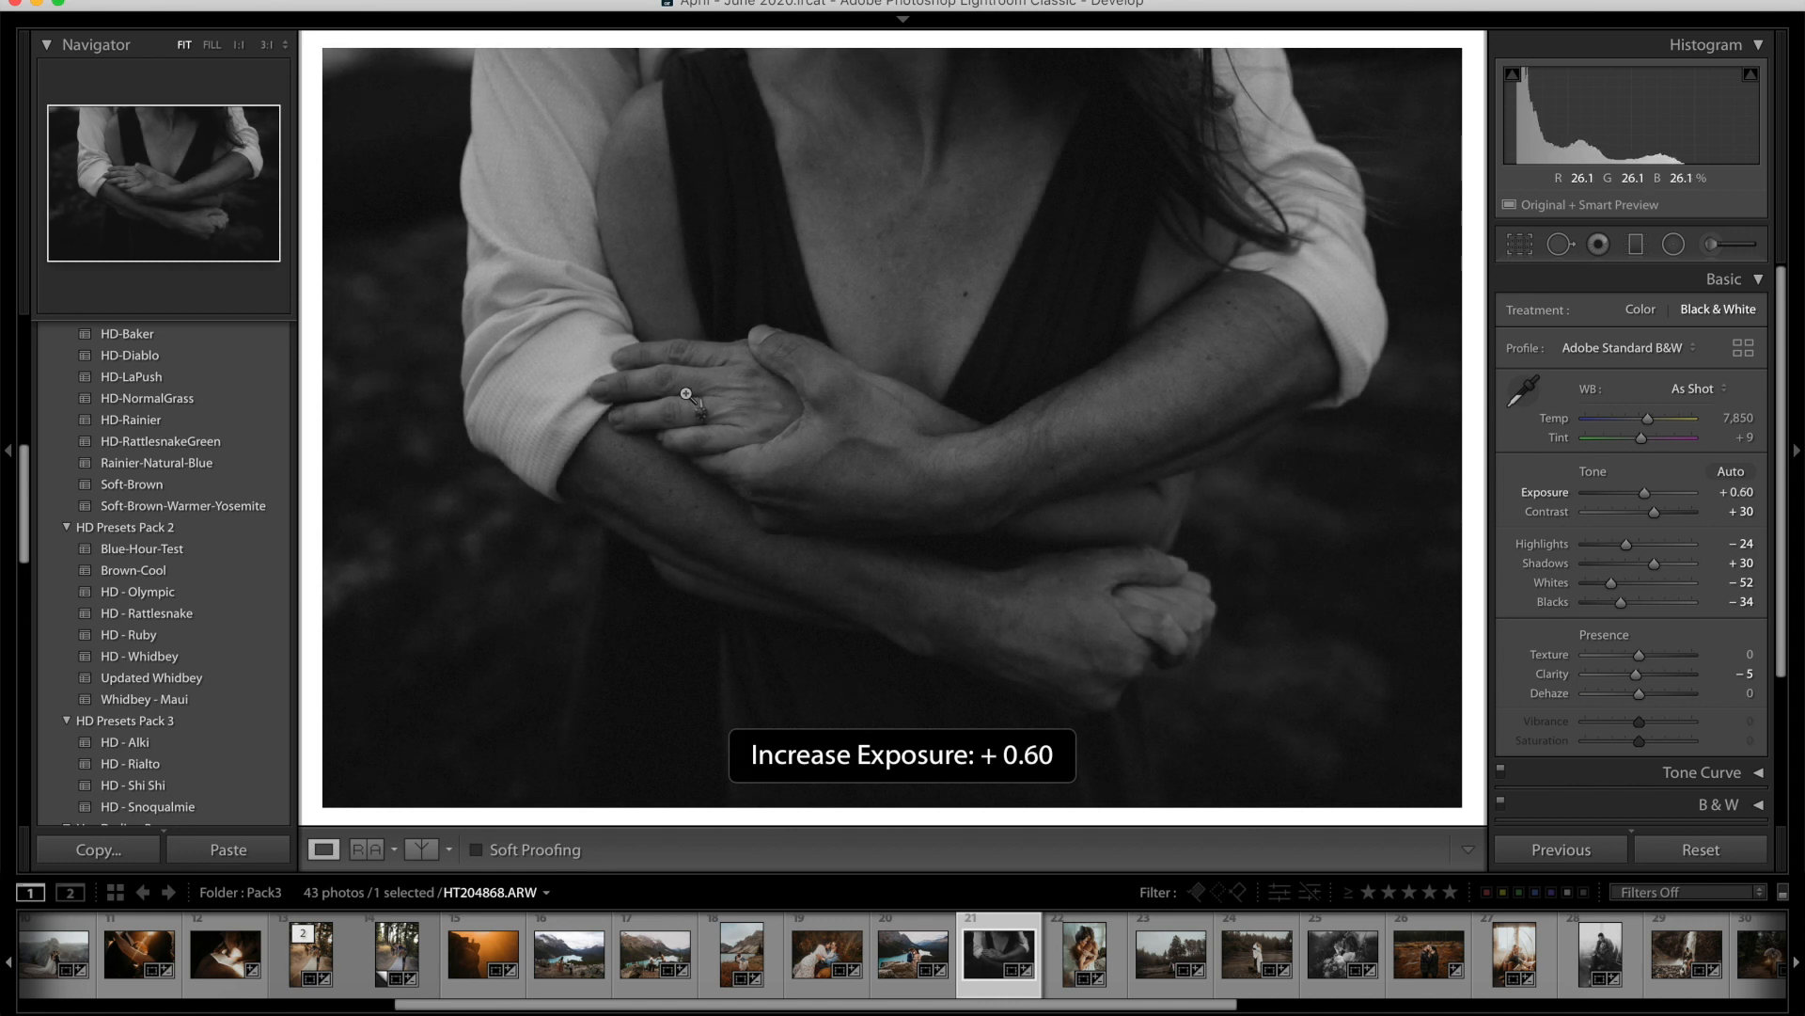
key(equal)
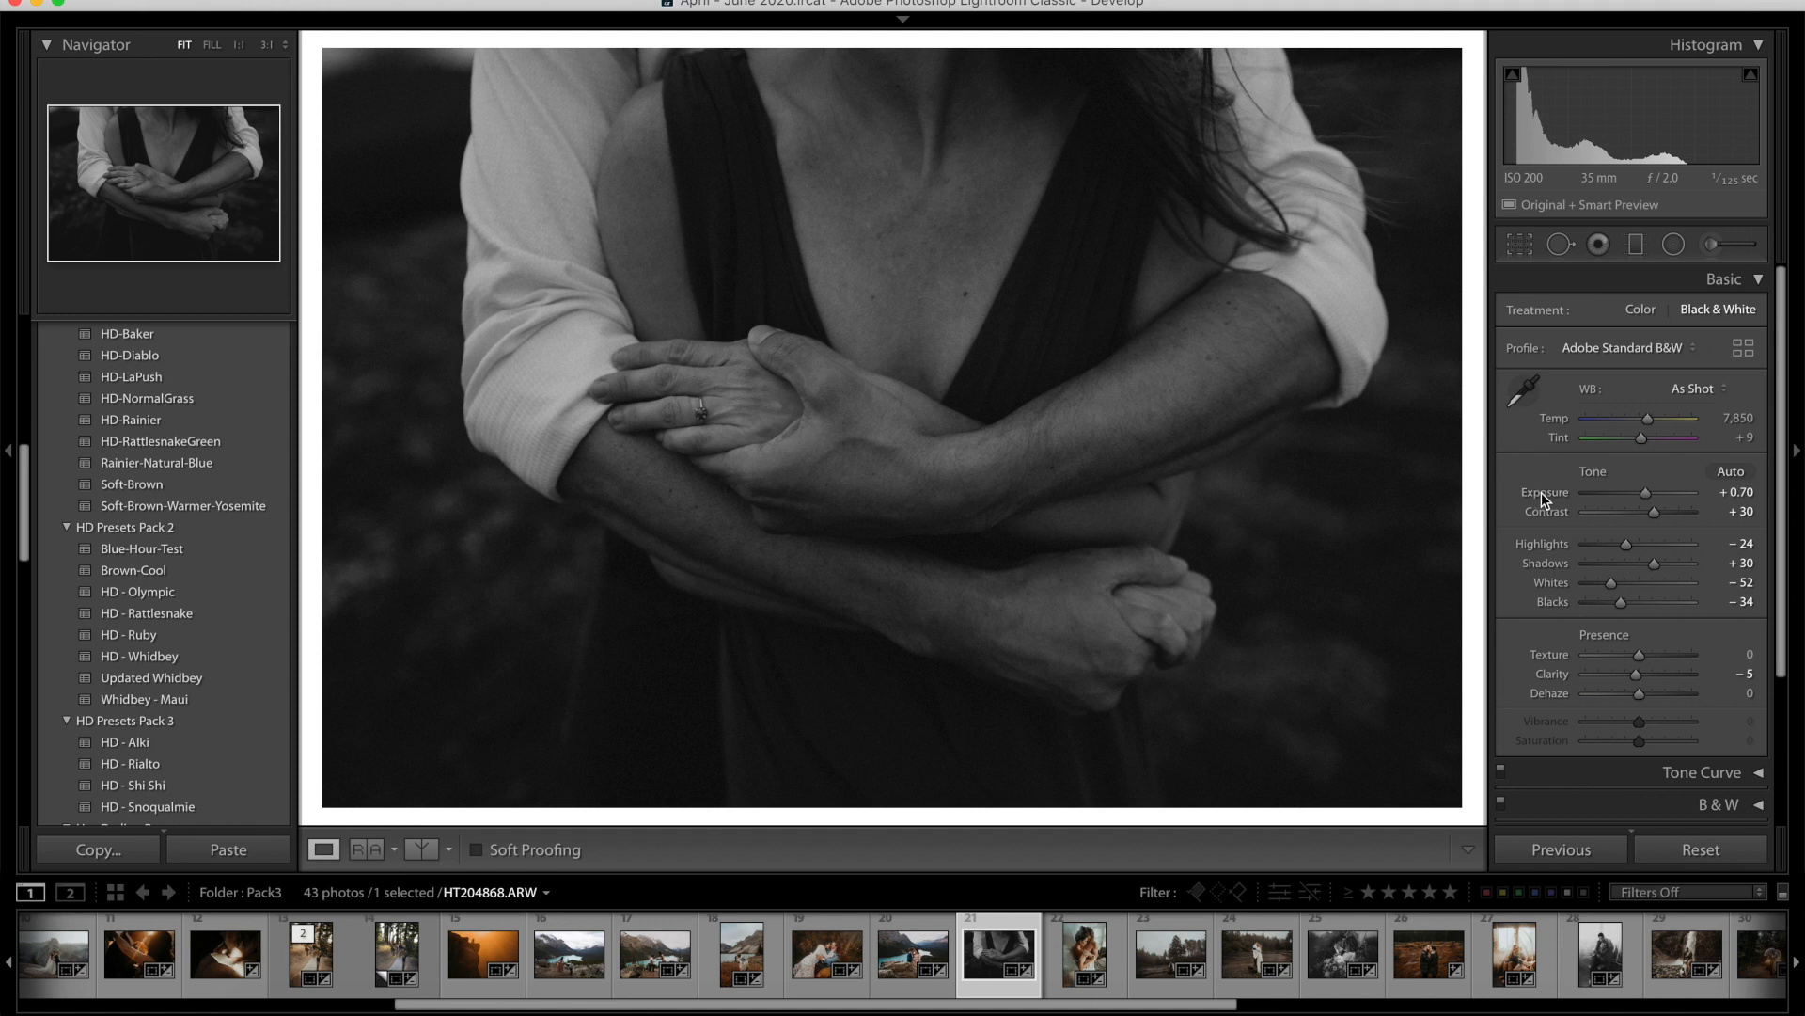
key(equal)
Set the arms photo's Contrast to +63 and Shadows to +45.
drag(1654, 514, 1672, 514)
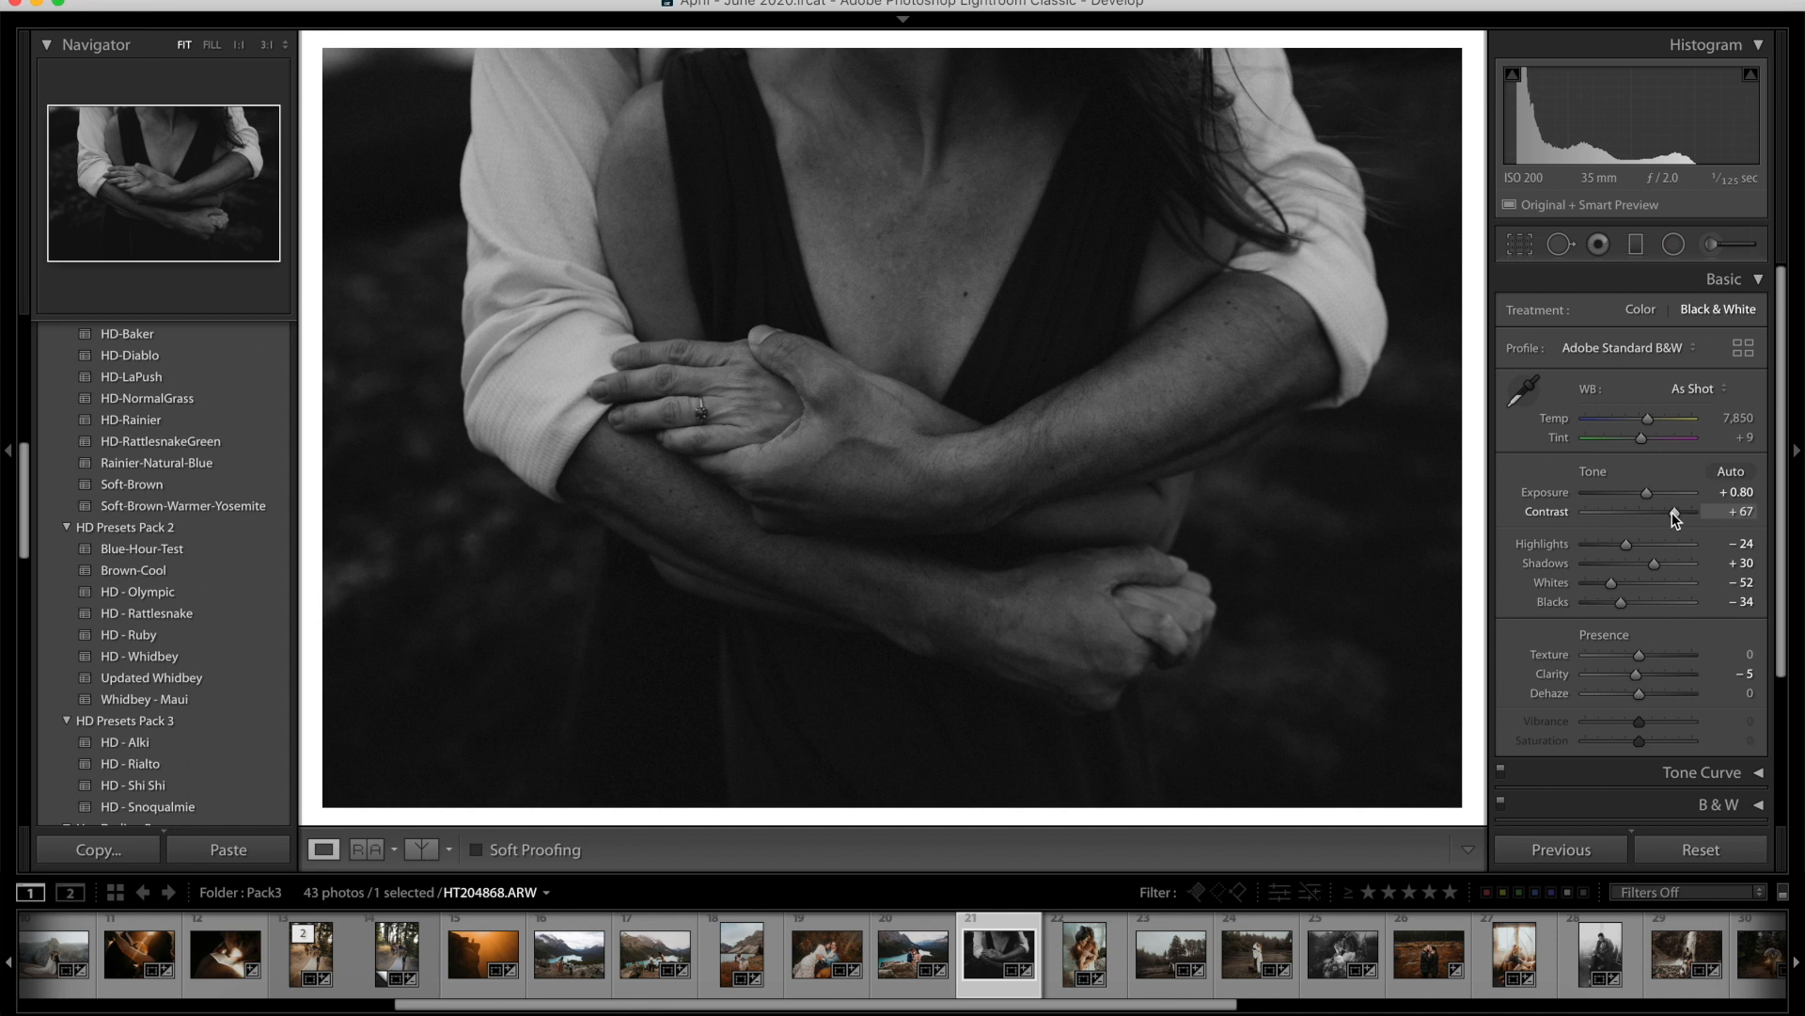
mouse_move(1673, 514)
mouse_down()
mouse_move(1647, 510)
mouse_move(1672, 511)
mouse_up()
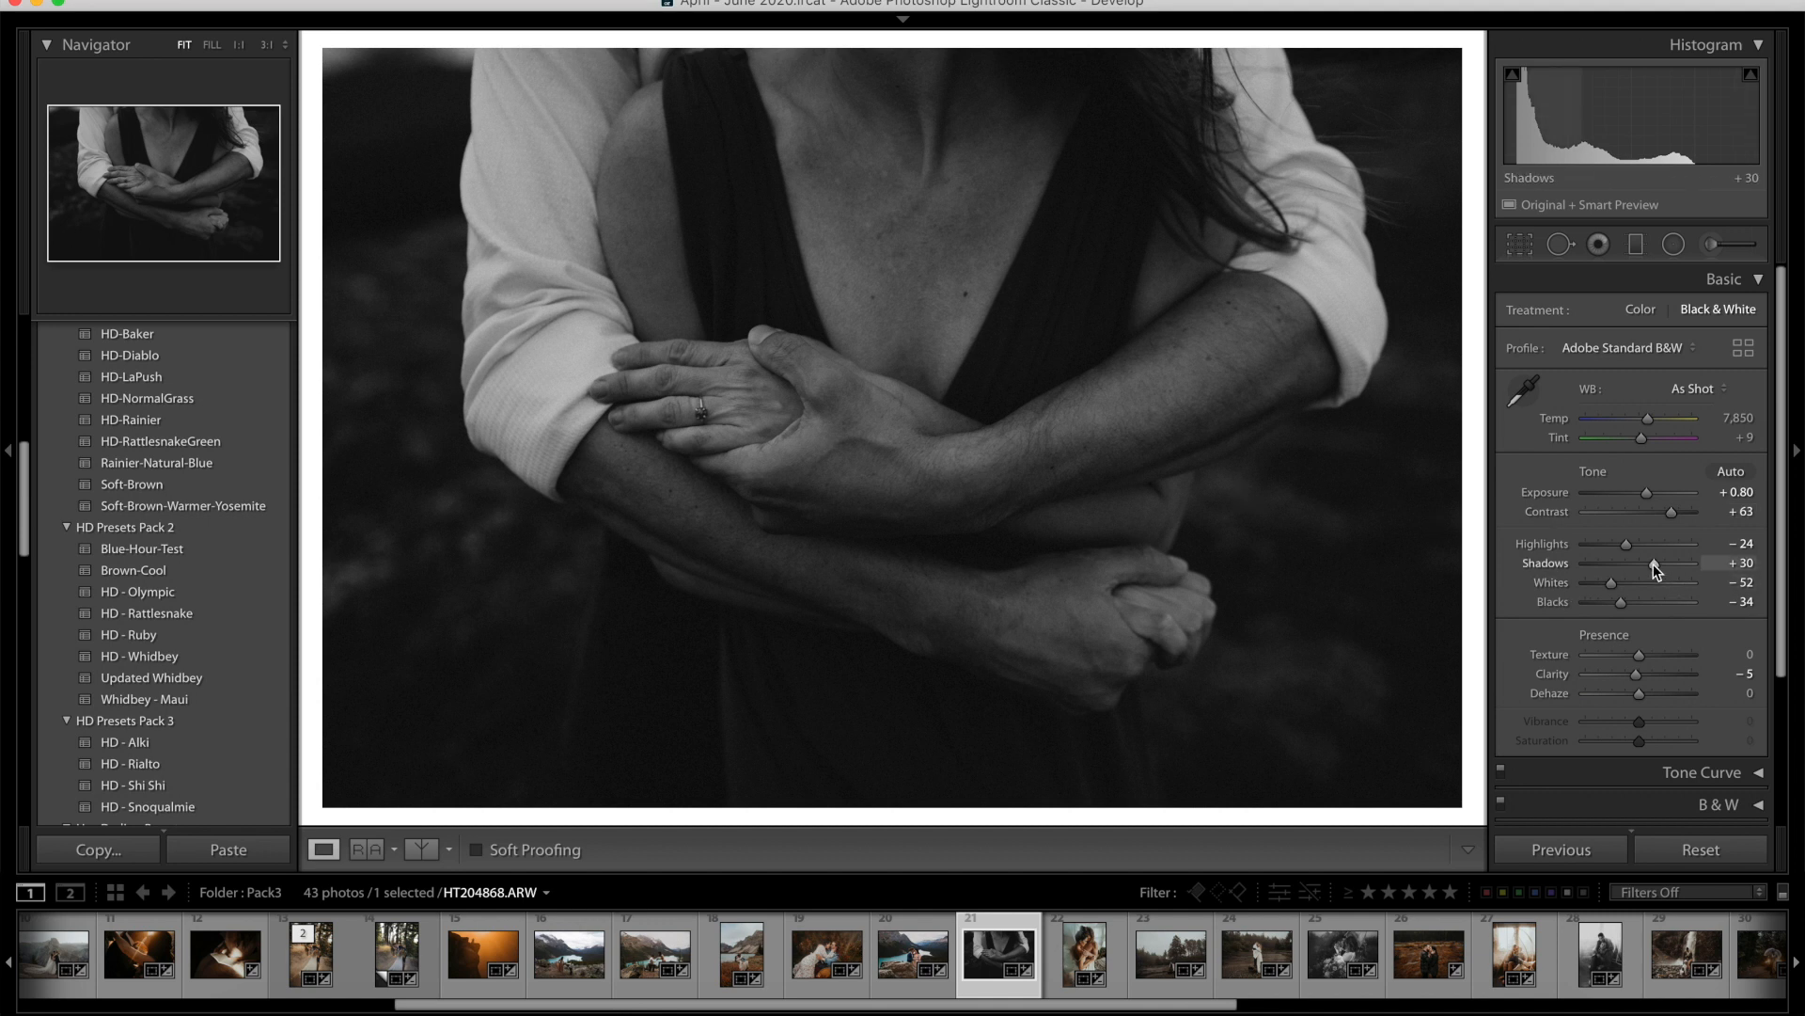
drag(1657, 562, 1661, 562)
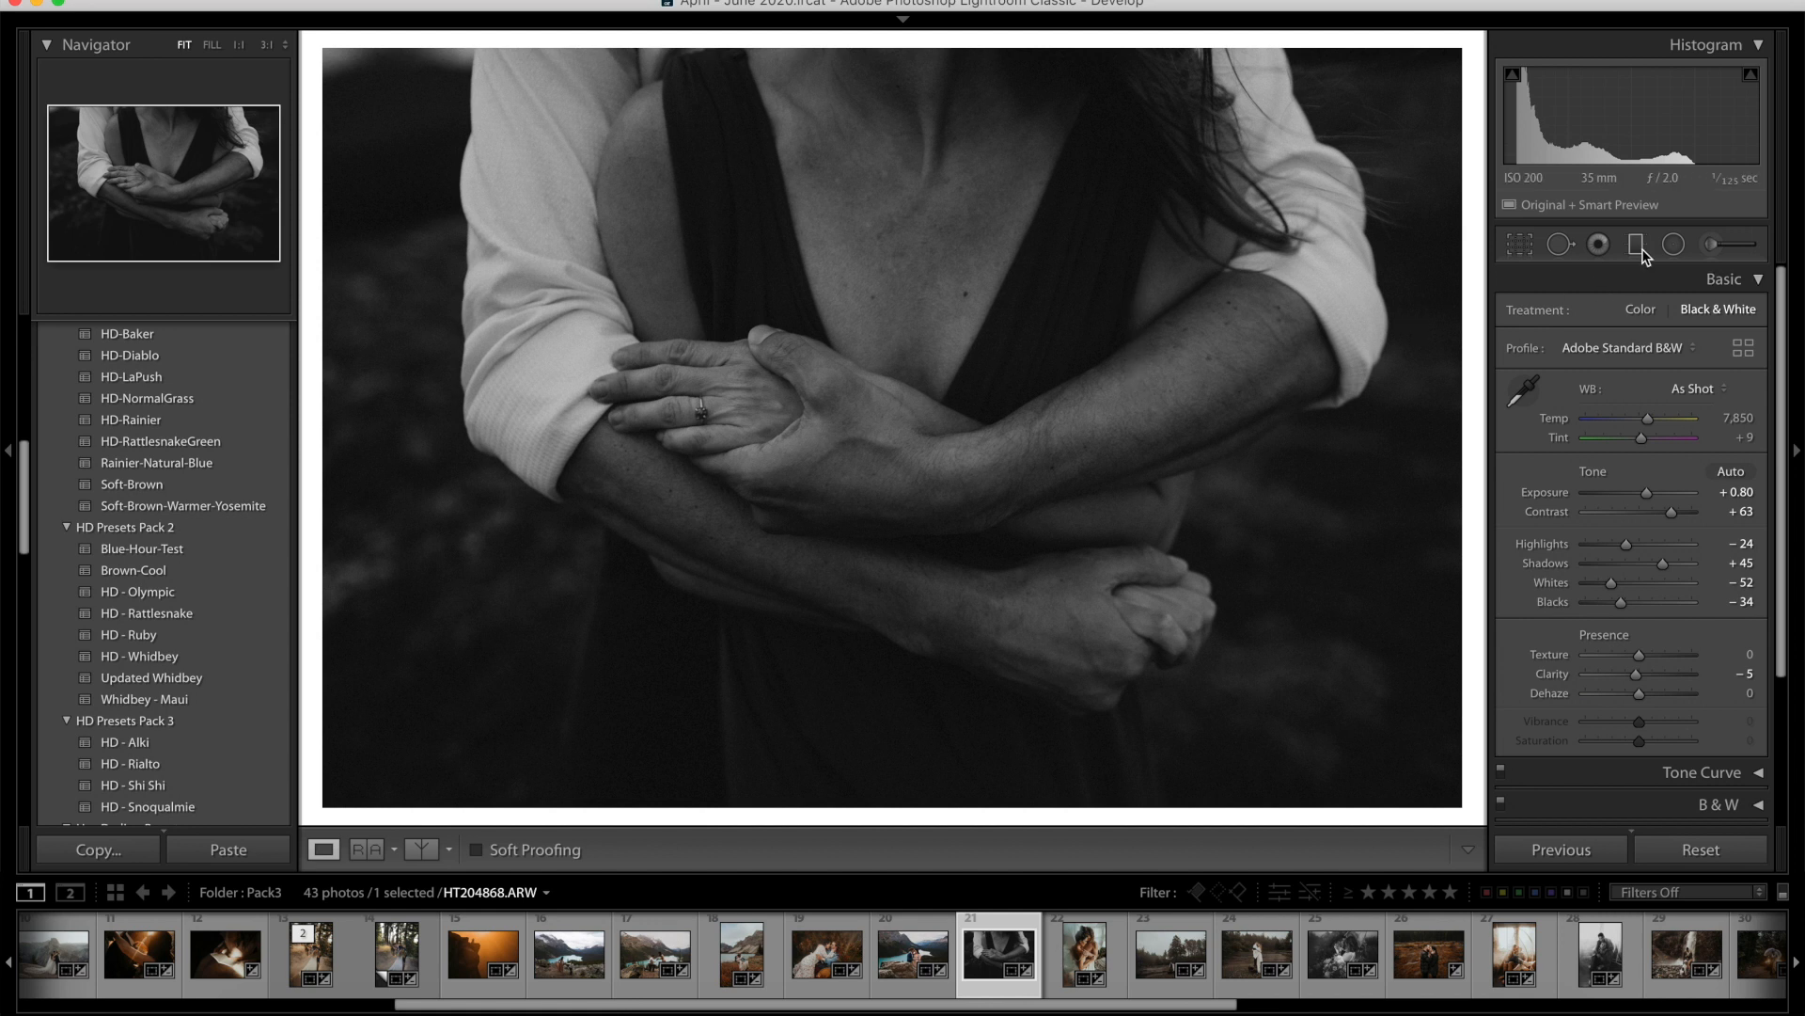
Paint a Sharpness -100 adjustment brush, size 26.7, over the sleeve beside the woman's hair and the dark background below the arms.
click(1712, 247)
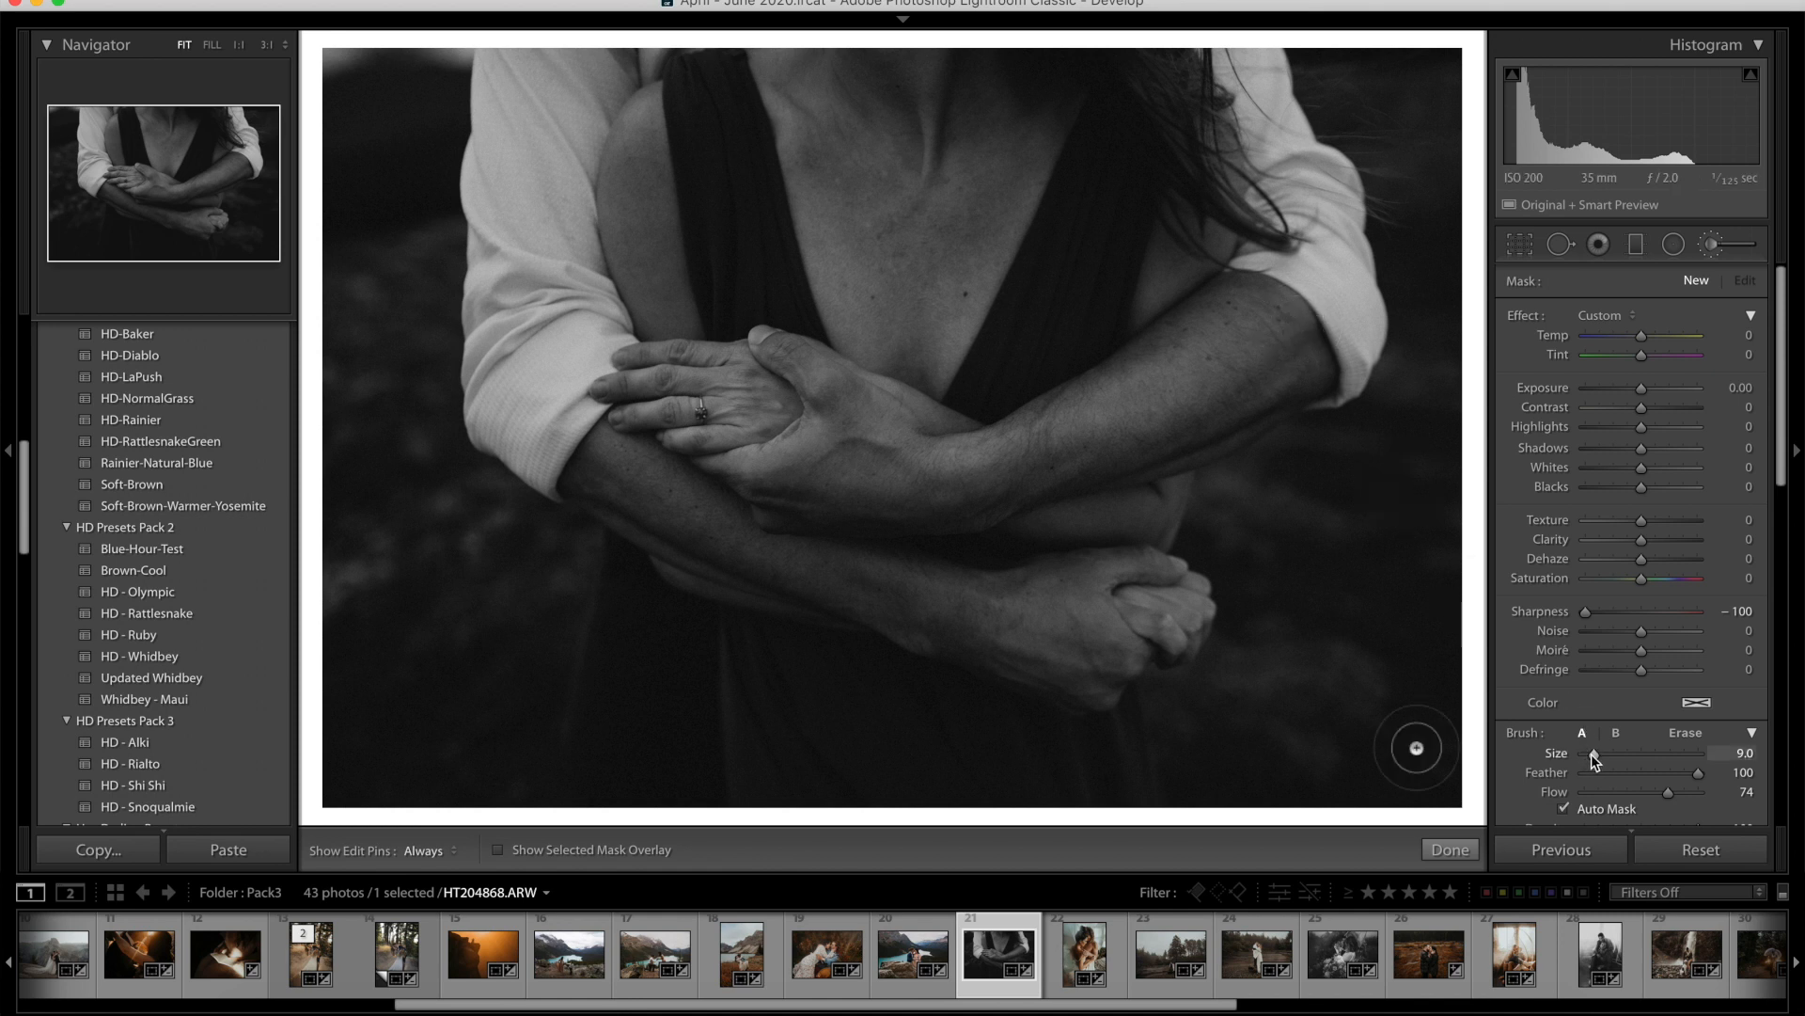
drag(1593, 753, 1612, 756)
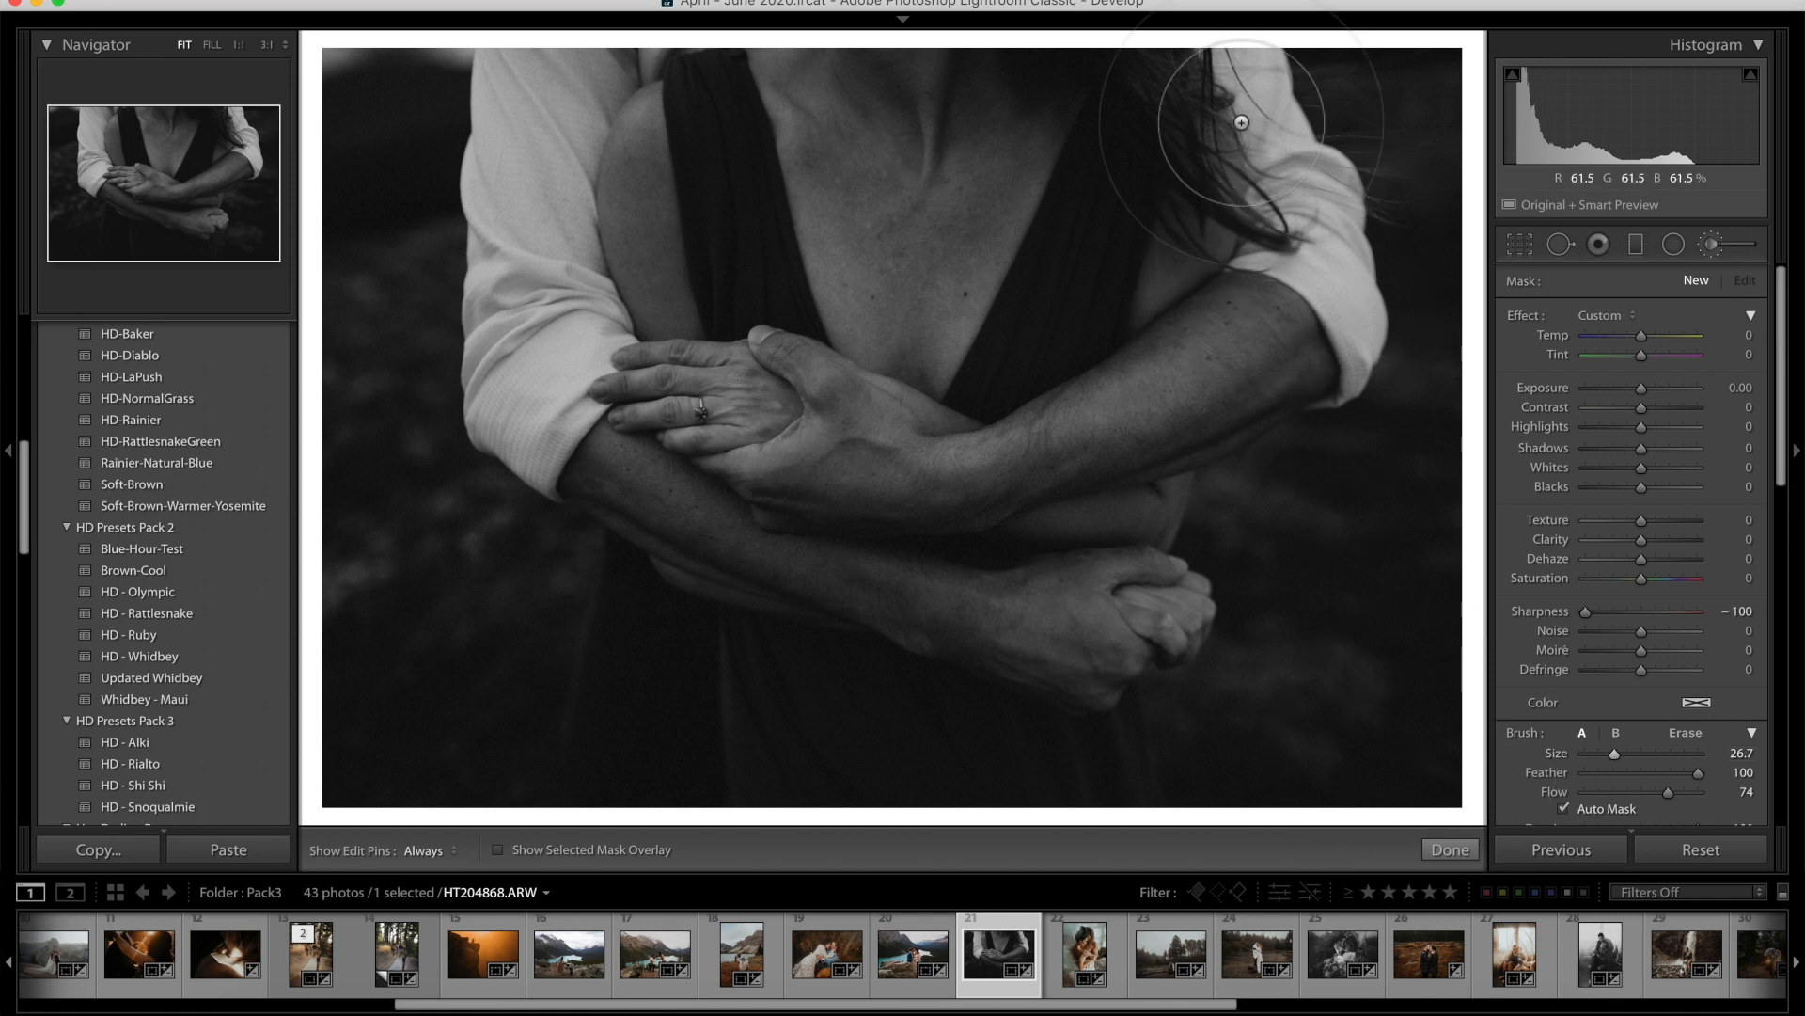
key(h)
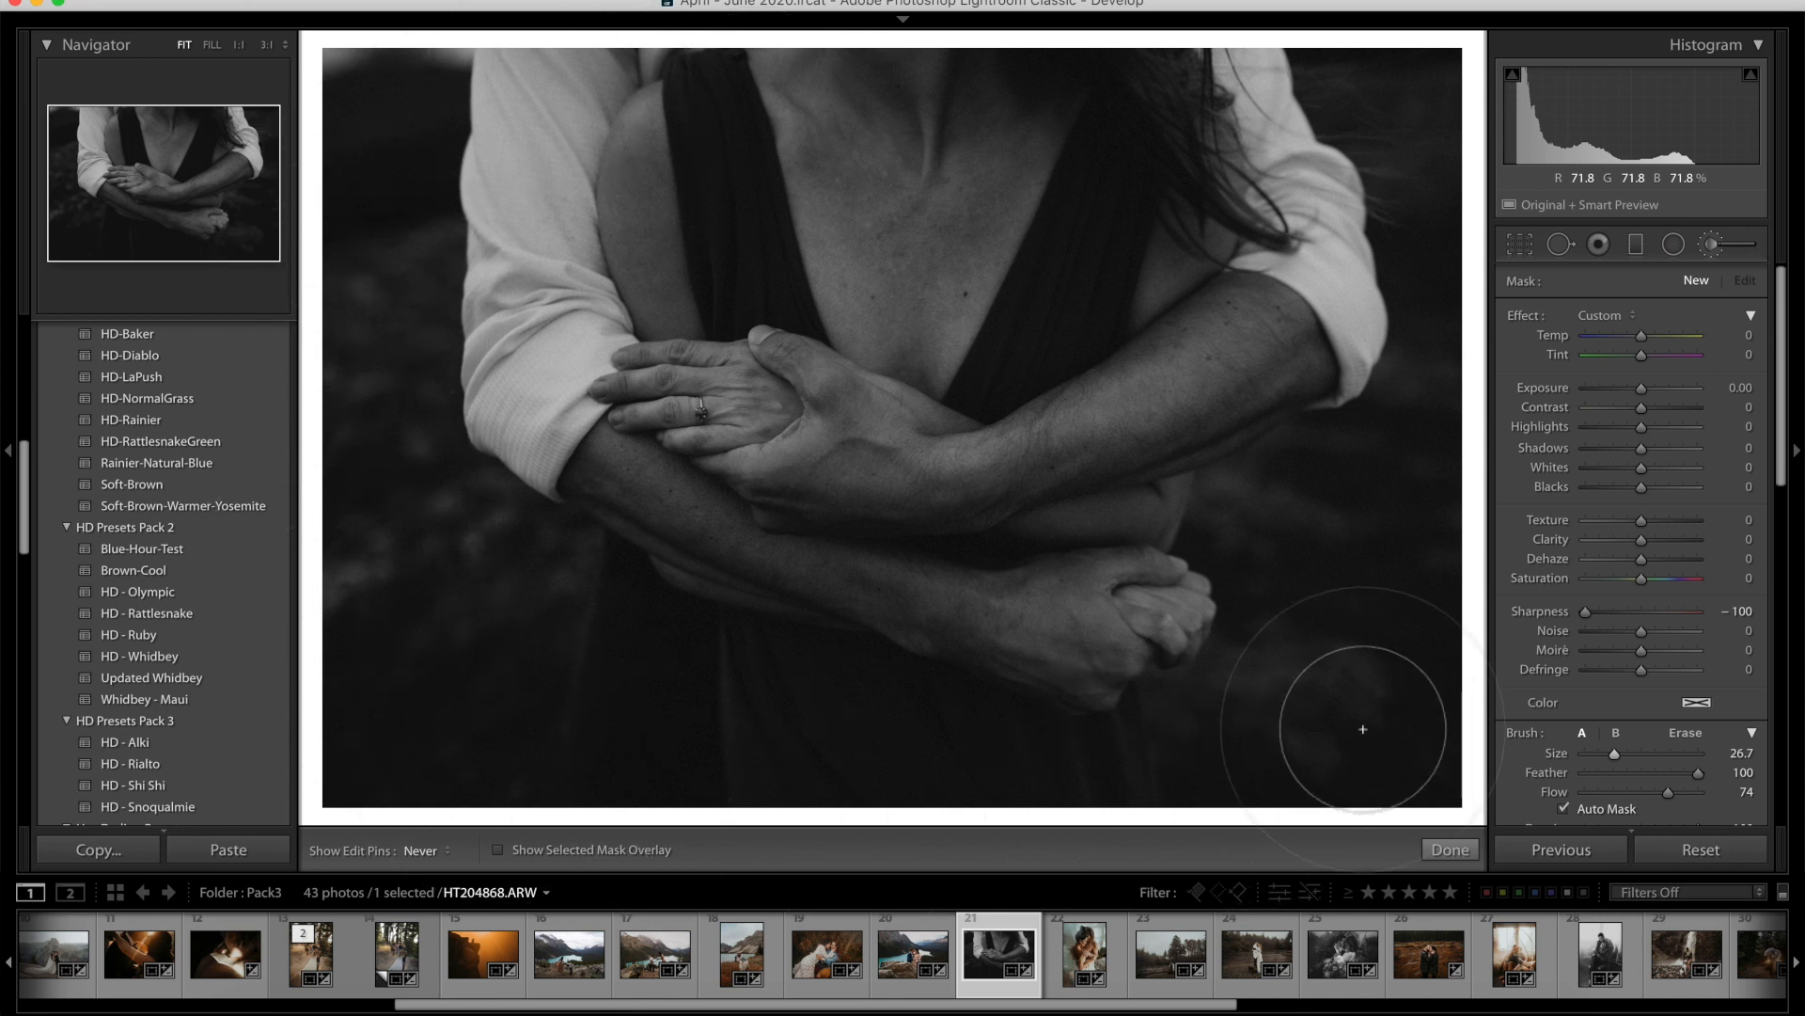
drag(1329, 668, 1253, 750)
scroll(1552, 751, down, 2)
scroll(1552, 747, down, 2)
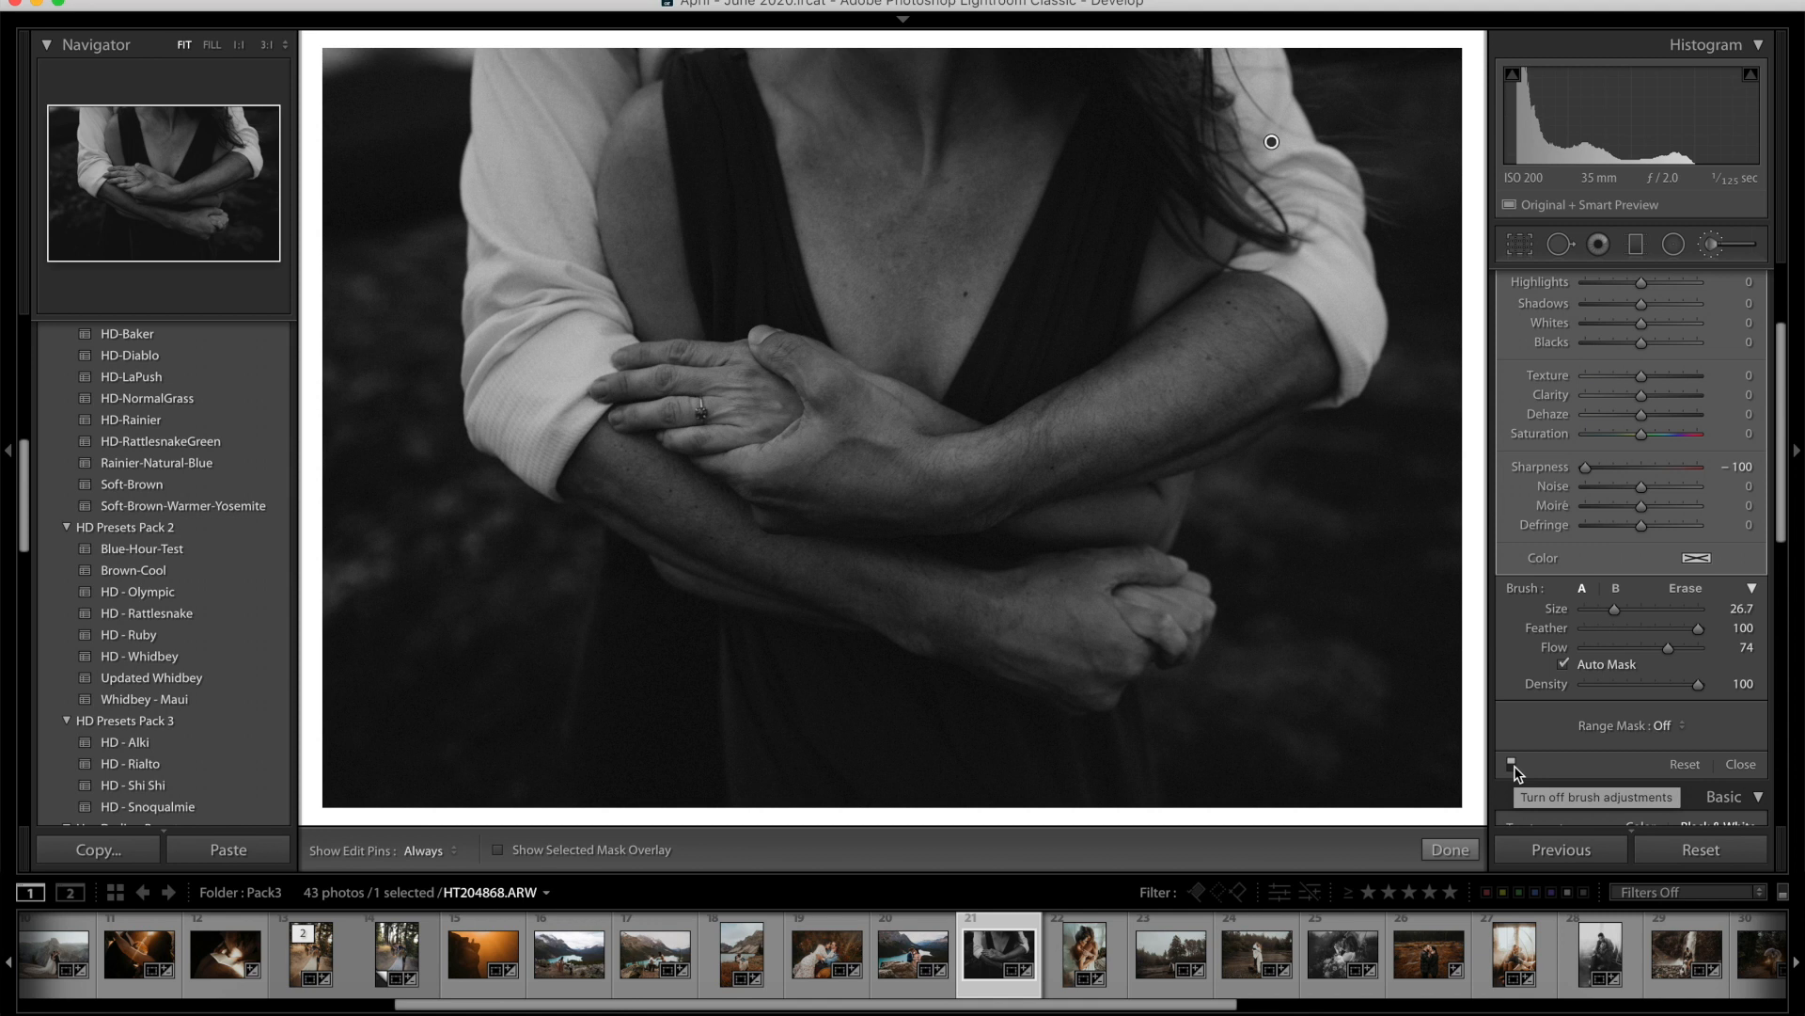
Compare the arms photo with the brush adjustments off and on, and finish the brush edit.
click(1512, 763)
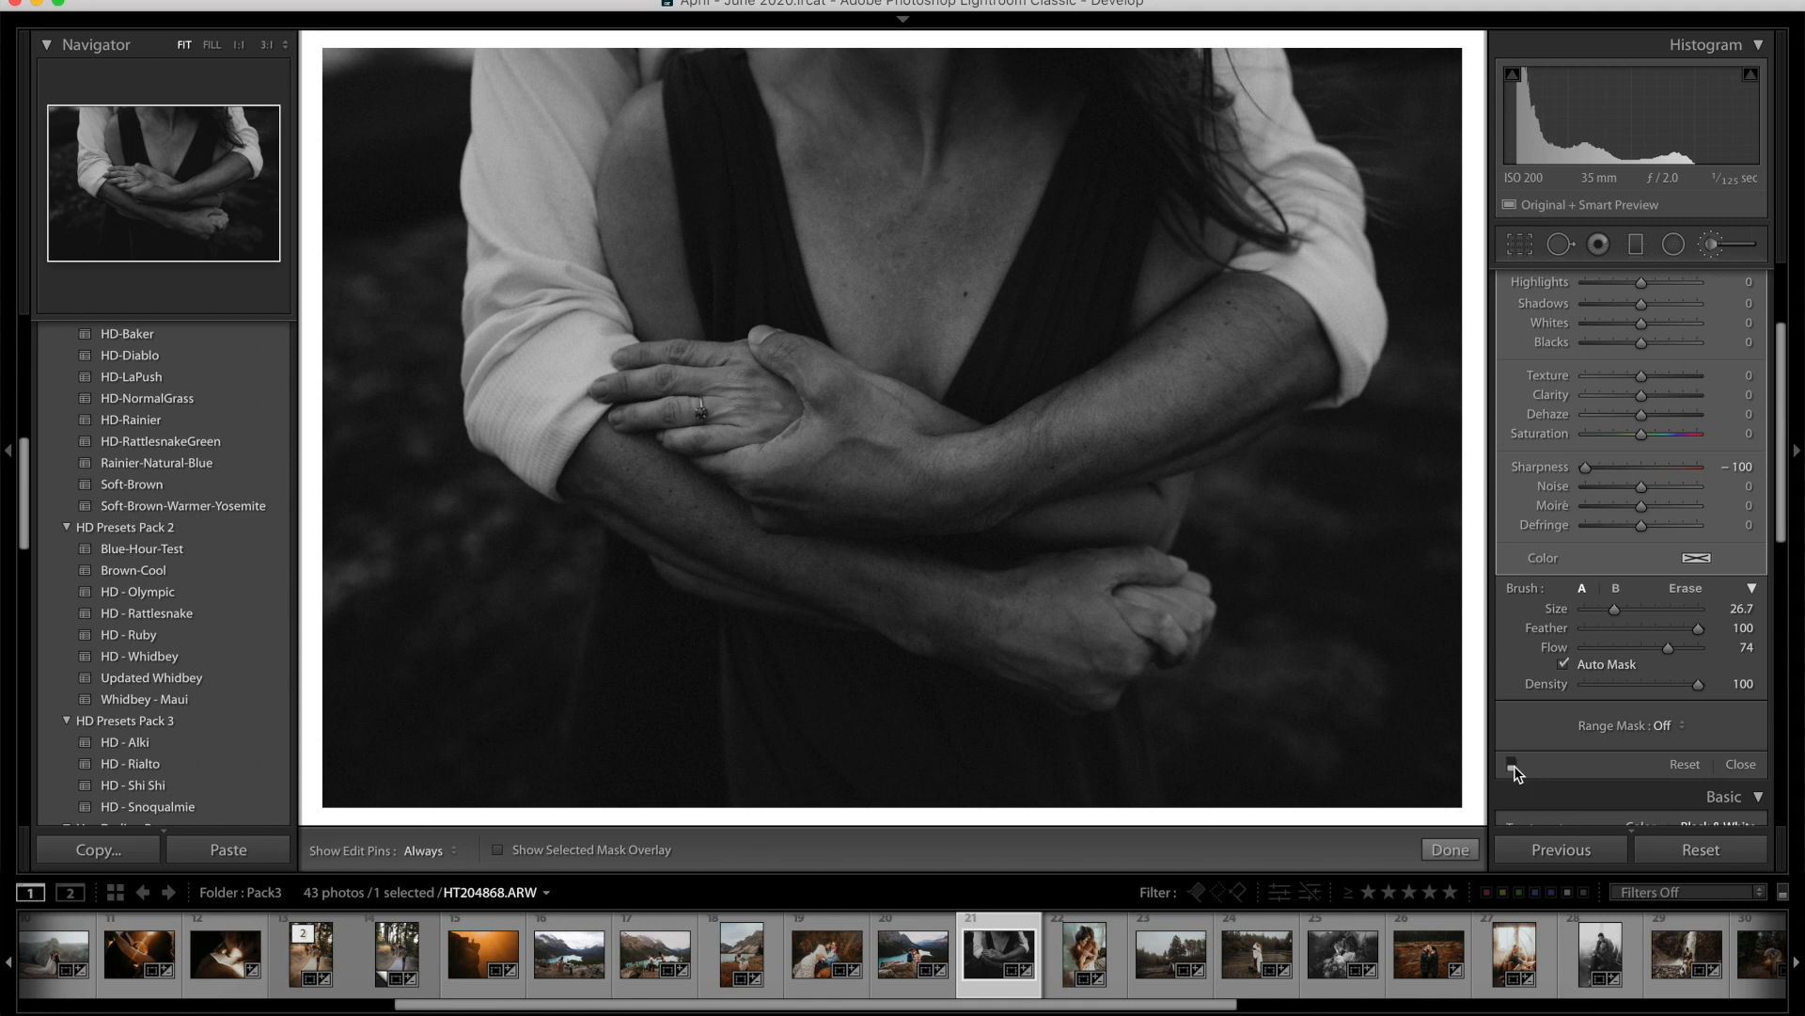
click(1512, 764)
click(1512, 763)
click(1512, 764)
click(1512, 764)
click(1512, 763)
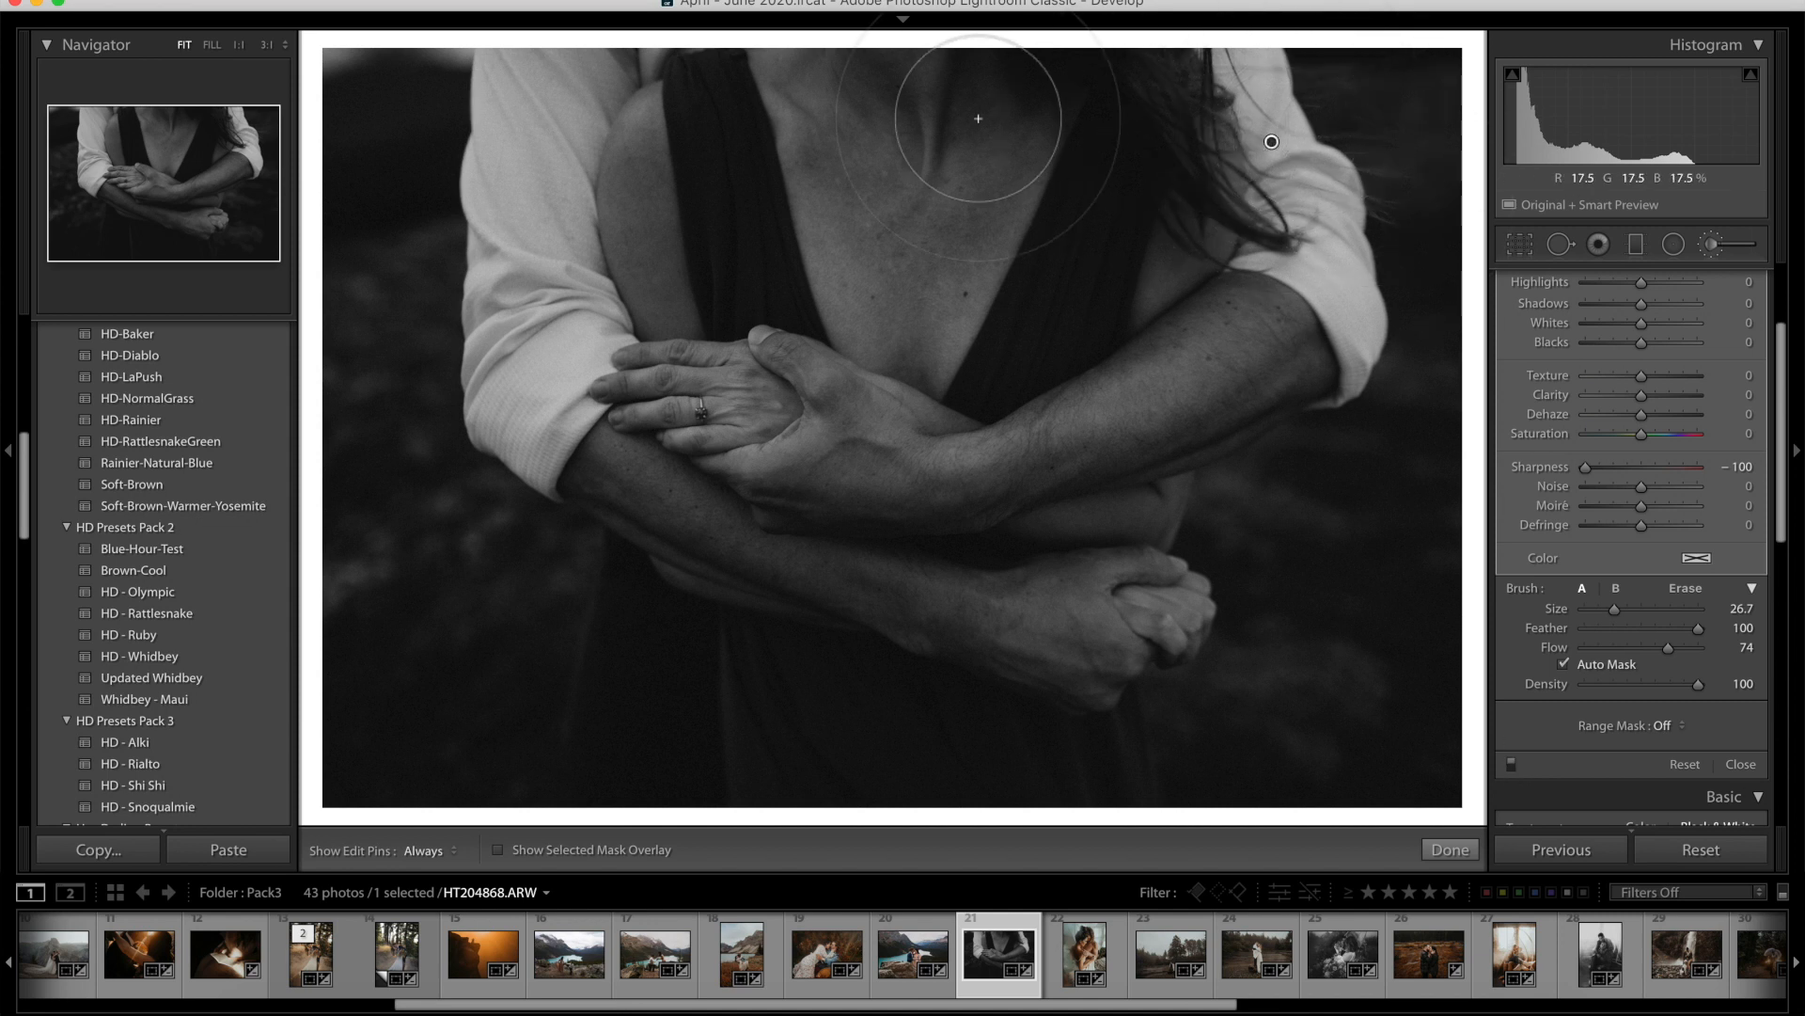
click(1450, 849)
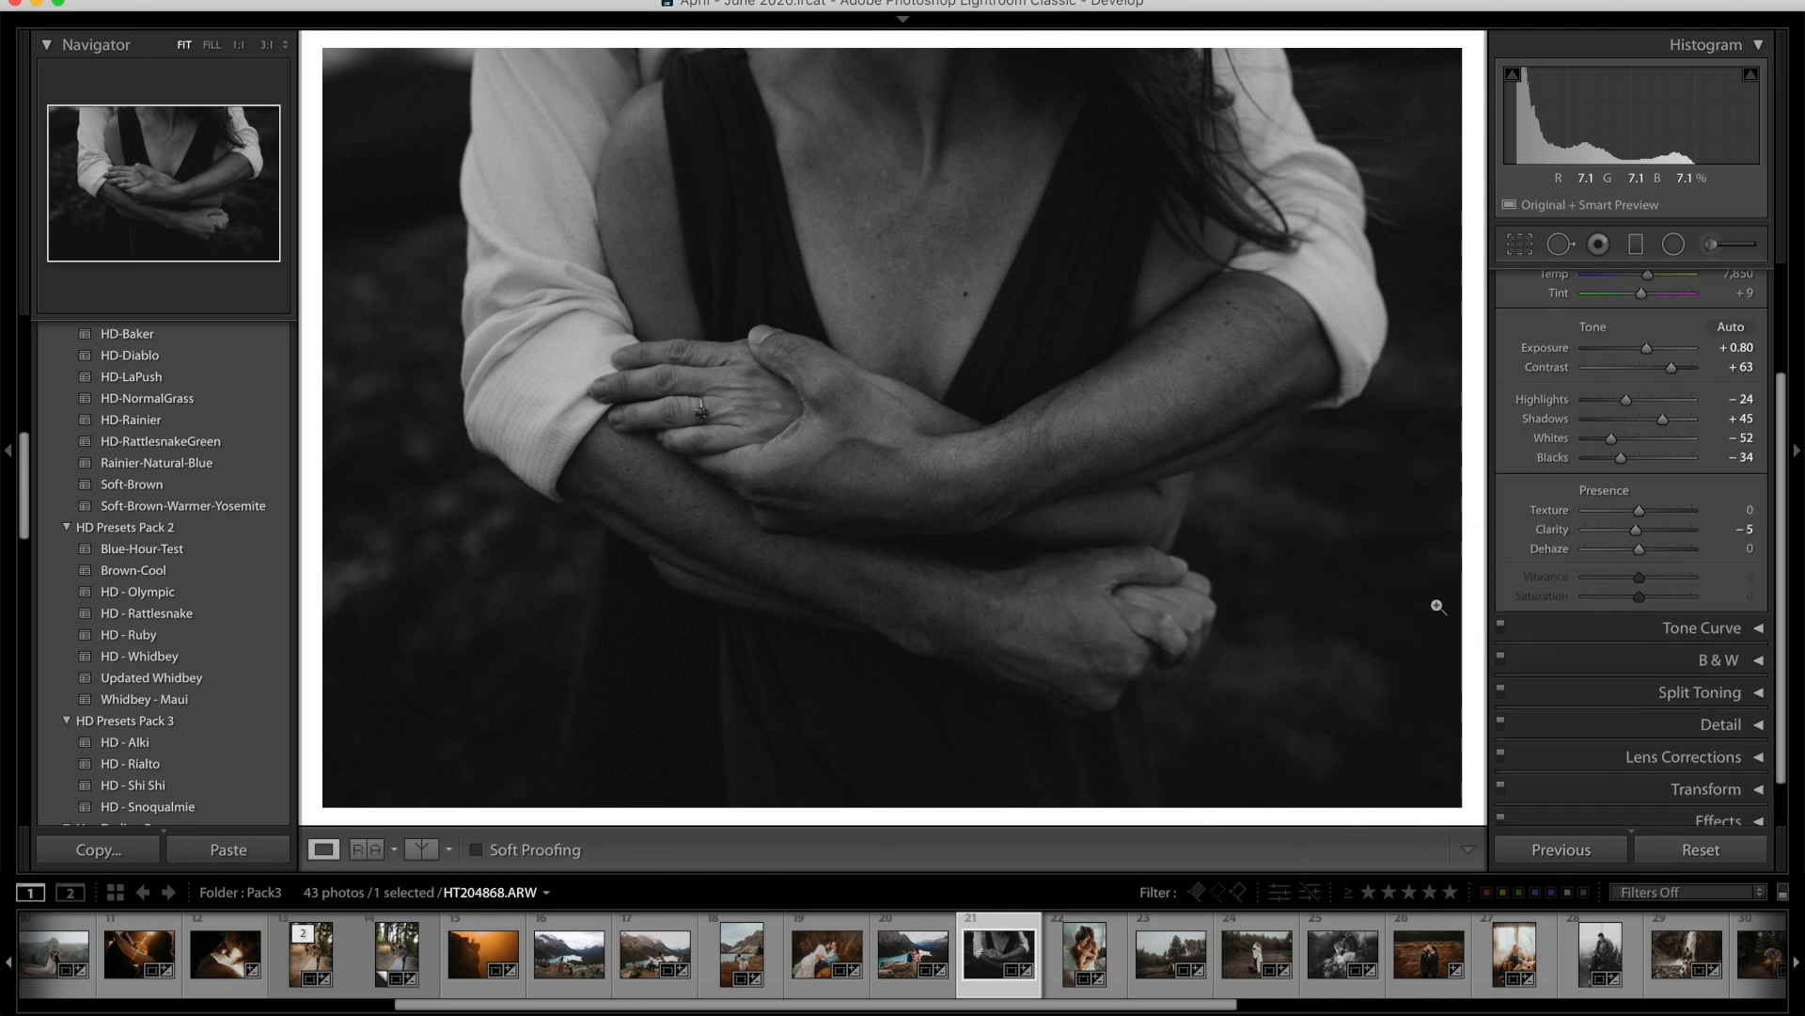
Compare the black-and-white arms photo with its before version.
key(backslash)
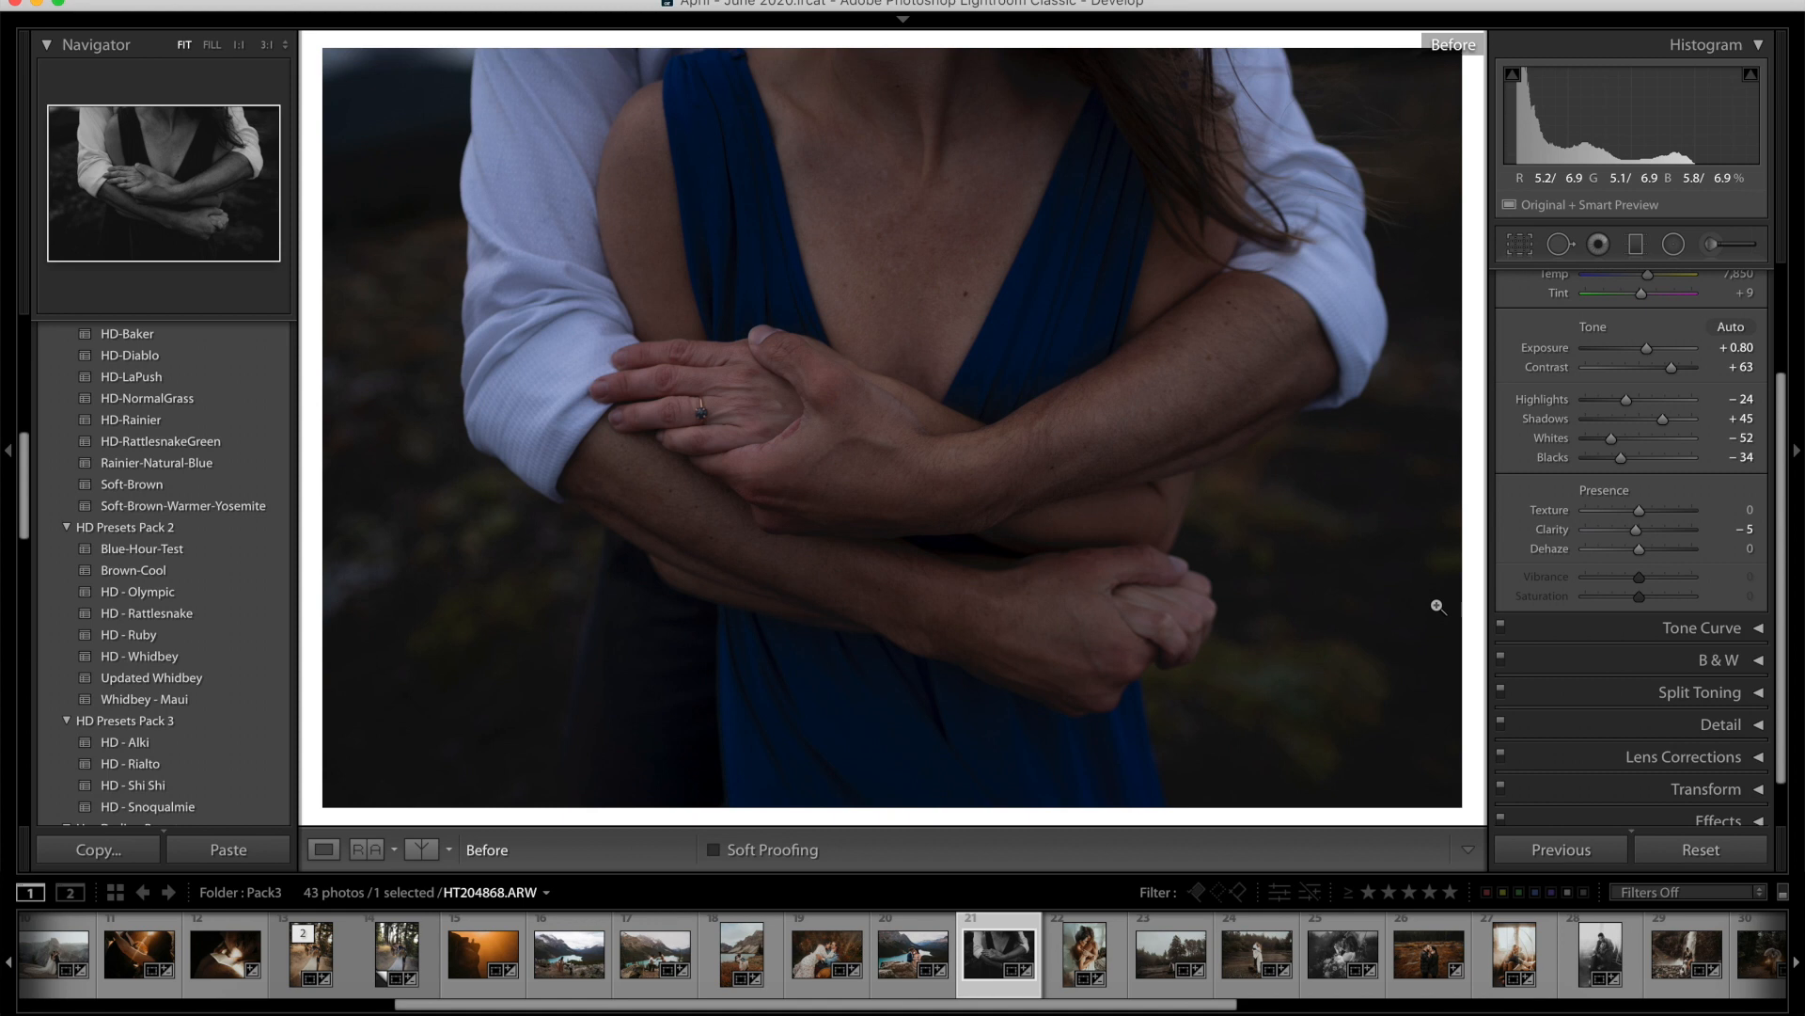
key(backslash)
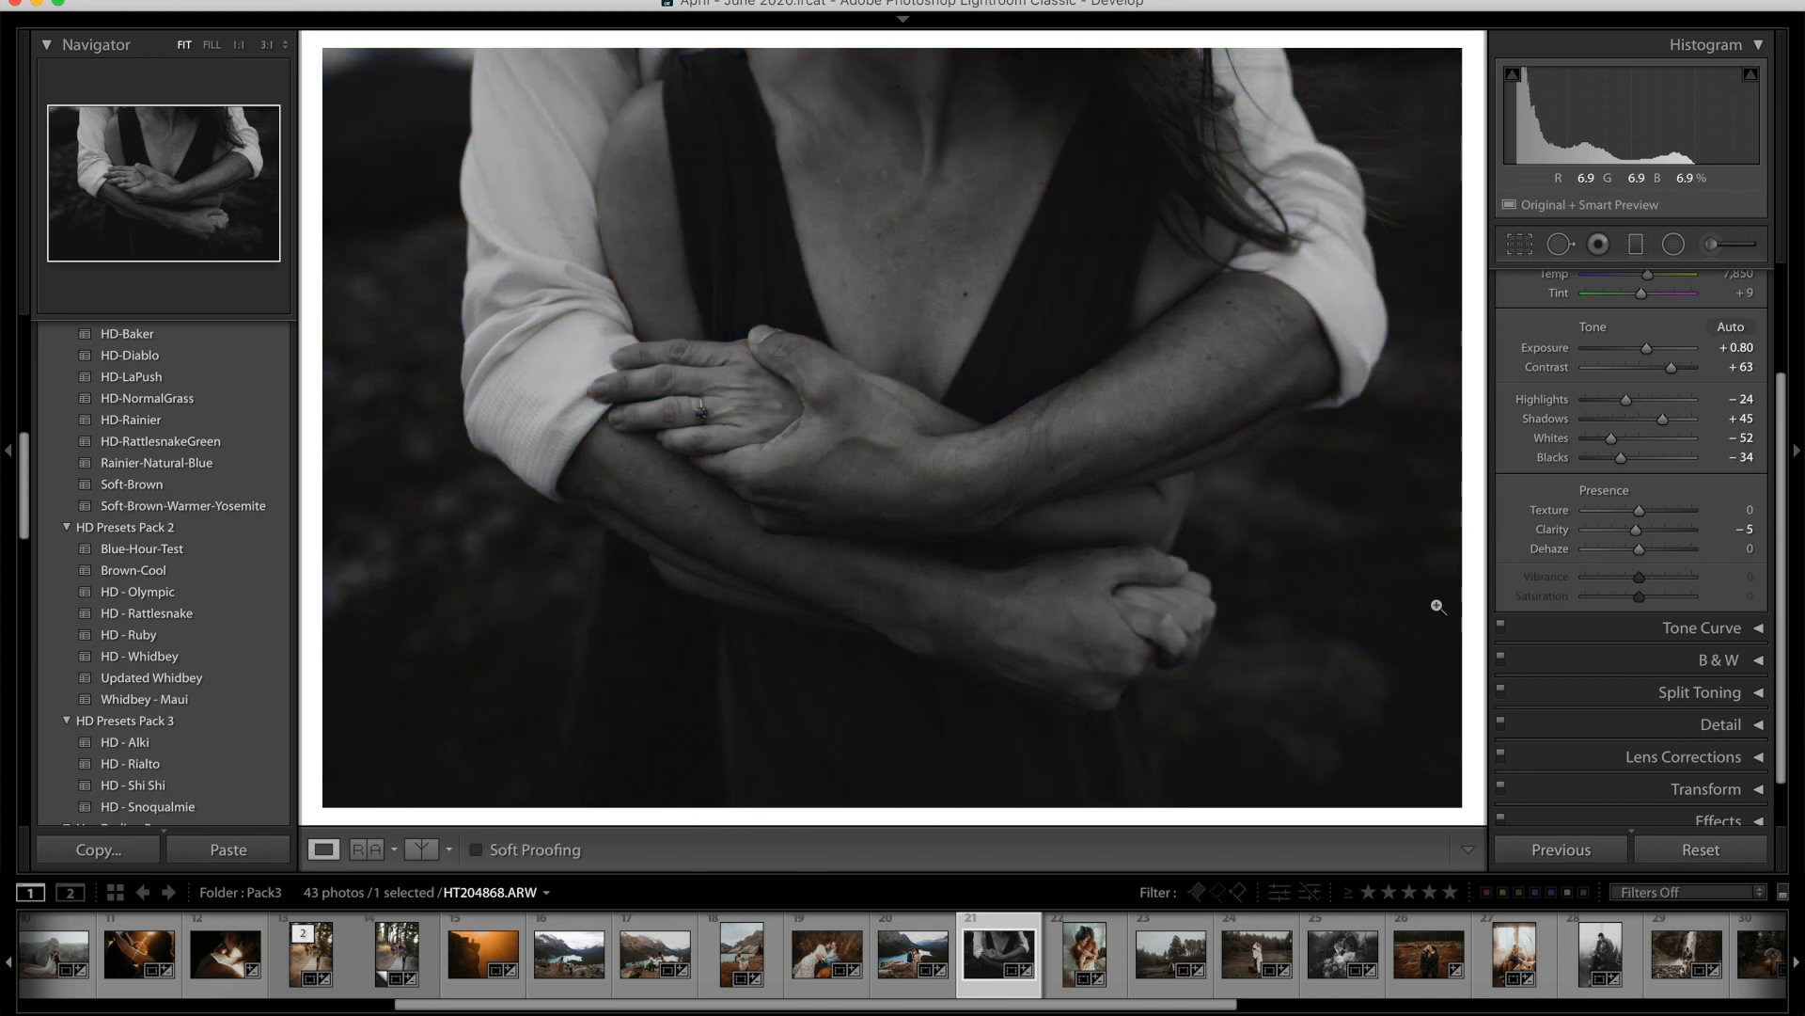
key(backslash)
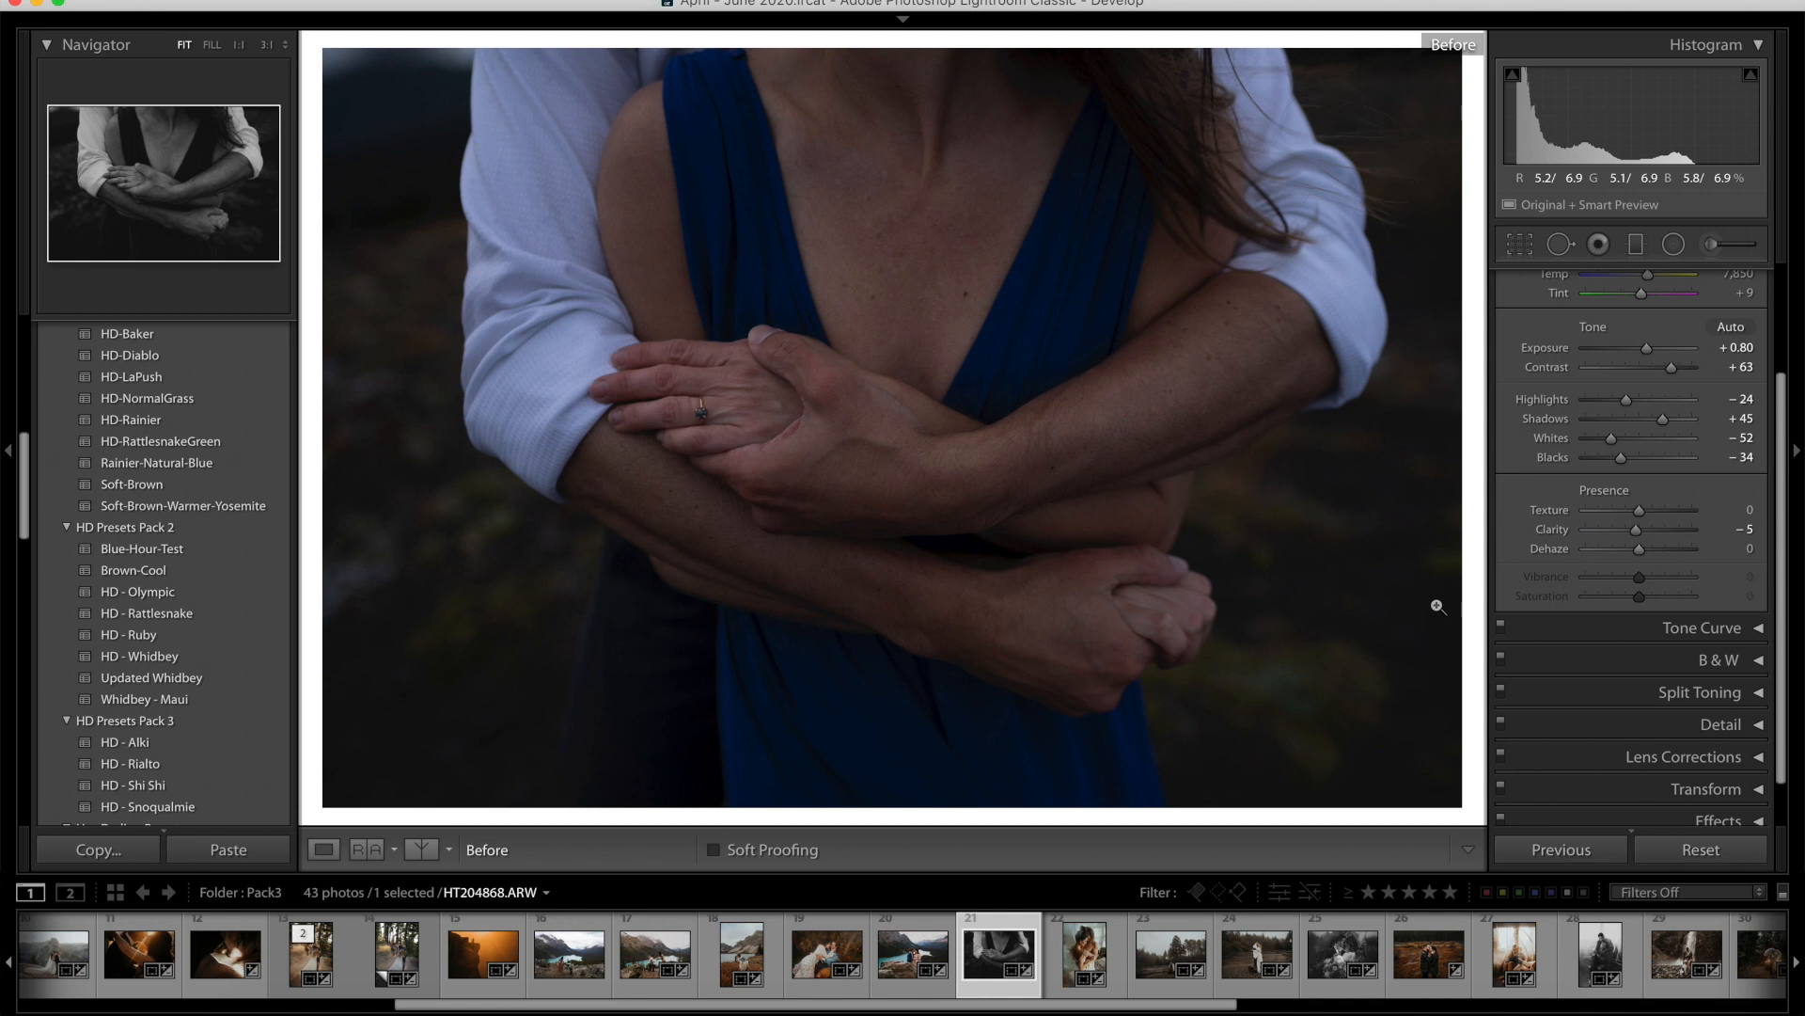
Apply the HD - Snoqualmie preset to the unedited beach photo of the couple kissing on the rocks.
key(backslash)
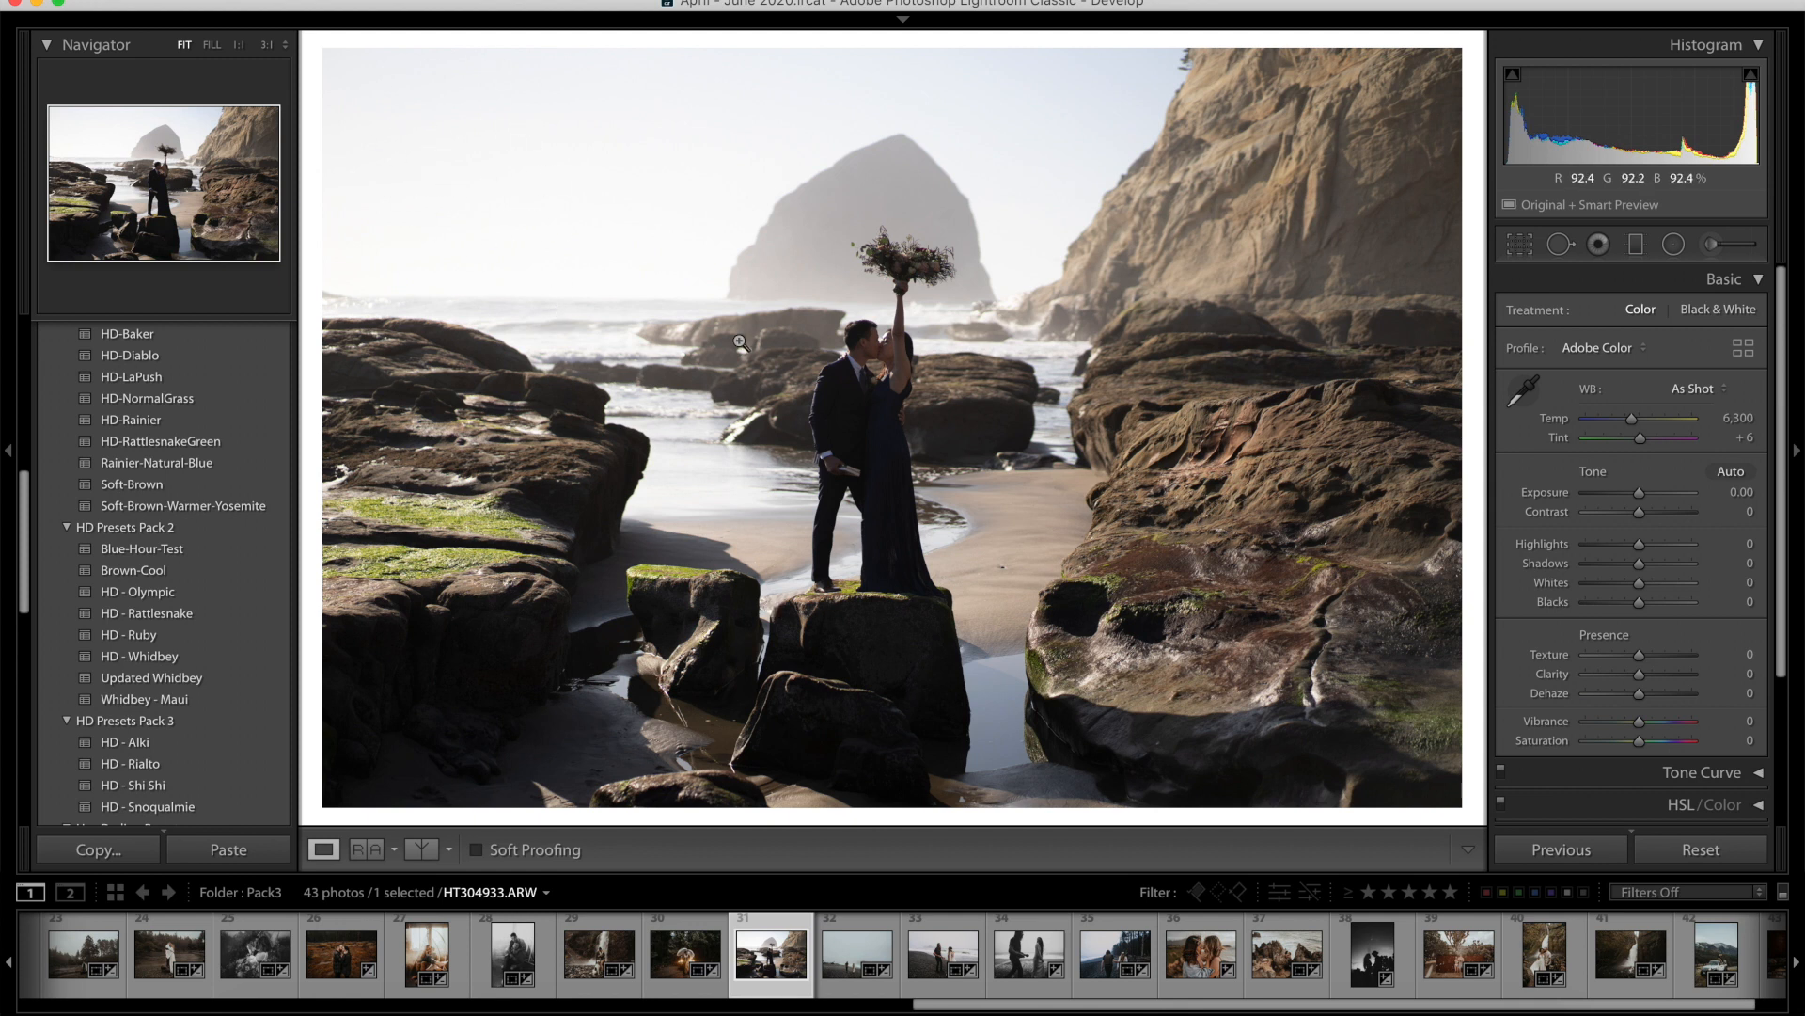
click(861, 347)
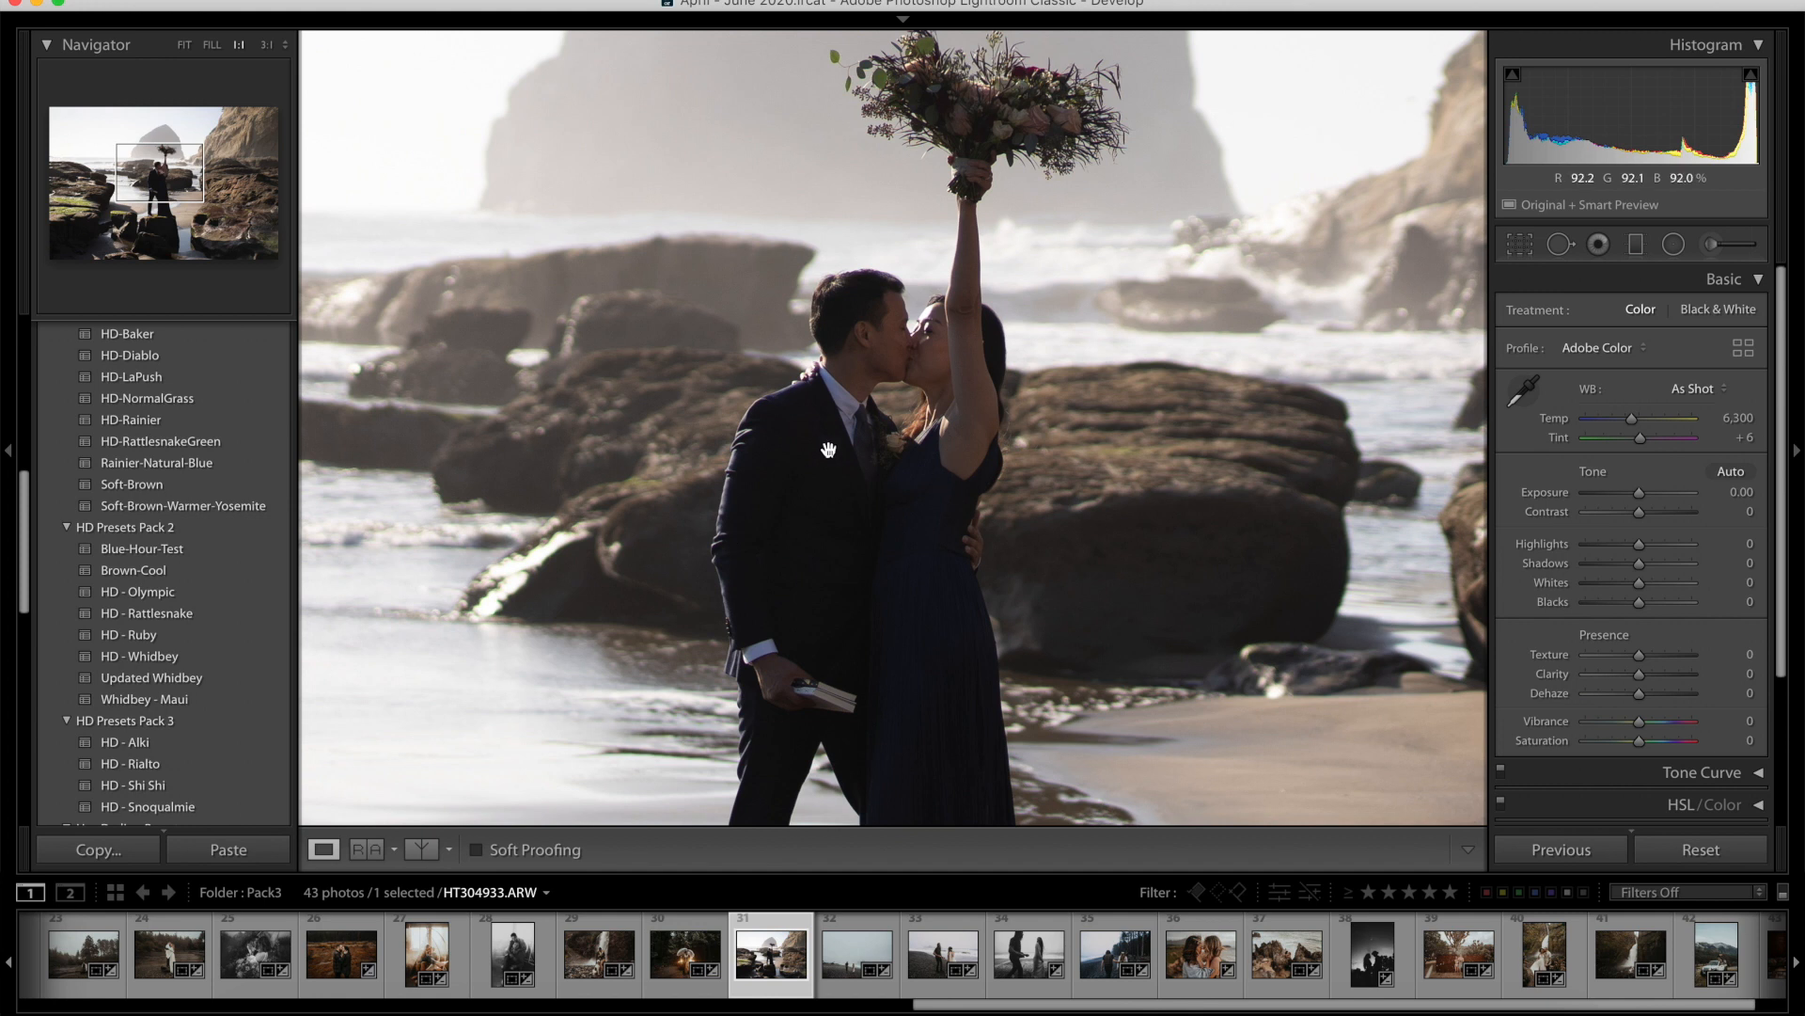
click(882, 469)
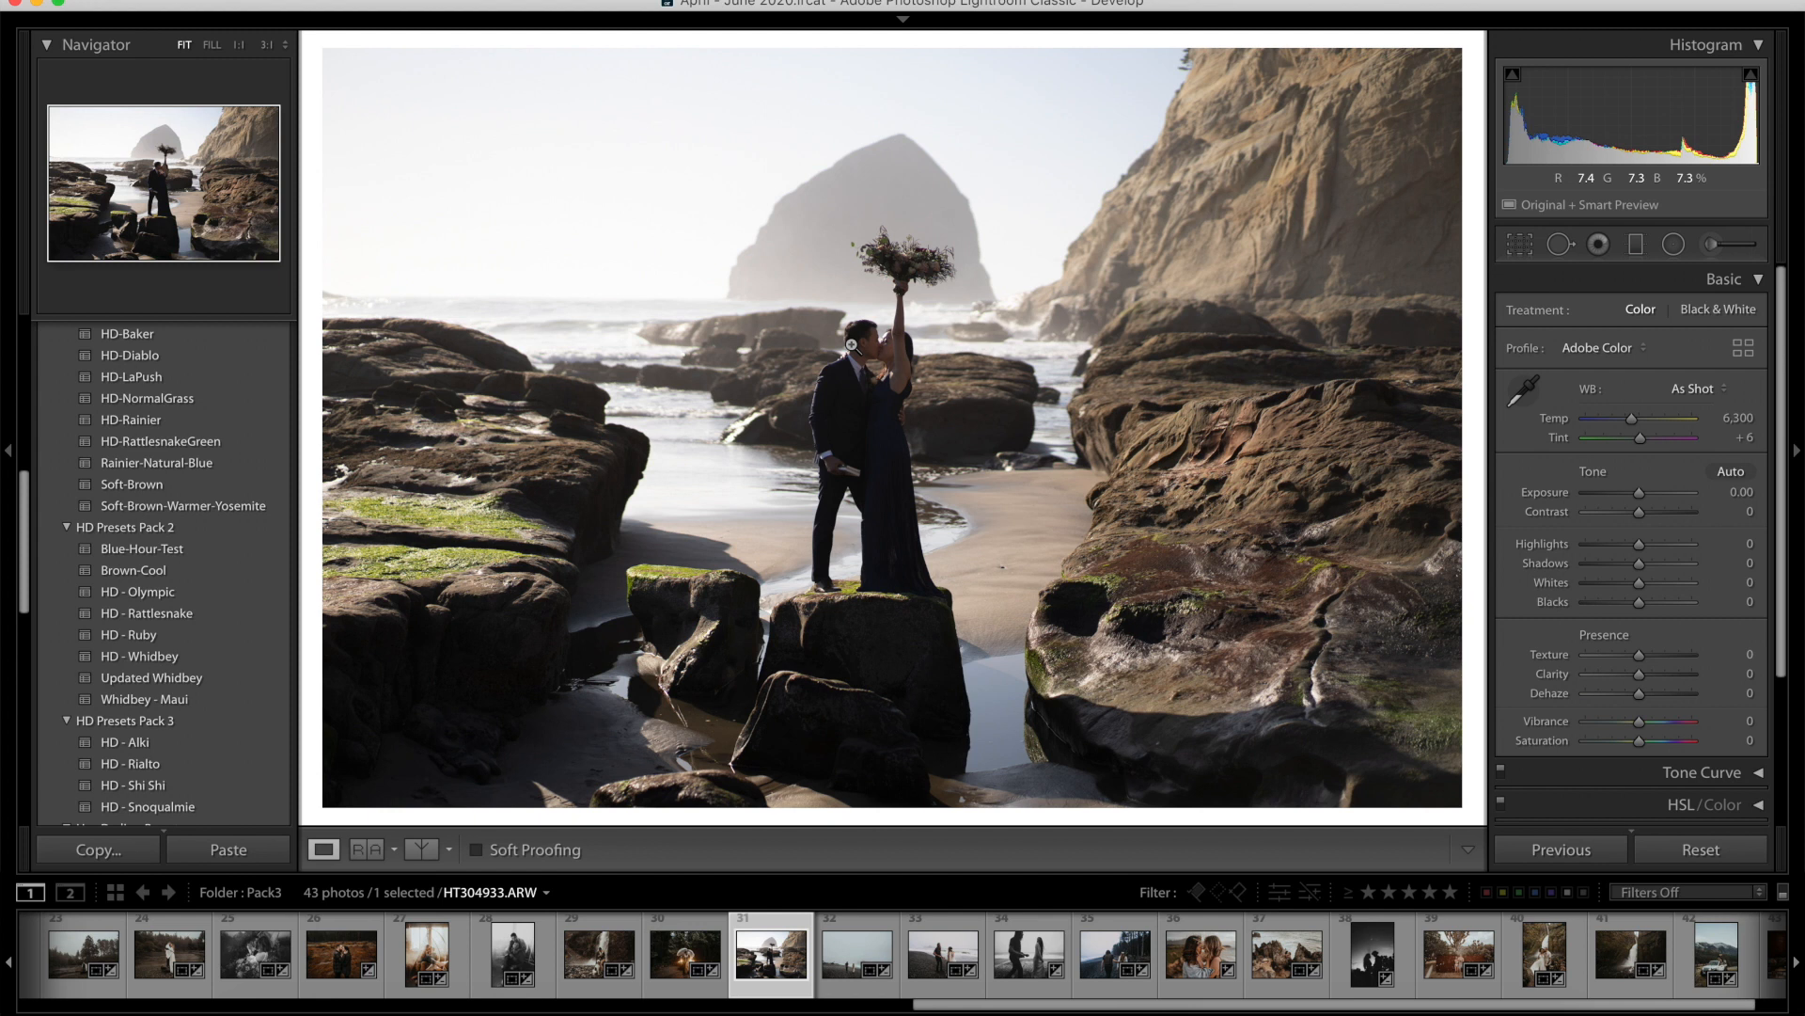
scroll(216, 602, down, 1)
mouse_move(217, 602)
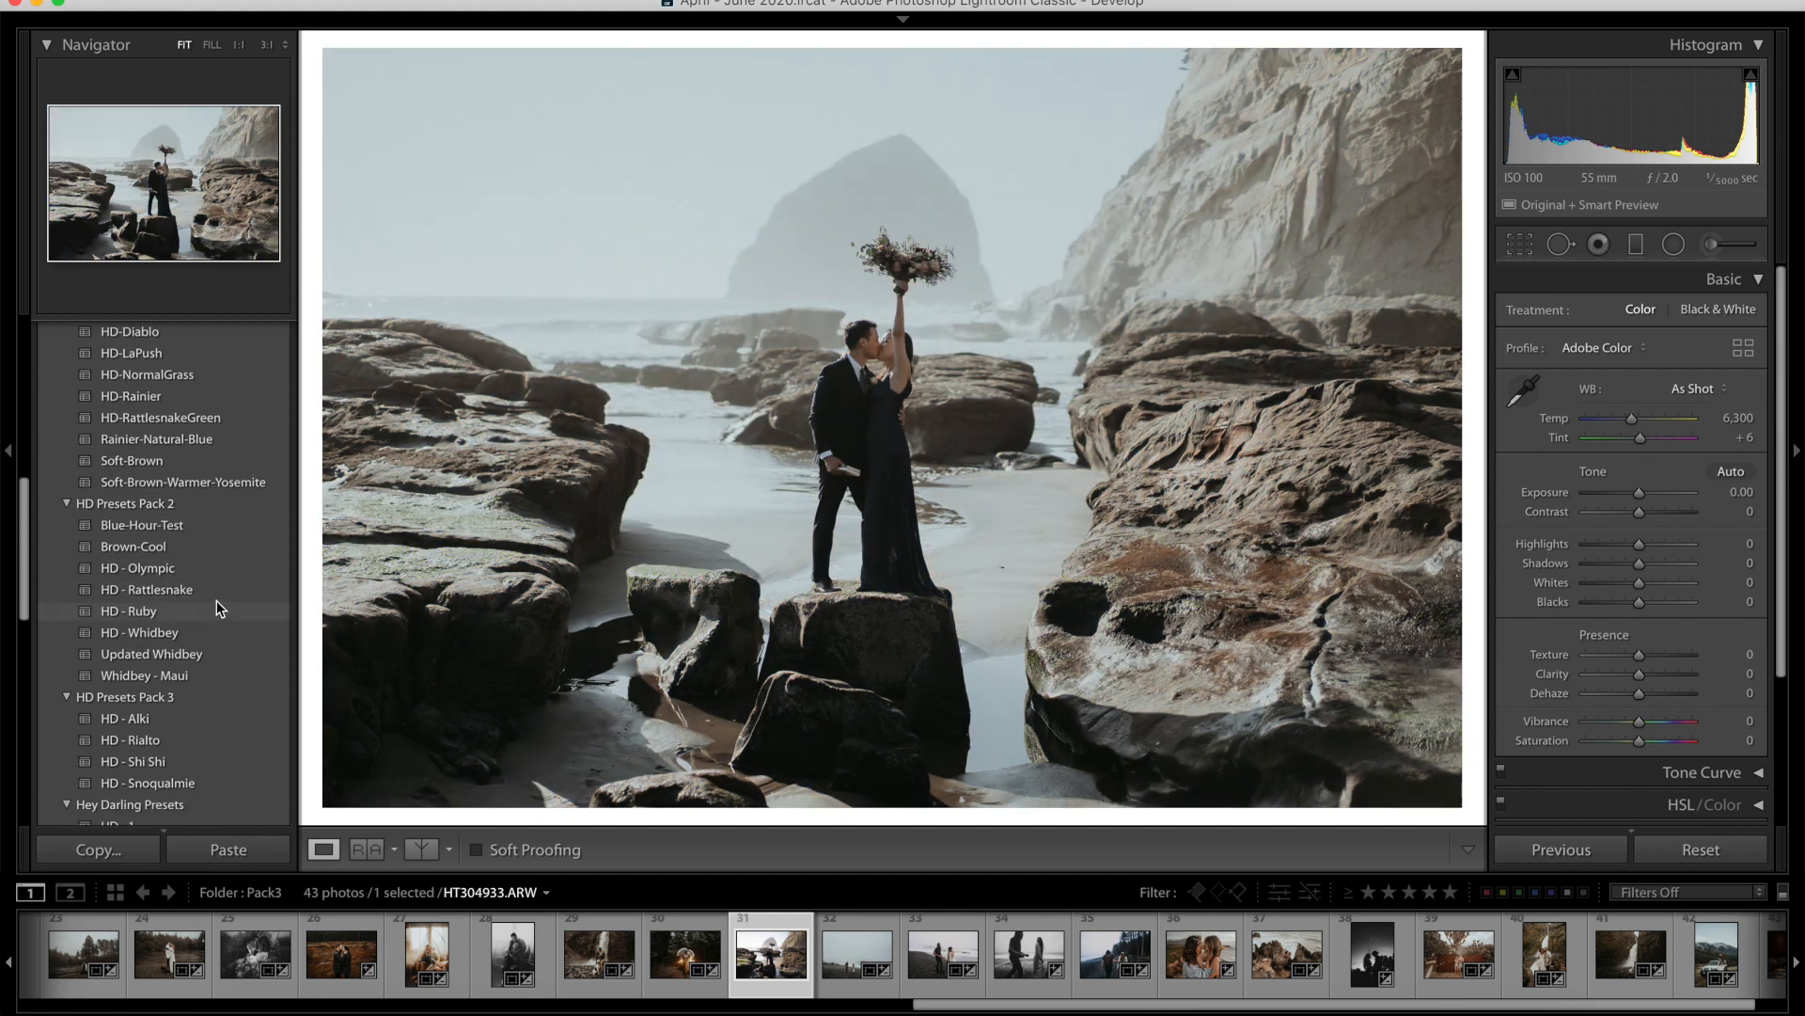
scroll(216, 601, down, 3)
mouse_move(131, 499)
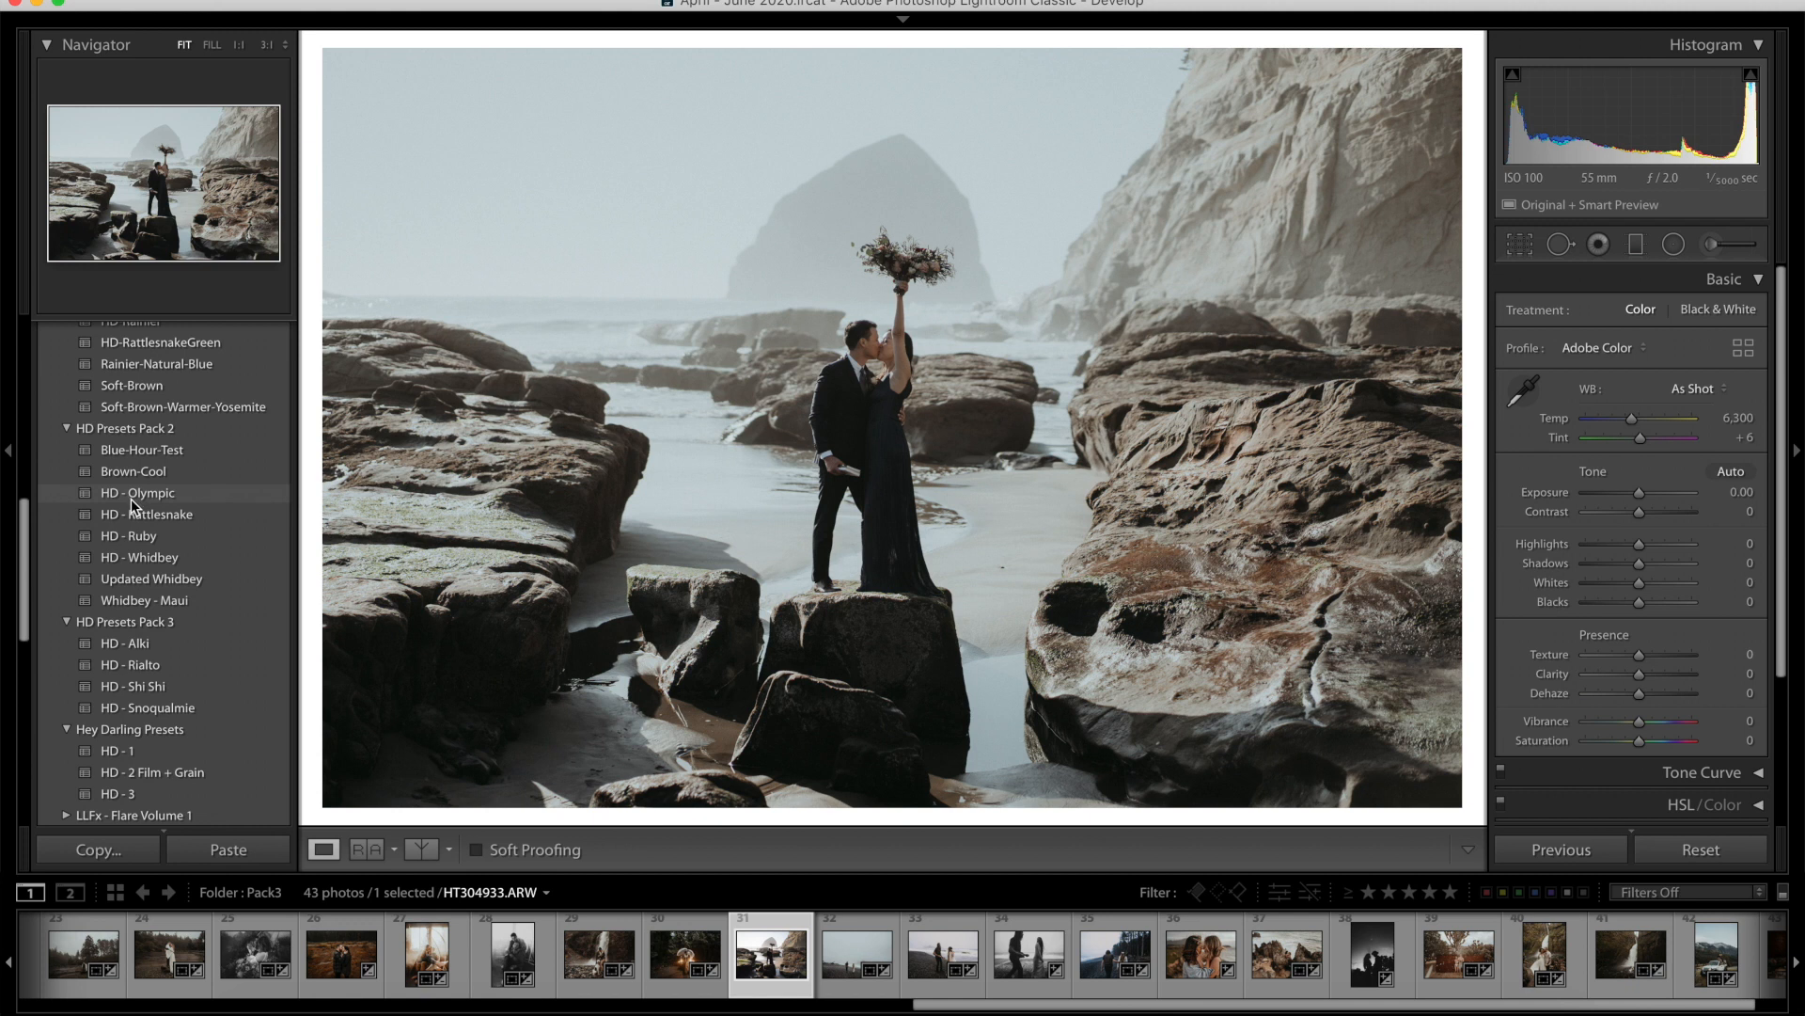
click(146, 710)
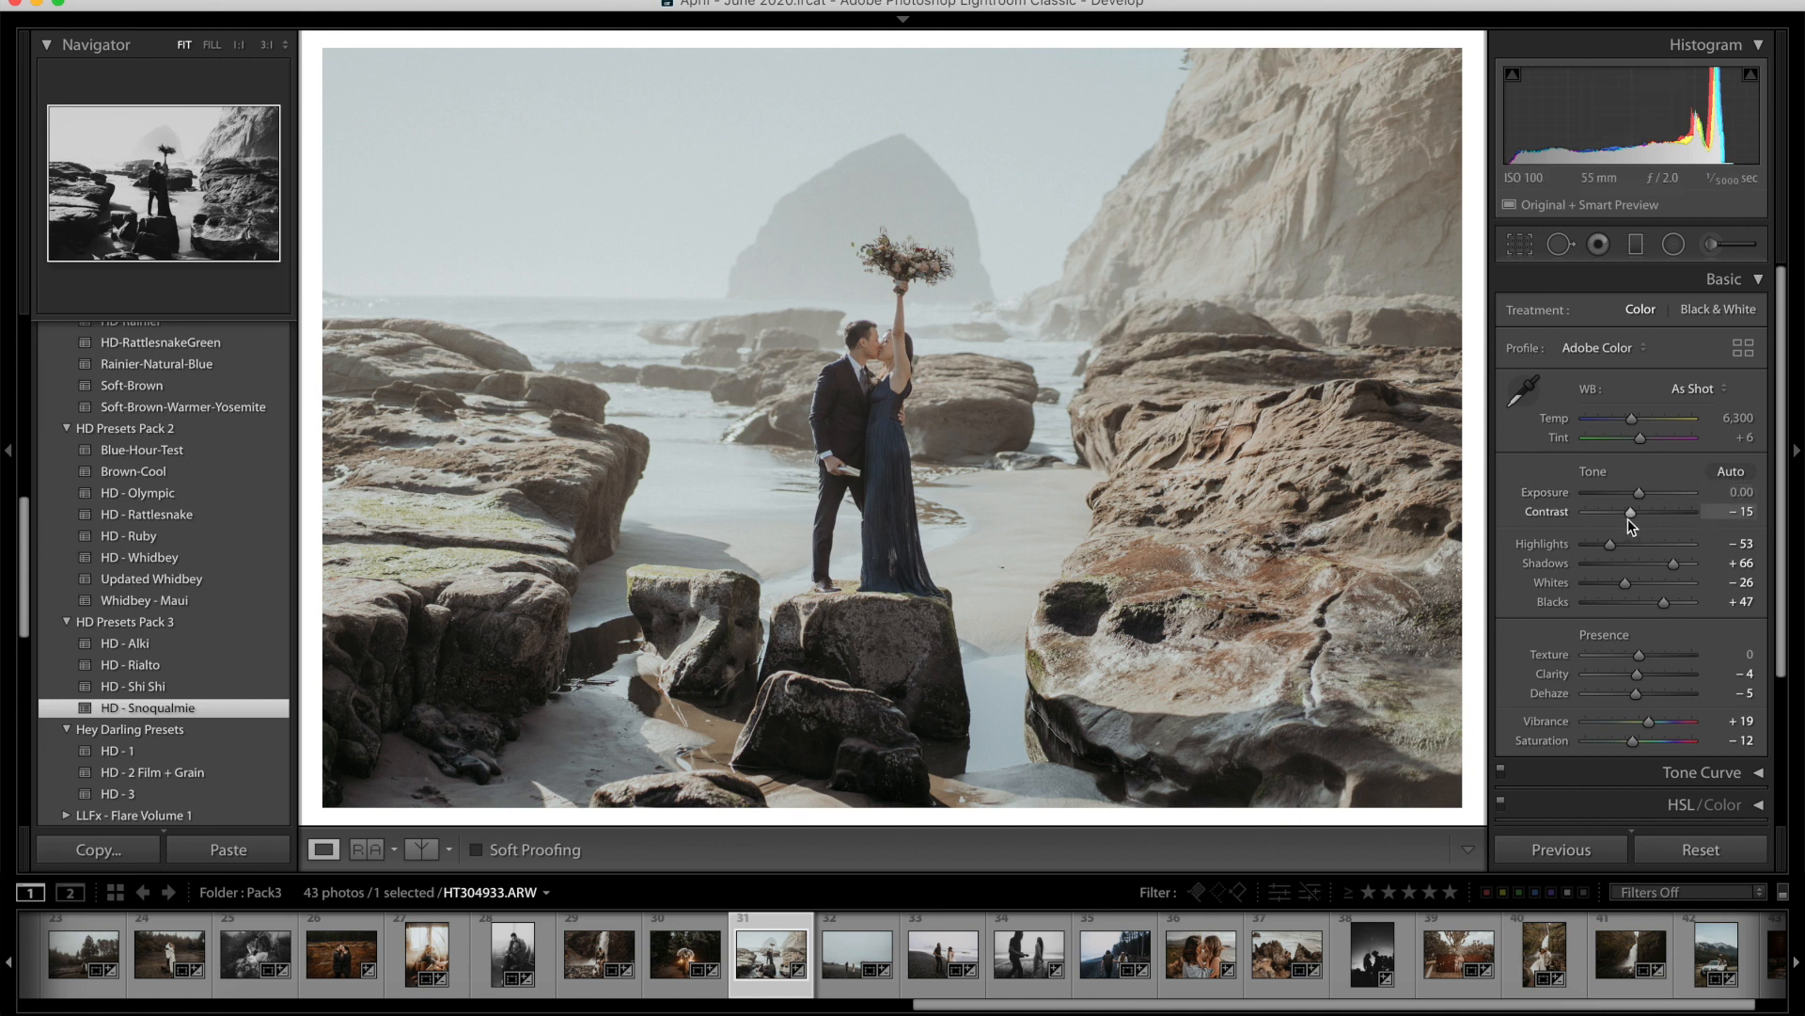
Lower the beach photo's Exposure to -0.80.
click(1542, 492)
key(minus)
key(minus)
key(minus)
key(minus)
key(minus)
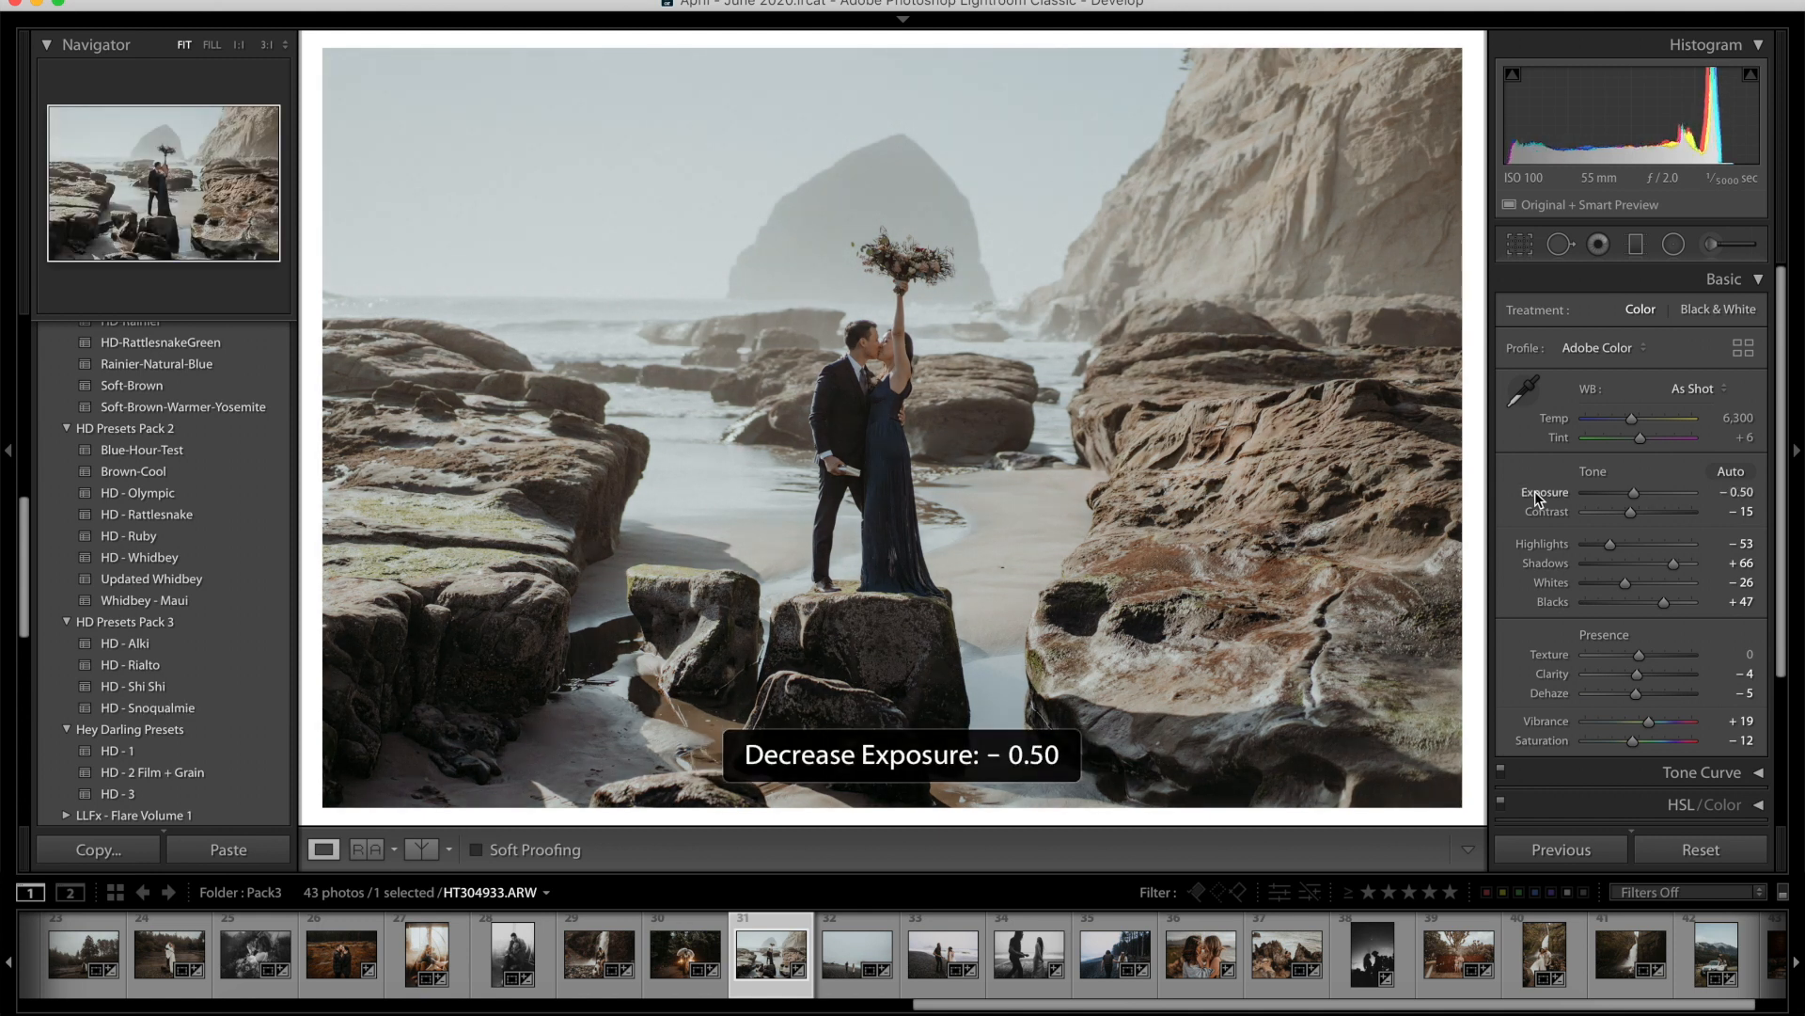
key(minus)
key(minus)
key(minus)
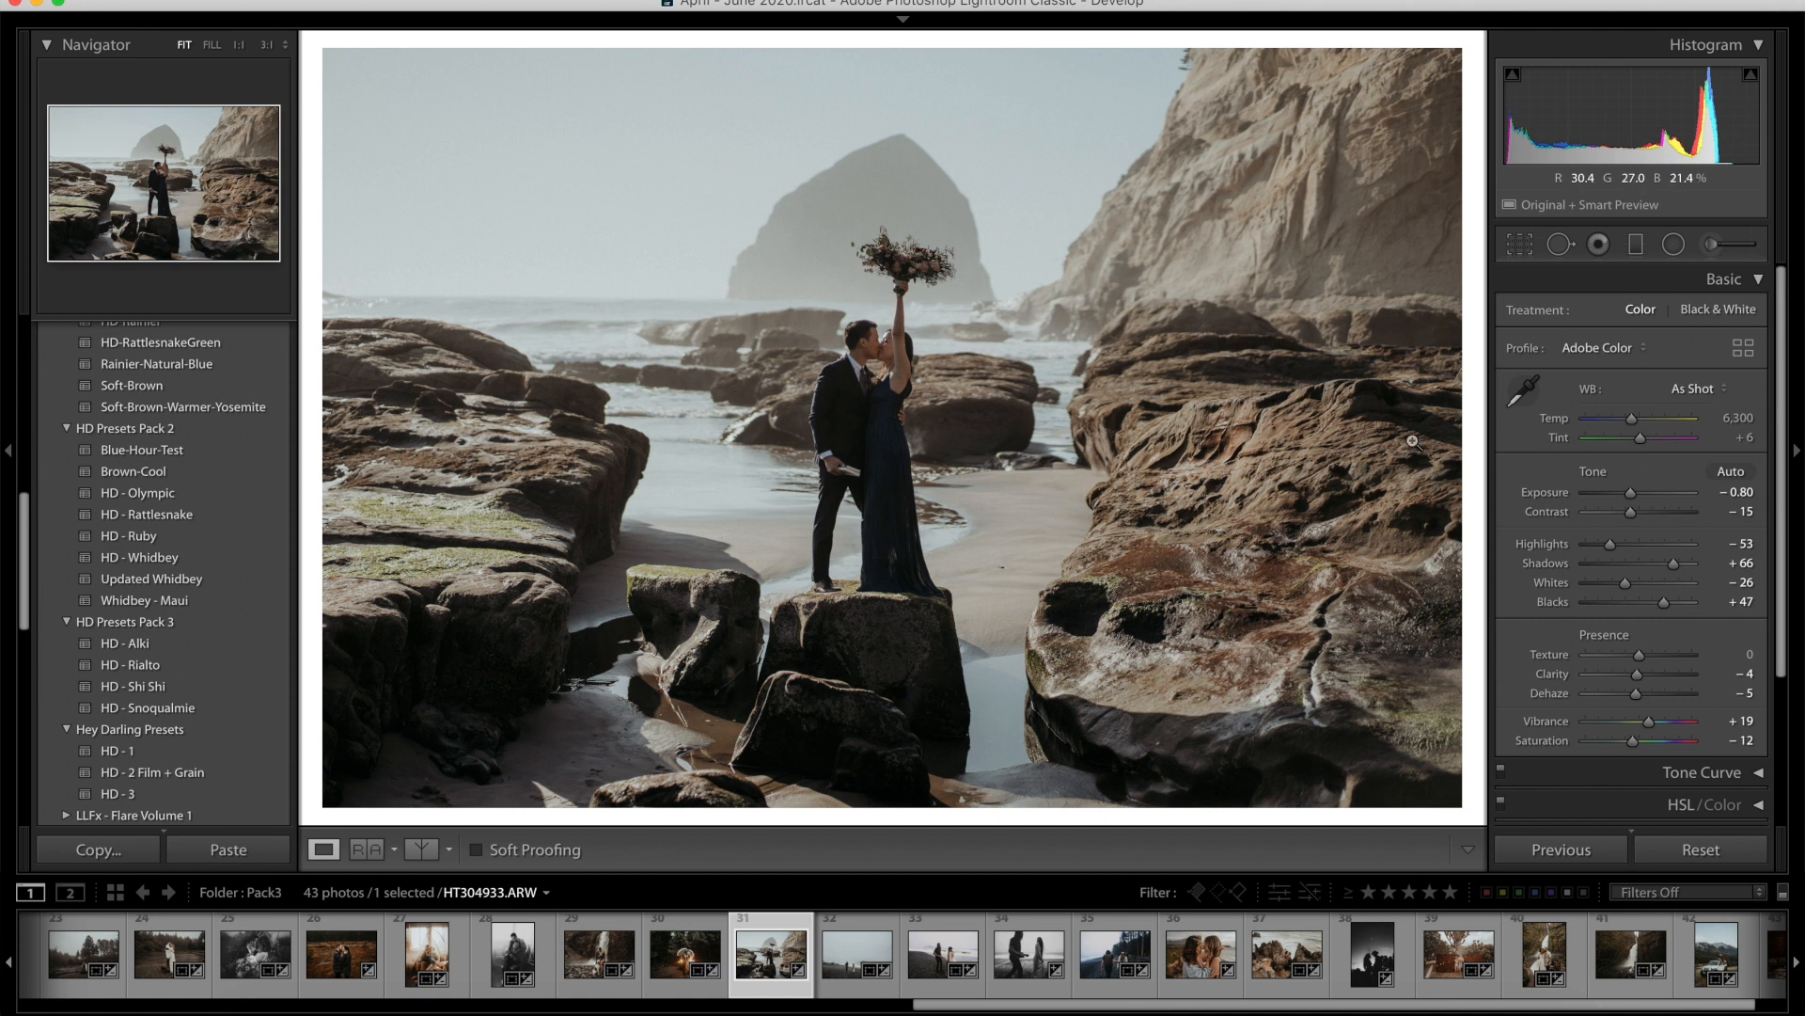
key(minus)
key(equal)
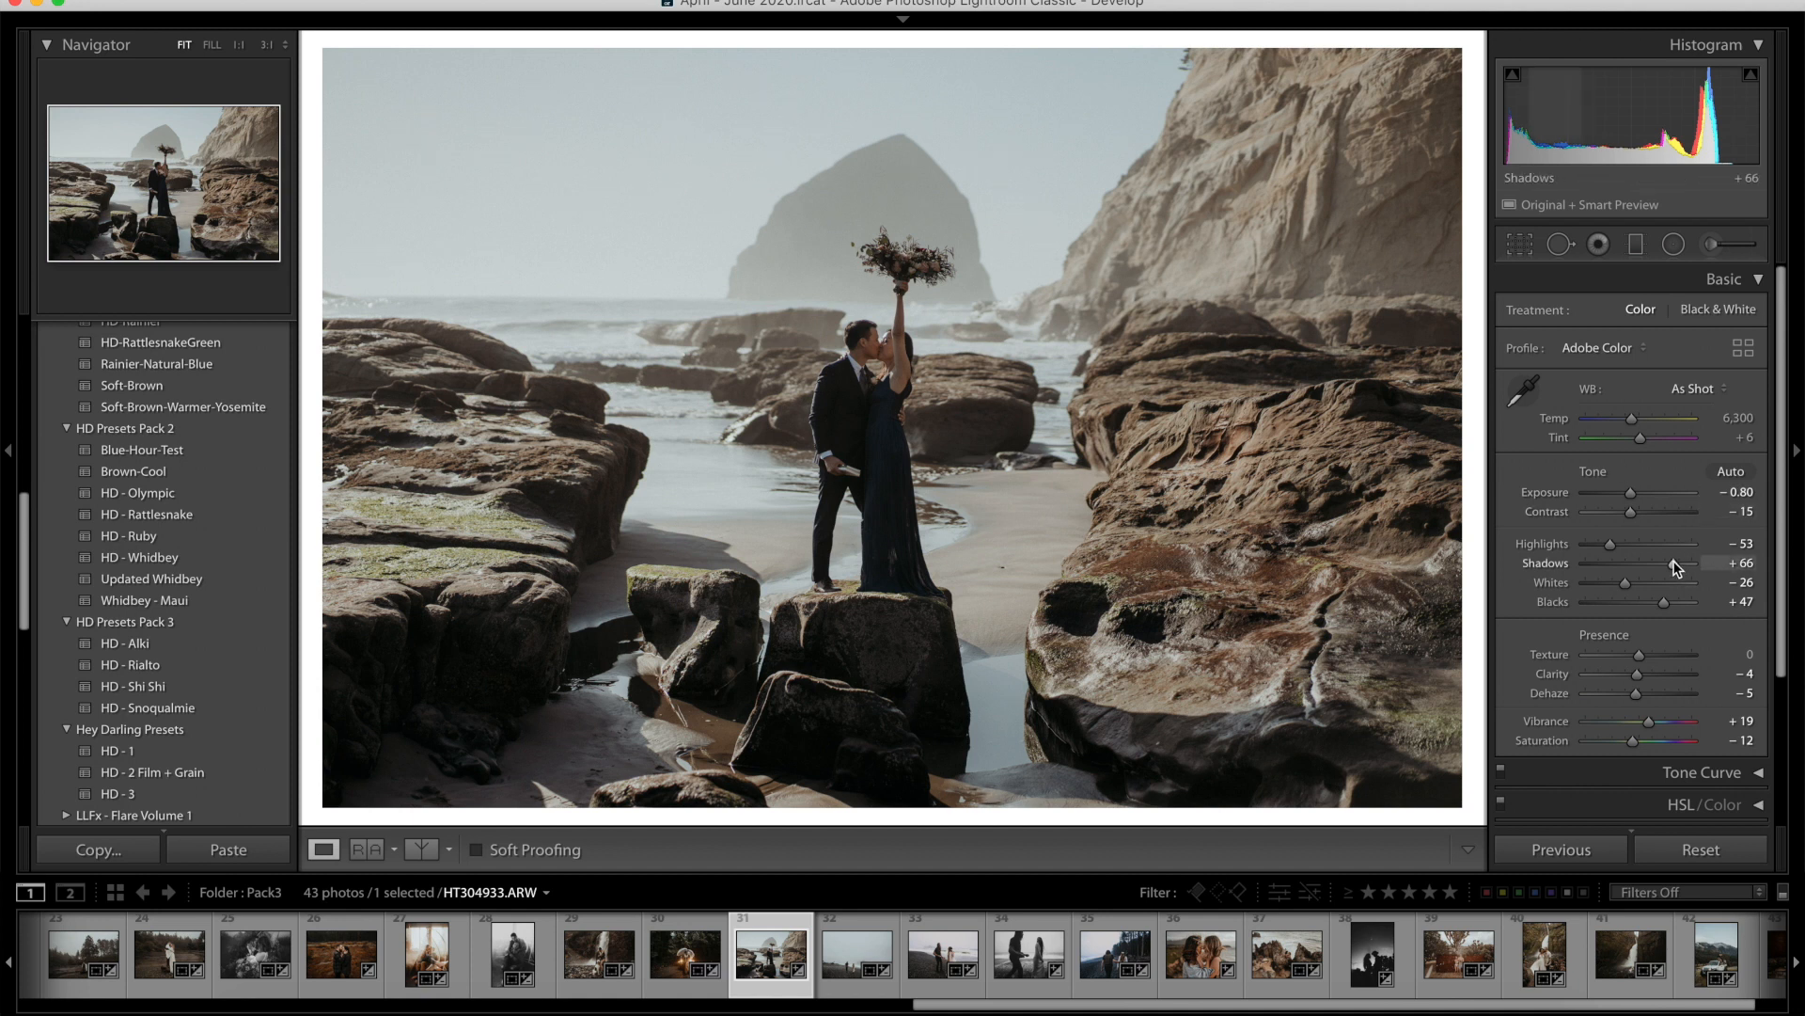
Raise the beach photo's Shadows to +82 and warm its Temp to 7,593.
drag(1675, 559, 1676, 559)
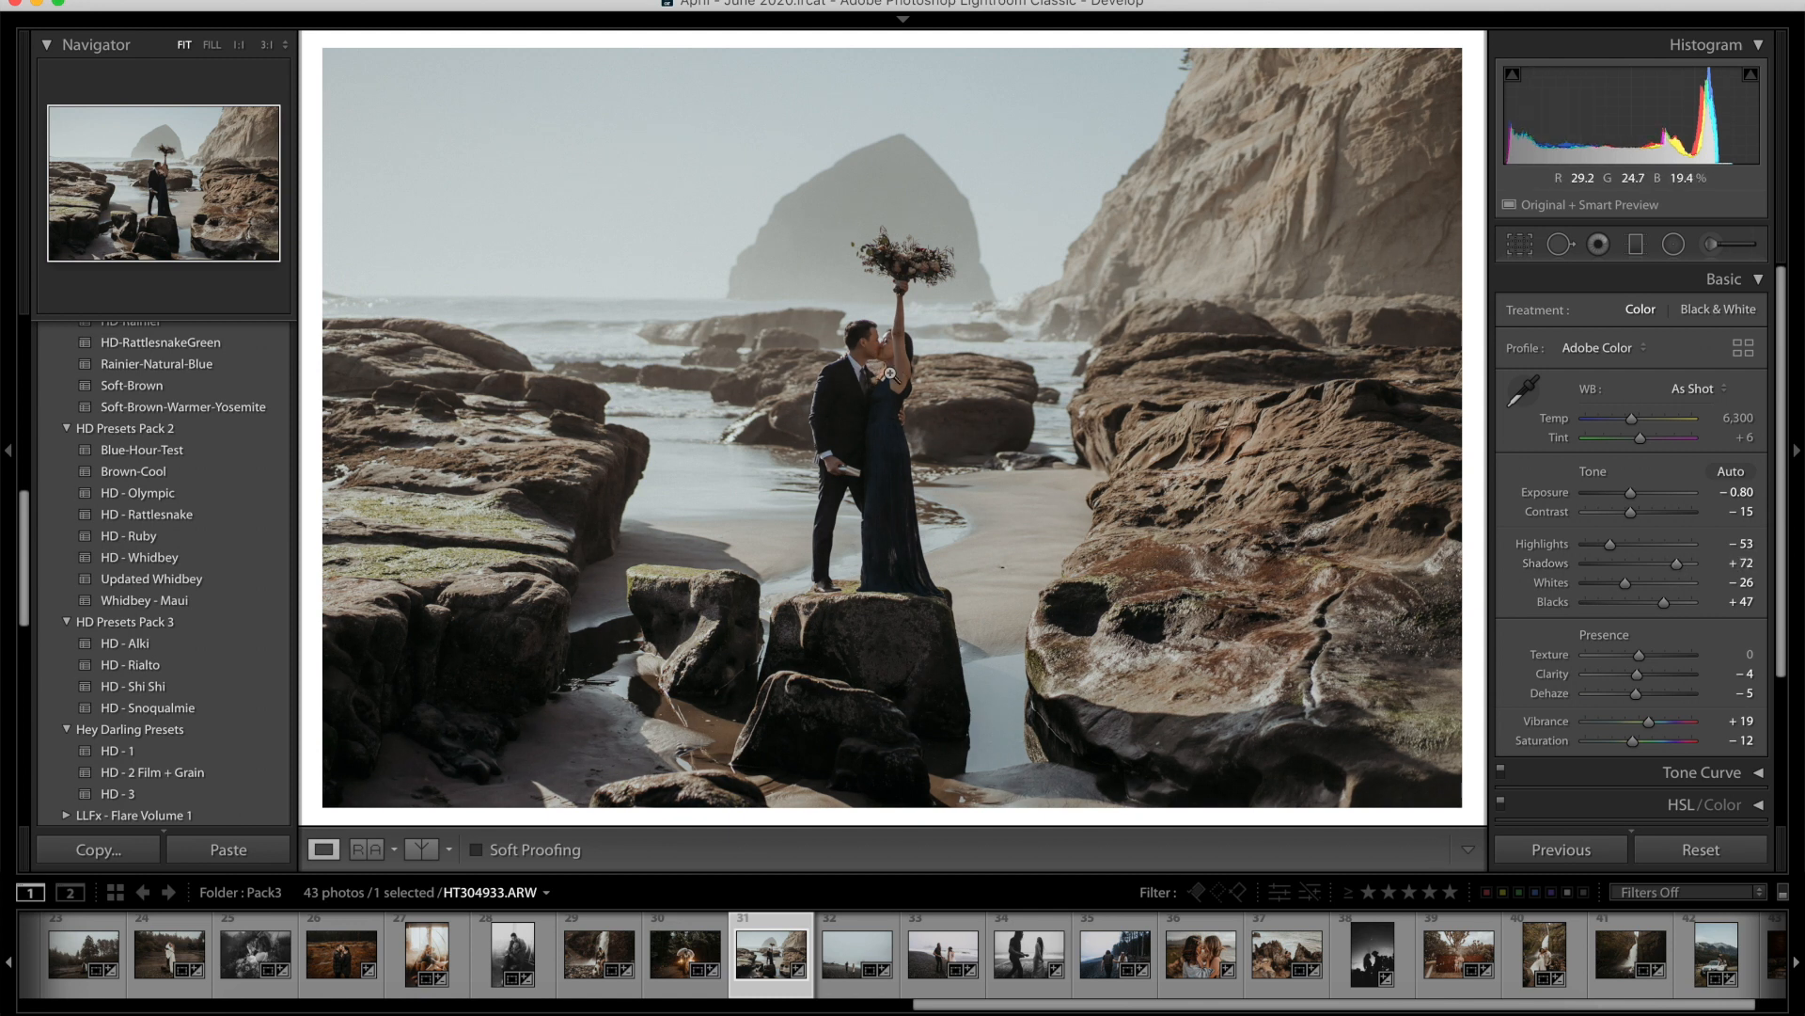
drag(1679, 564, 1683, 561)
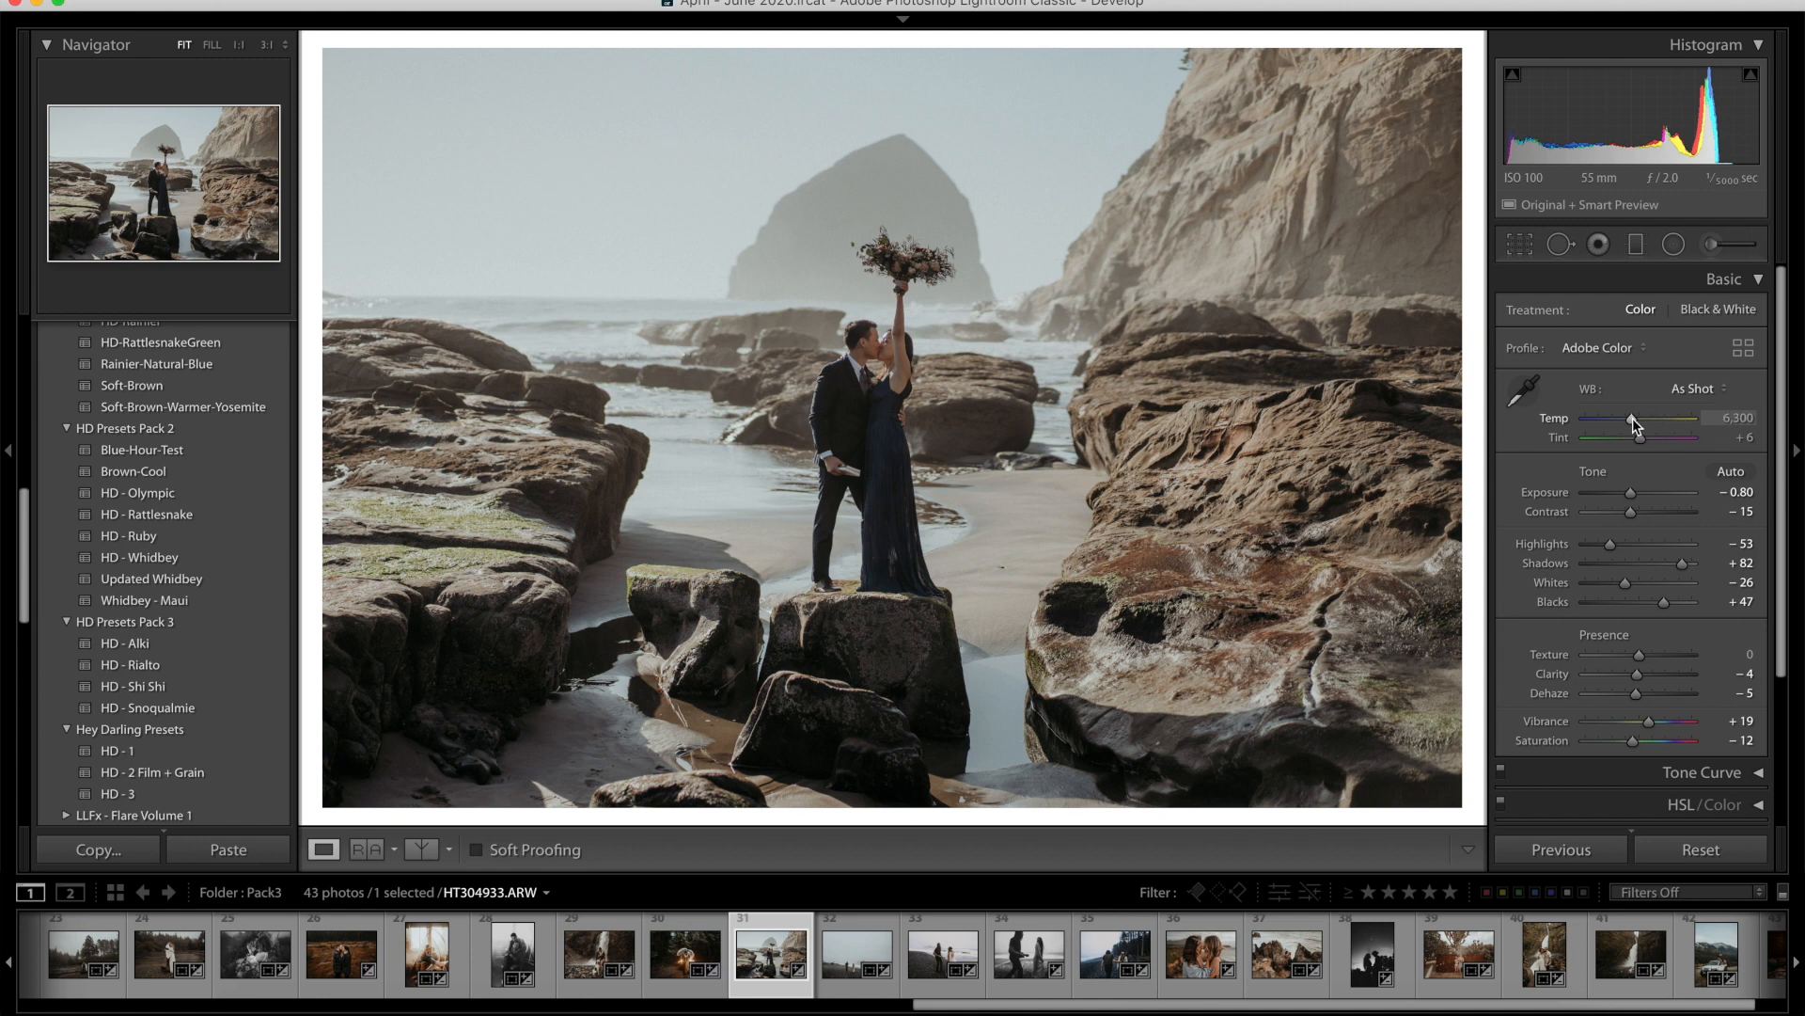
drag(1633, 418, 1644, 420)
drag(1643, 419, 1646, 421)
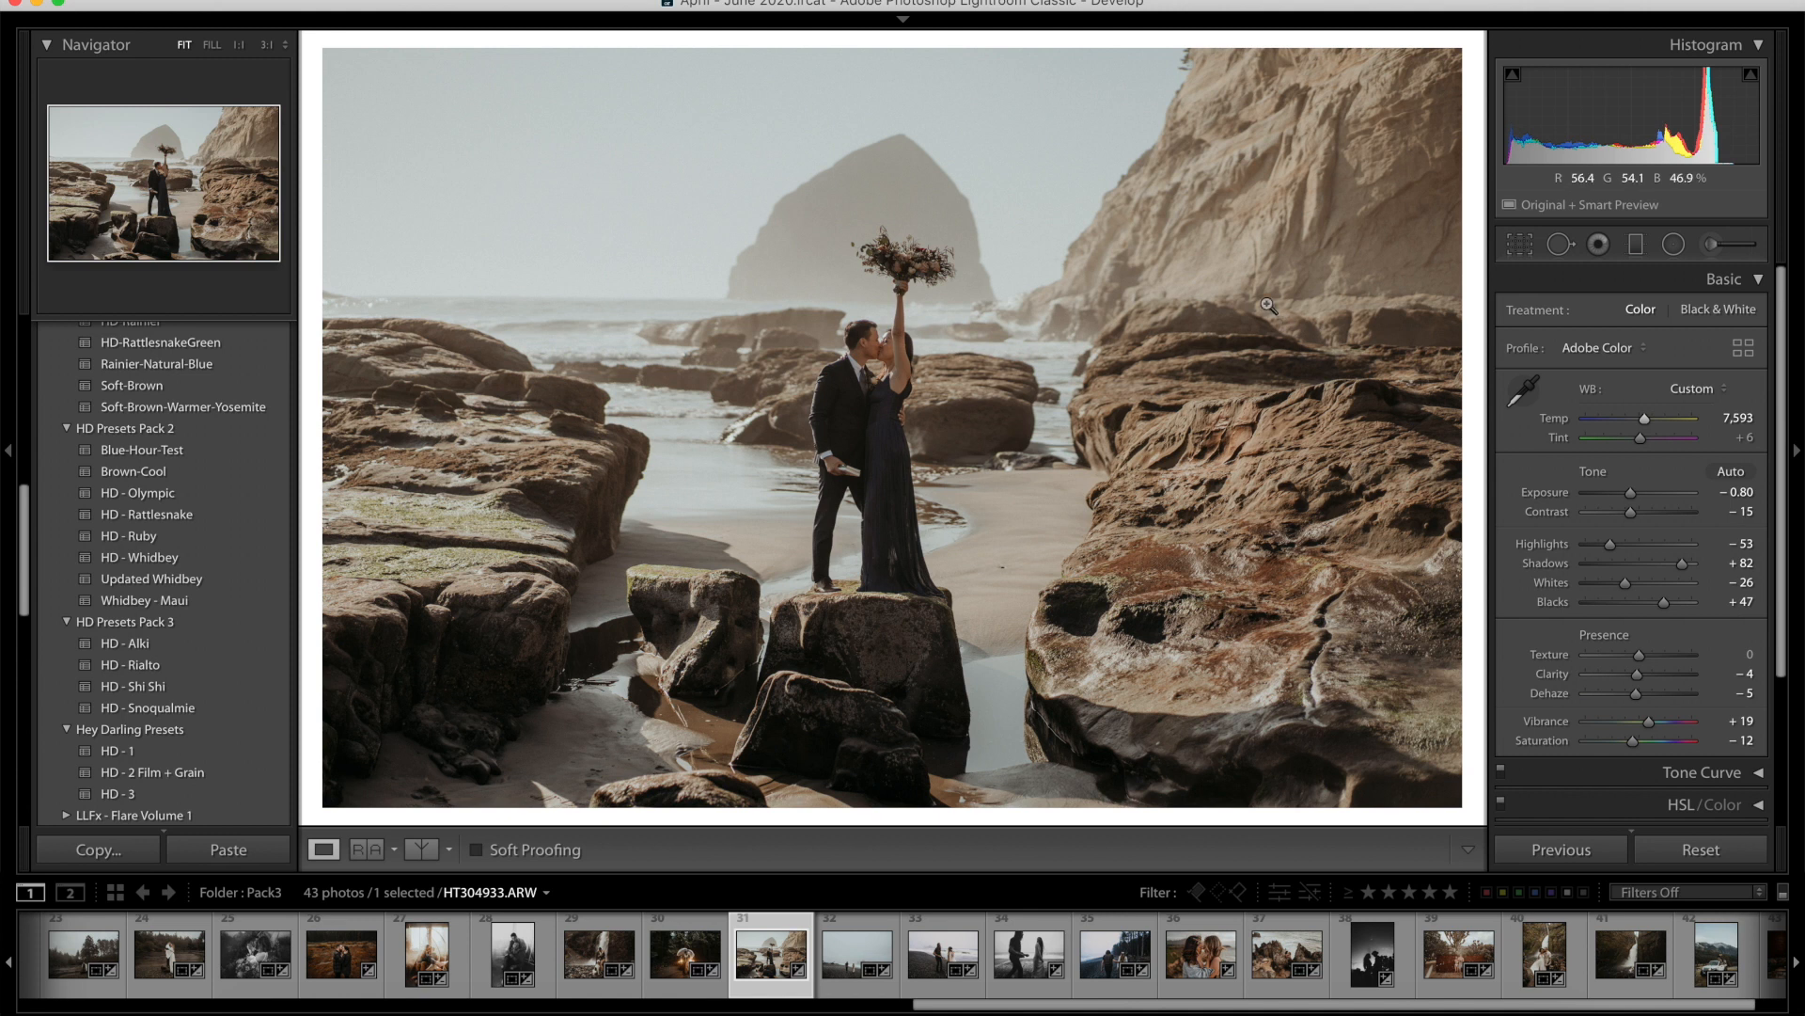
Reset the radial filter's Sharpness to 0 and draw an oval radial filter centred on the couple.
click(1677, 250)
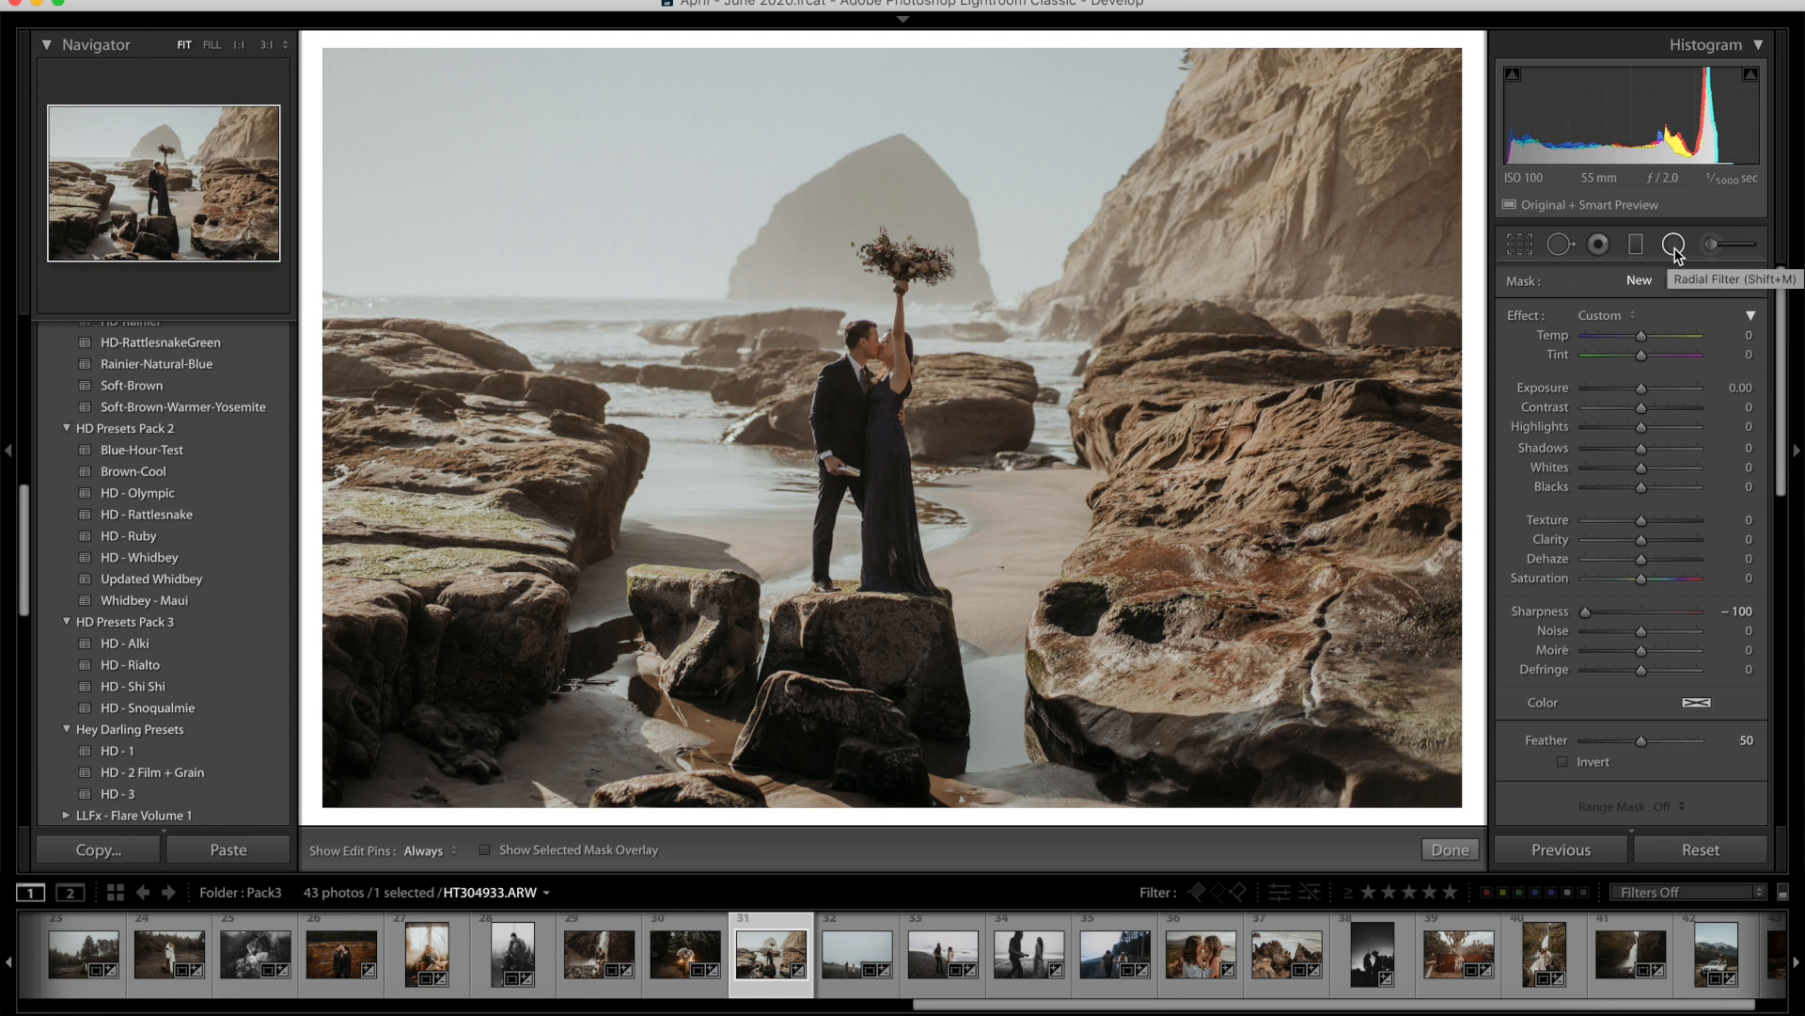
double_click(1540, 612)
drag(840, 335, 974, 452)
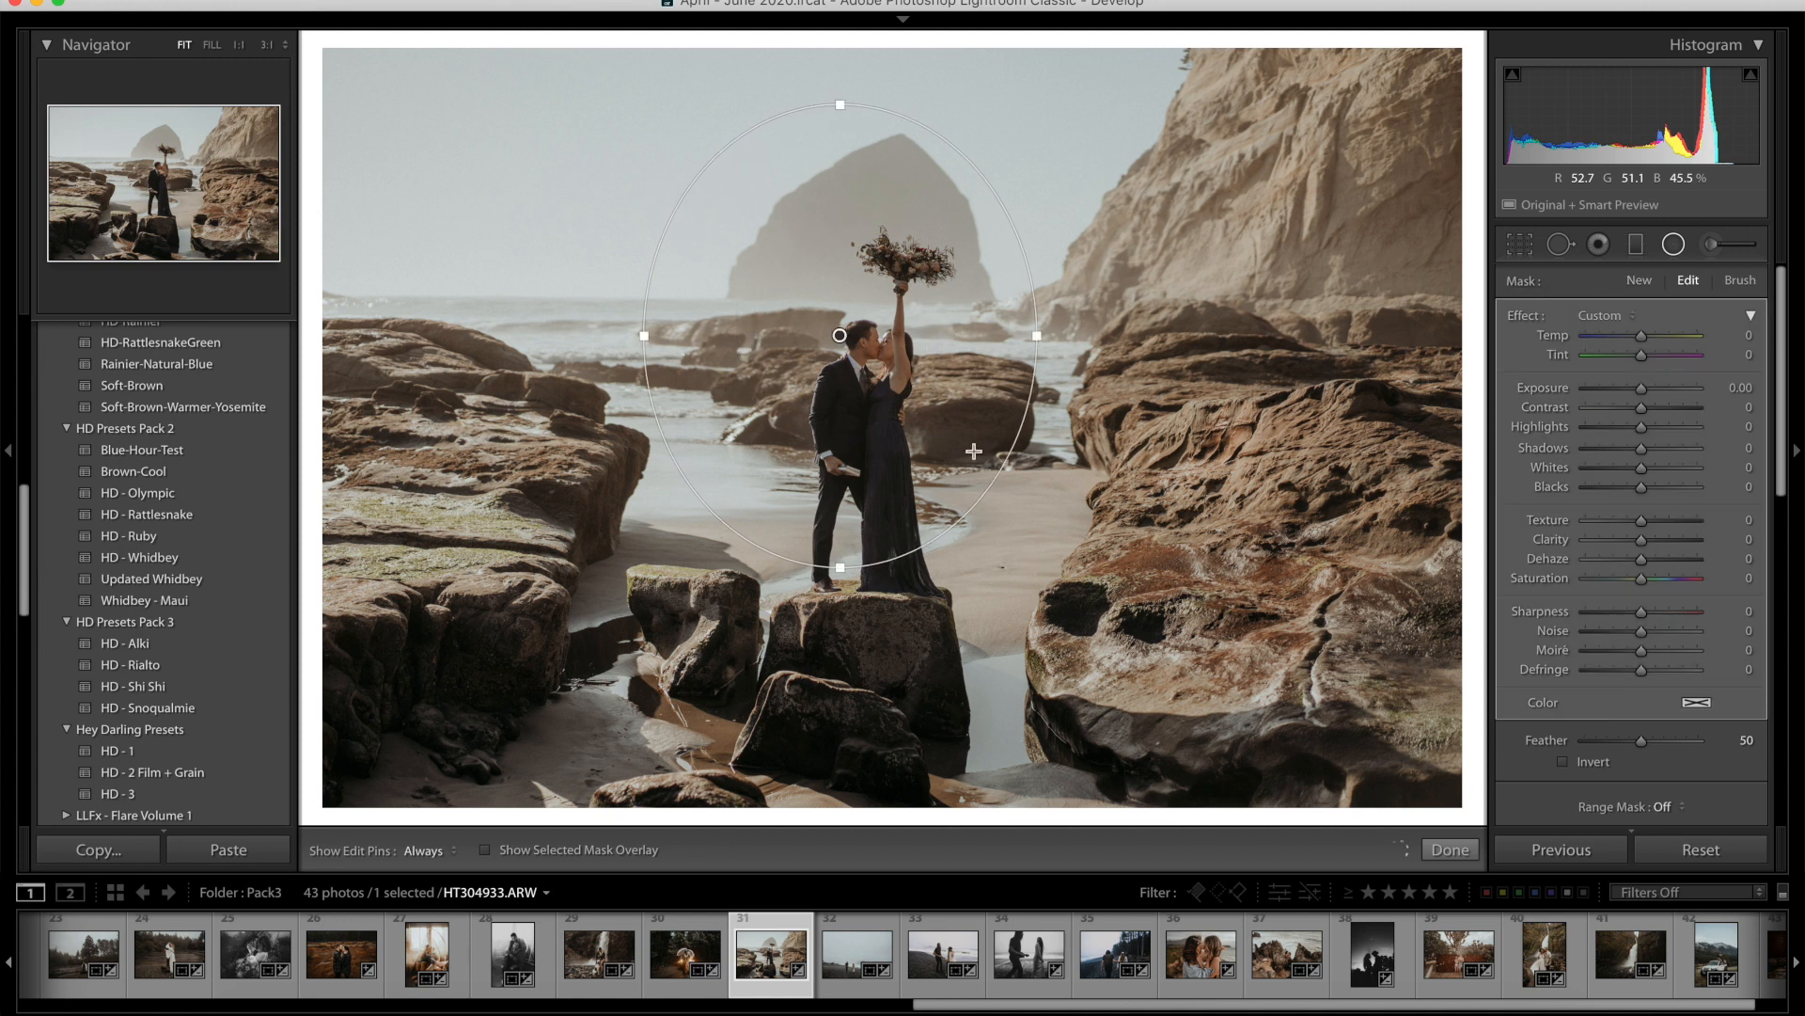
drag(840, 336, 873, 404)
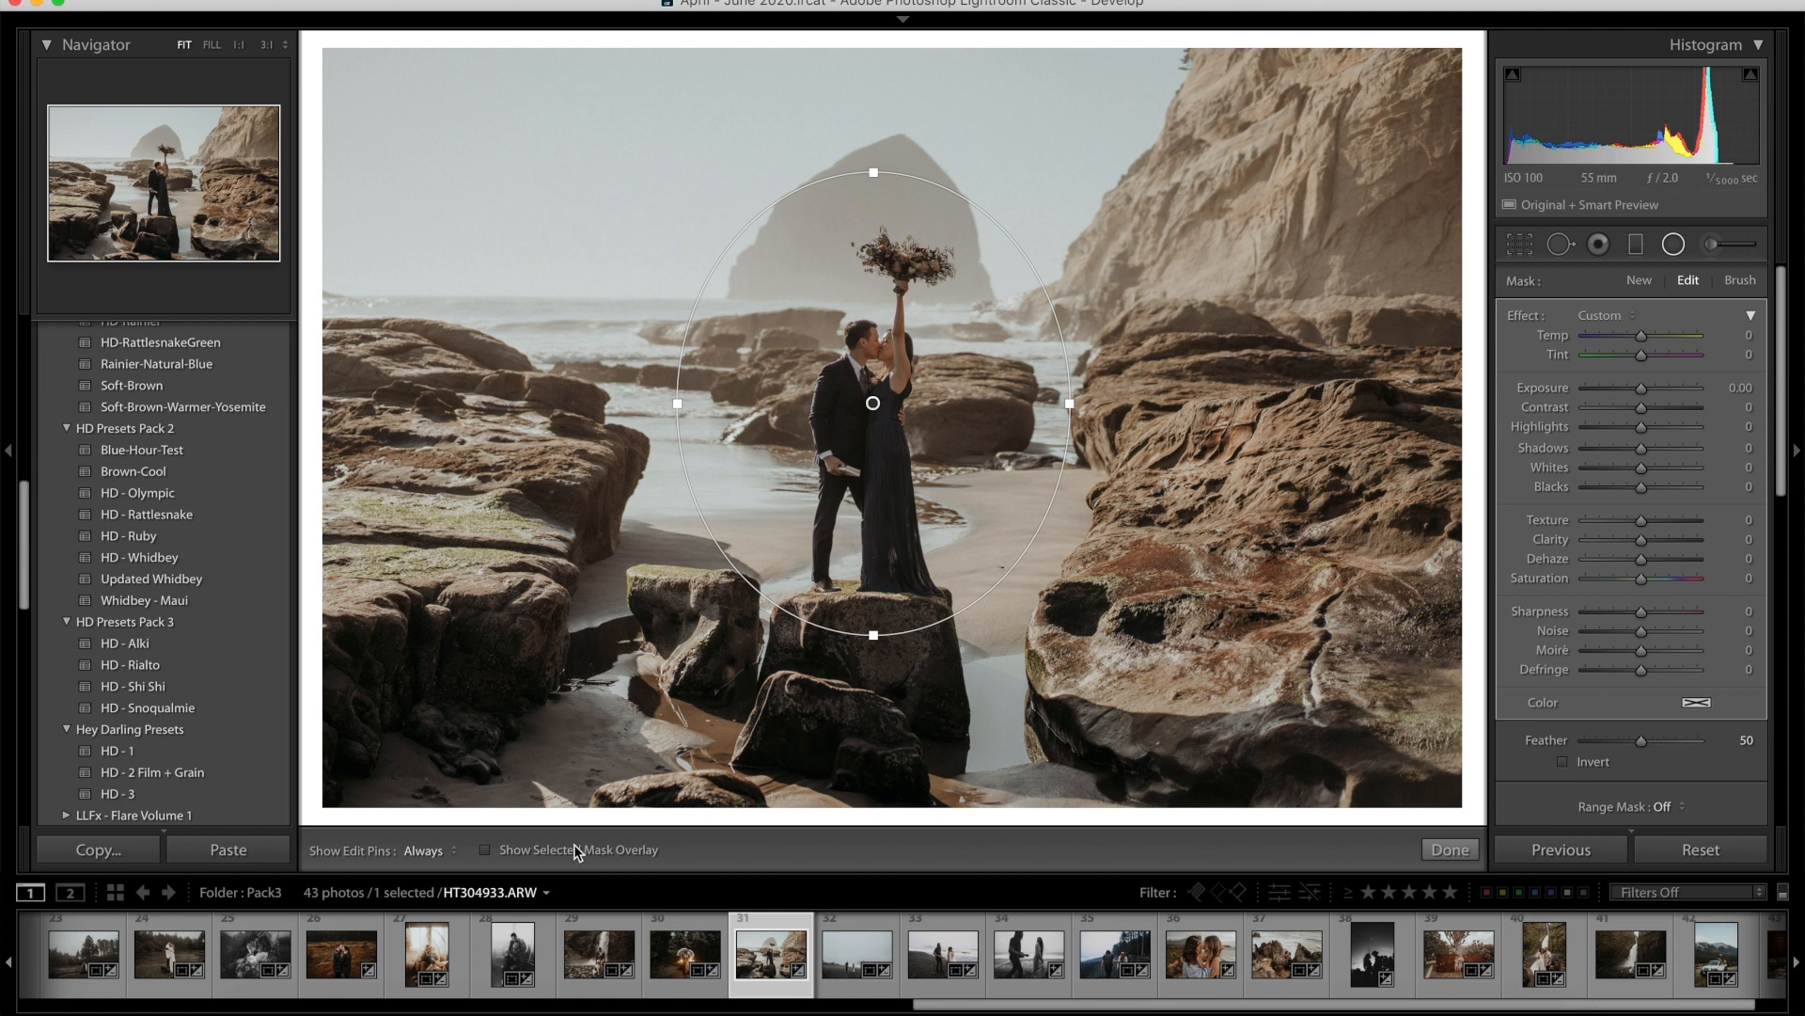
Check the radial filter's mask overlay with and without inversion, leaving it uninverted and the overlay hidden.
click(504, 851)
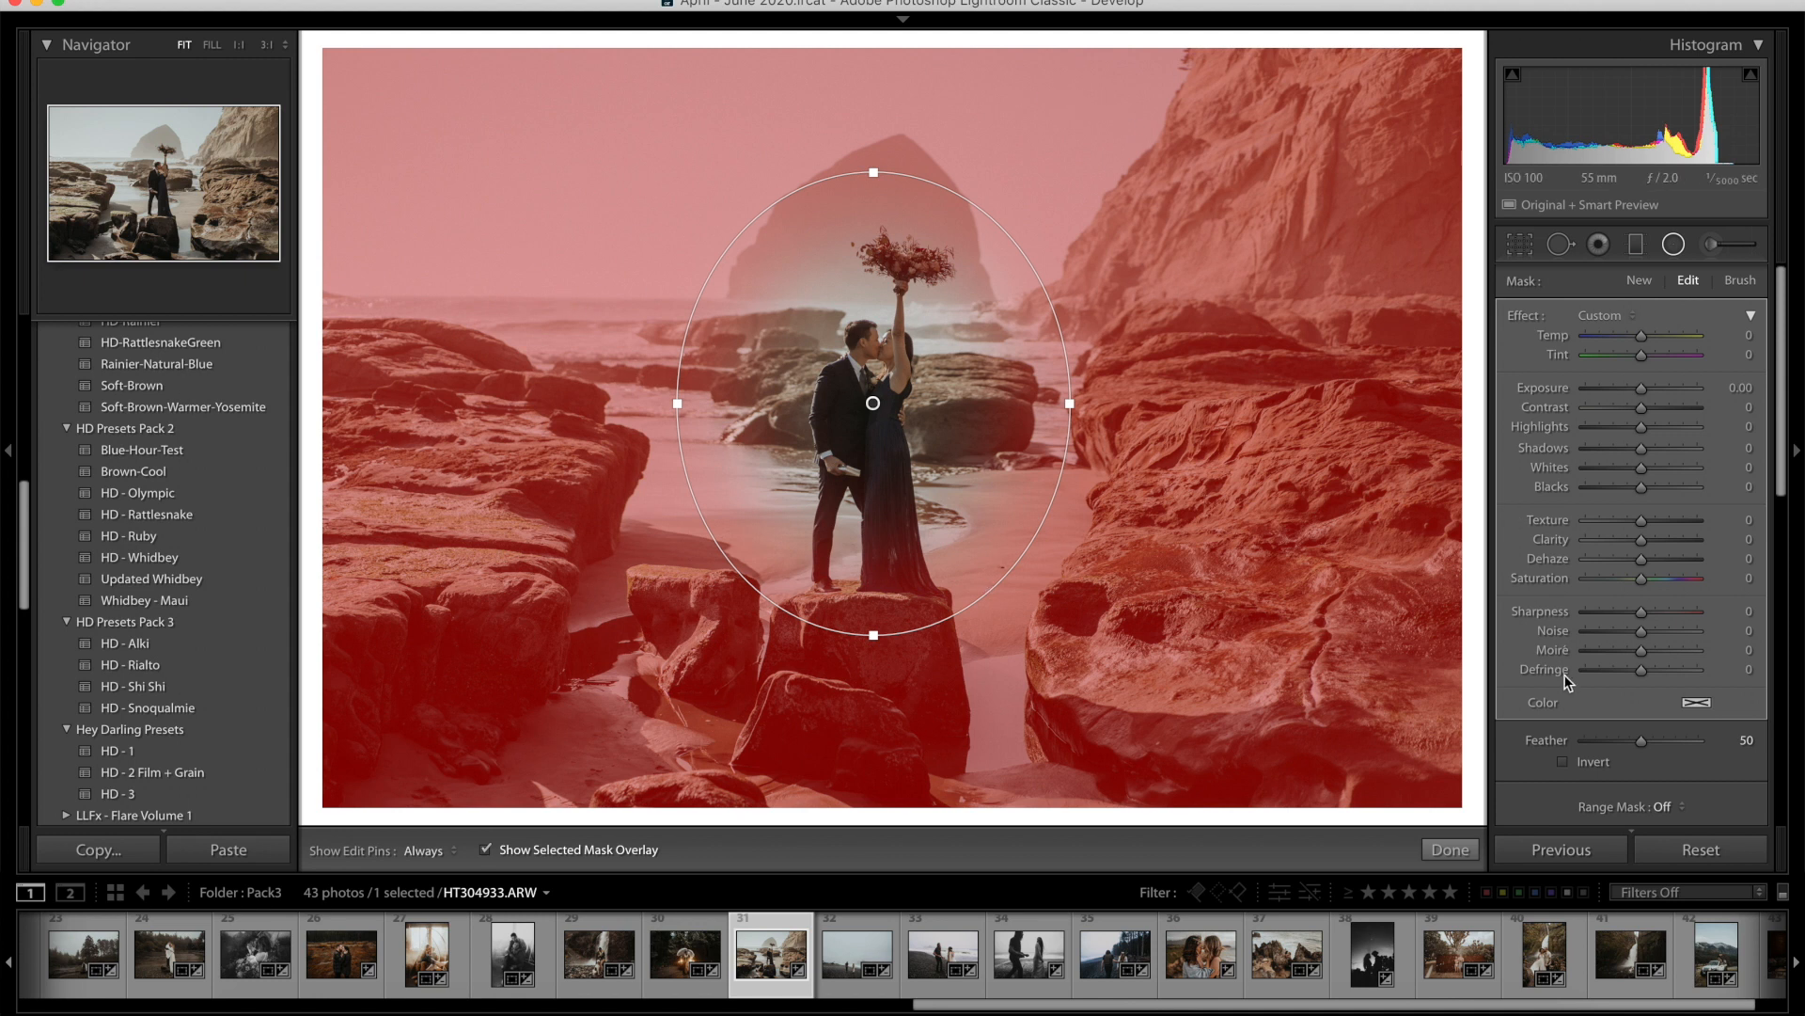
click(1563, 768)
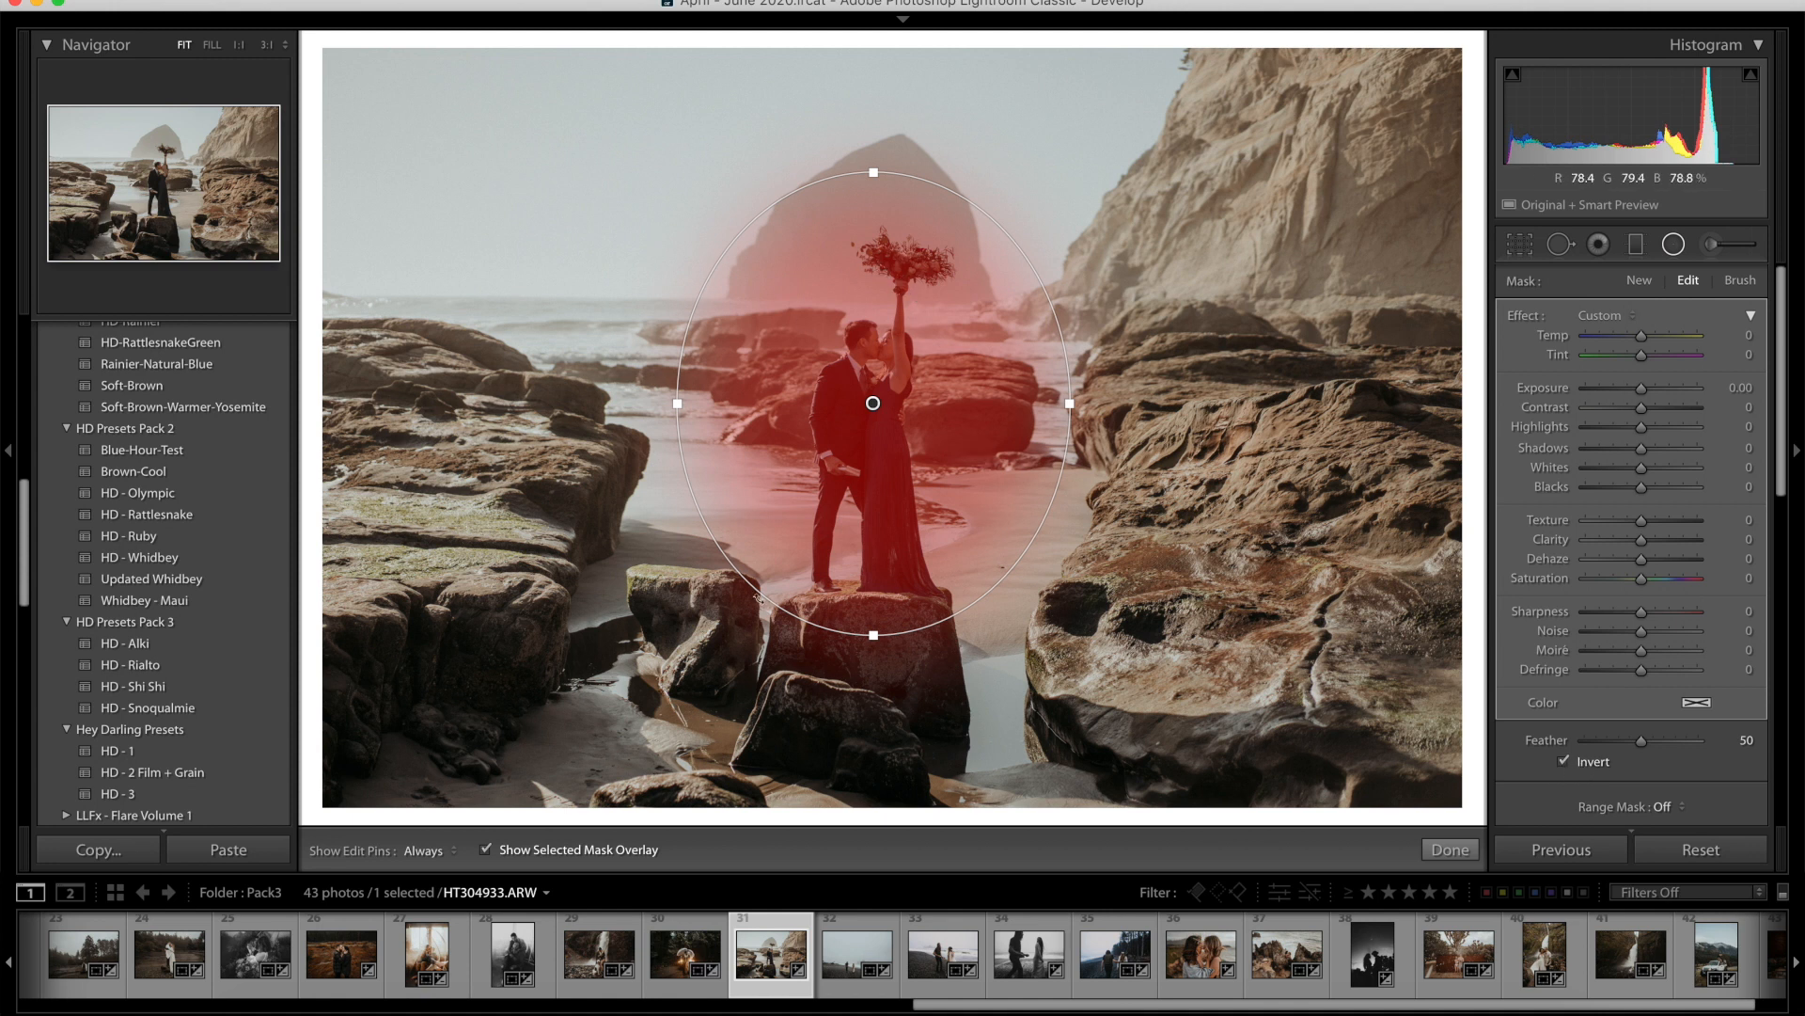
click(1561, 763)
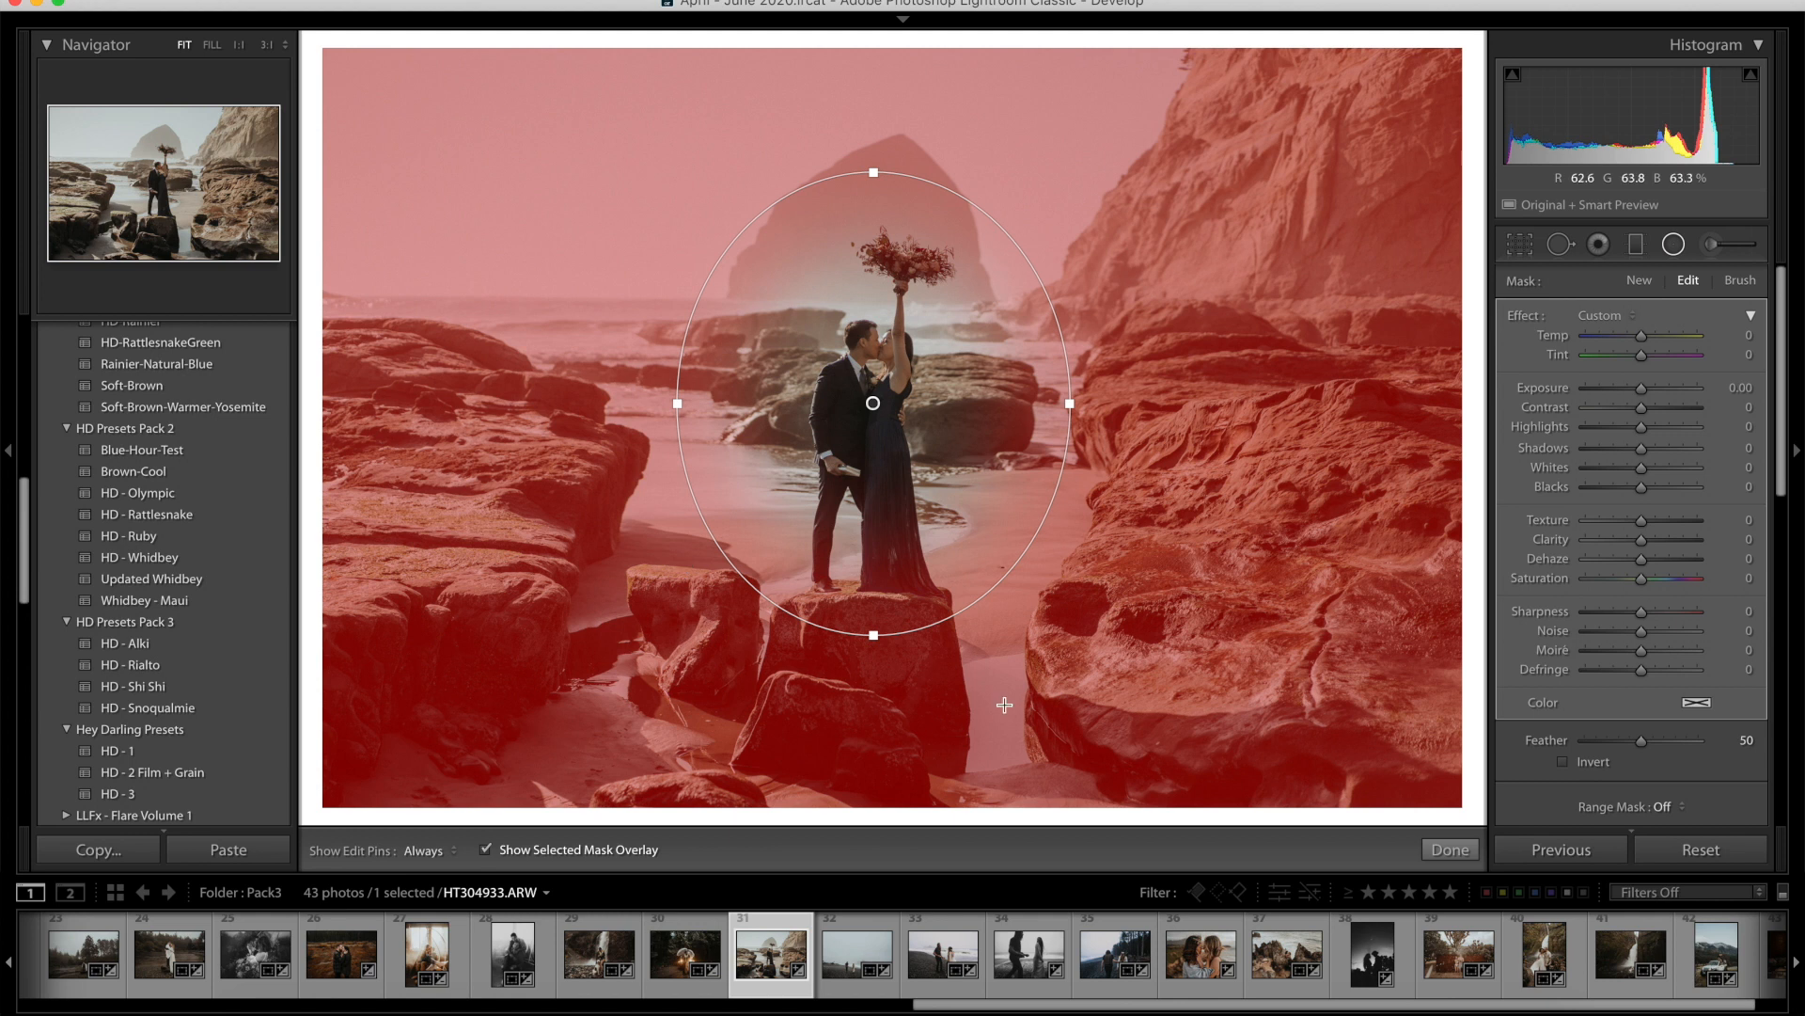
click(487, 852)
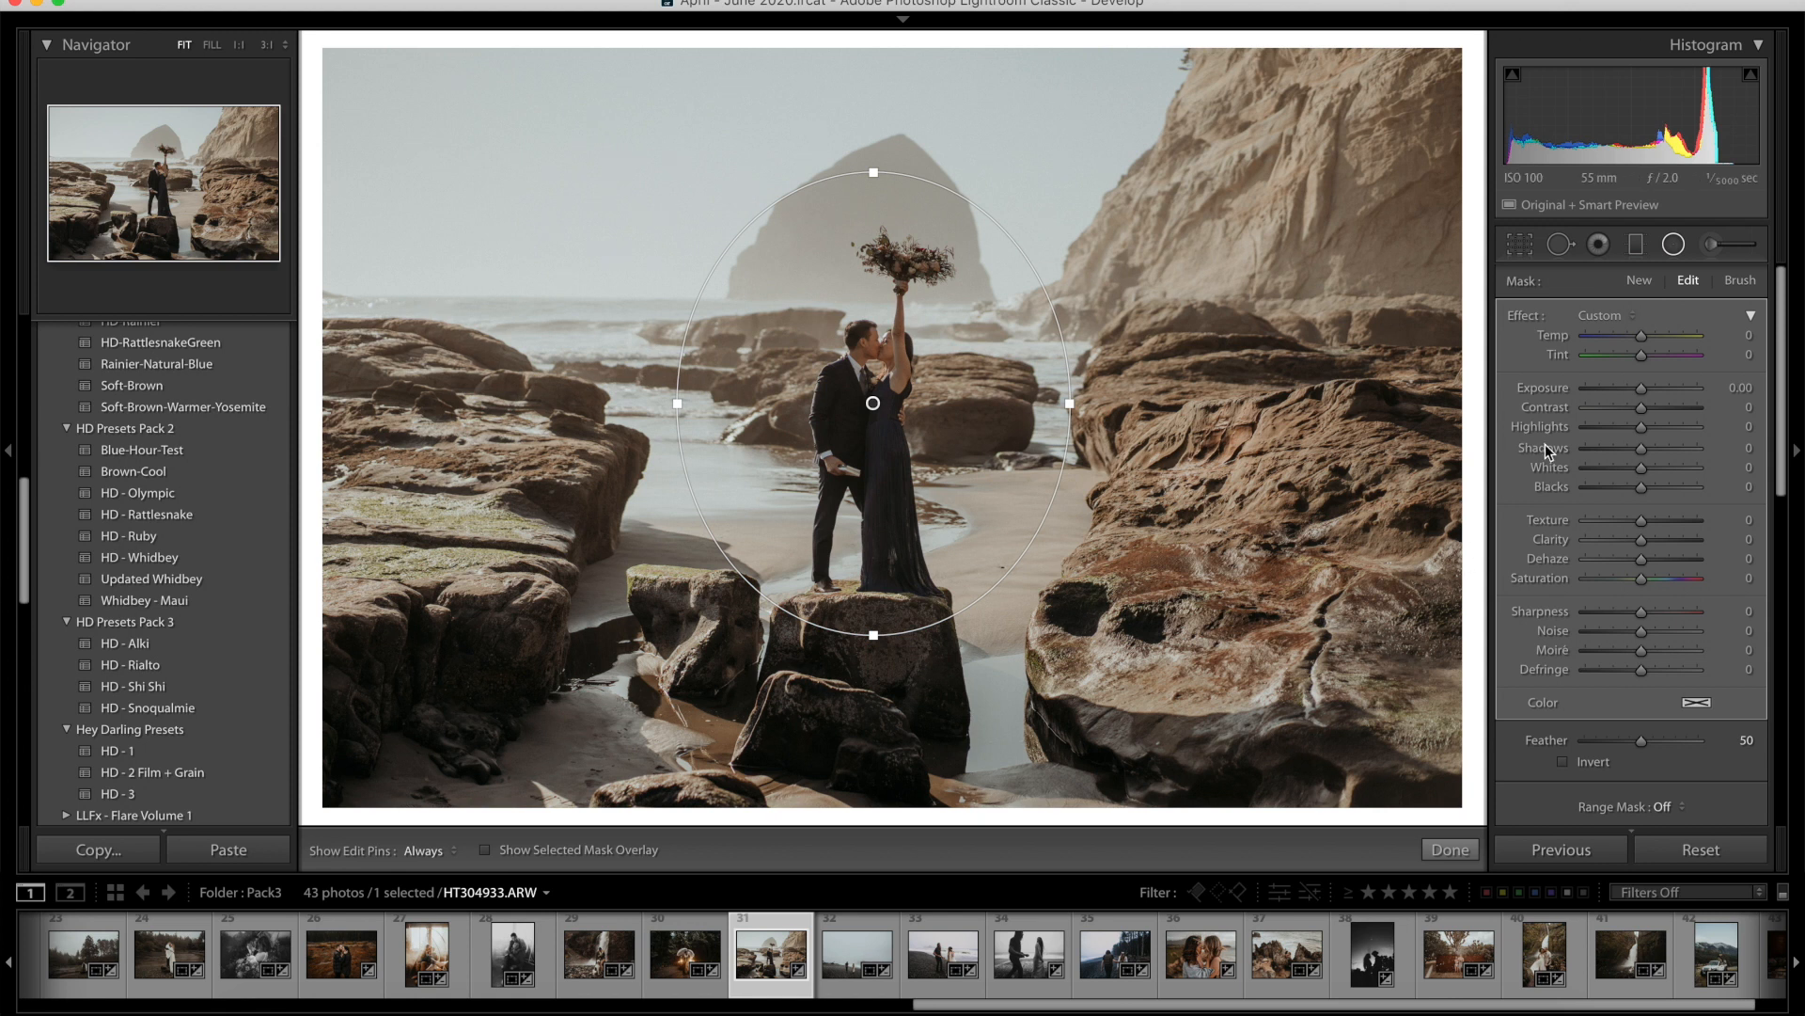
Set the radial filter's Exposure to -0.30 to darken the area outside the oval.
click(1739, 387)
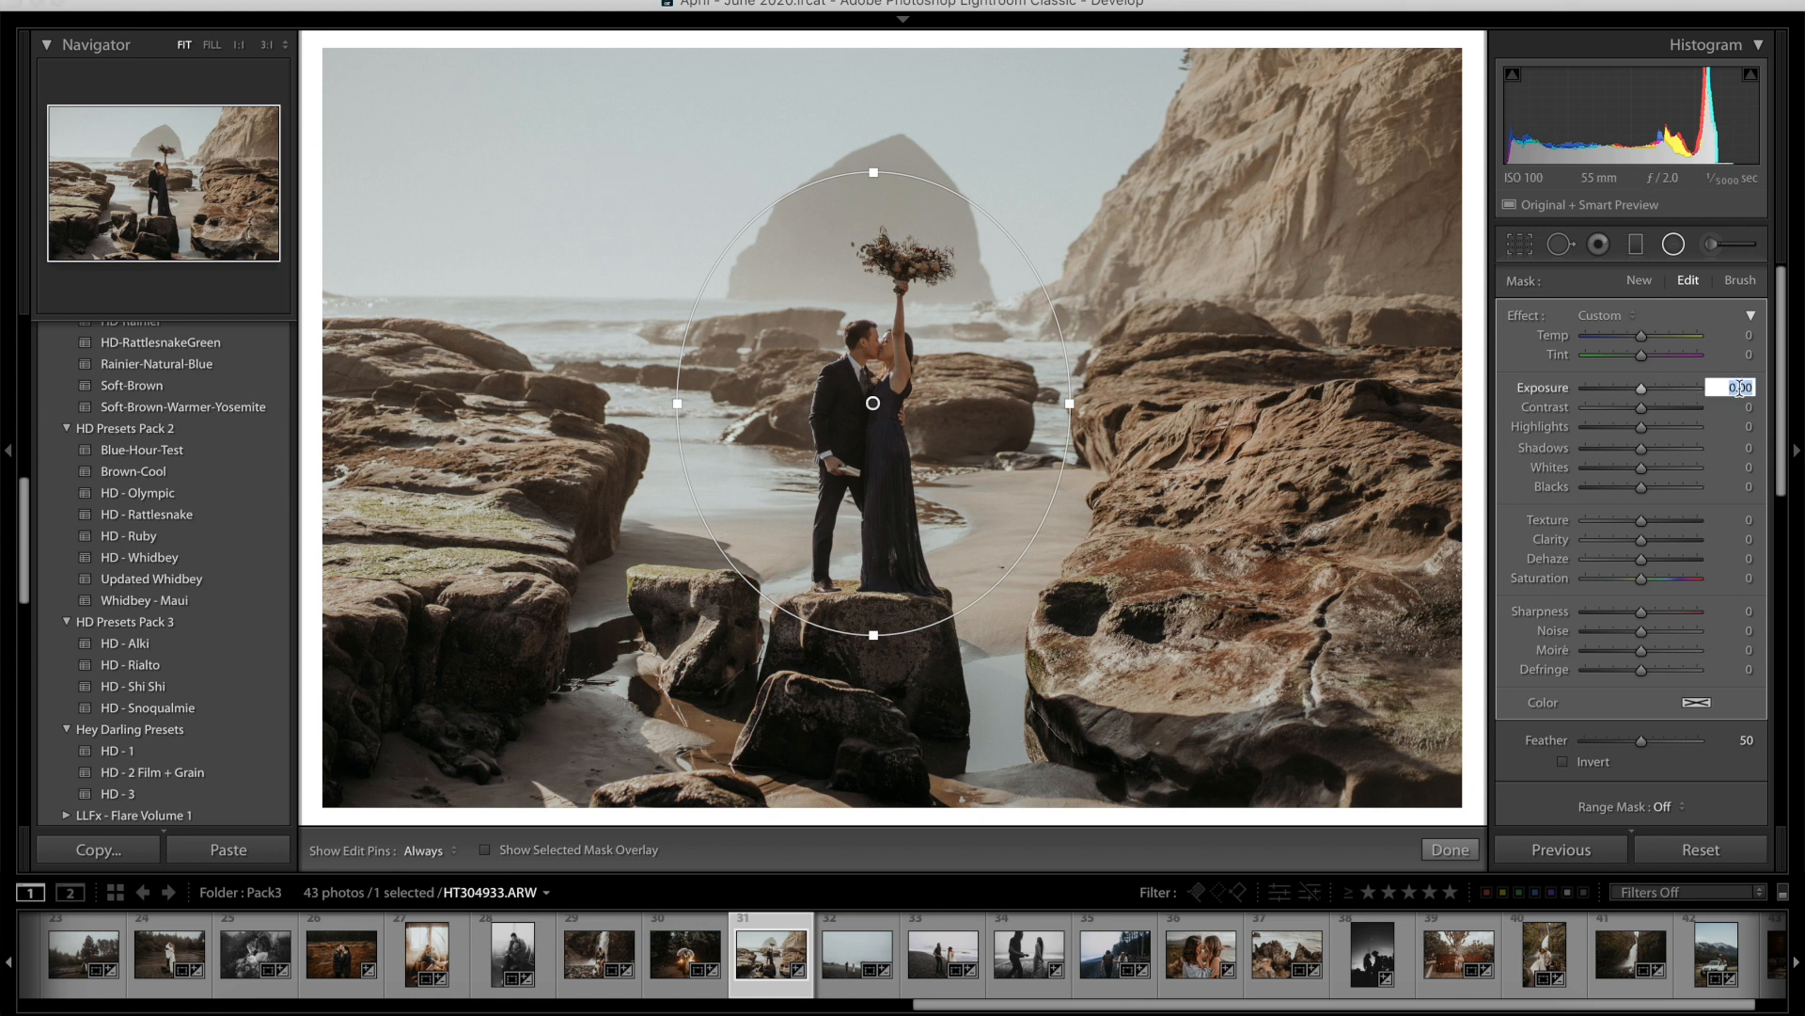
text(-0.3)
key(Return)
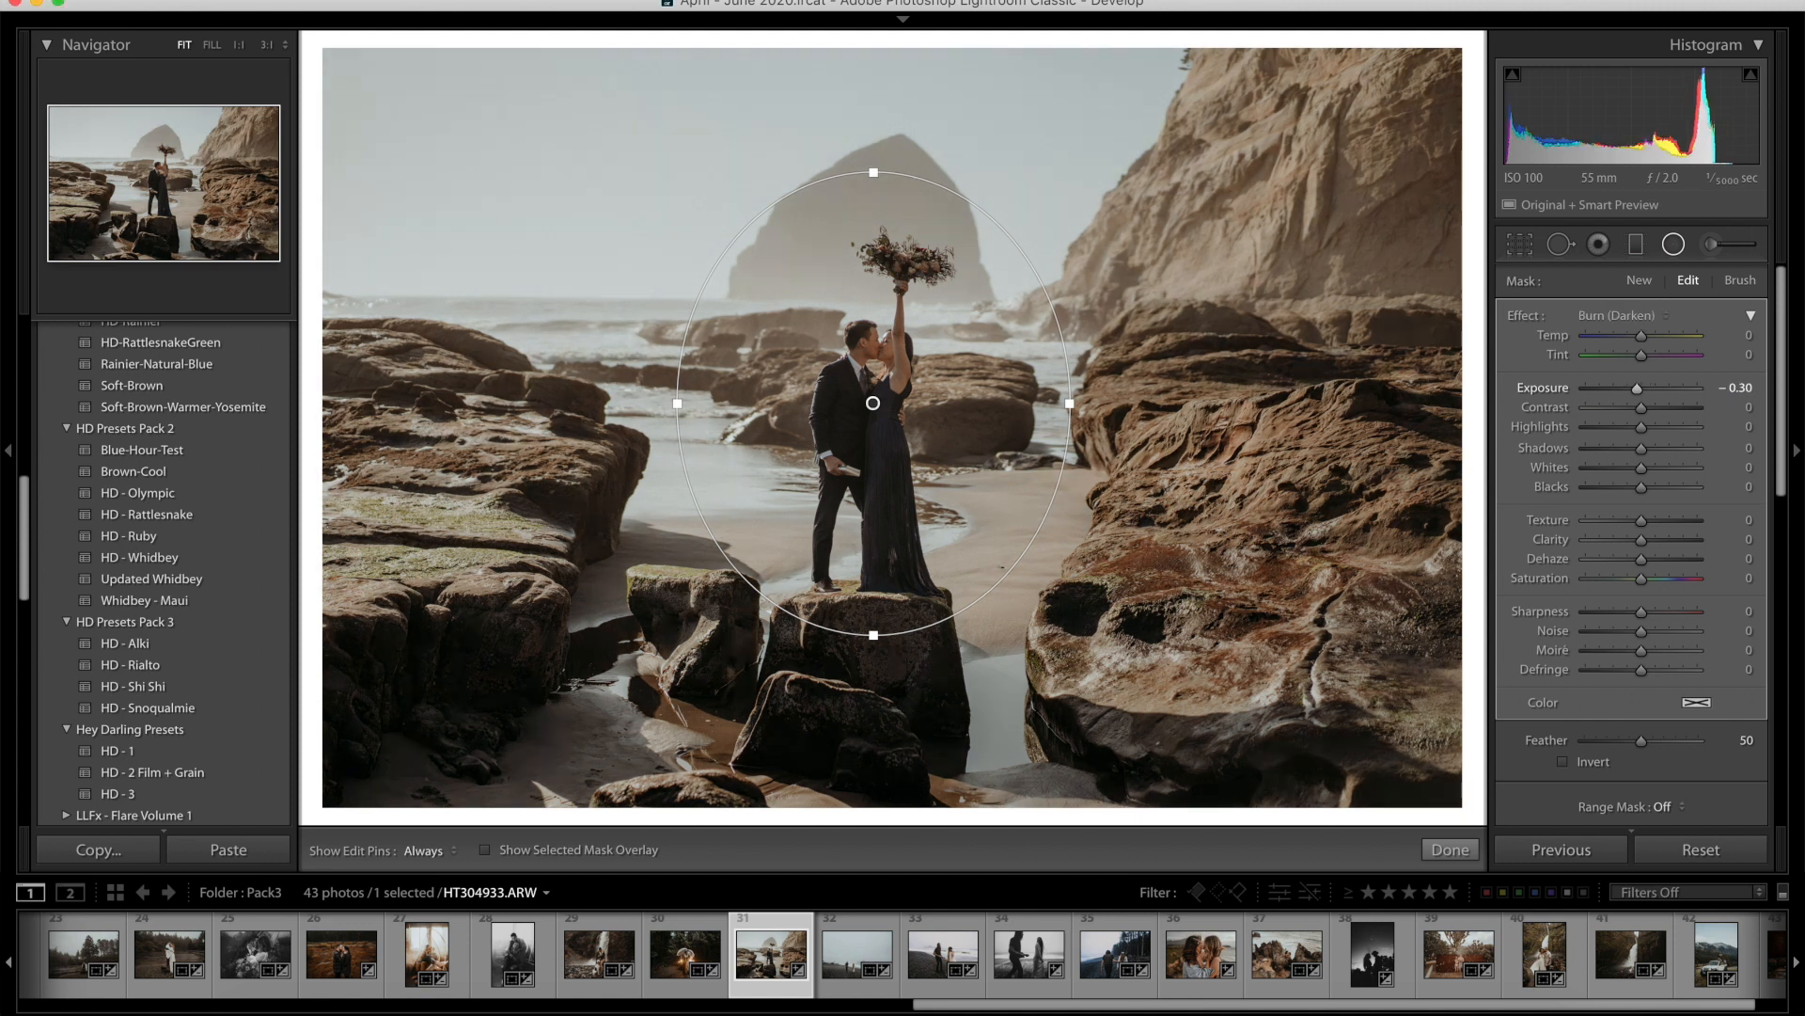
Compare the beach photo with the radial filter off and on, and finish the filter edit.
scroll(1574, 745, down, 2)
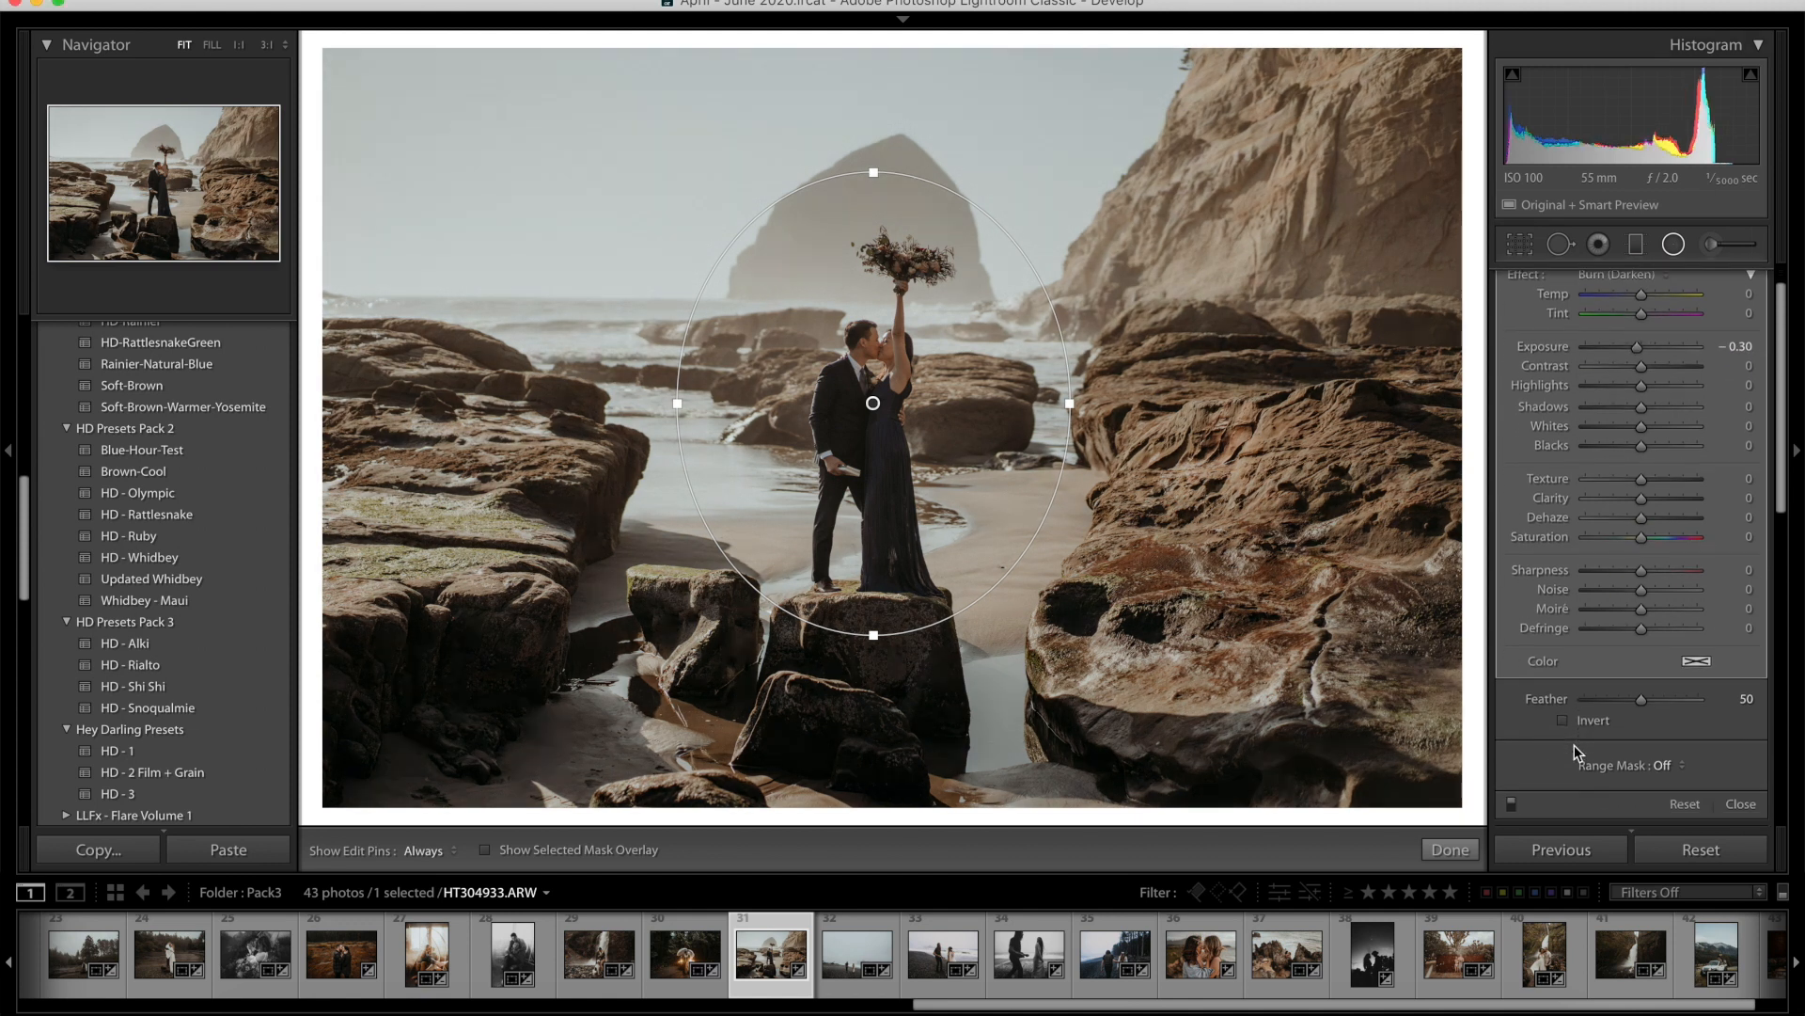
click(1510, 771)
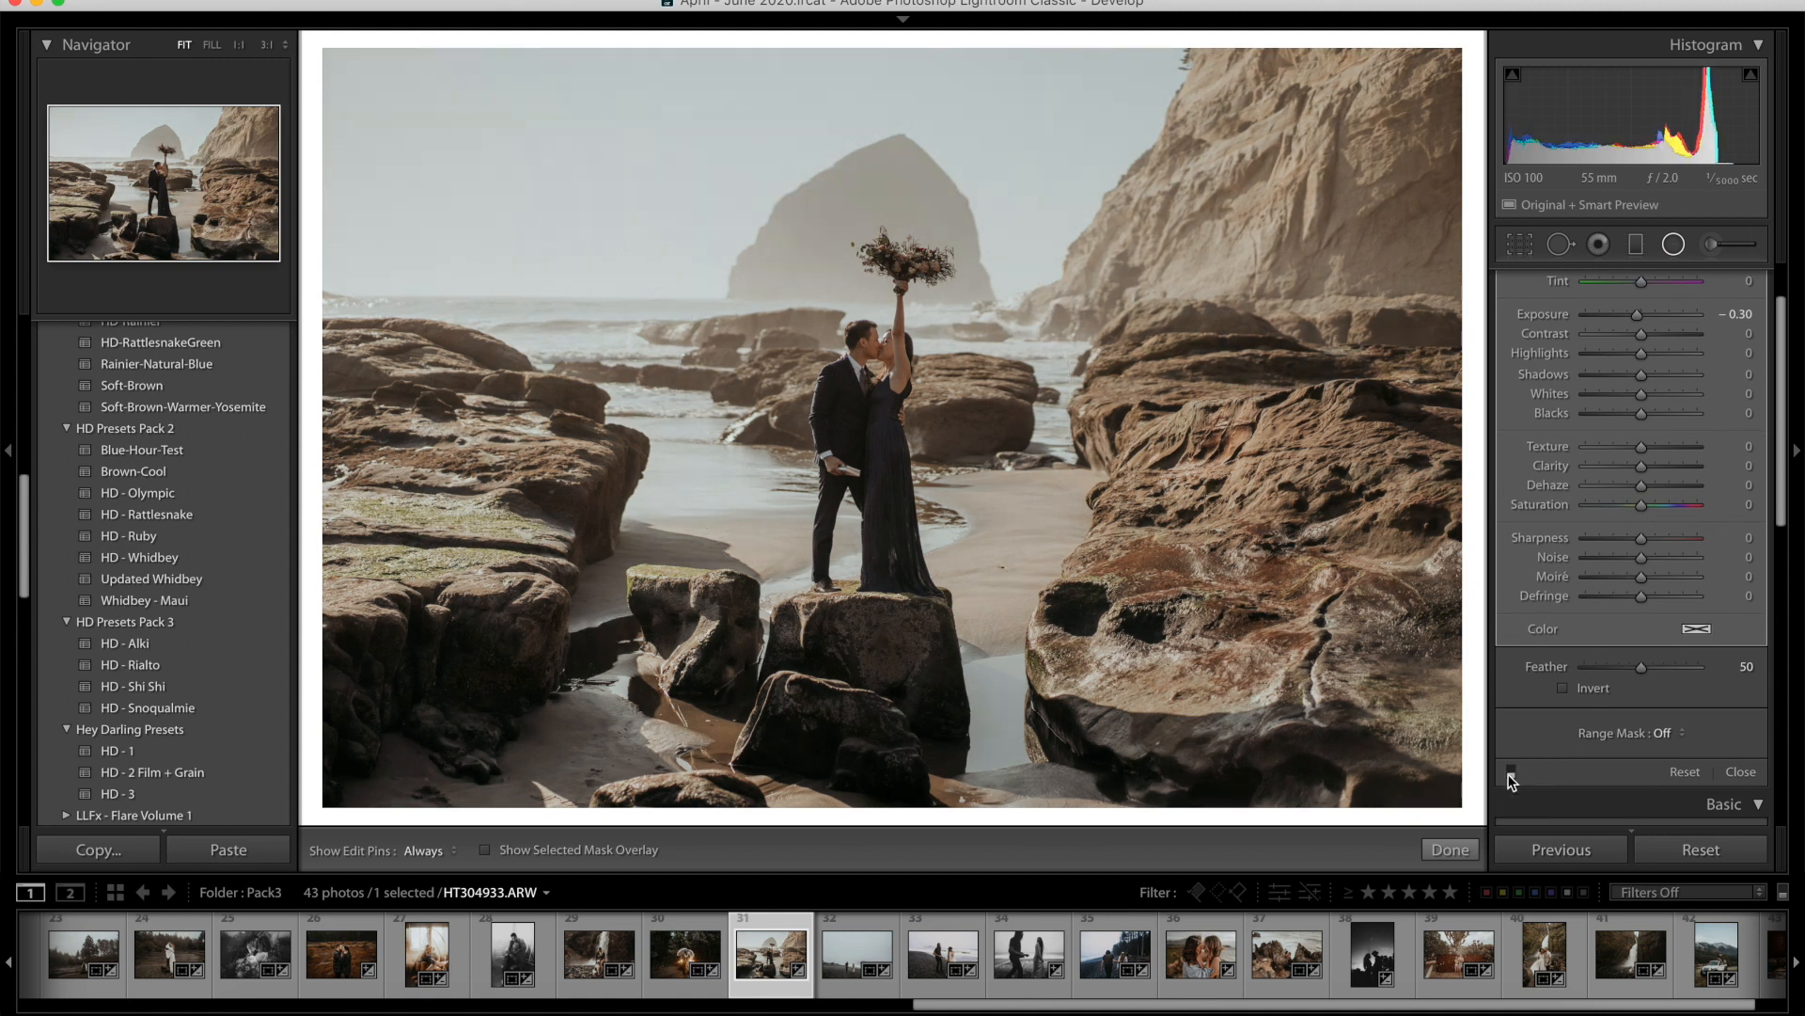
click(1510, 773)
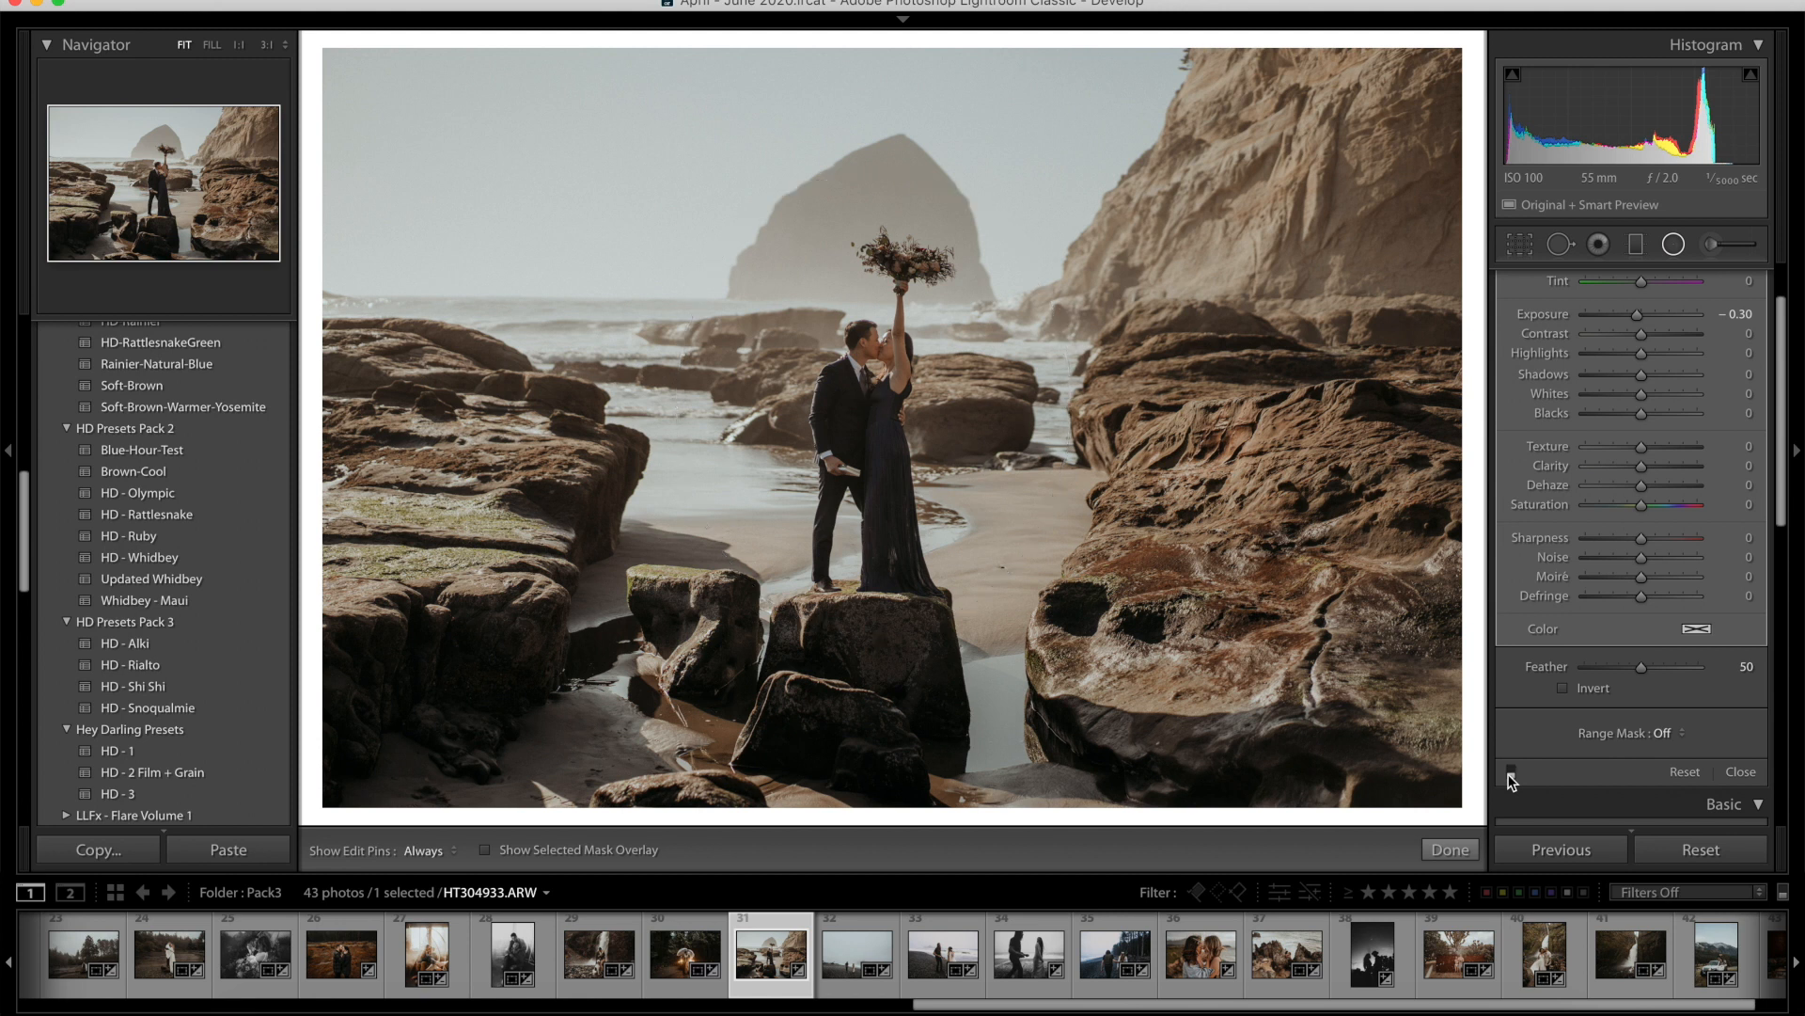
click(1510, 773)
click(1510, 773)
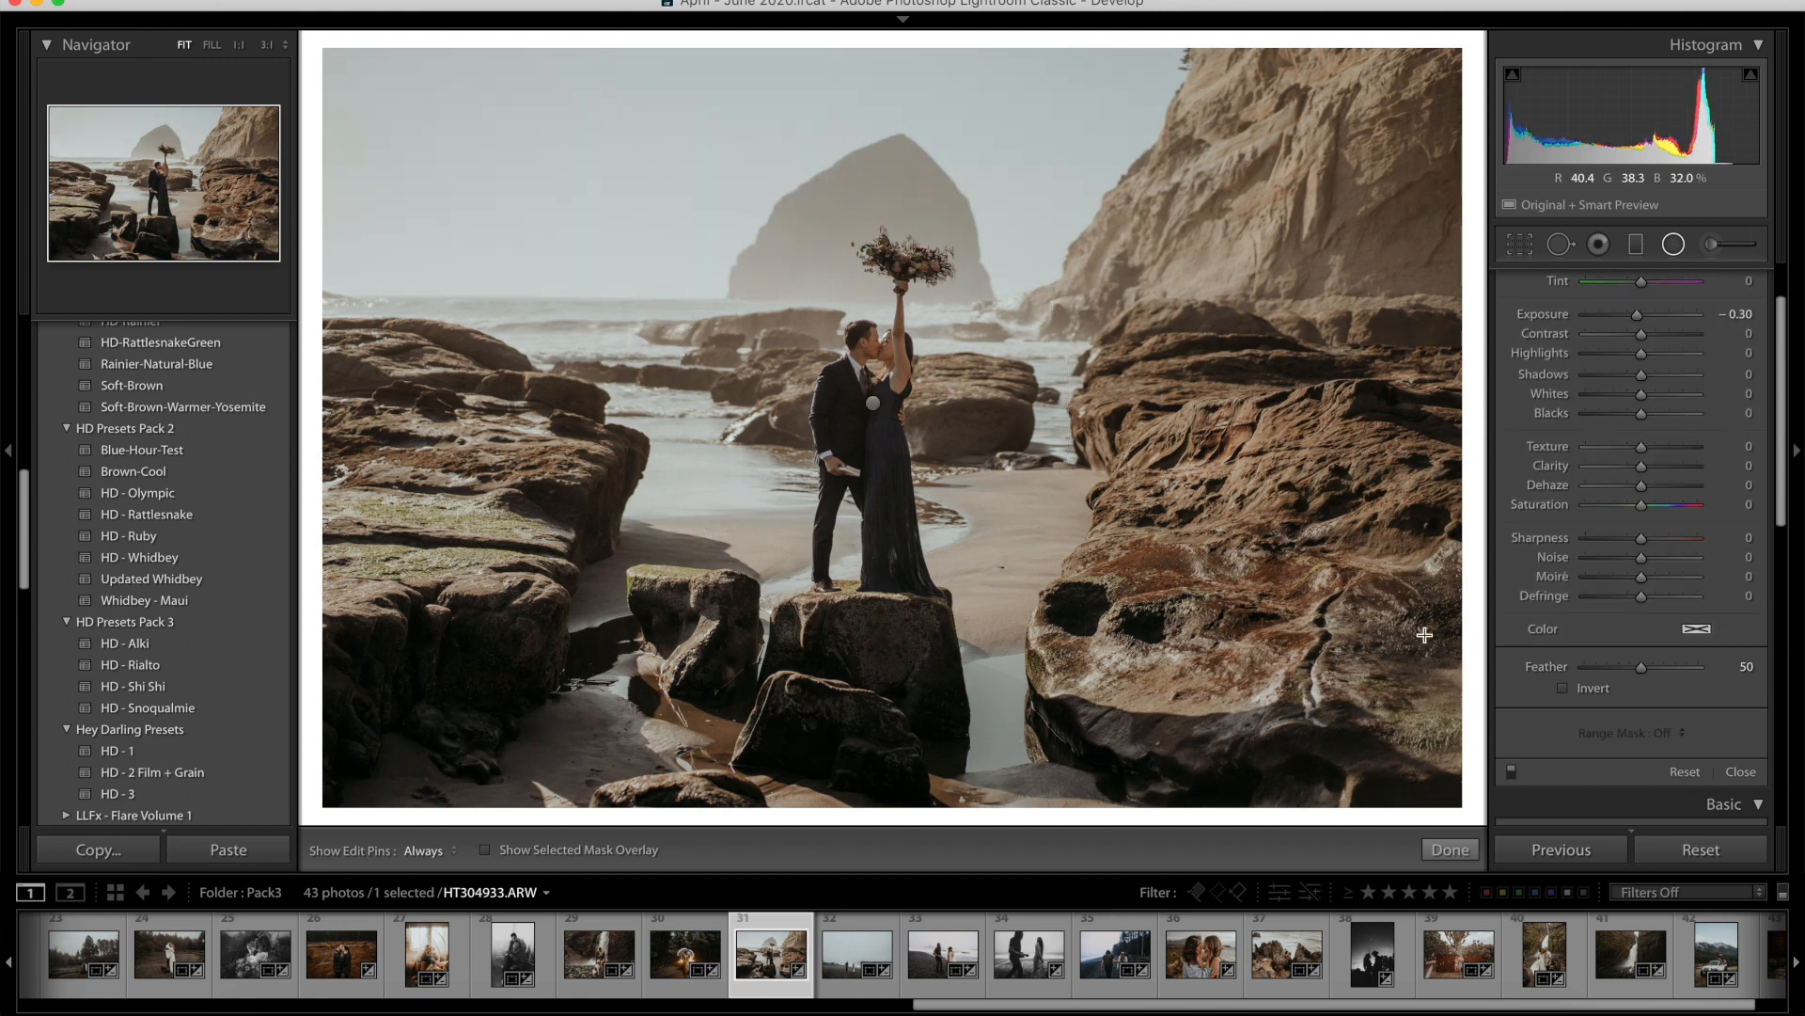
key(shift+m)
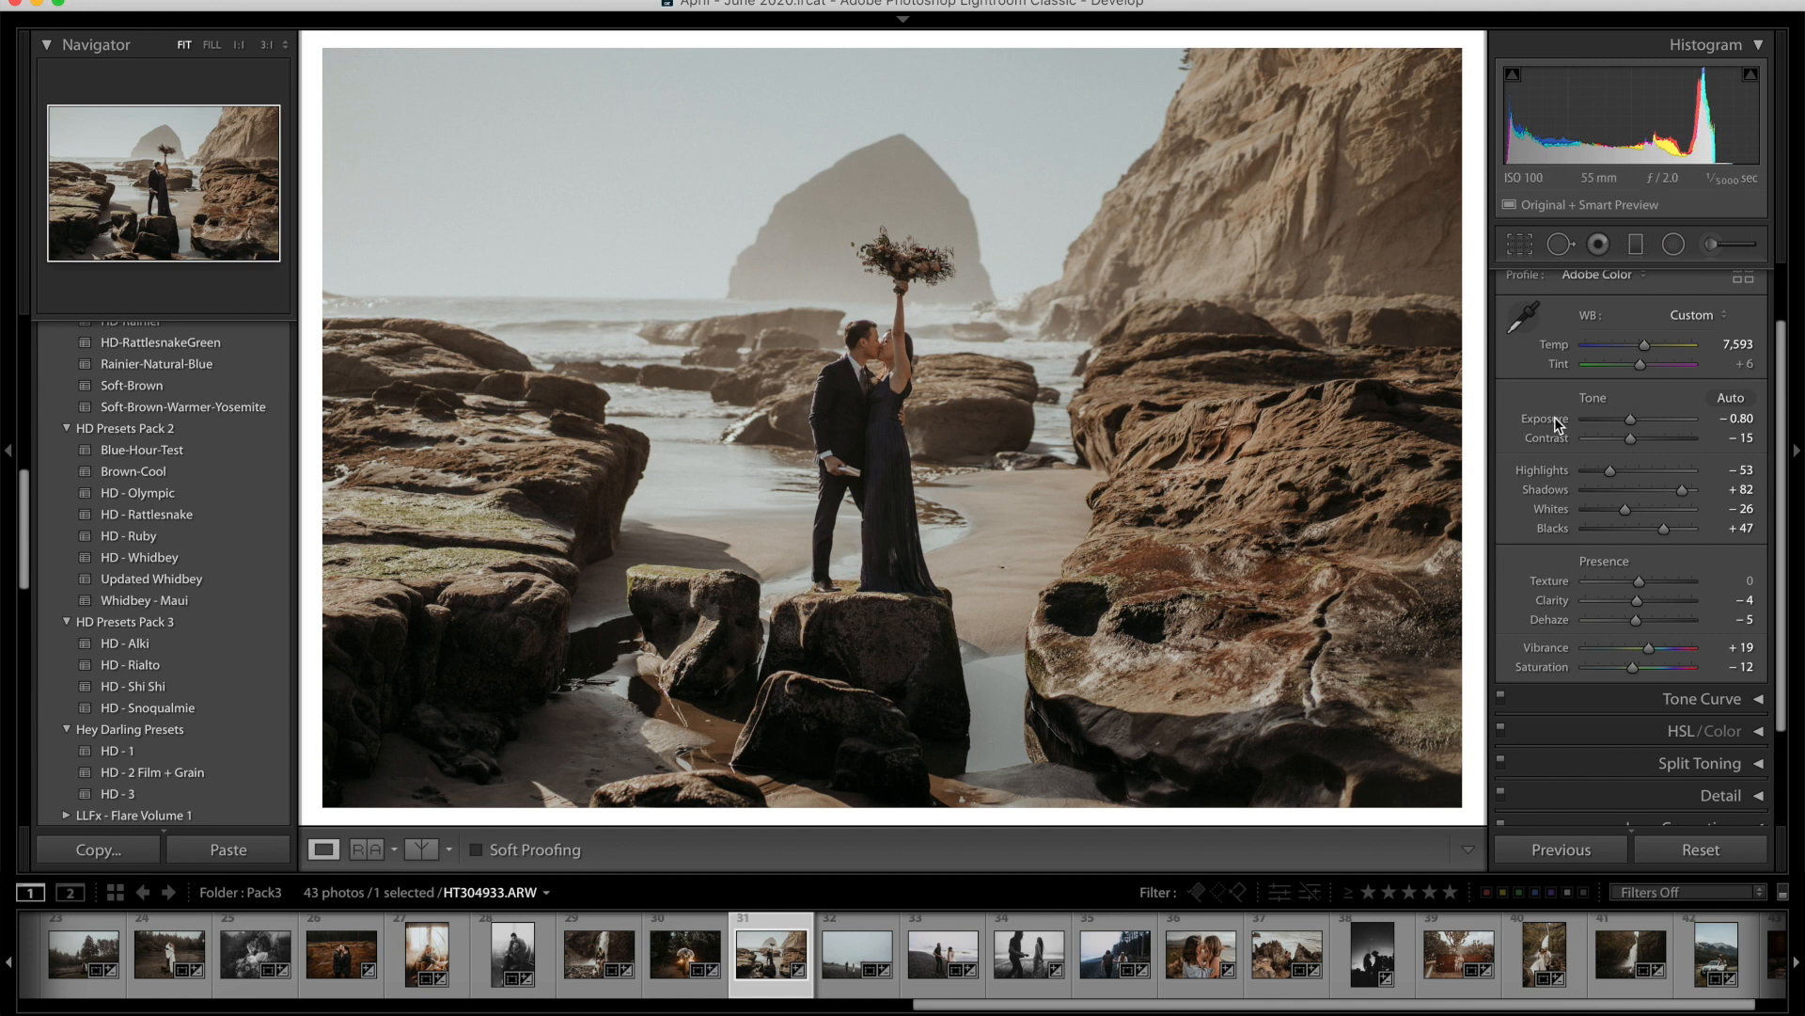
Fine-tune the beach photo's overall settings to Exposure -0.70, Temp 7,921 and Tint +9.
key(plus)
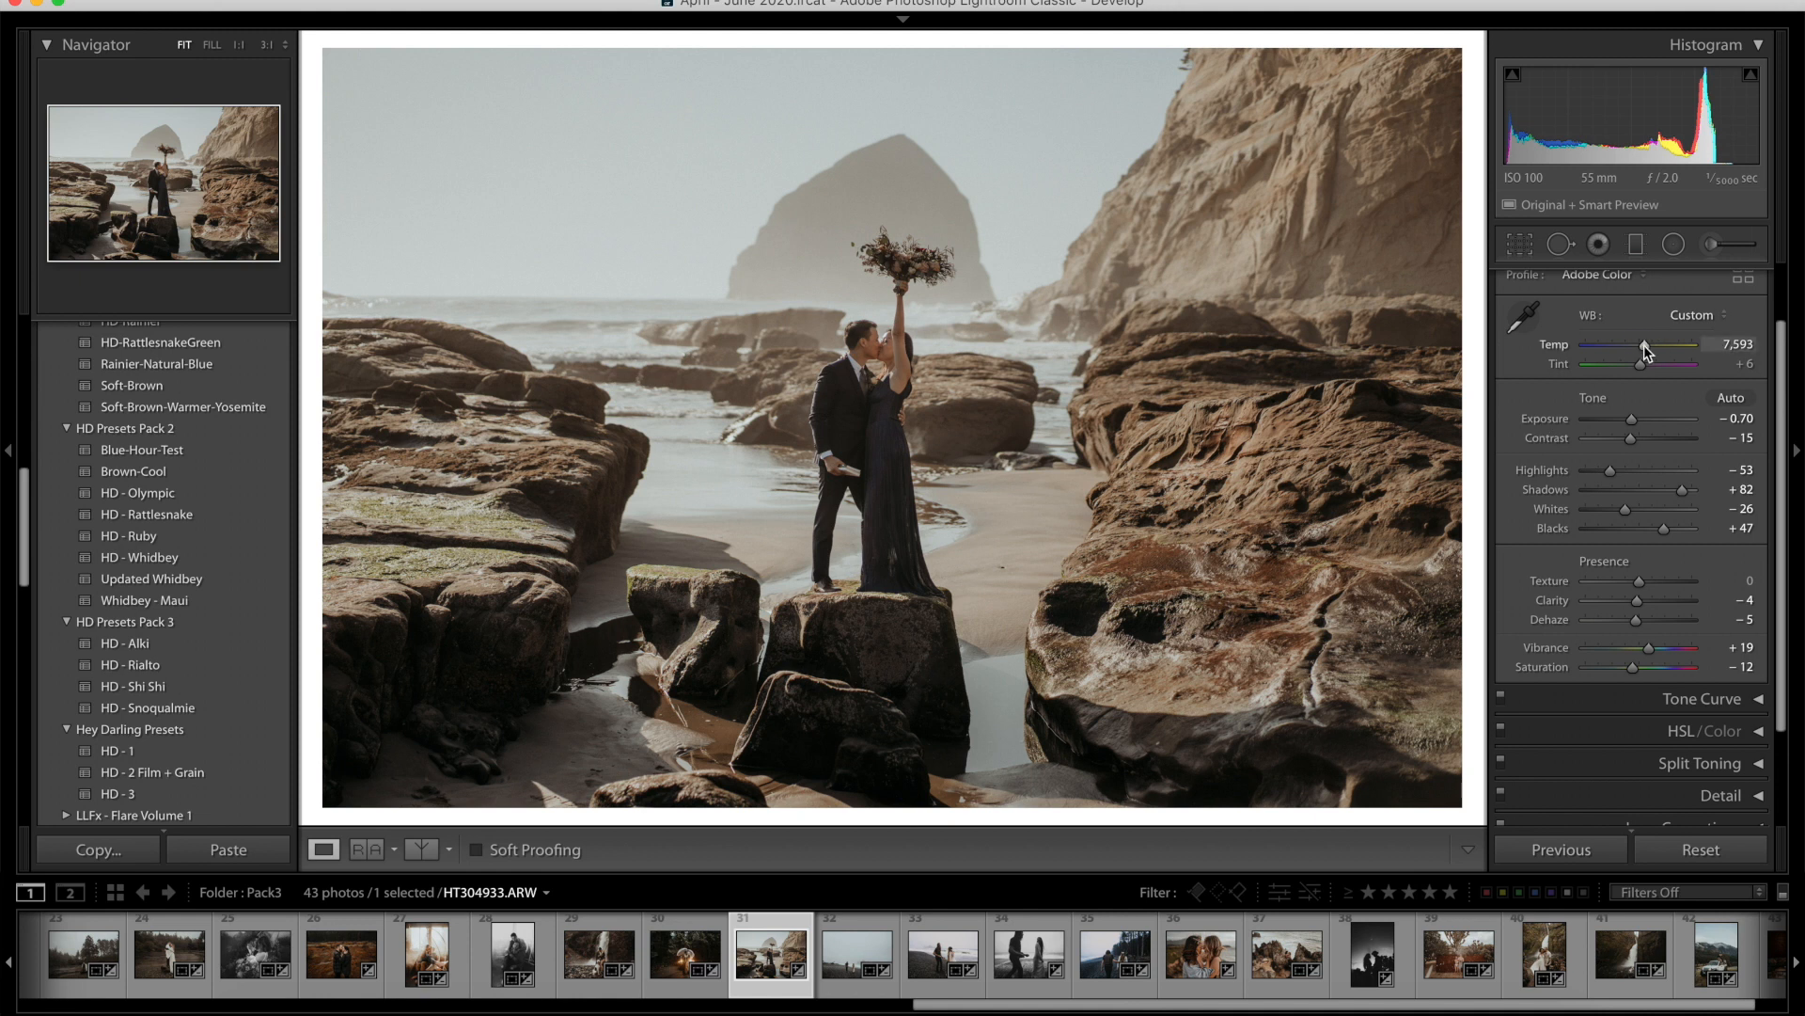
drag(1643, 349, 1648, 344)
click(1725, 364)
text(9)
key(Return)
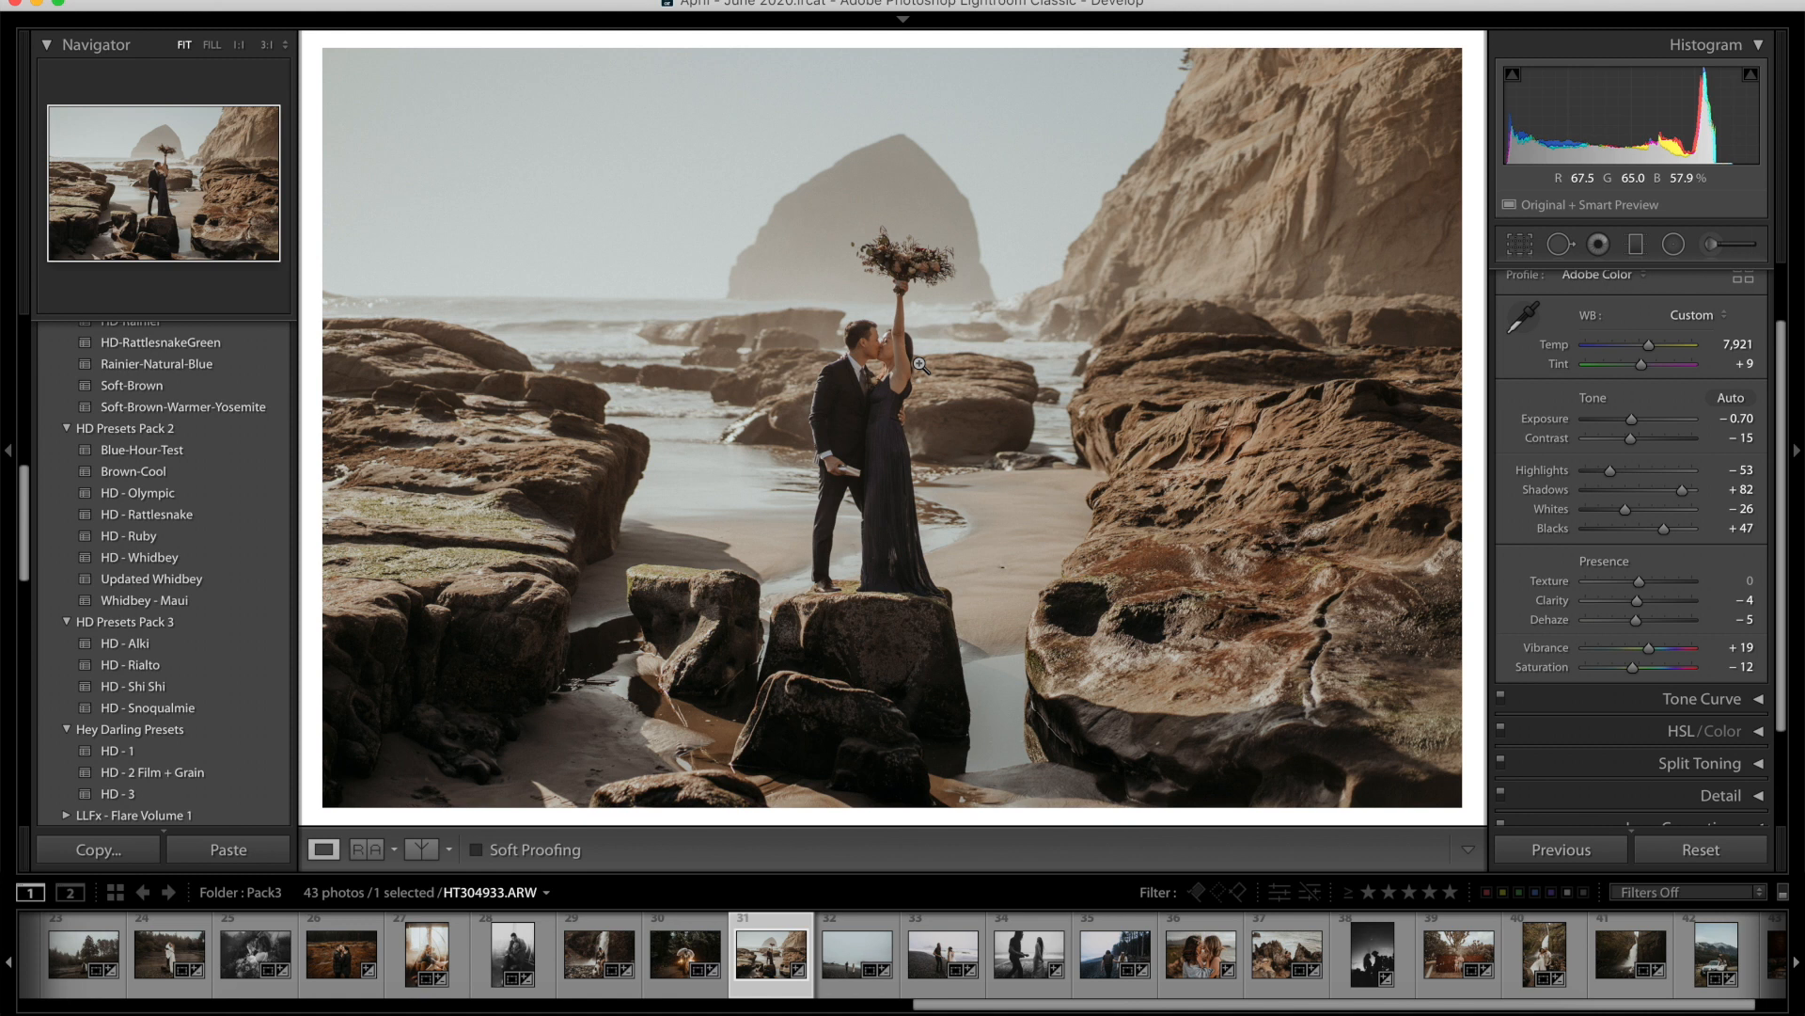
Compare the edited beach photo with its before version.
key(backslash)
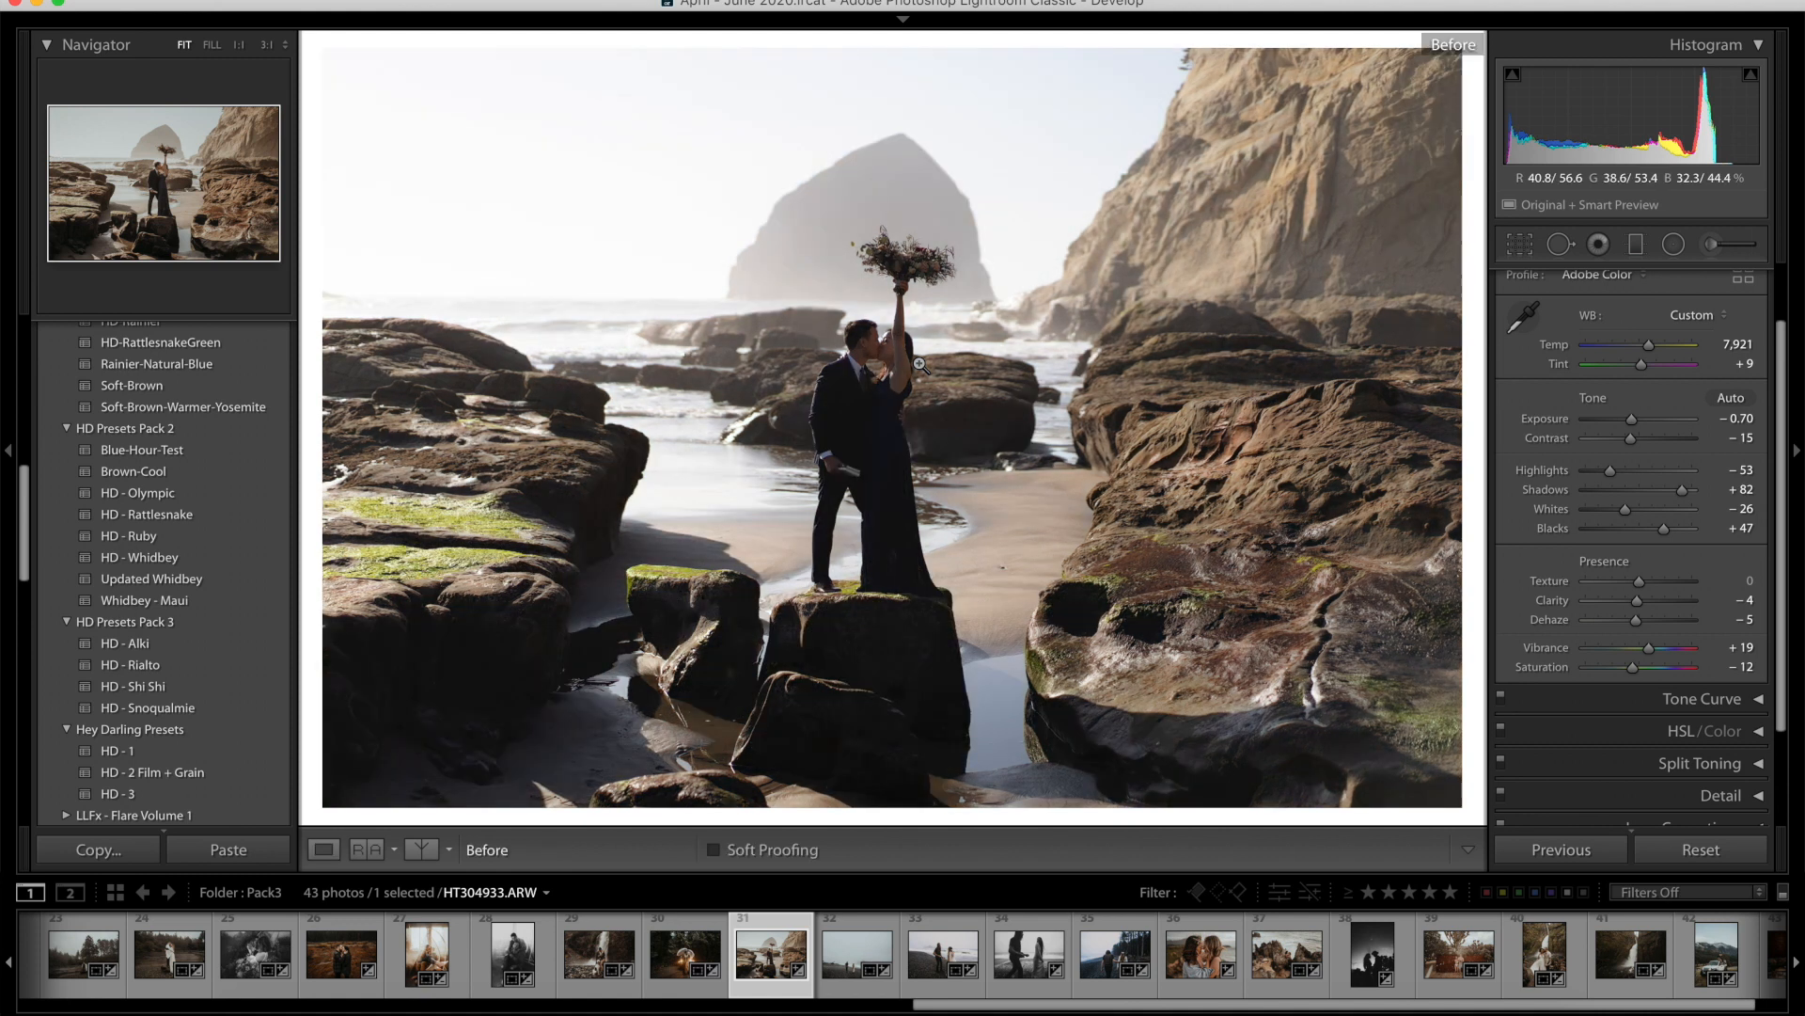
key(backslash)
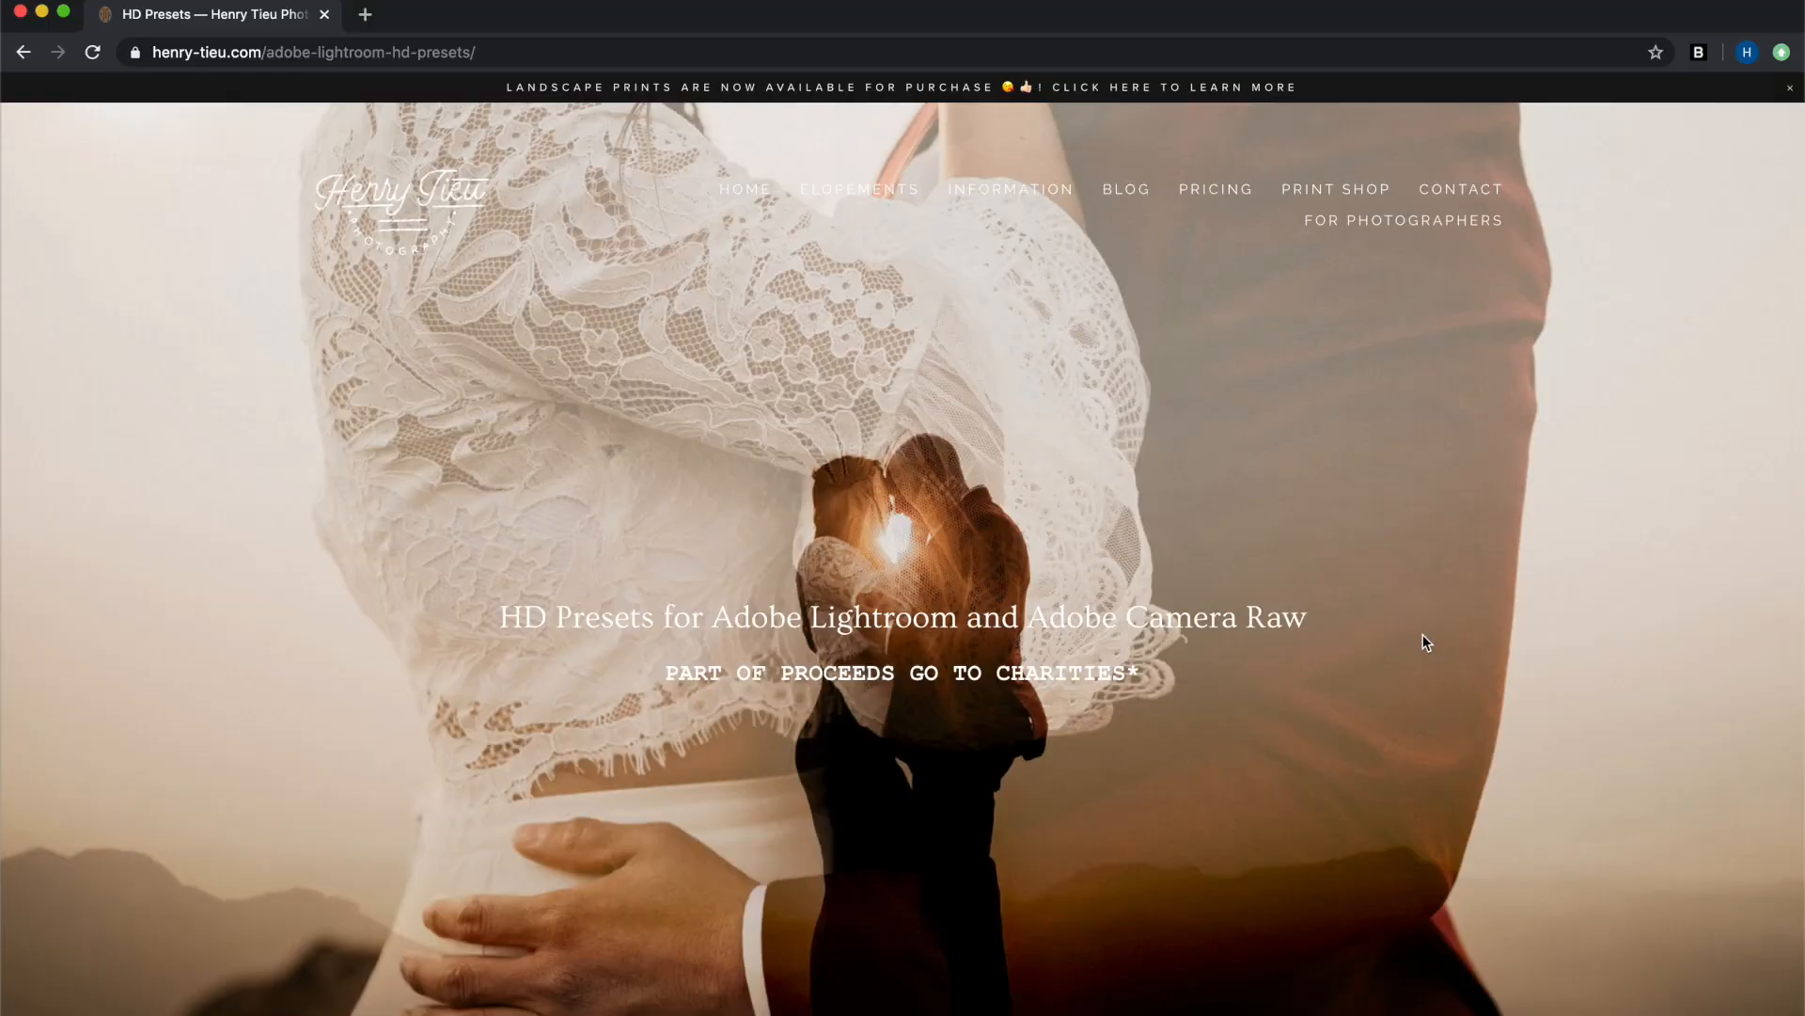
Switch to the browser and look through the HD Presets page, its preset packs and the For Photographers links.
scroll(1423, 636, down, 5)
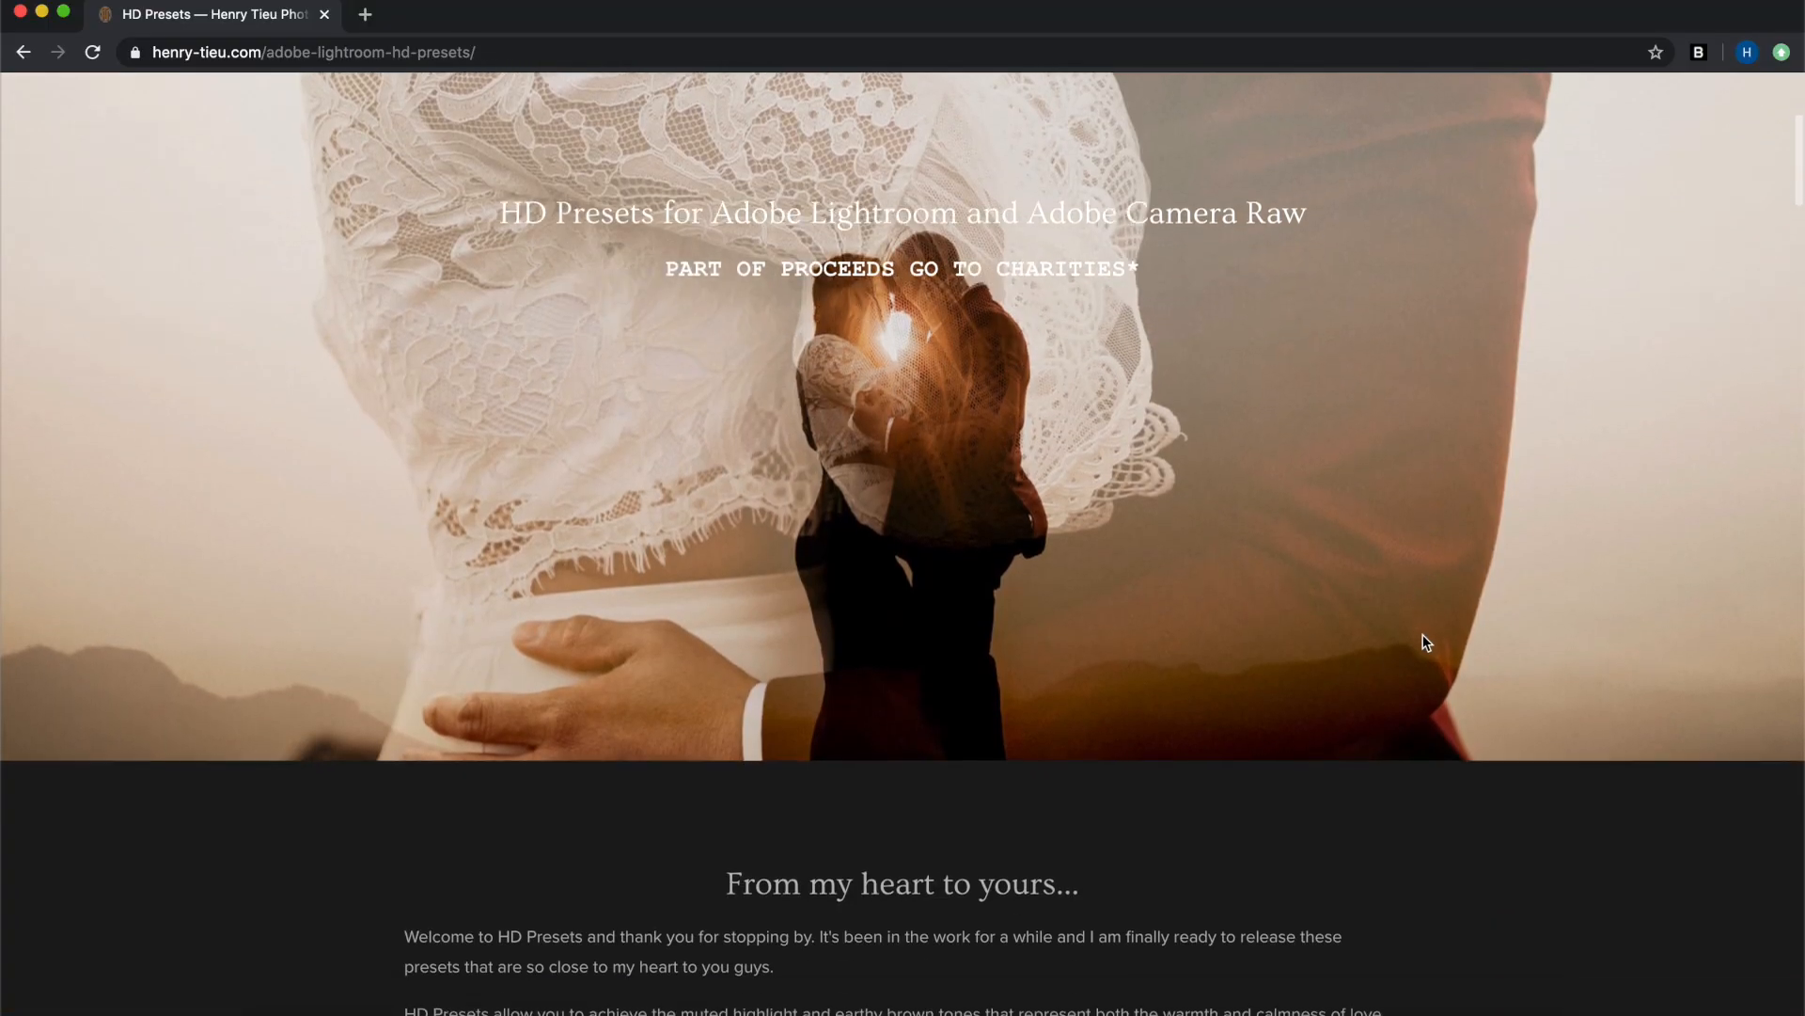
scroll(1424, 641, down, 6)
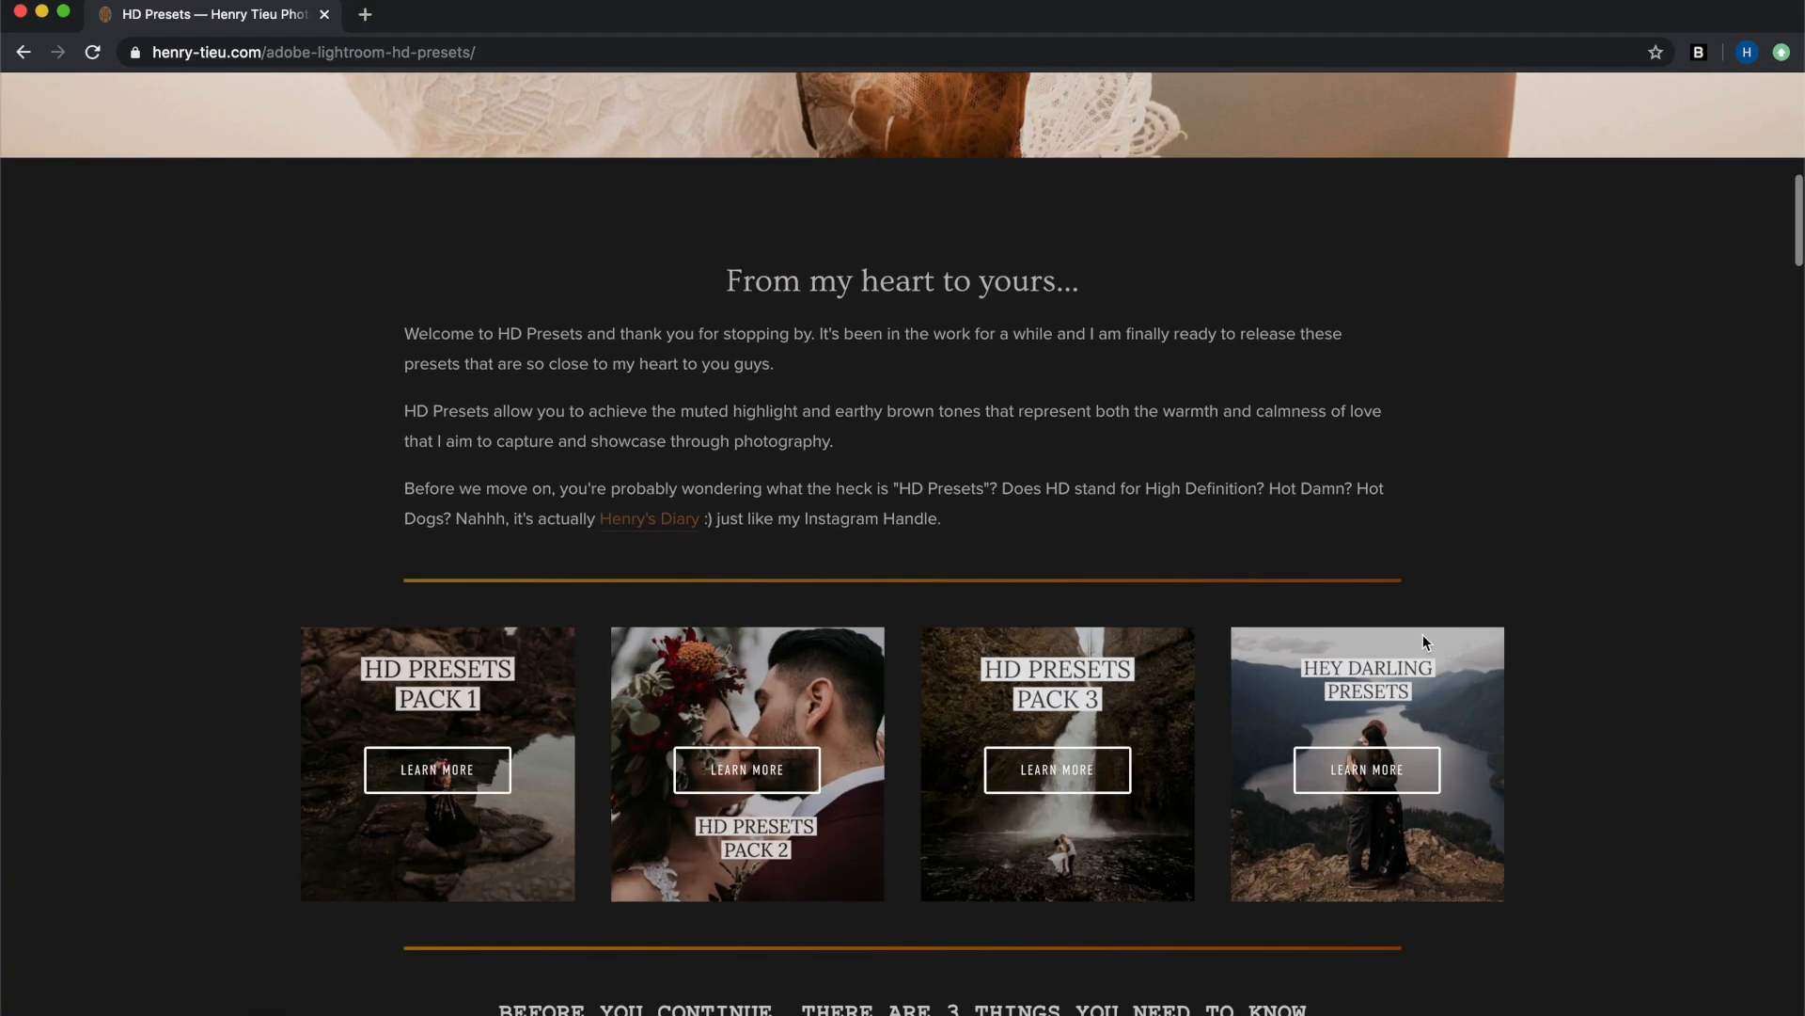
scroll(1423, 636, up, 10)
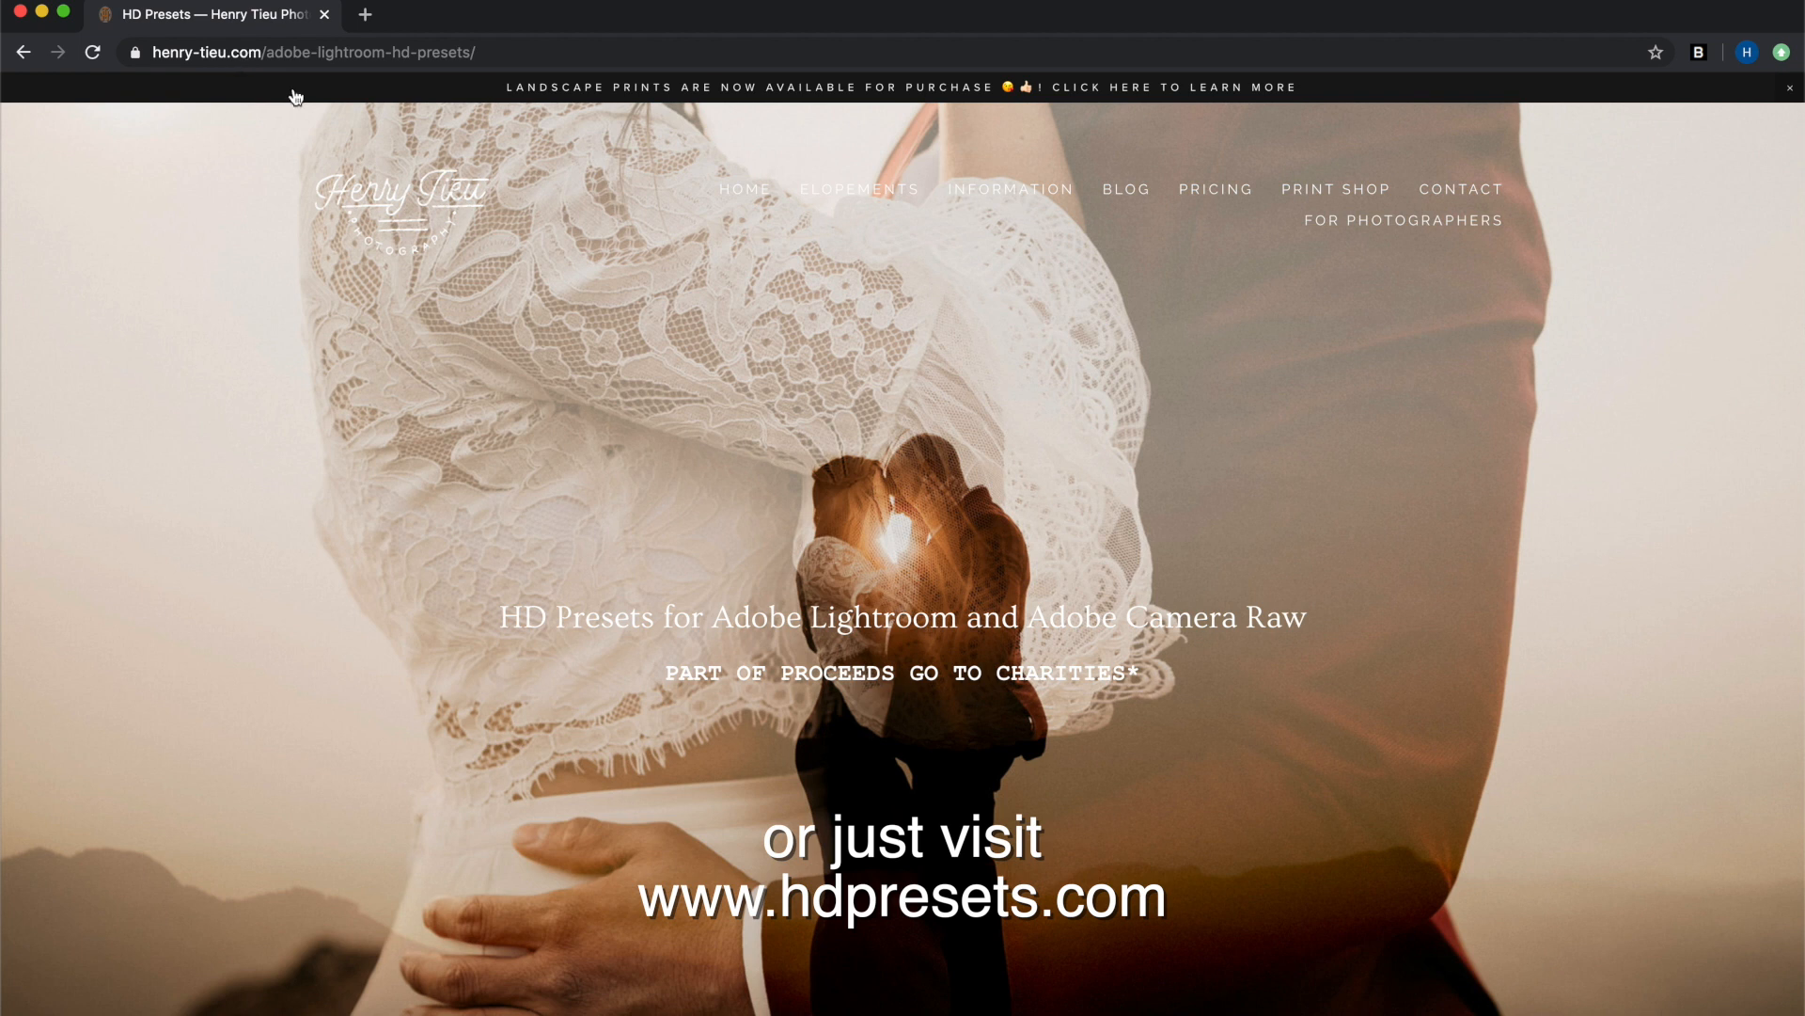
mouse_move(1390, 217)
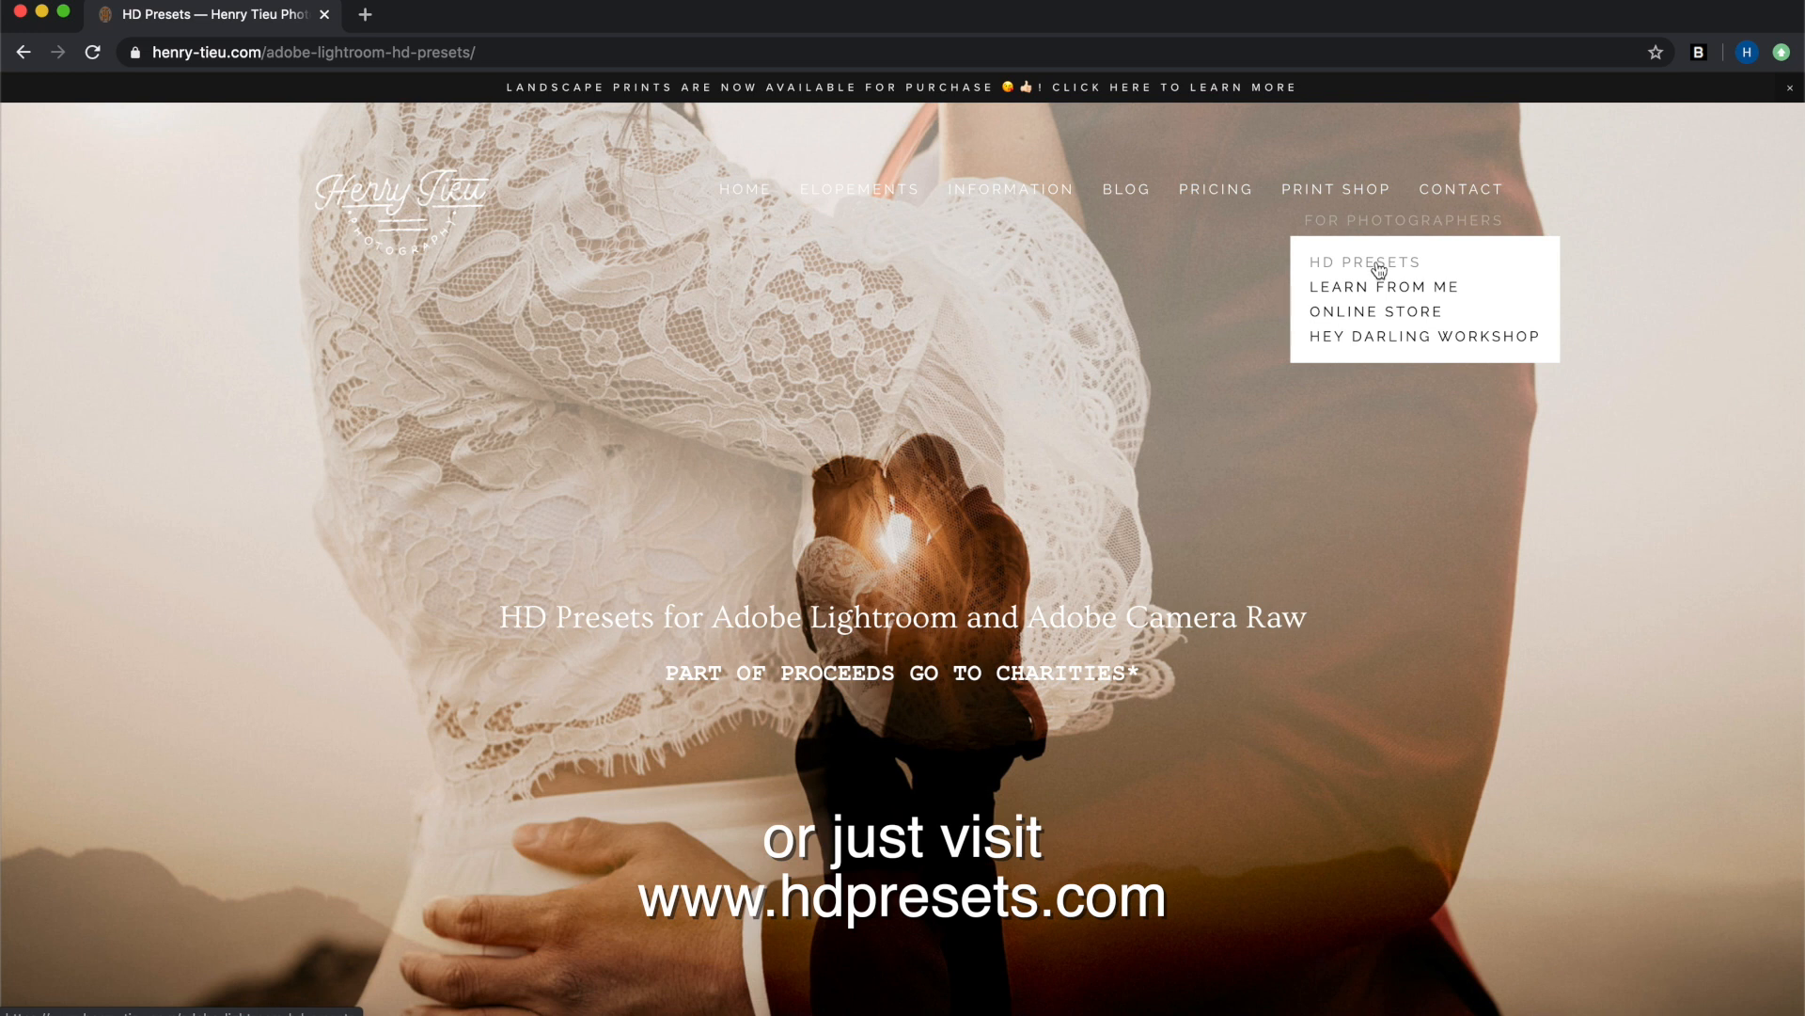
scroll(1040, 633, down, 3)
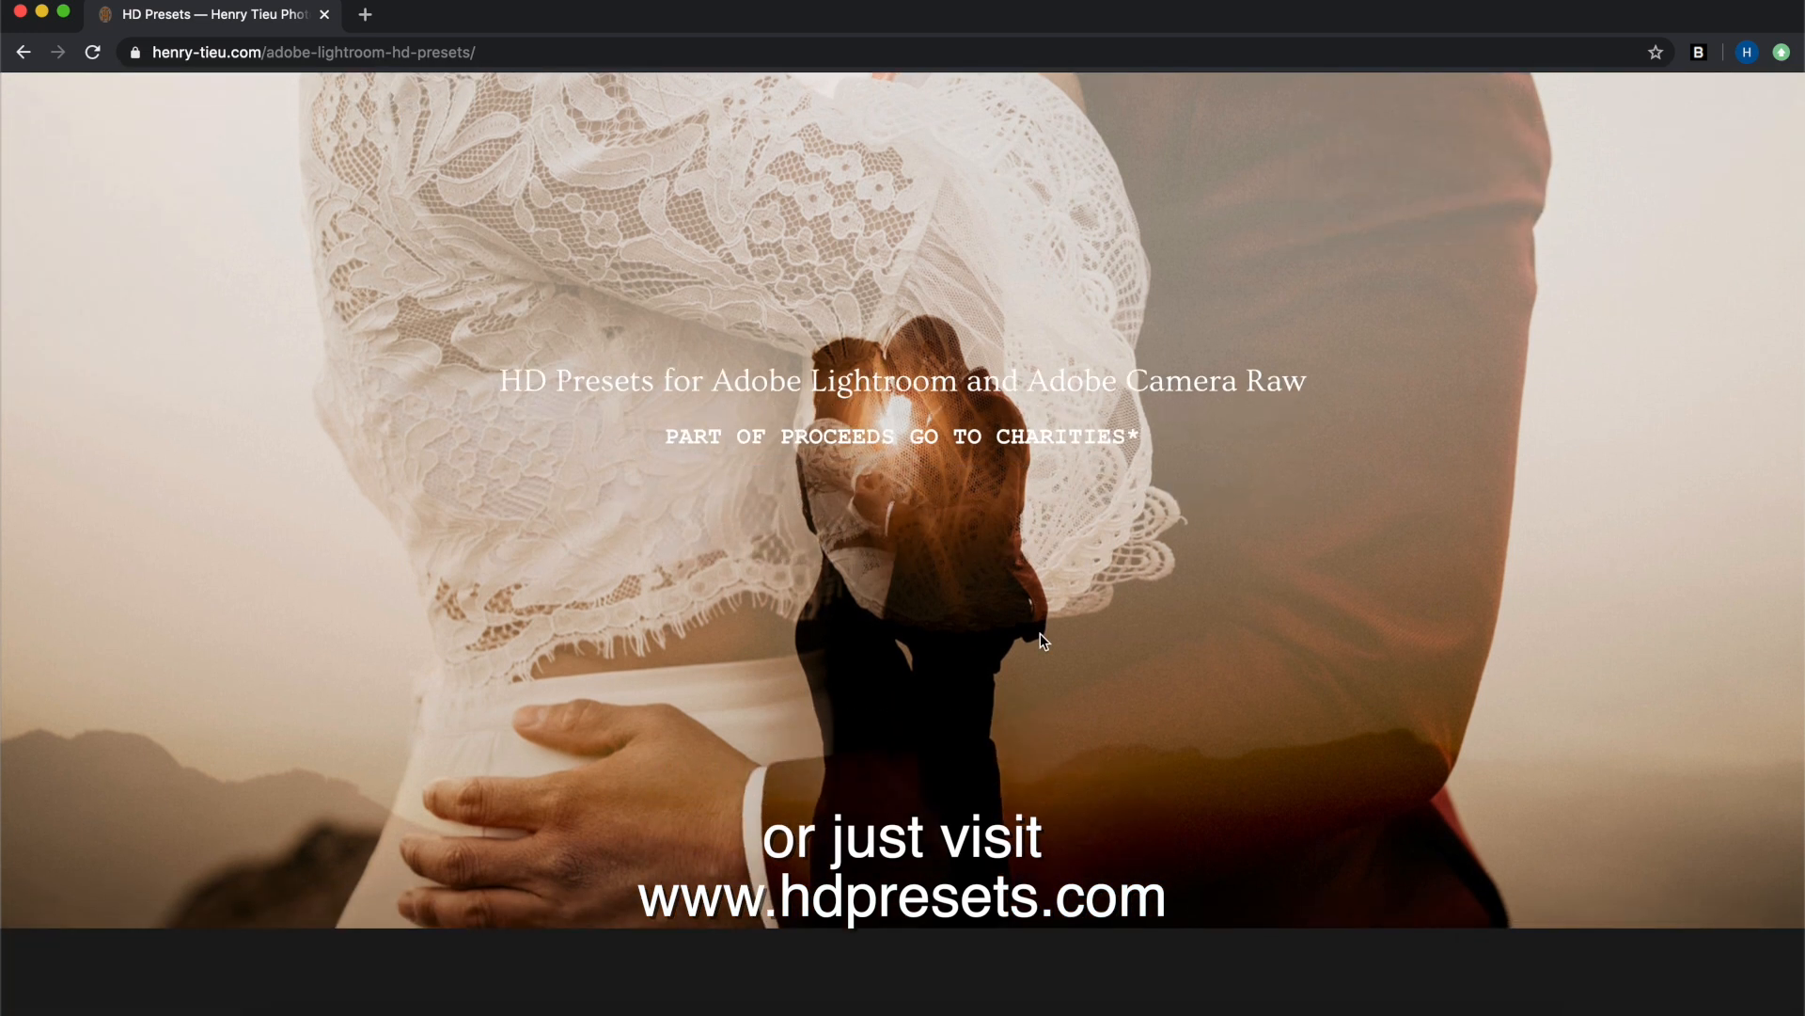
Open the HD Presets Pack 3 page from the preset packs and look over its introduction, video and sample photos.
scroll(1040, 634, down, 5)
scroll(1040, 634, down, 4)
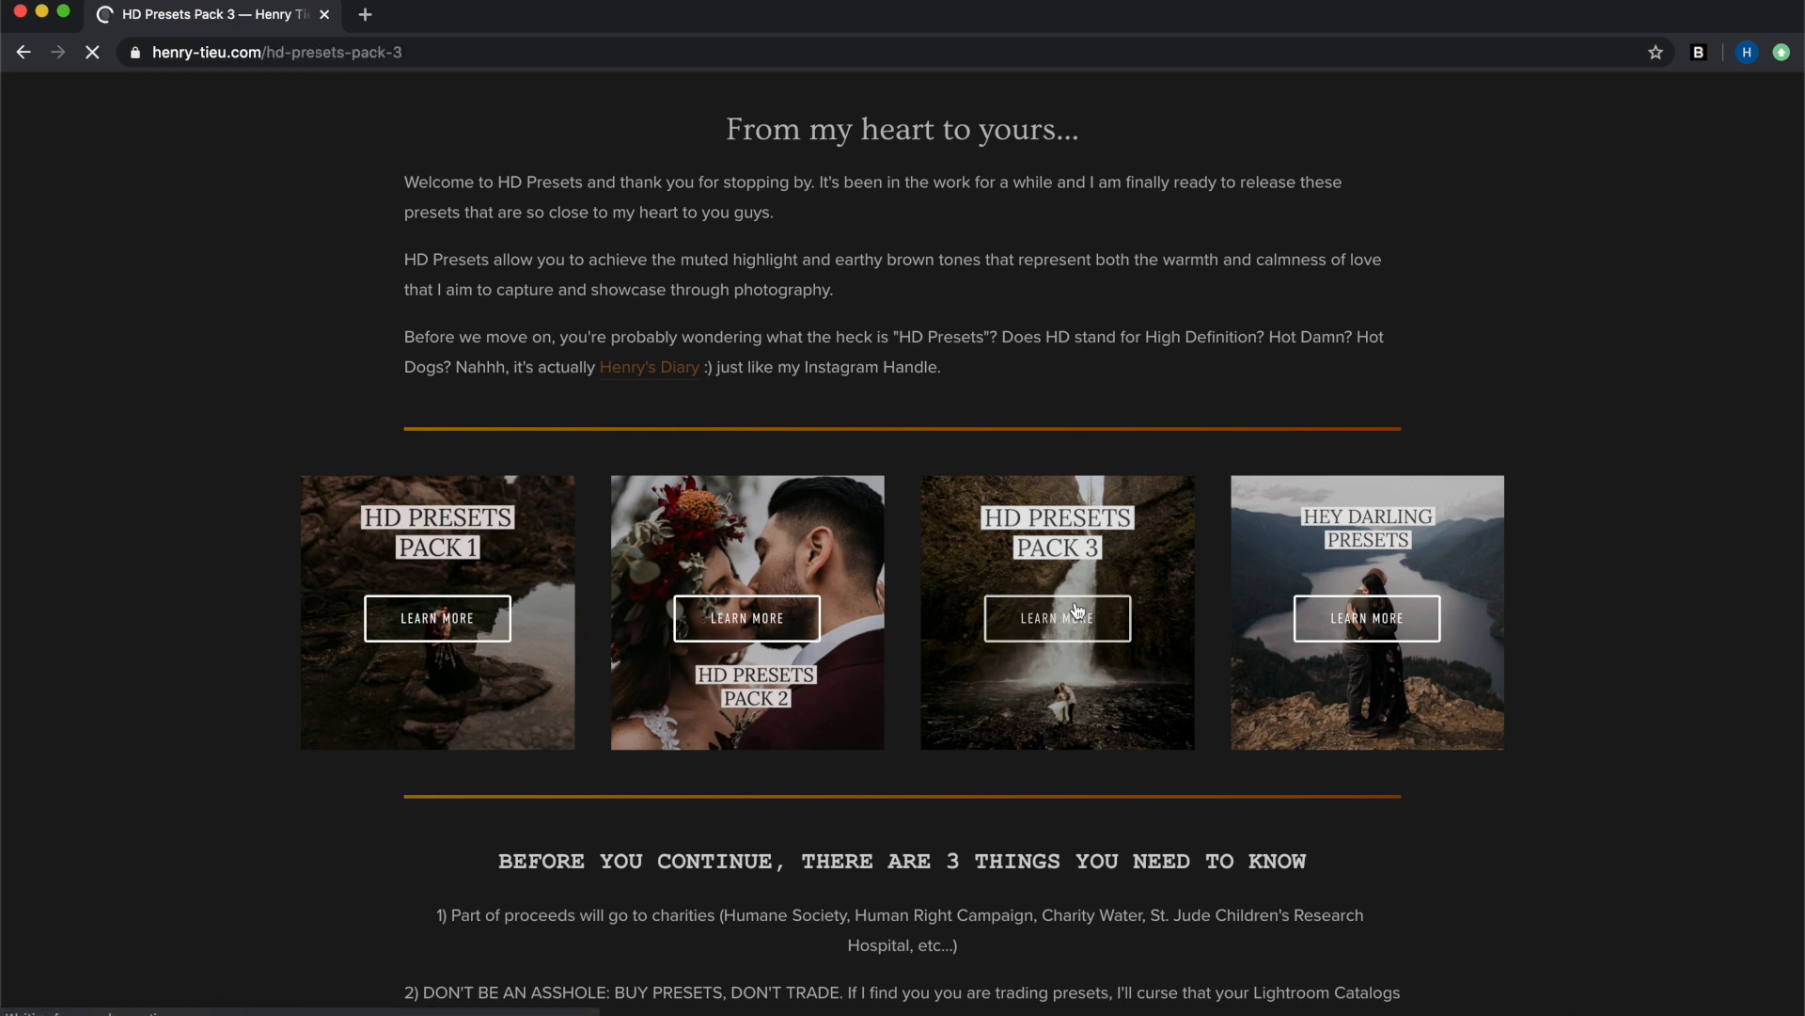
scroll(1077, 611, down, 4)
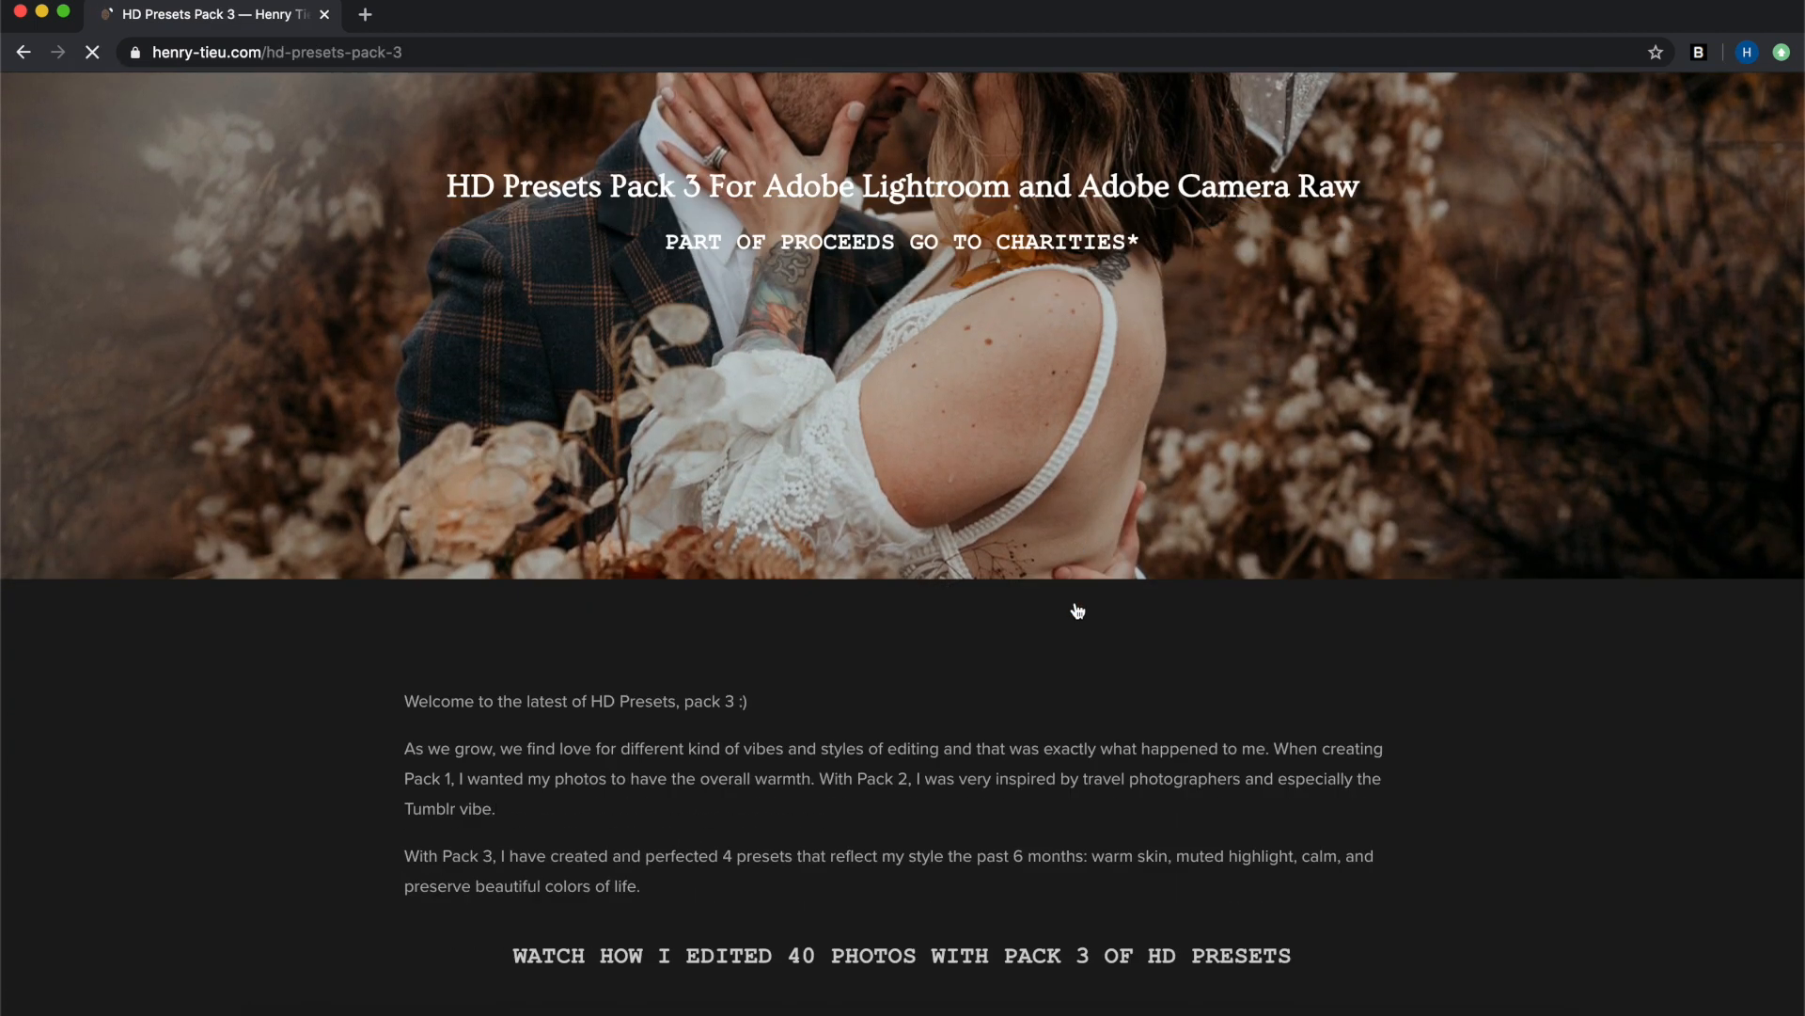
scroll(1078, 612, down, 15)
scroll(1078, 611, up, 9)
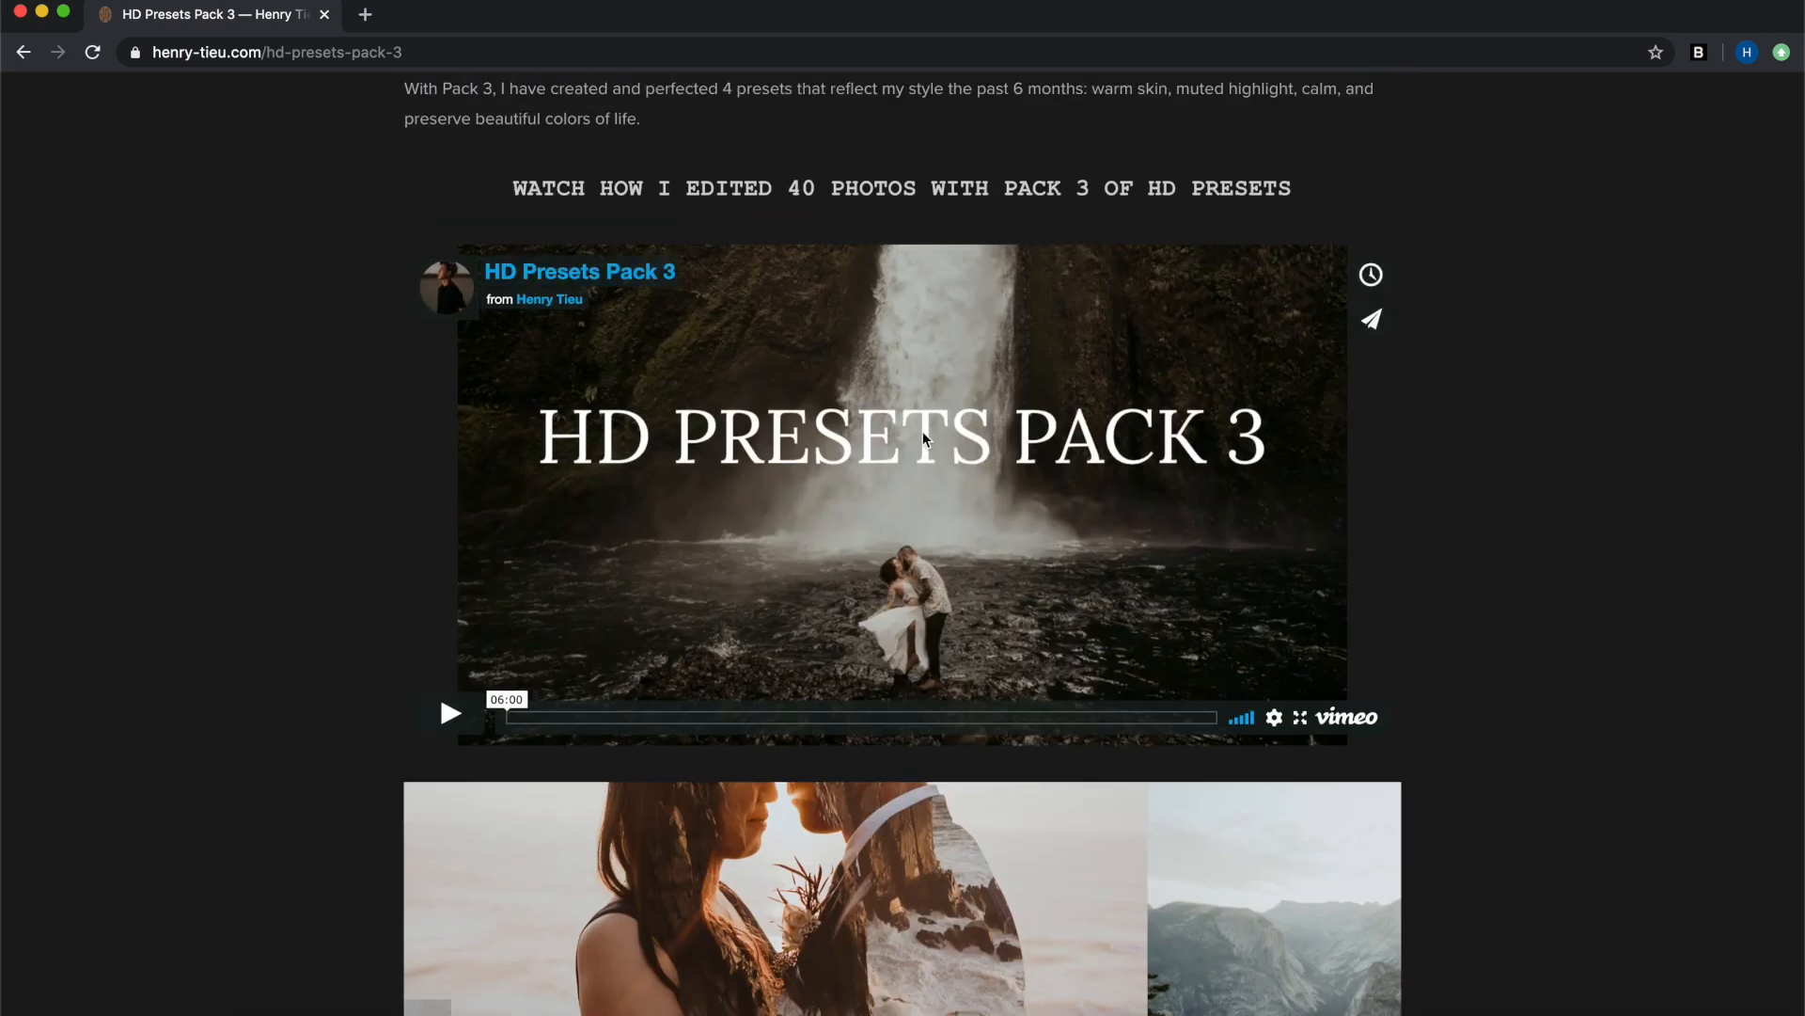
scroll(922, 435, down, 8)
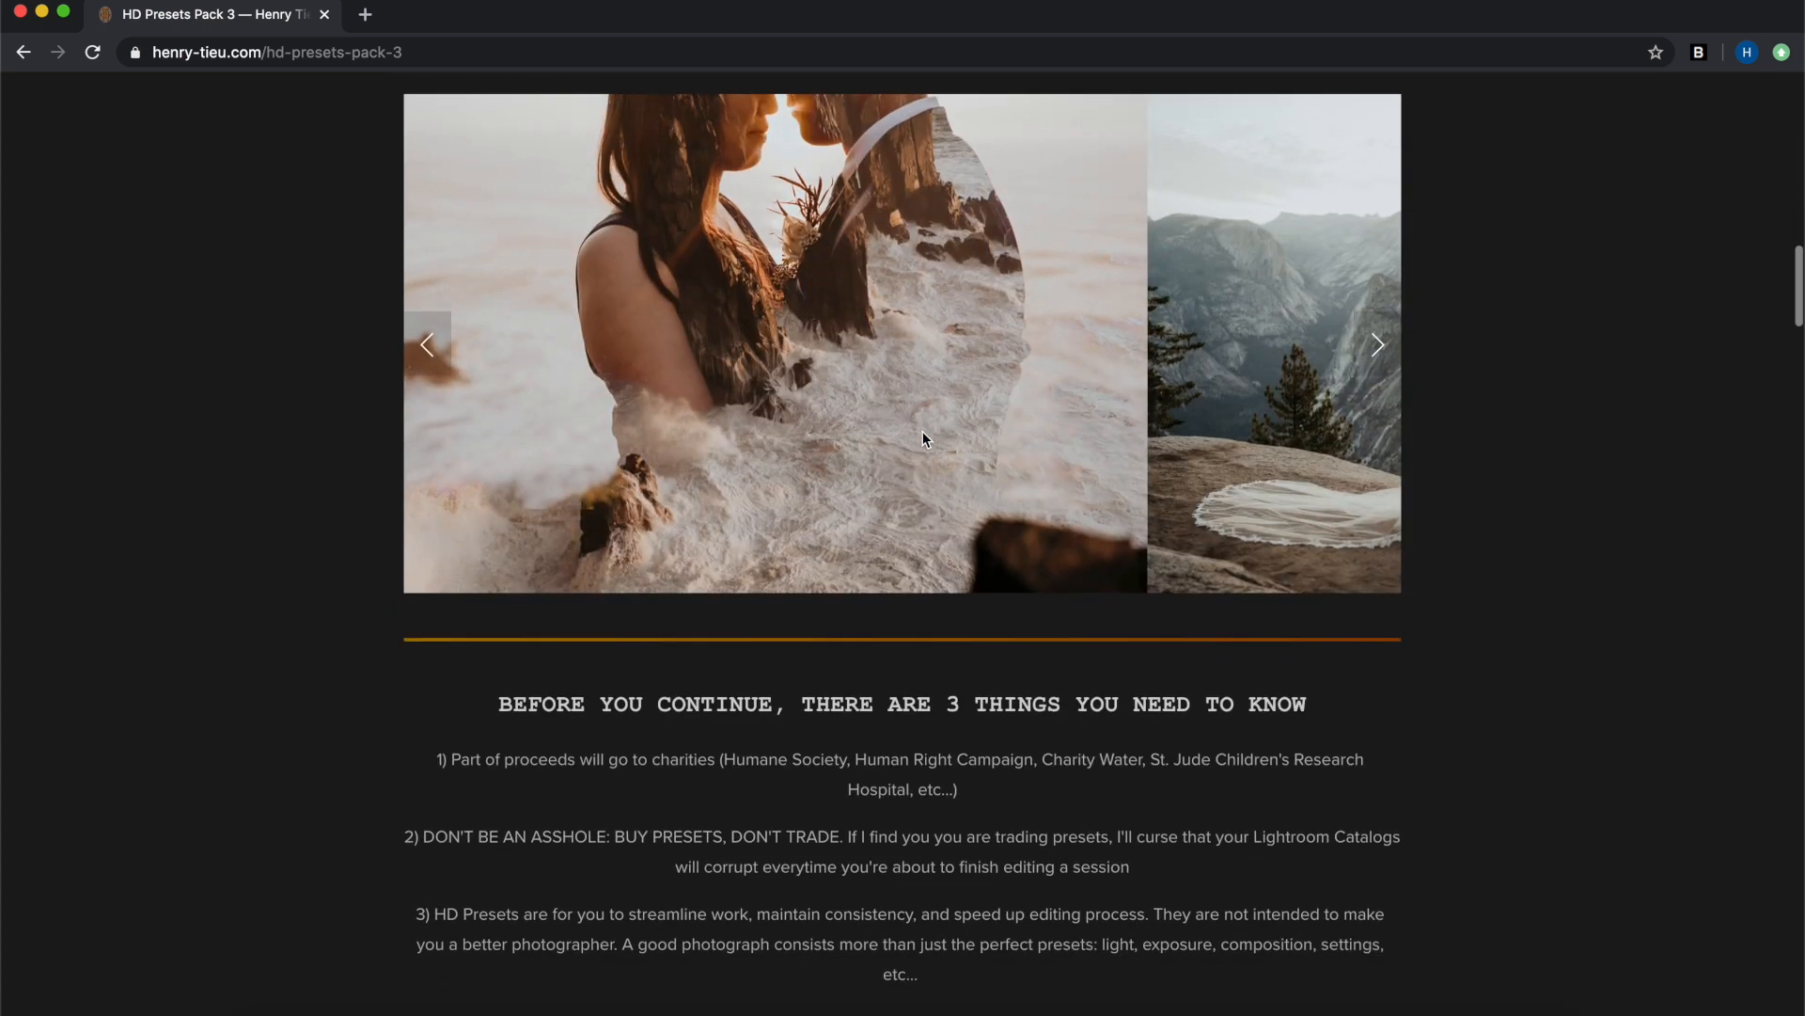
Examine the before-and-after comparisons for the HD - Alki, Rialto, Shi Shi and Snoqualmie presets.
scroll(923, 436, down, 10)
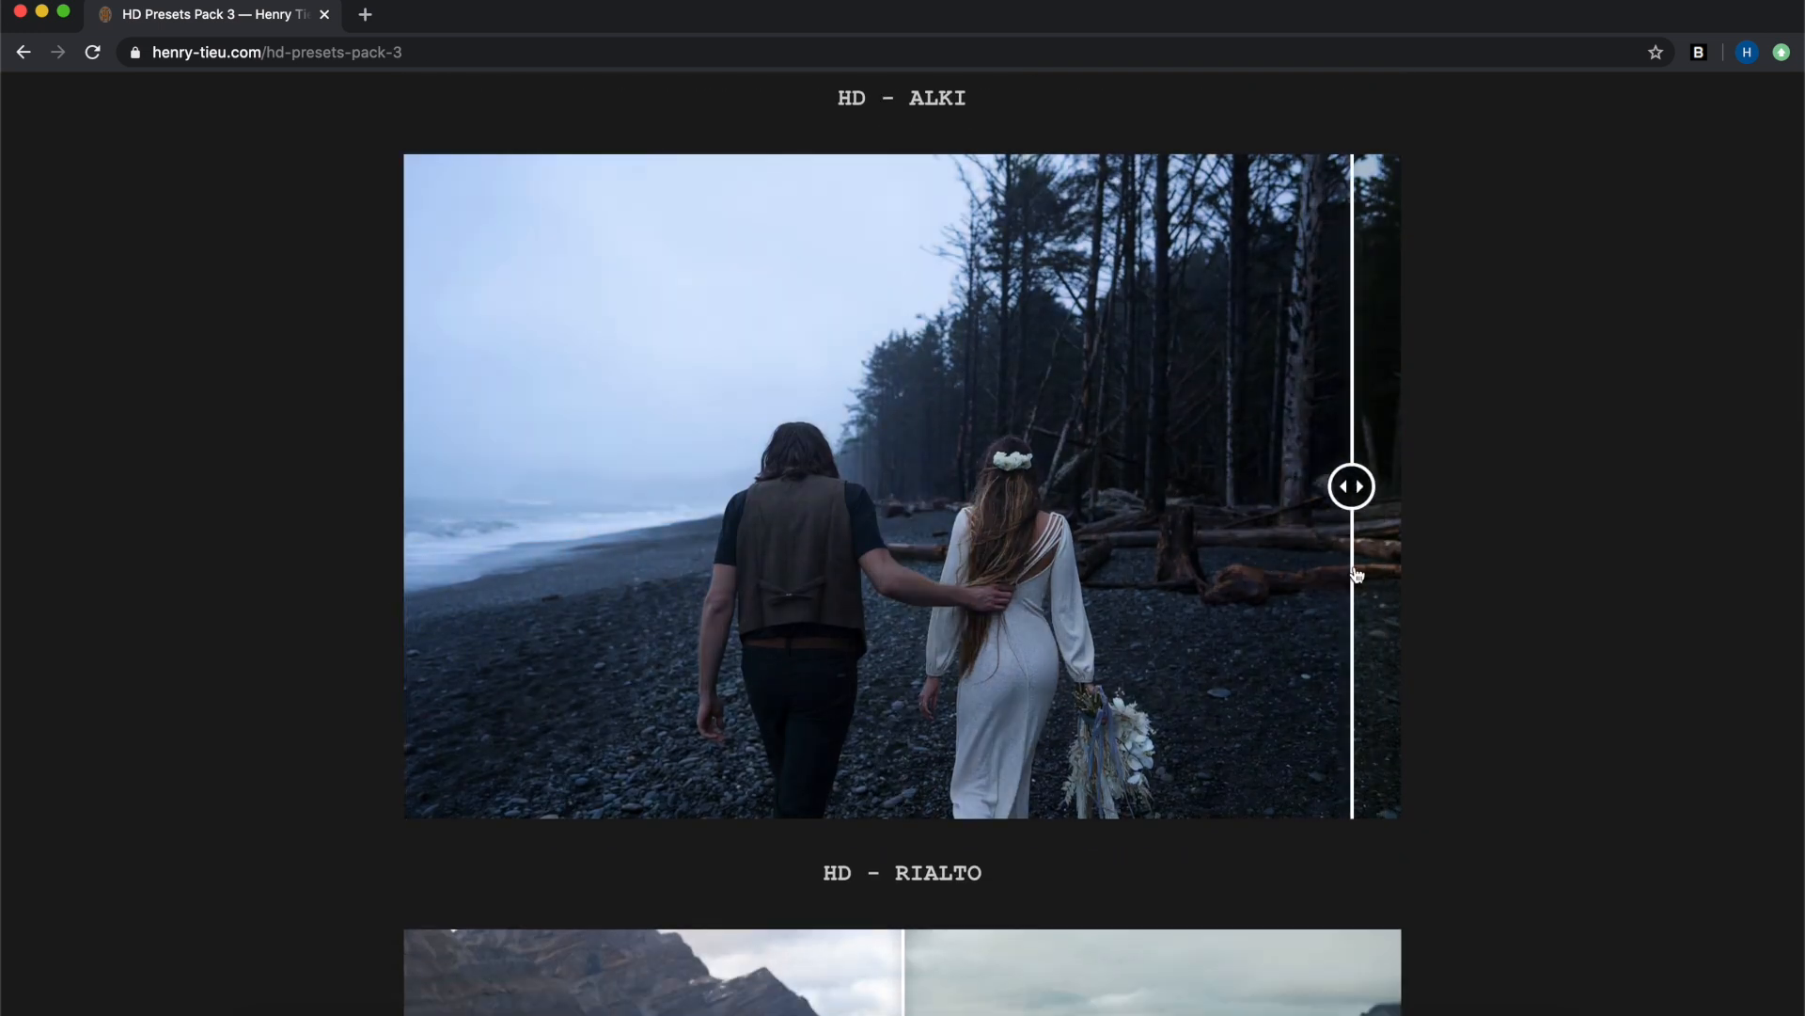
scroll(809, 662, down, 15)
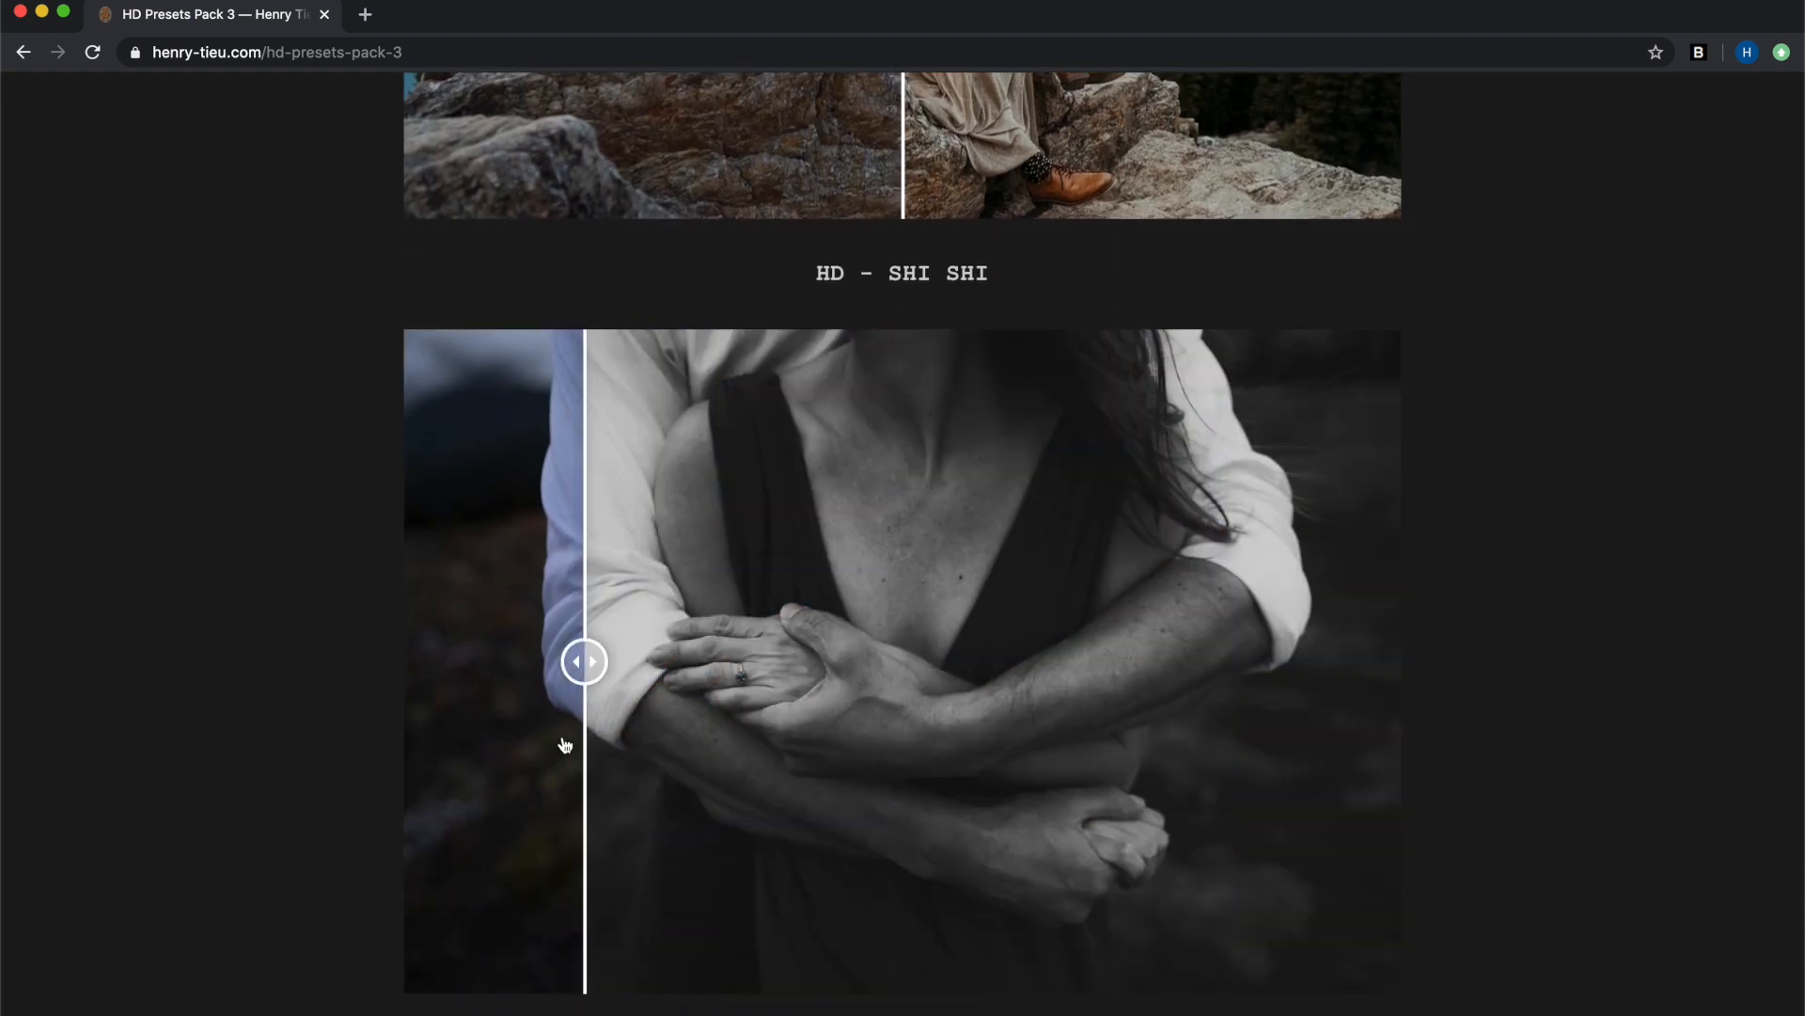
scroll(849, 686, down, 9)
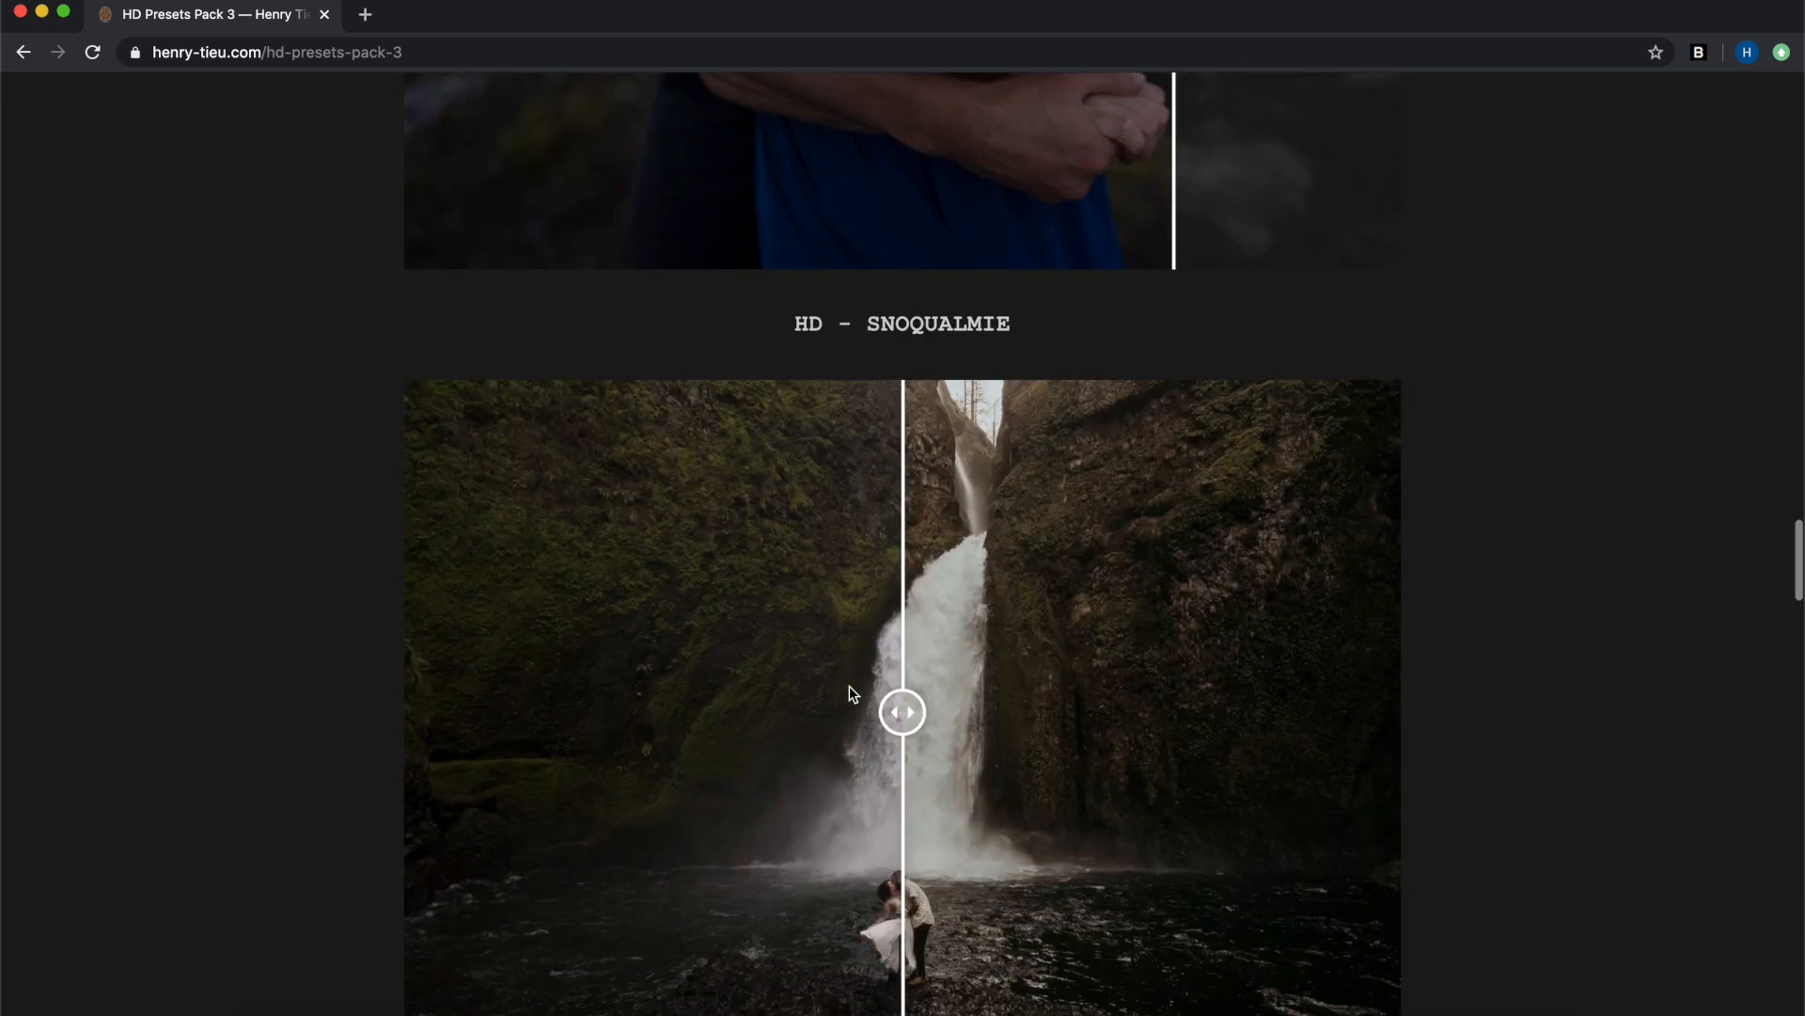
scroll(888, 683, down, 1)
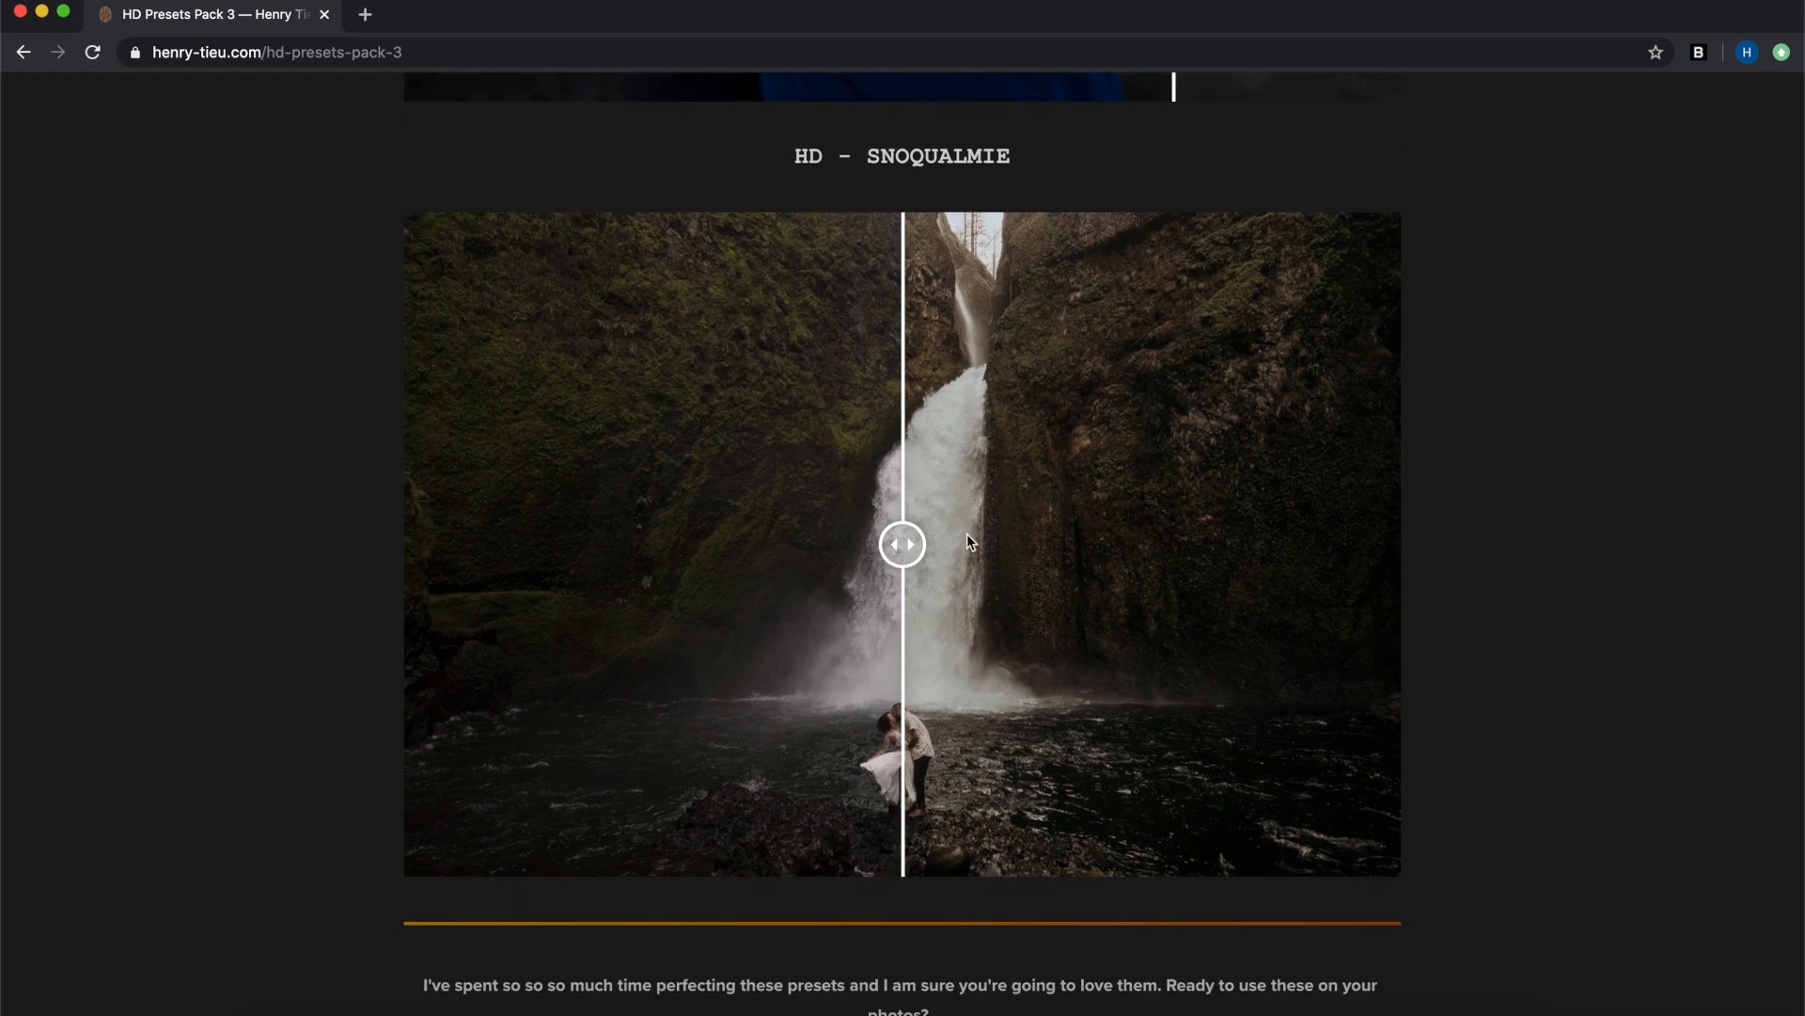
scroll(882, 636, down, 12)
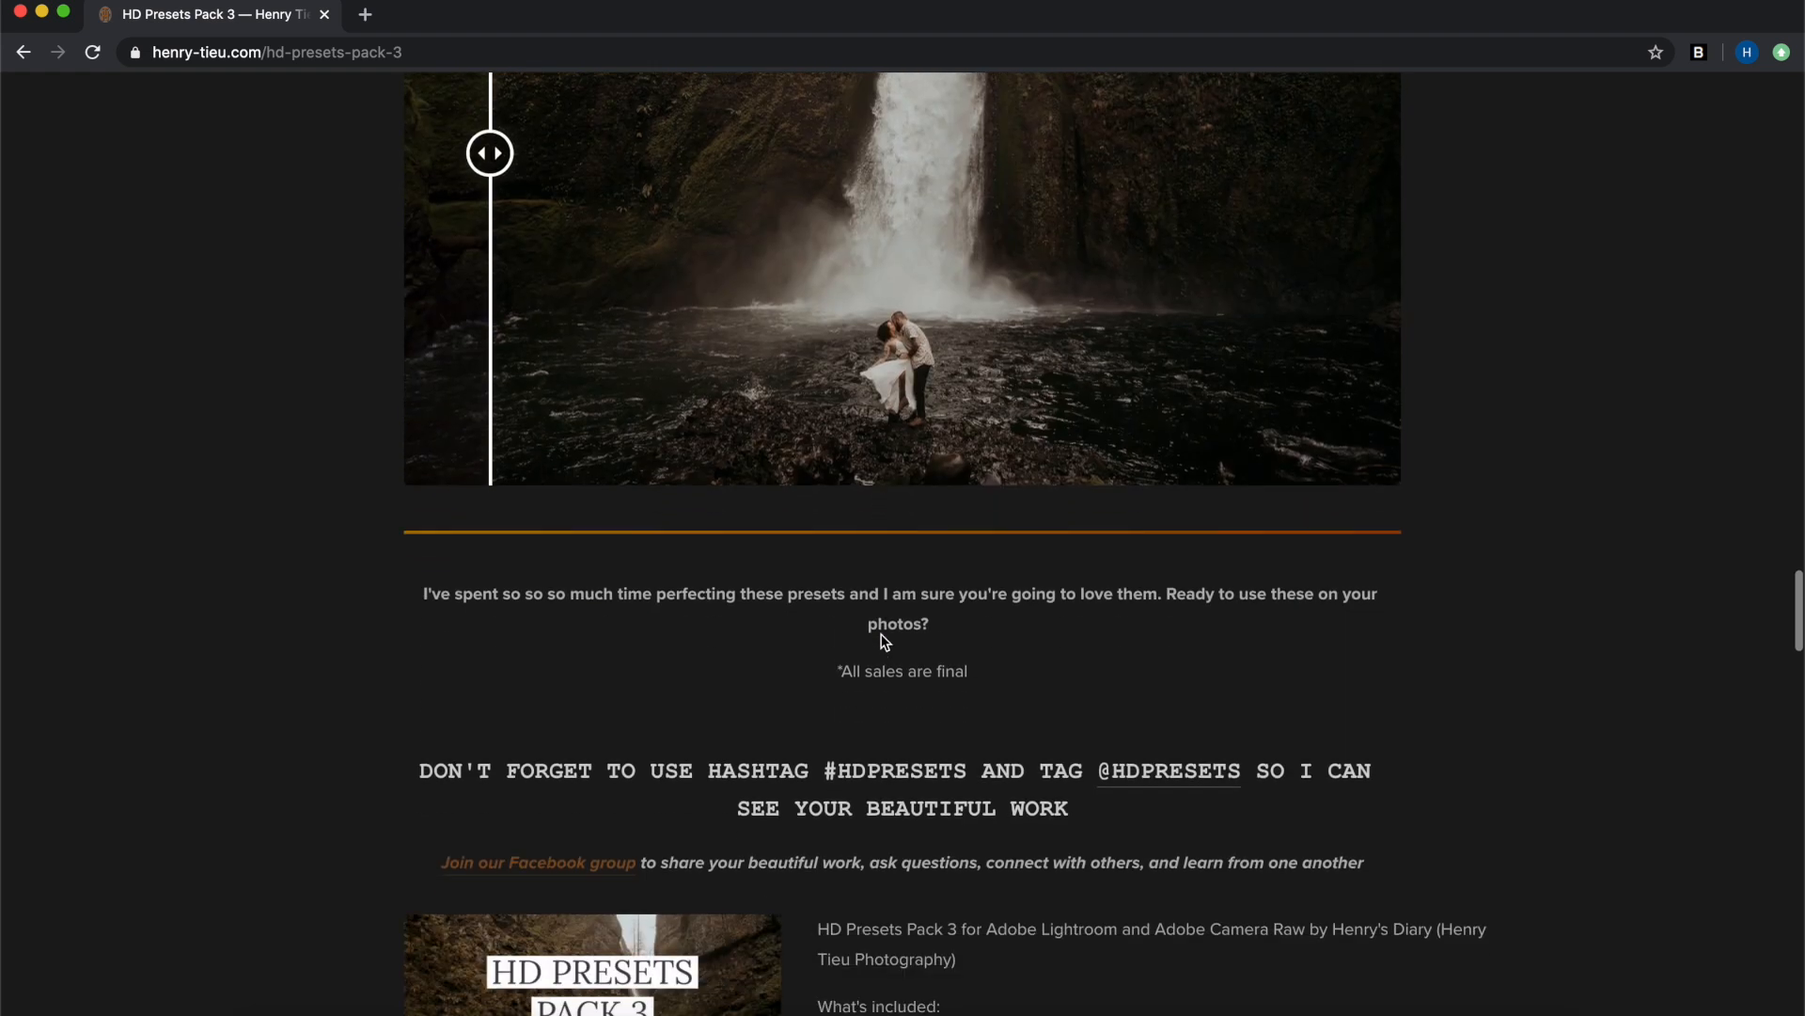
Read the HD Presets Pack 3 purchase details, preset descriptions and free tips, and return to the sample photos.
scroll(882, 636, down, 2)
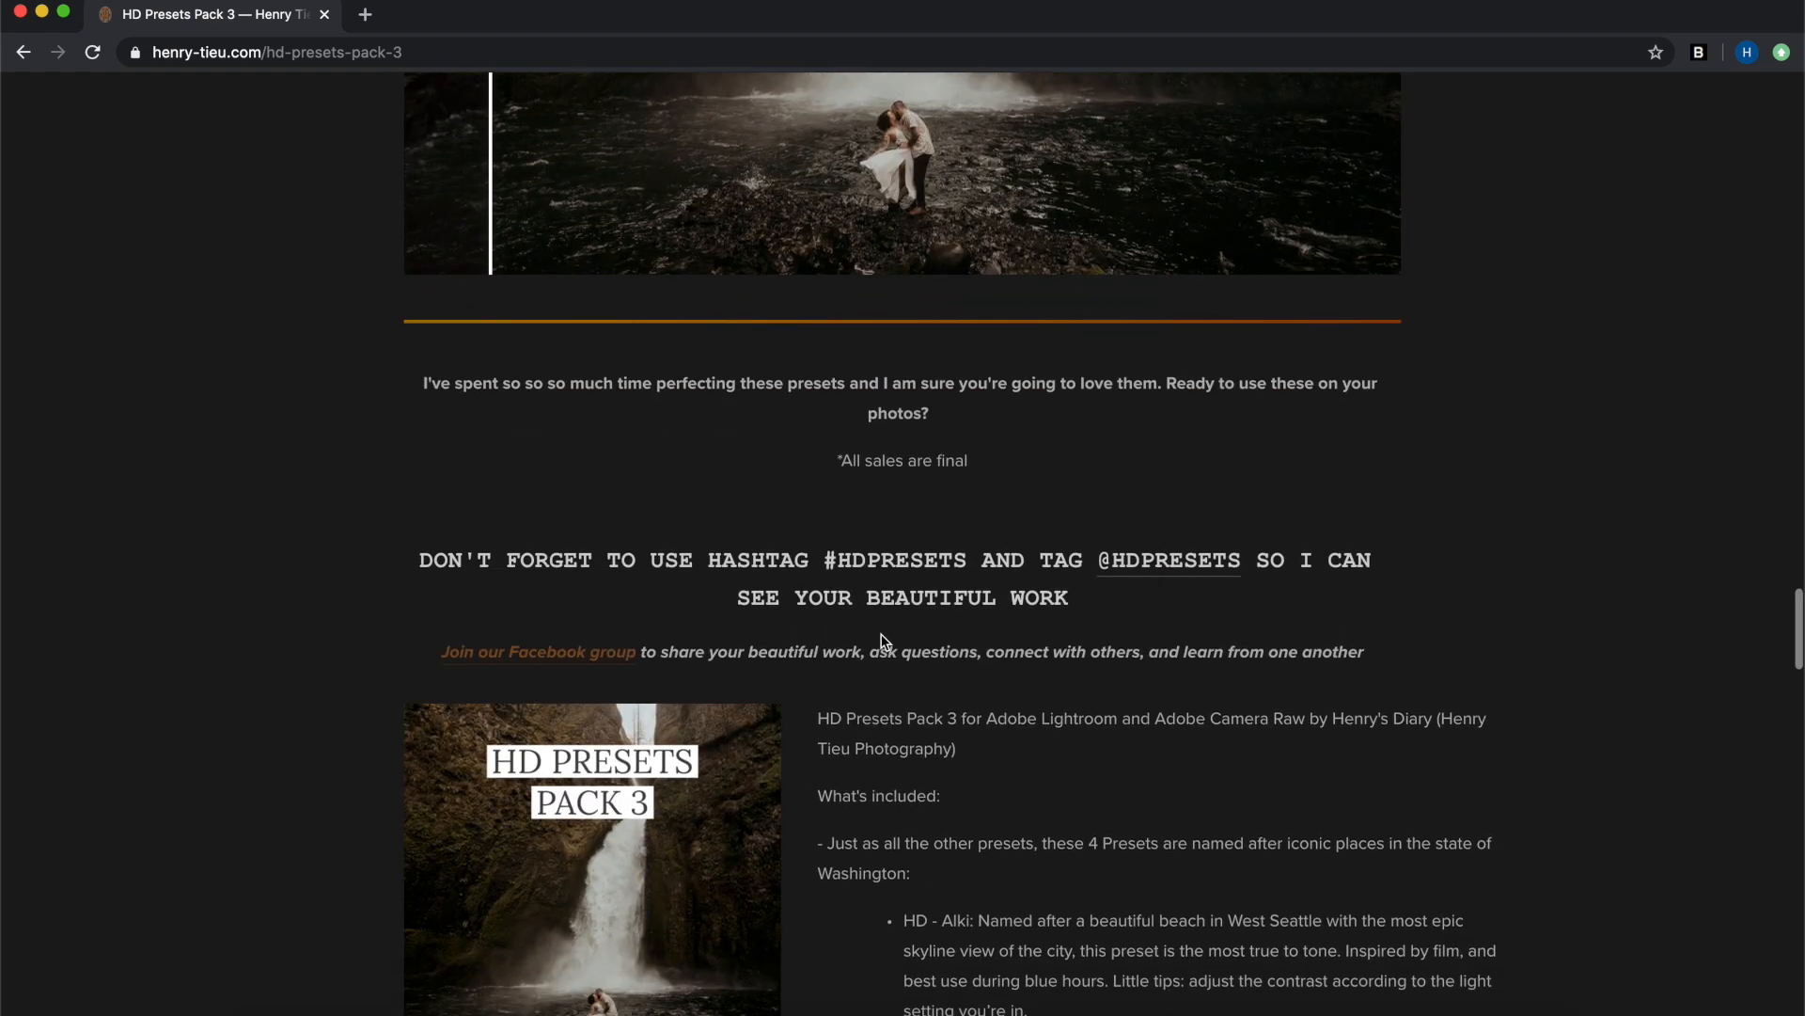
scroll(882, 639, down, 4)
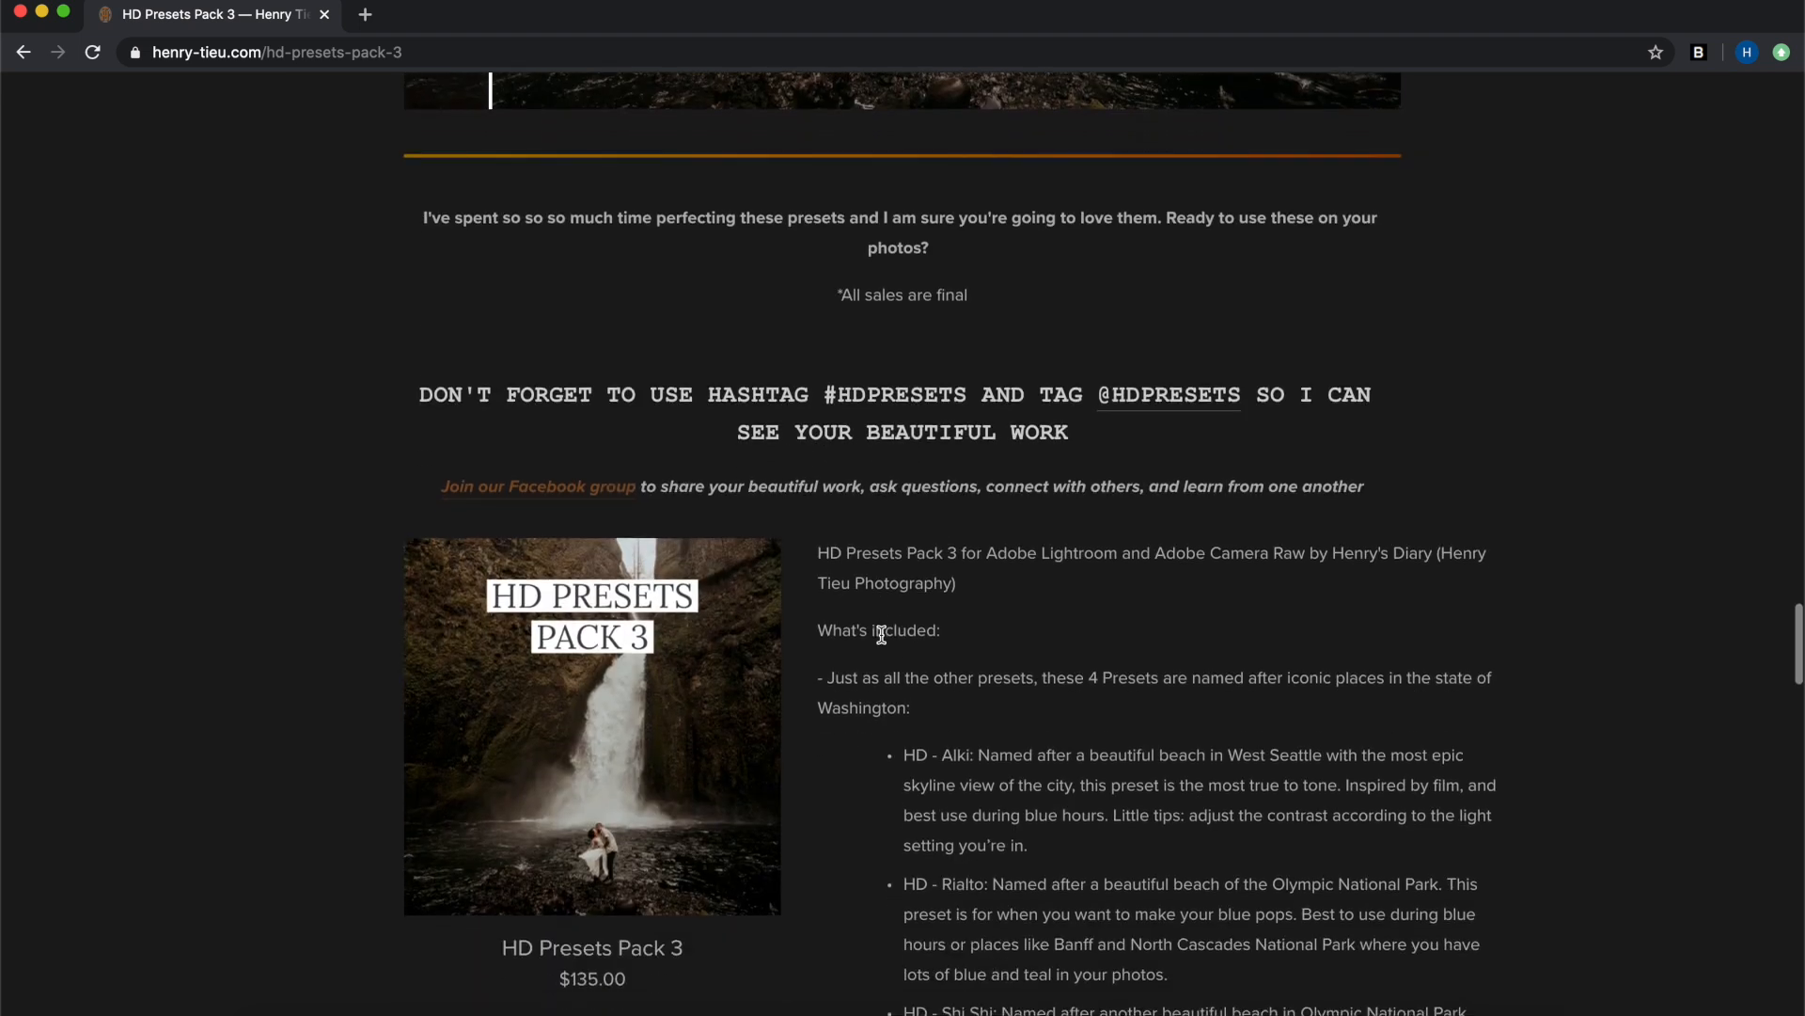
scroll(882, 640, down, 4)
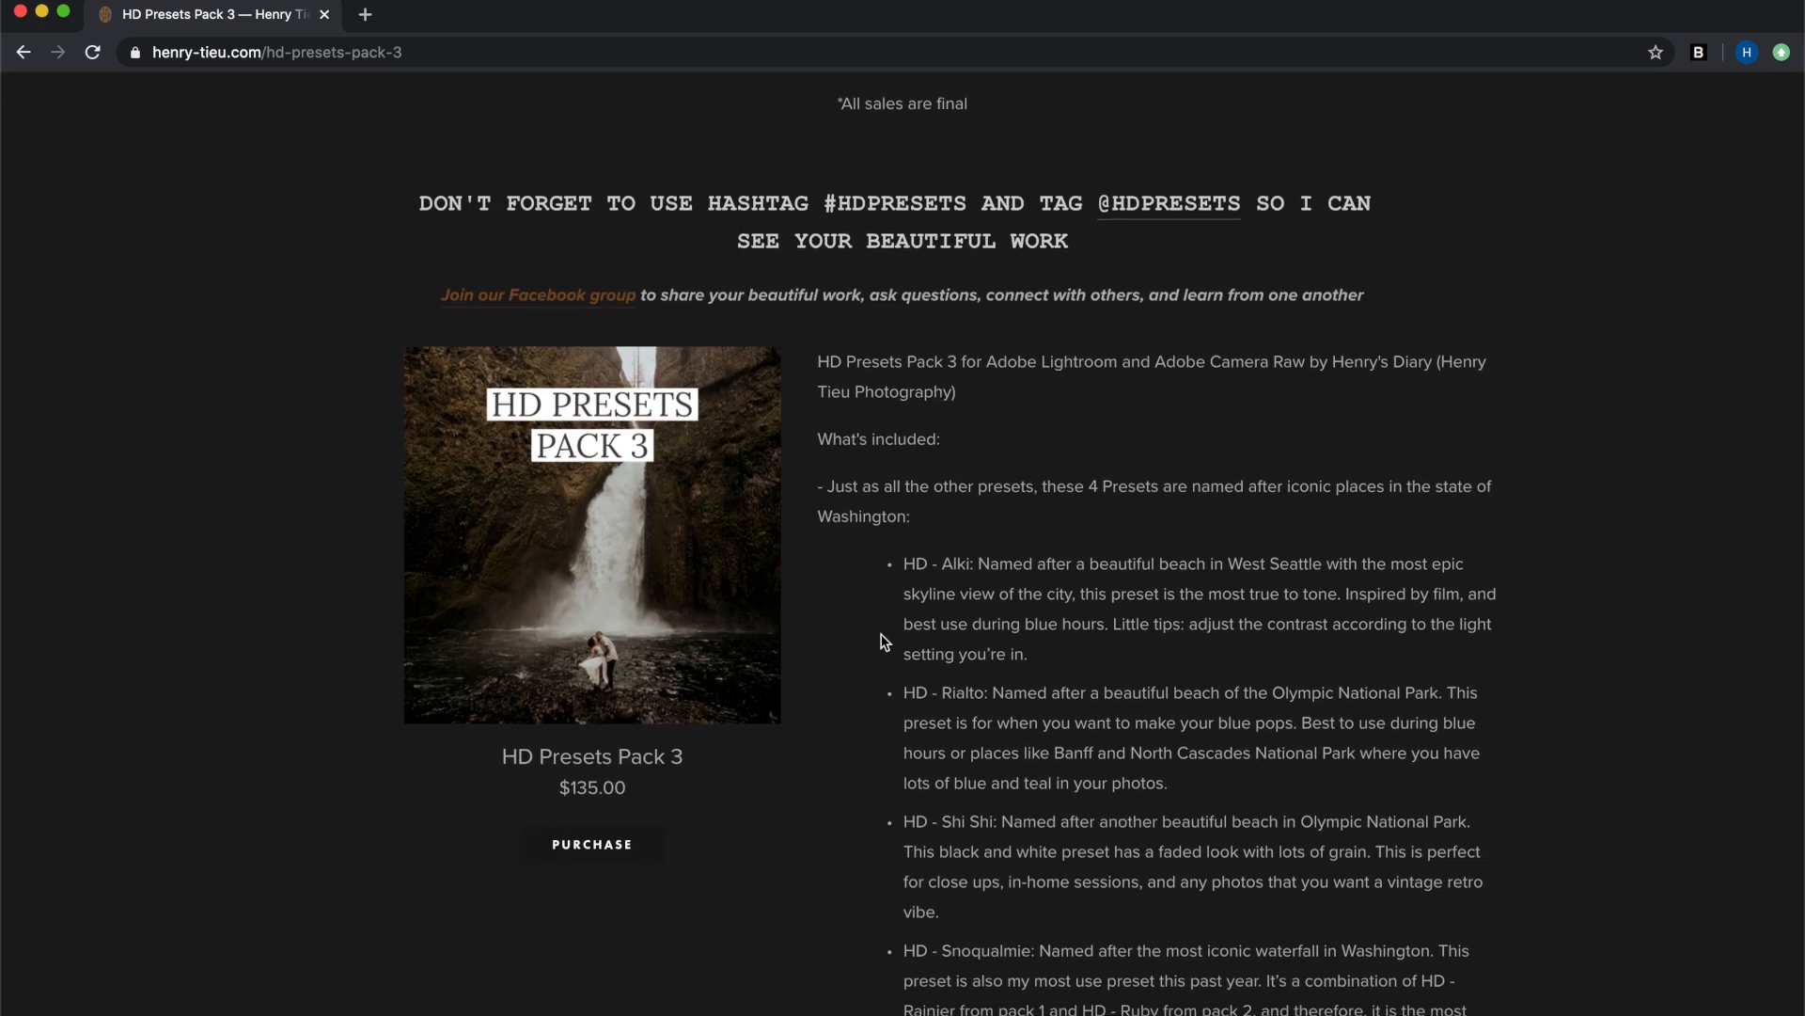
scroll(884, 642, down, 7)
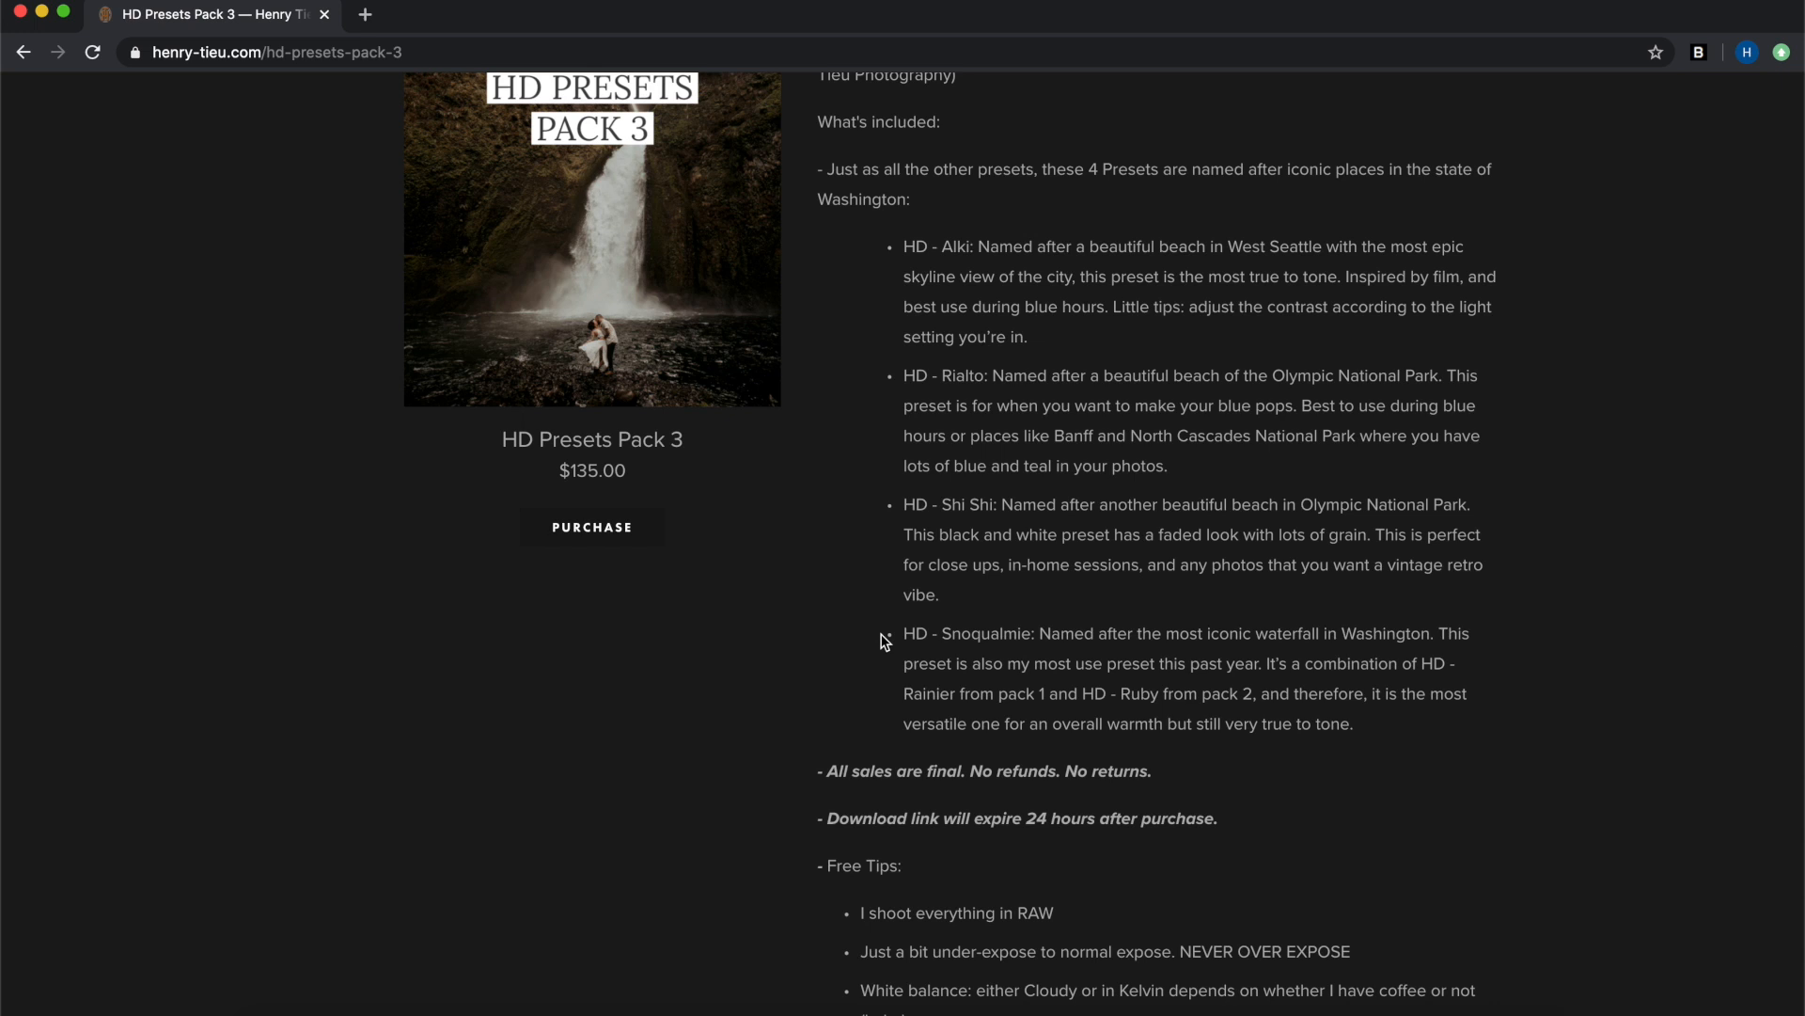
scroll(885, 643, down, 3)
scroll(884, 641, down, 6)
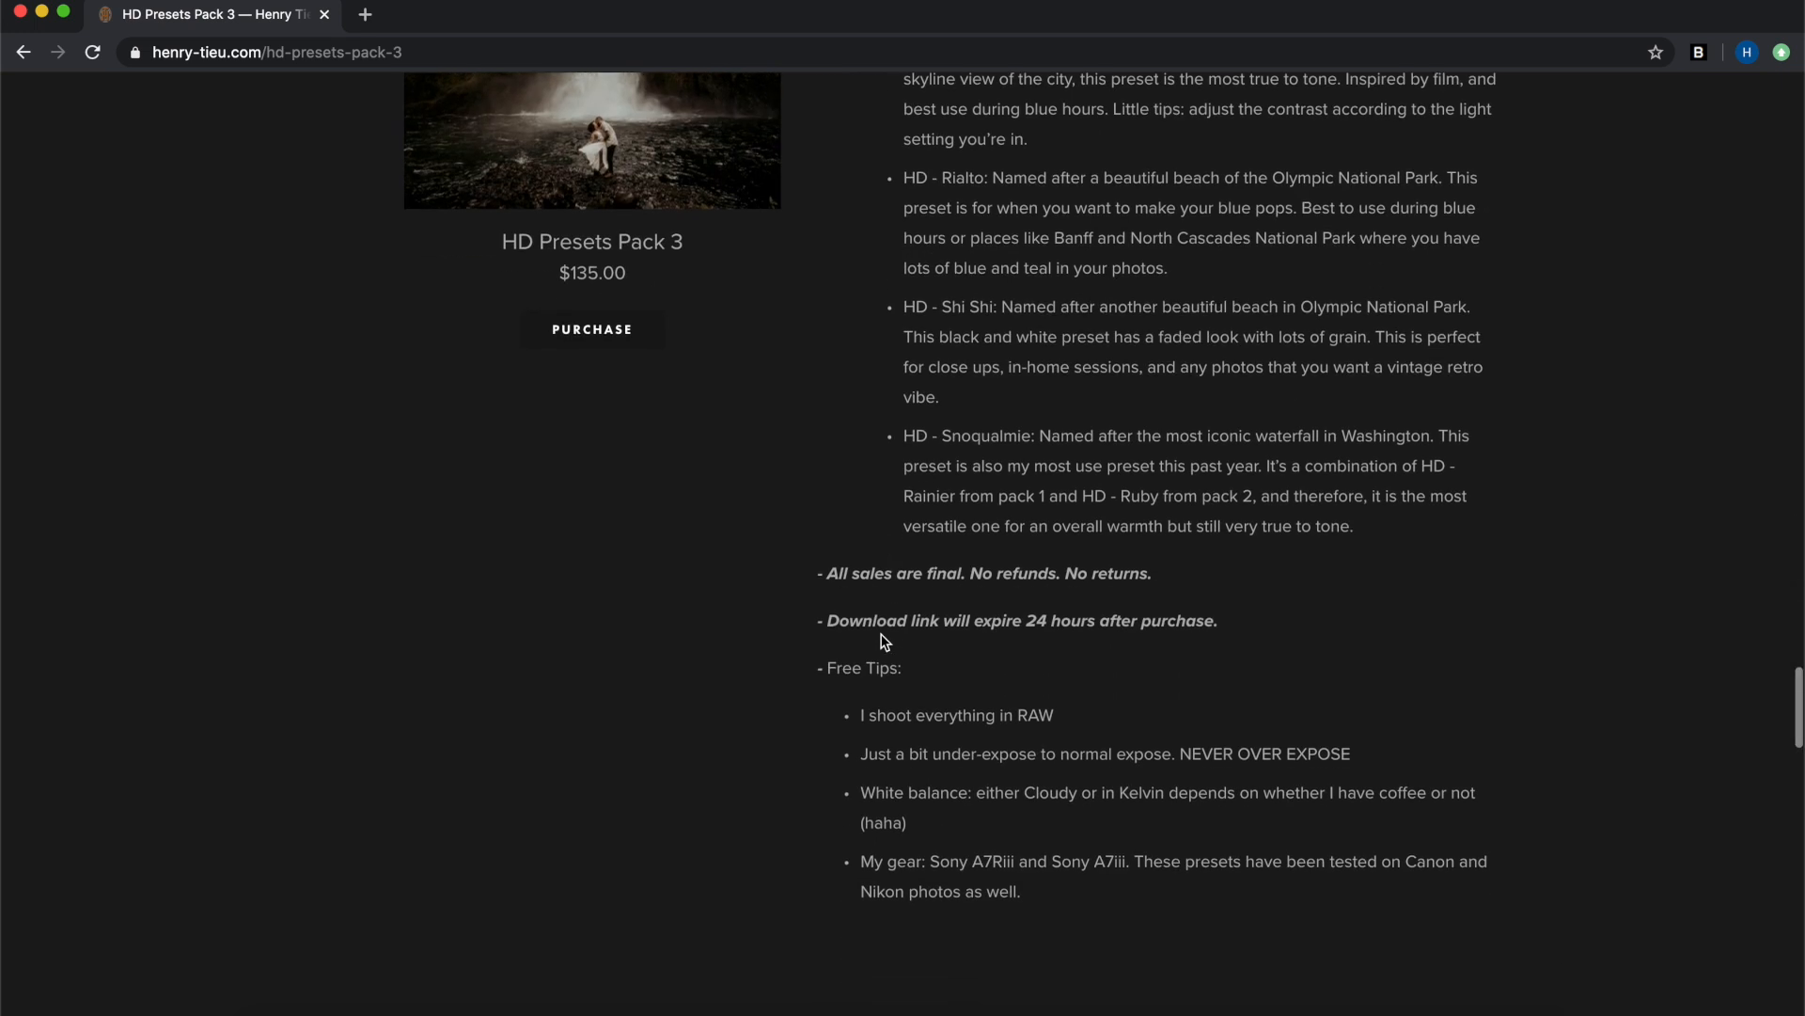
scroll(883, 642, up, 20)
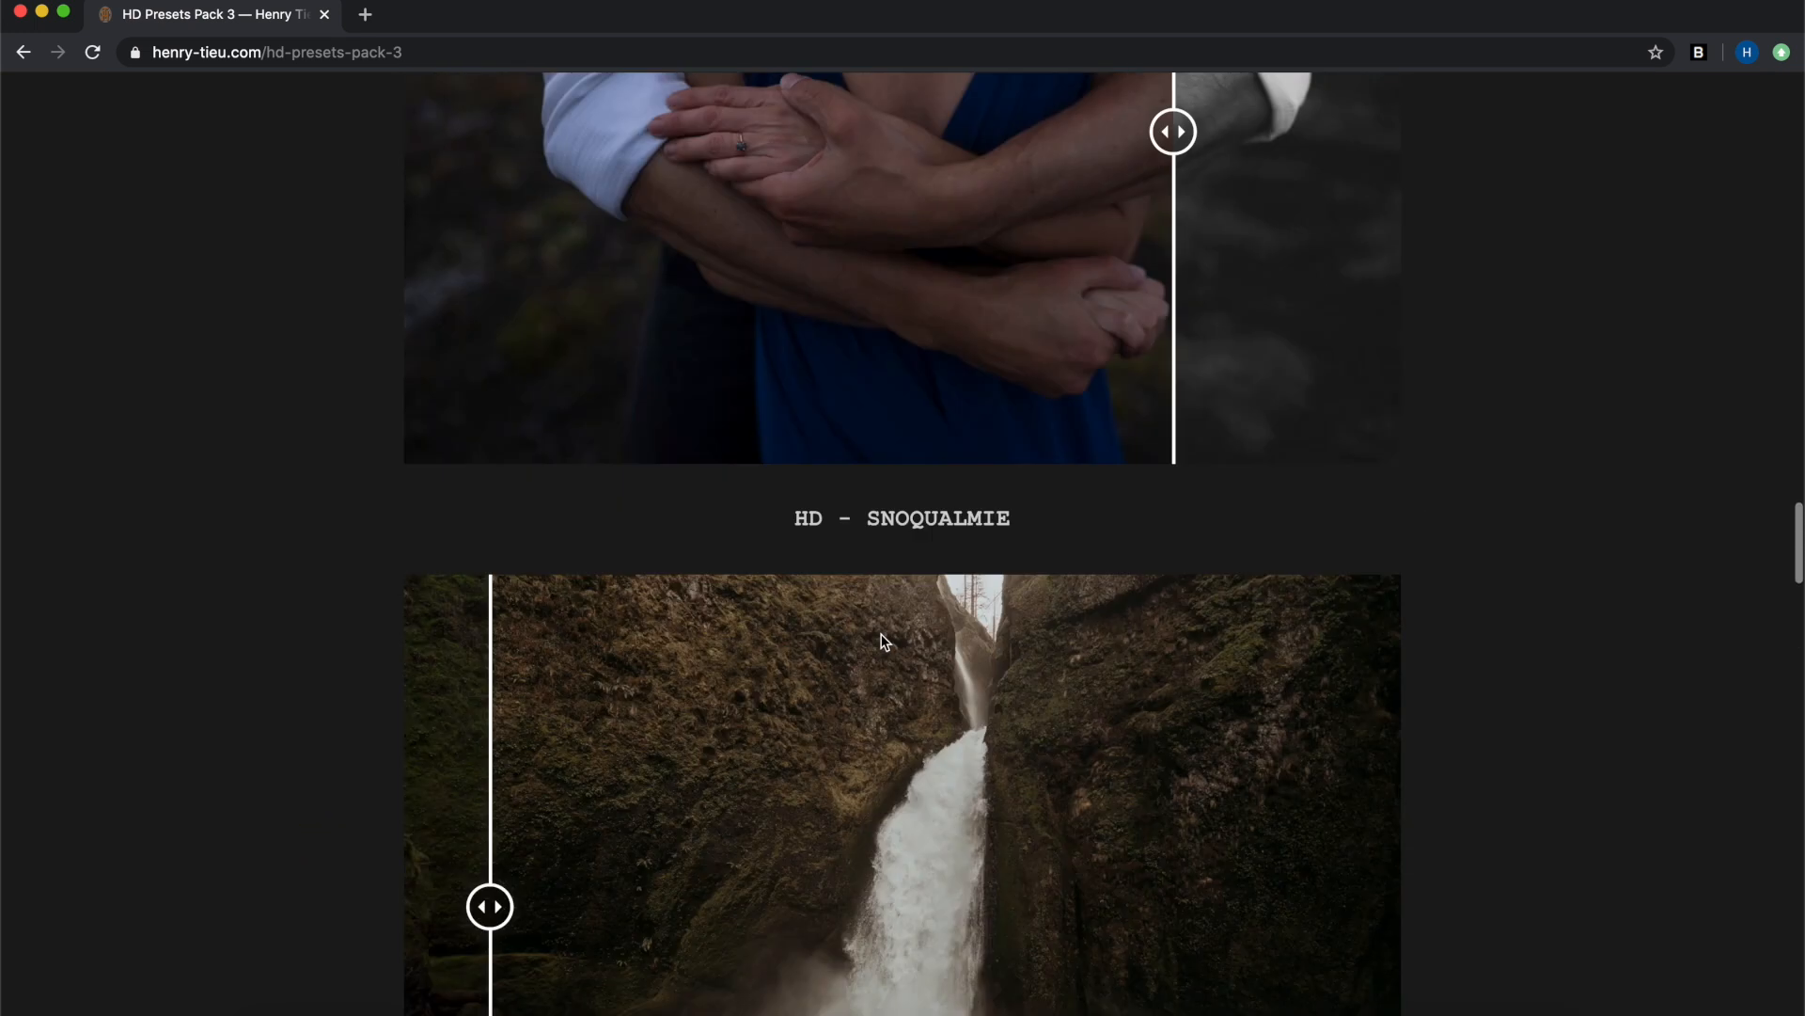
scroll(884, 642, up, 20)
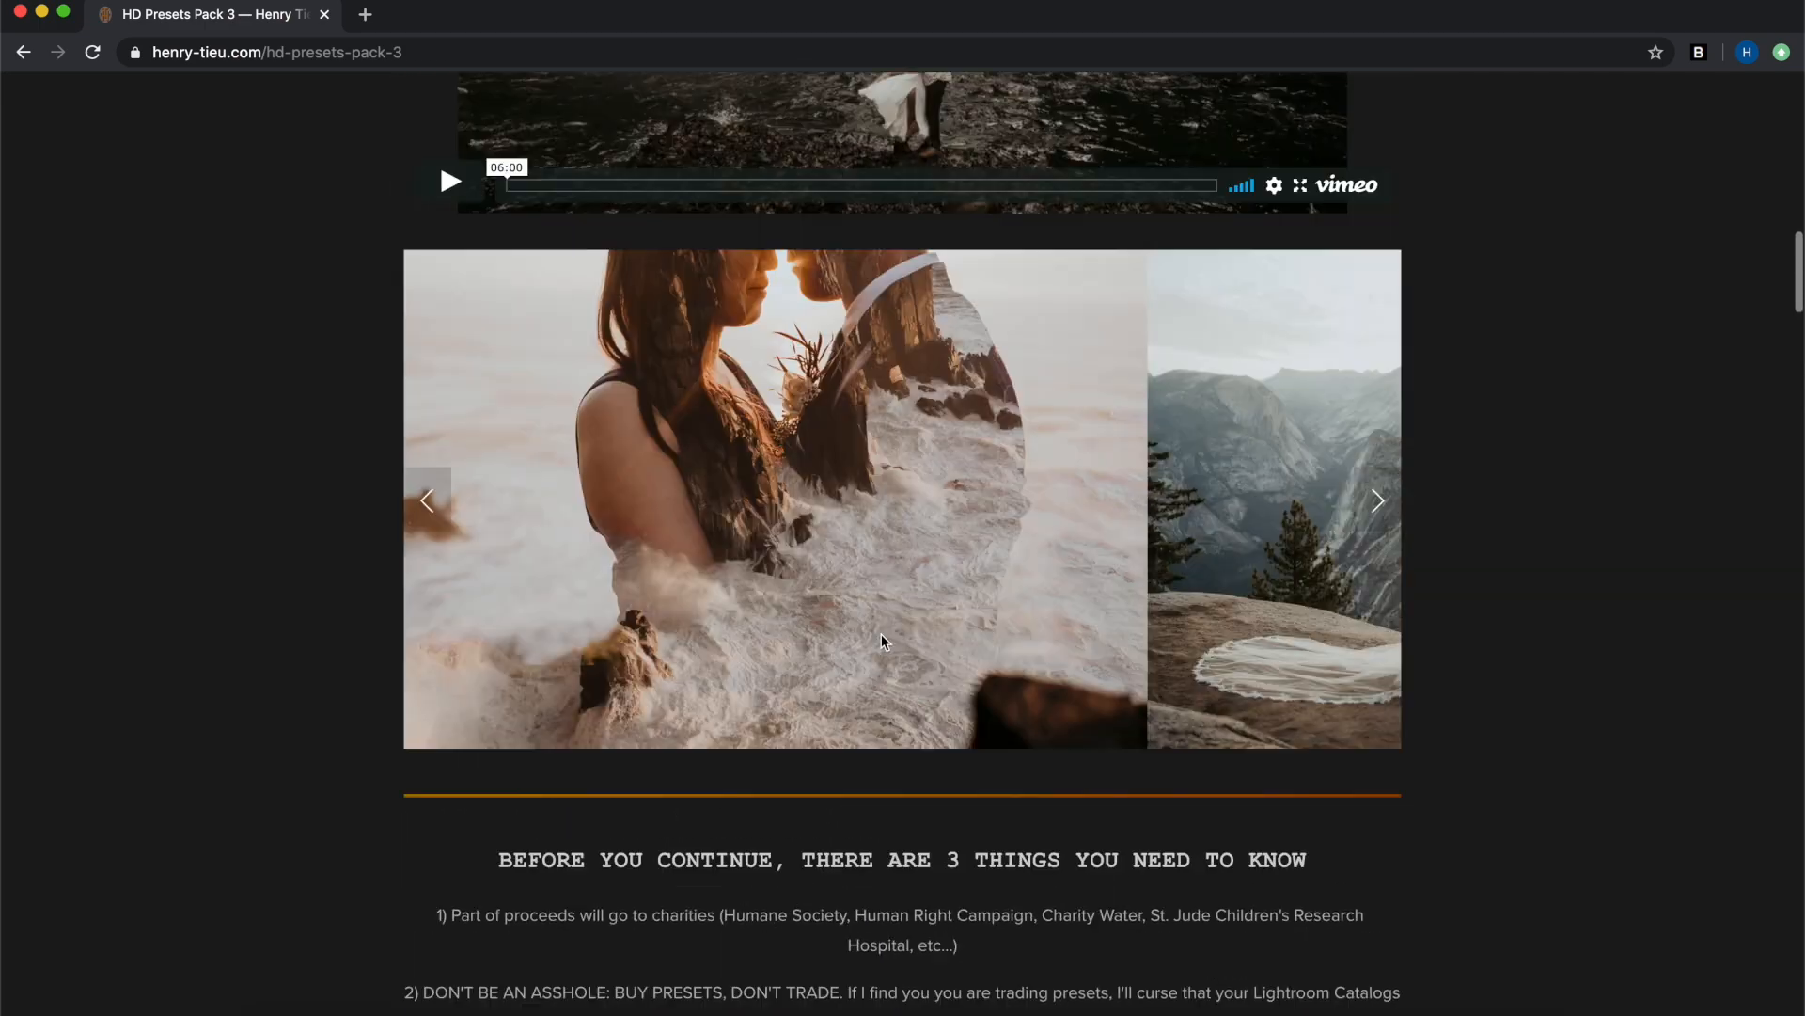